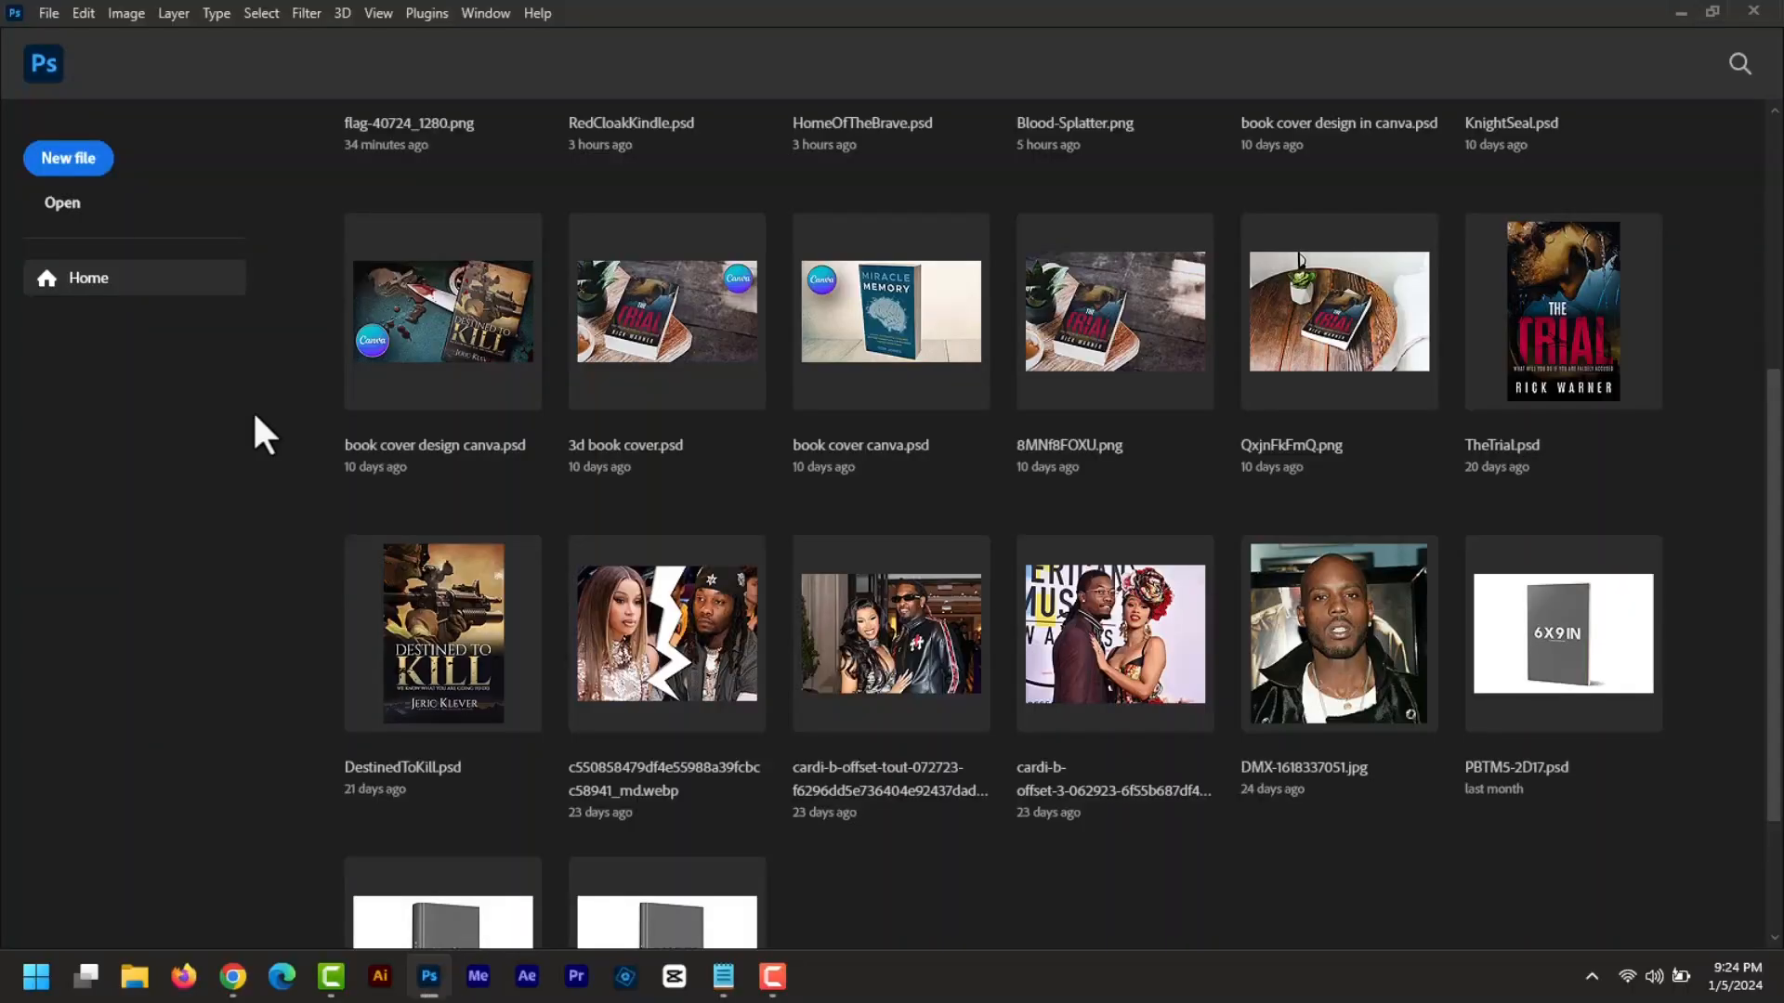
- Create a new transparent 1563 × 2500 px document at 300 ppi
click(69, 158)
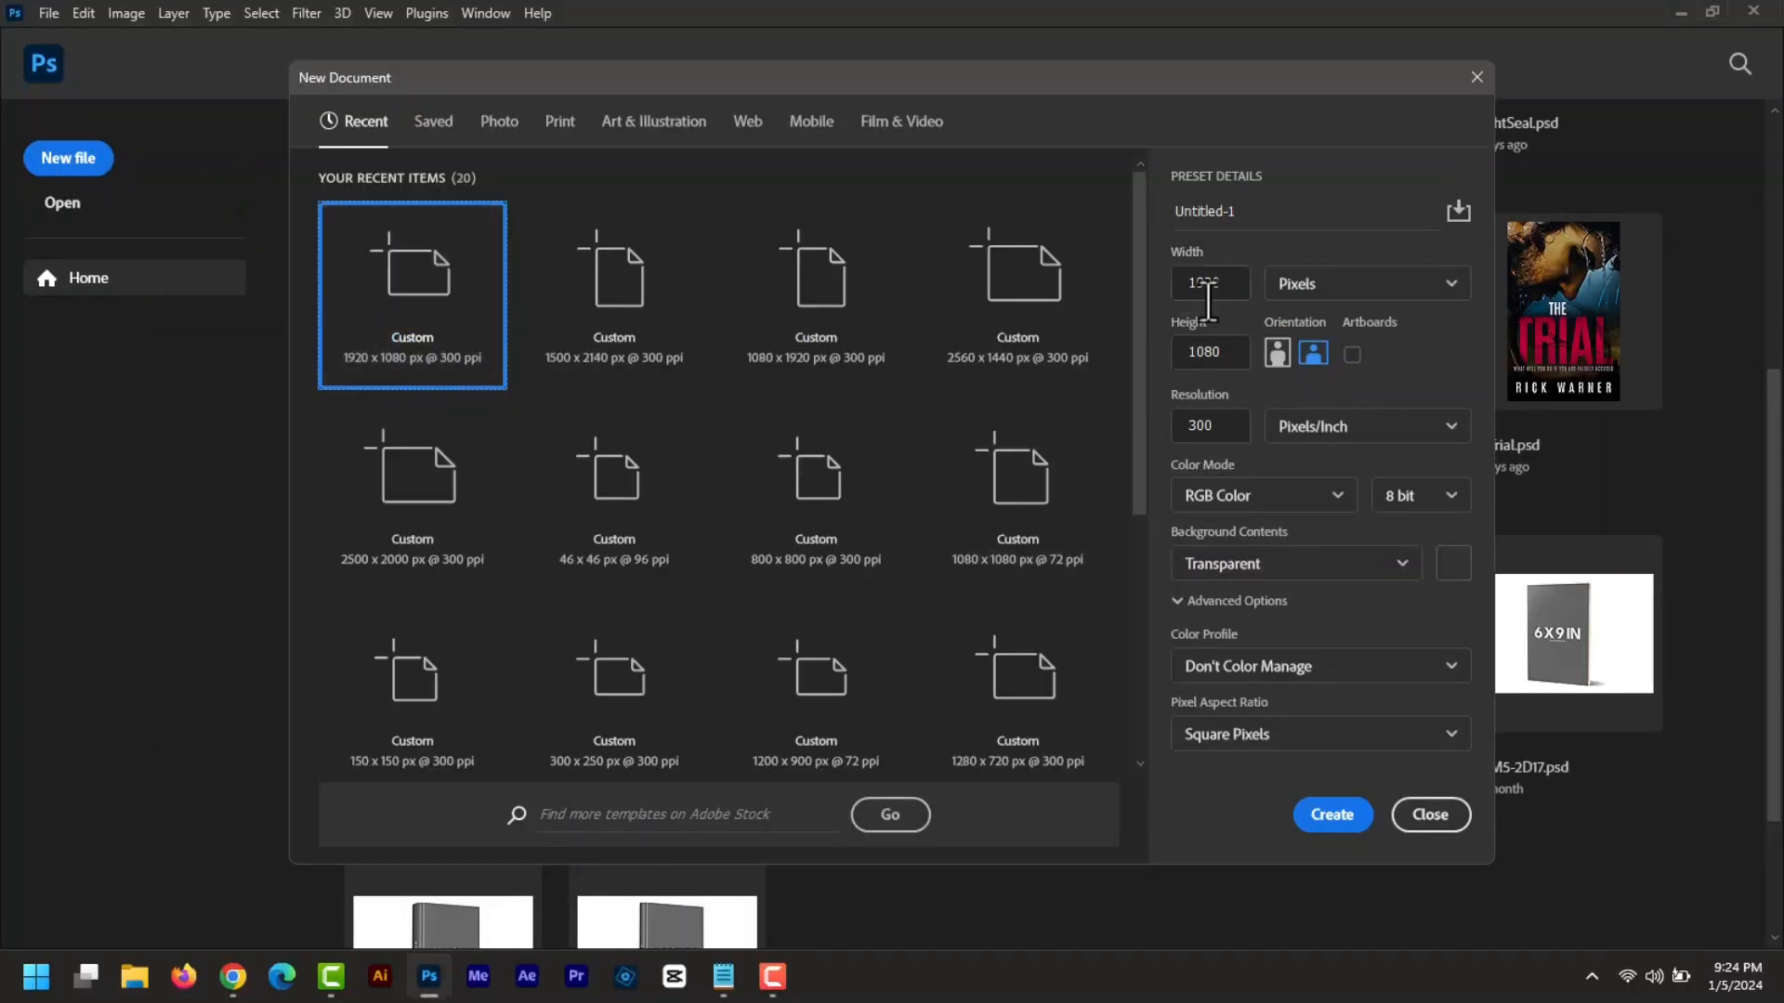
drag(1239, 284, 1172, 286)
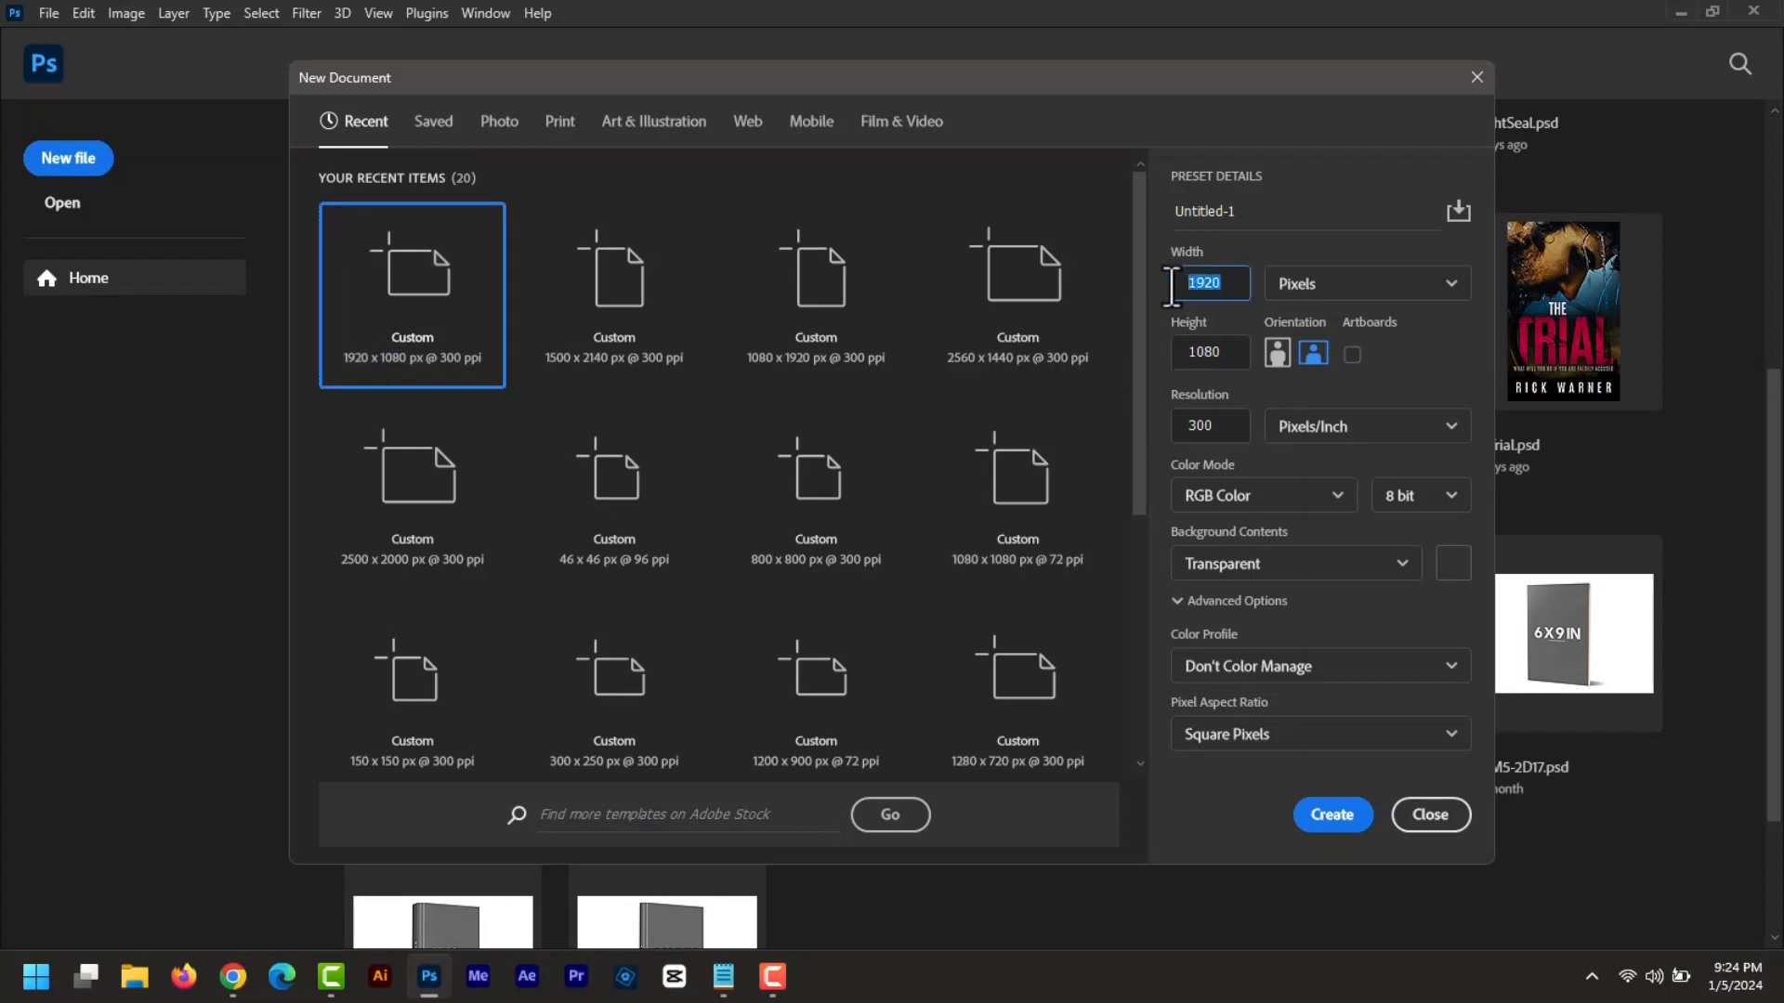
text(1563)
key(Tab)
text(2)
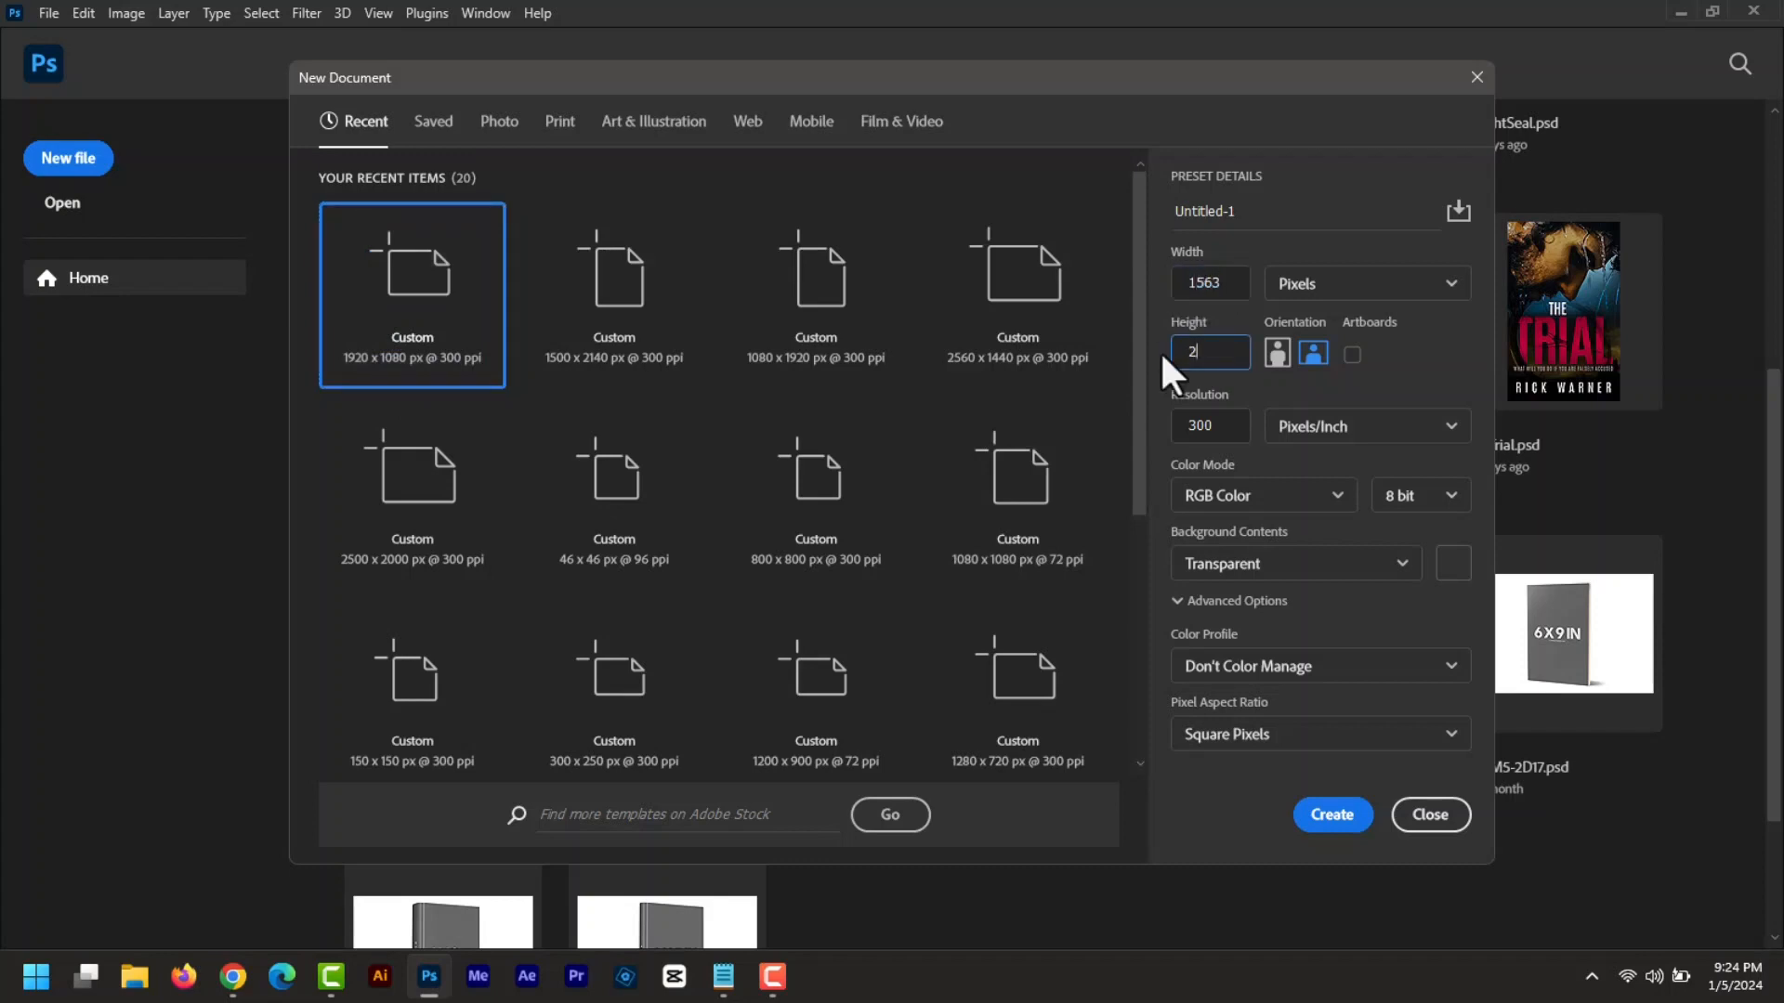
text(500)
drag(1220, 429, 1180, 430)
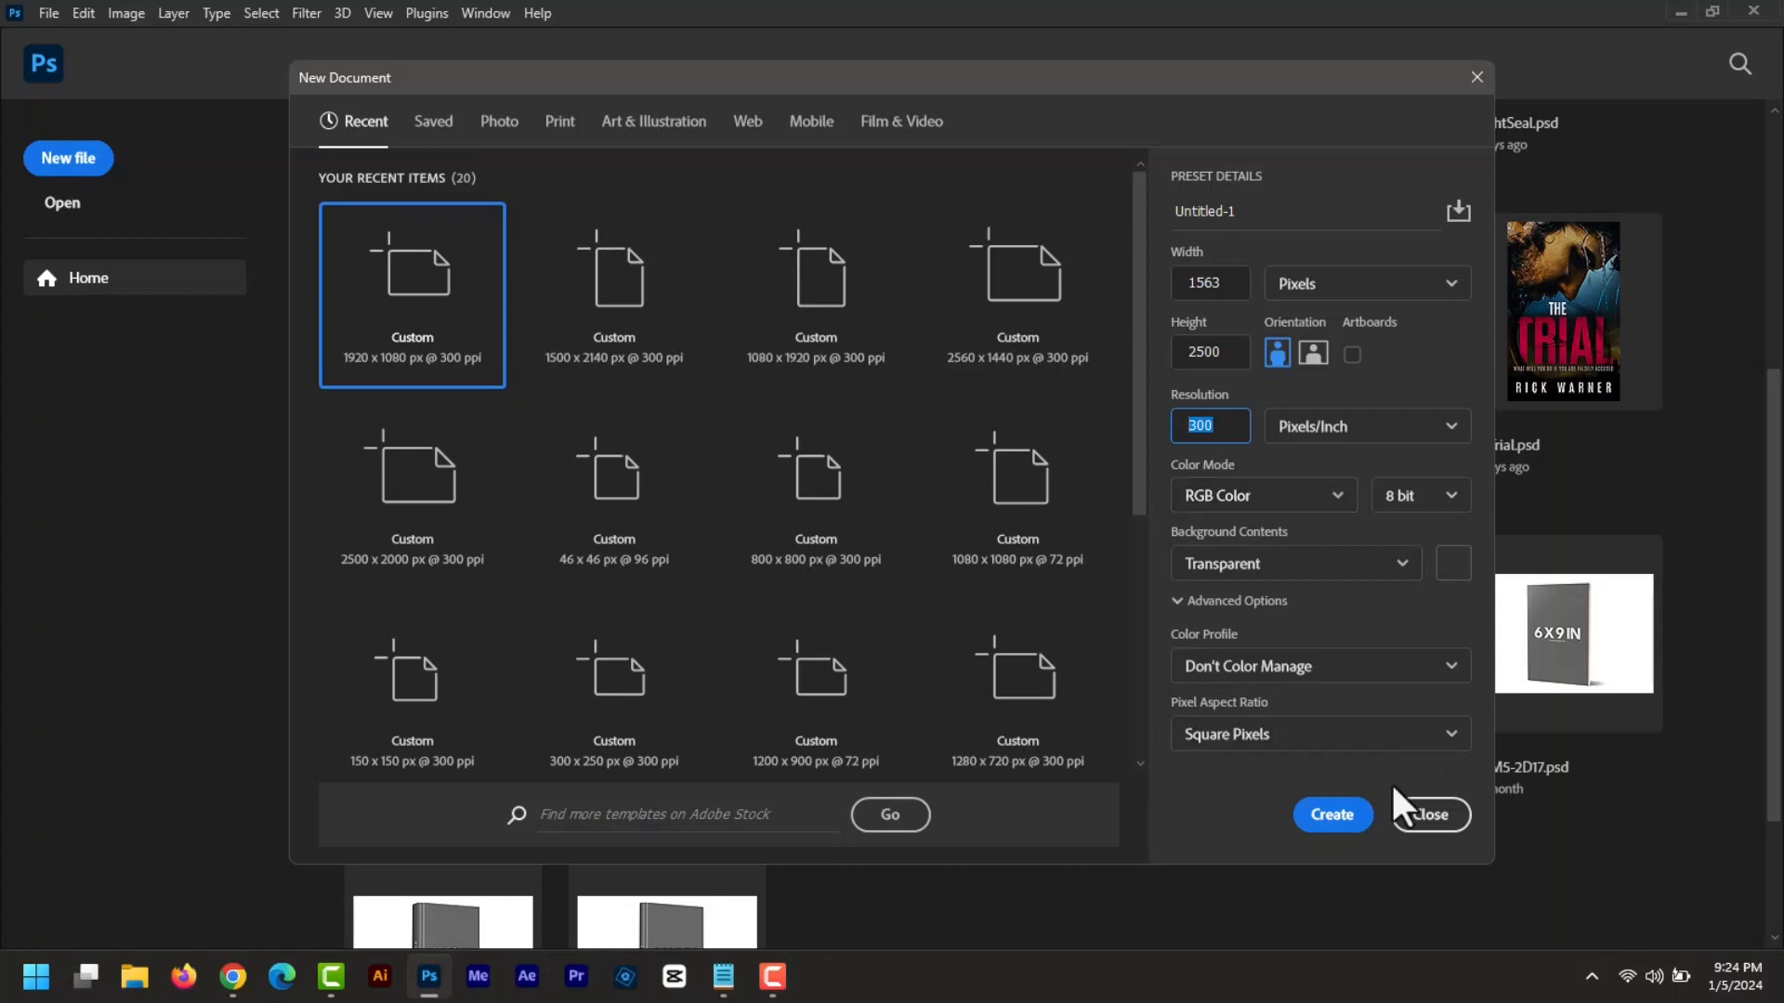
click(1341, 817)
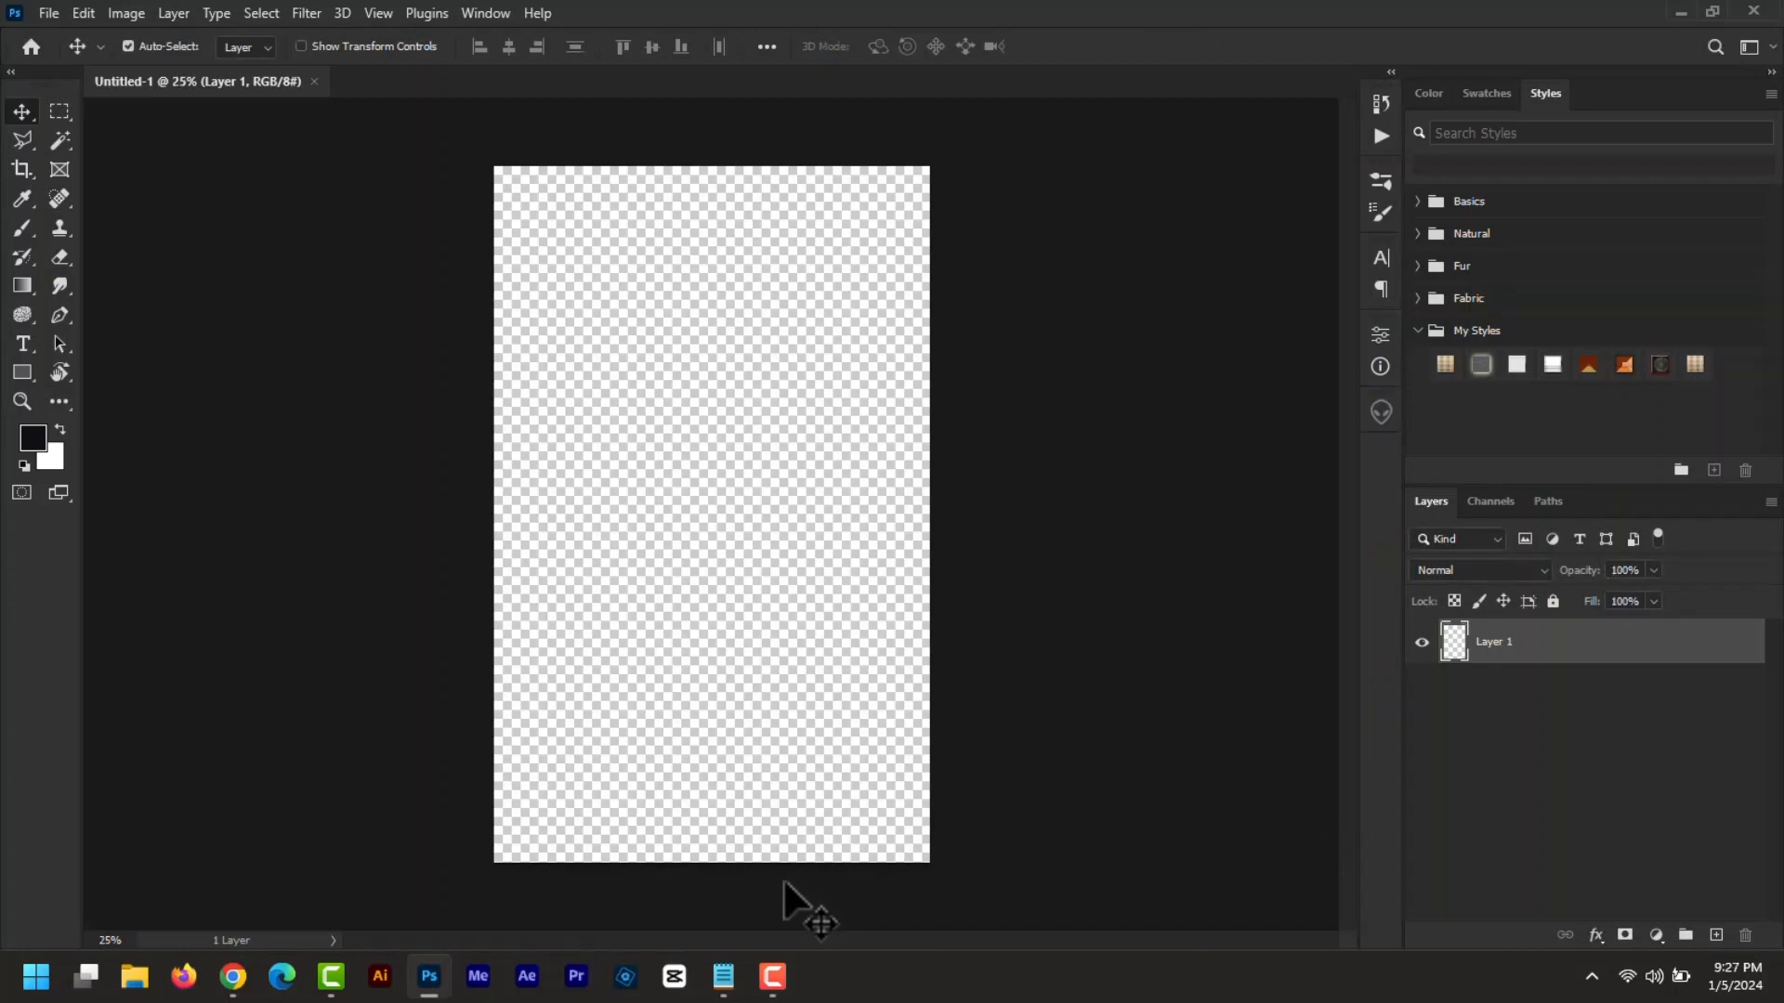
click(726, 983)
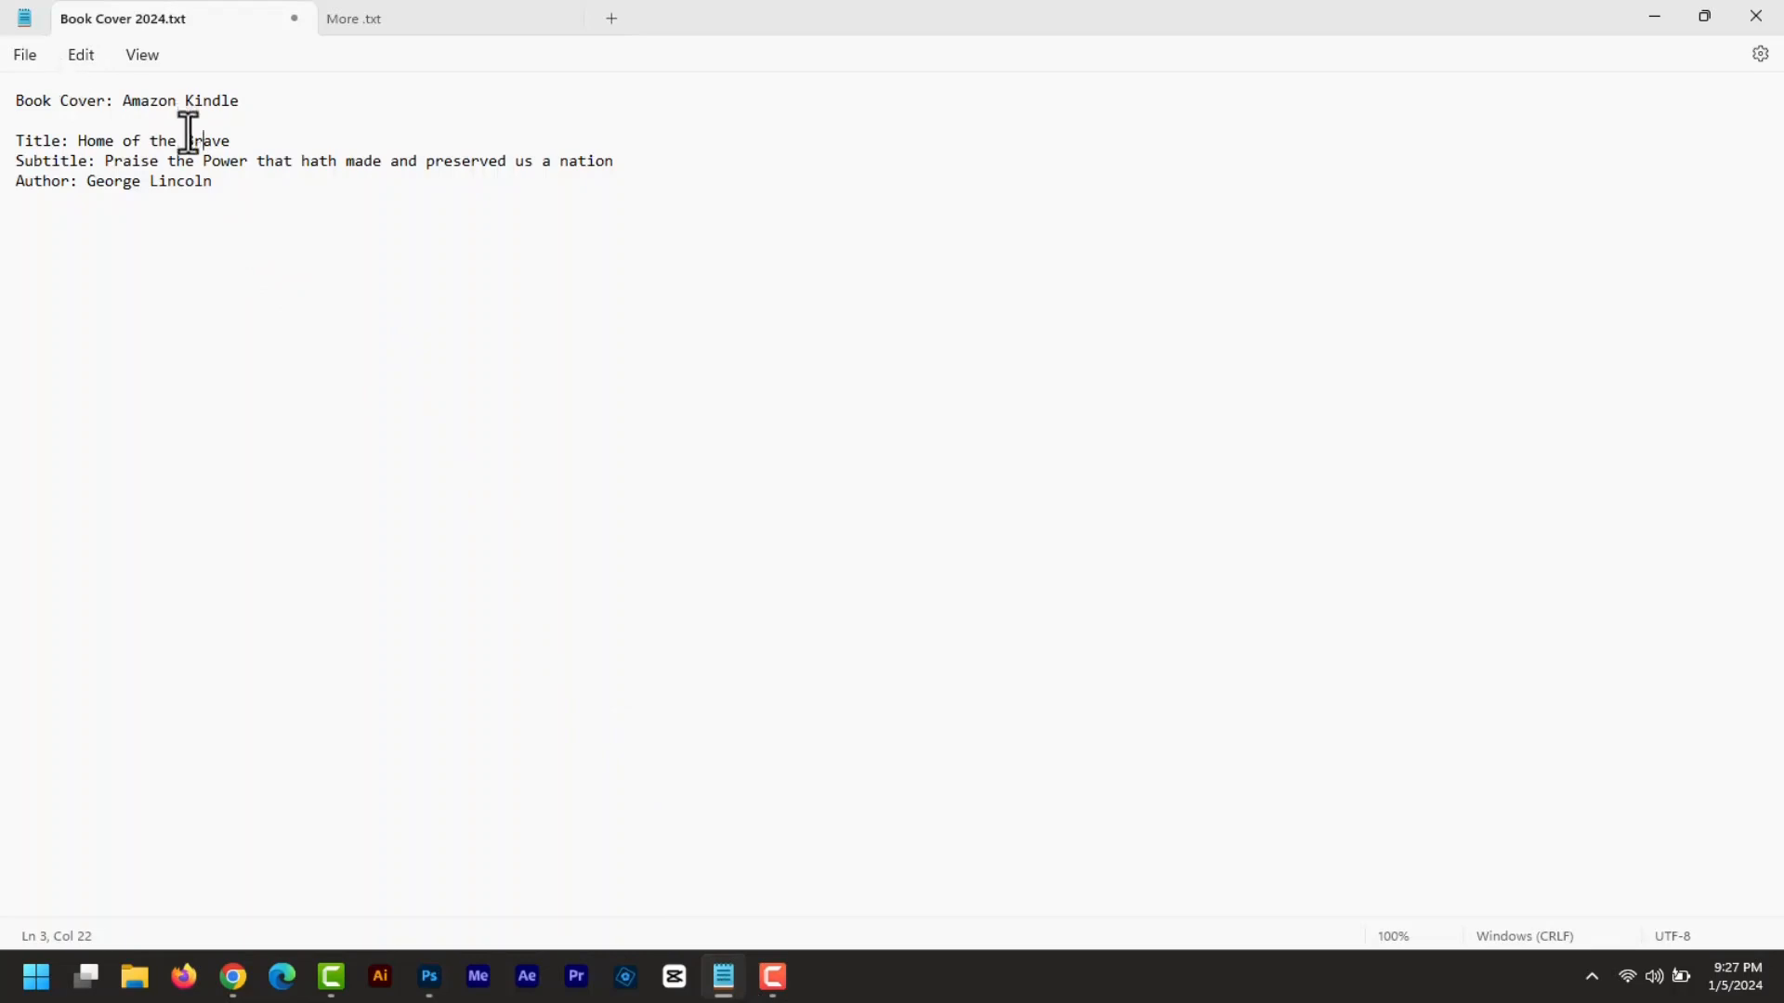
- Highlight the 'Home of the Brave' title in the Book Cover 2024 notes, then deselect it
drag(88, 141, 239, 144)
click(613, 162)
- Open the Pexels website in a new Chrome tab
click(237, 988)
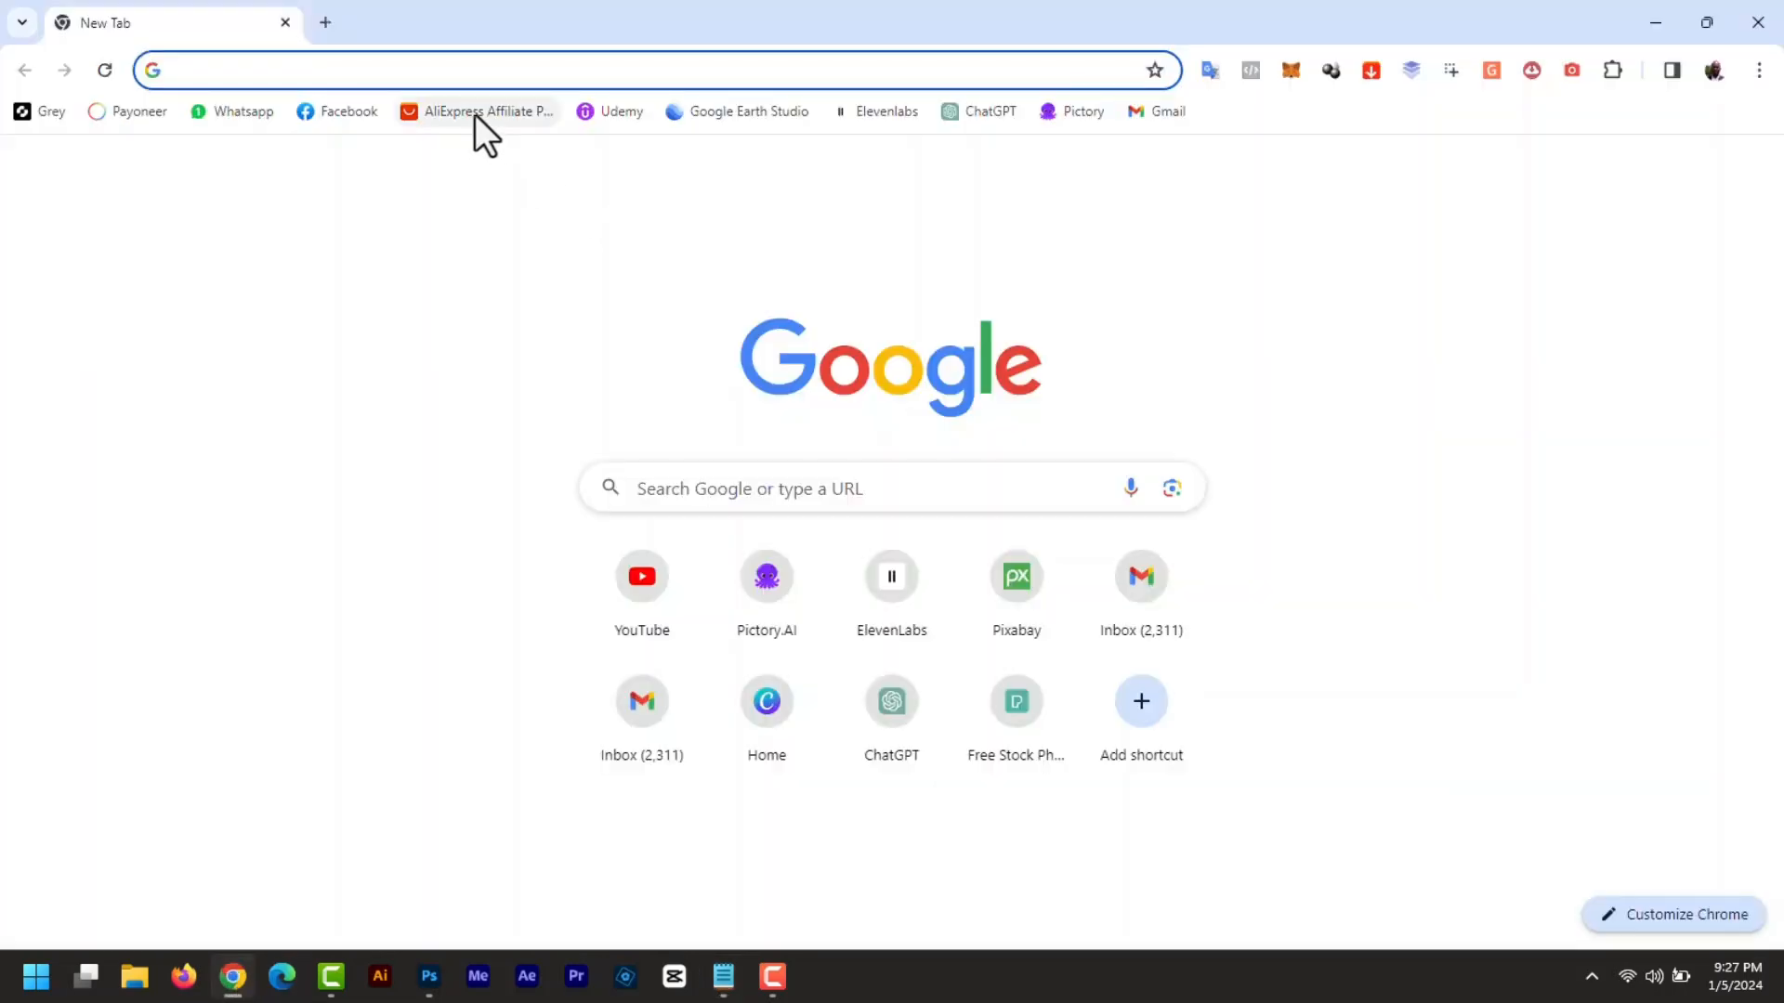
text(pix)
key(Return)
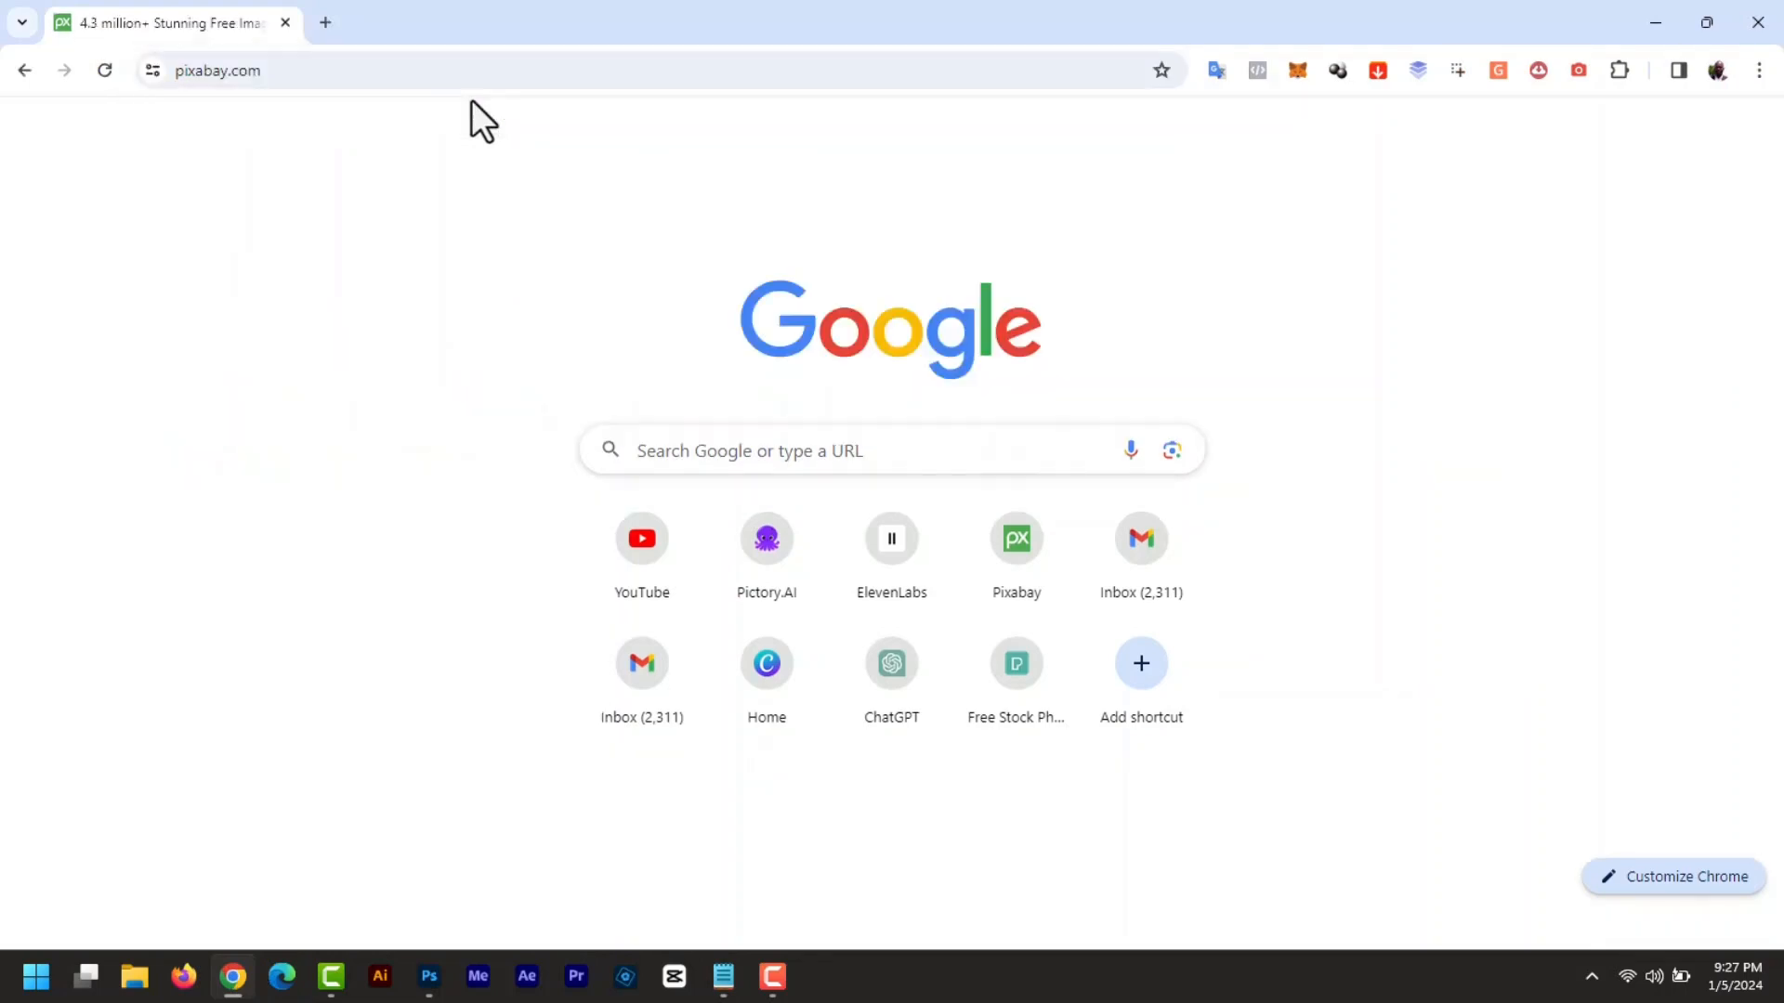
click(325, 23)
text(pe)
key(Return)
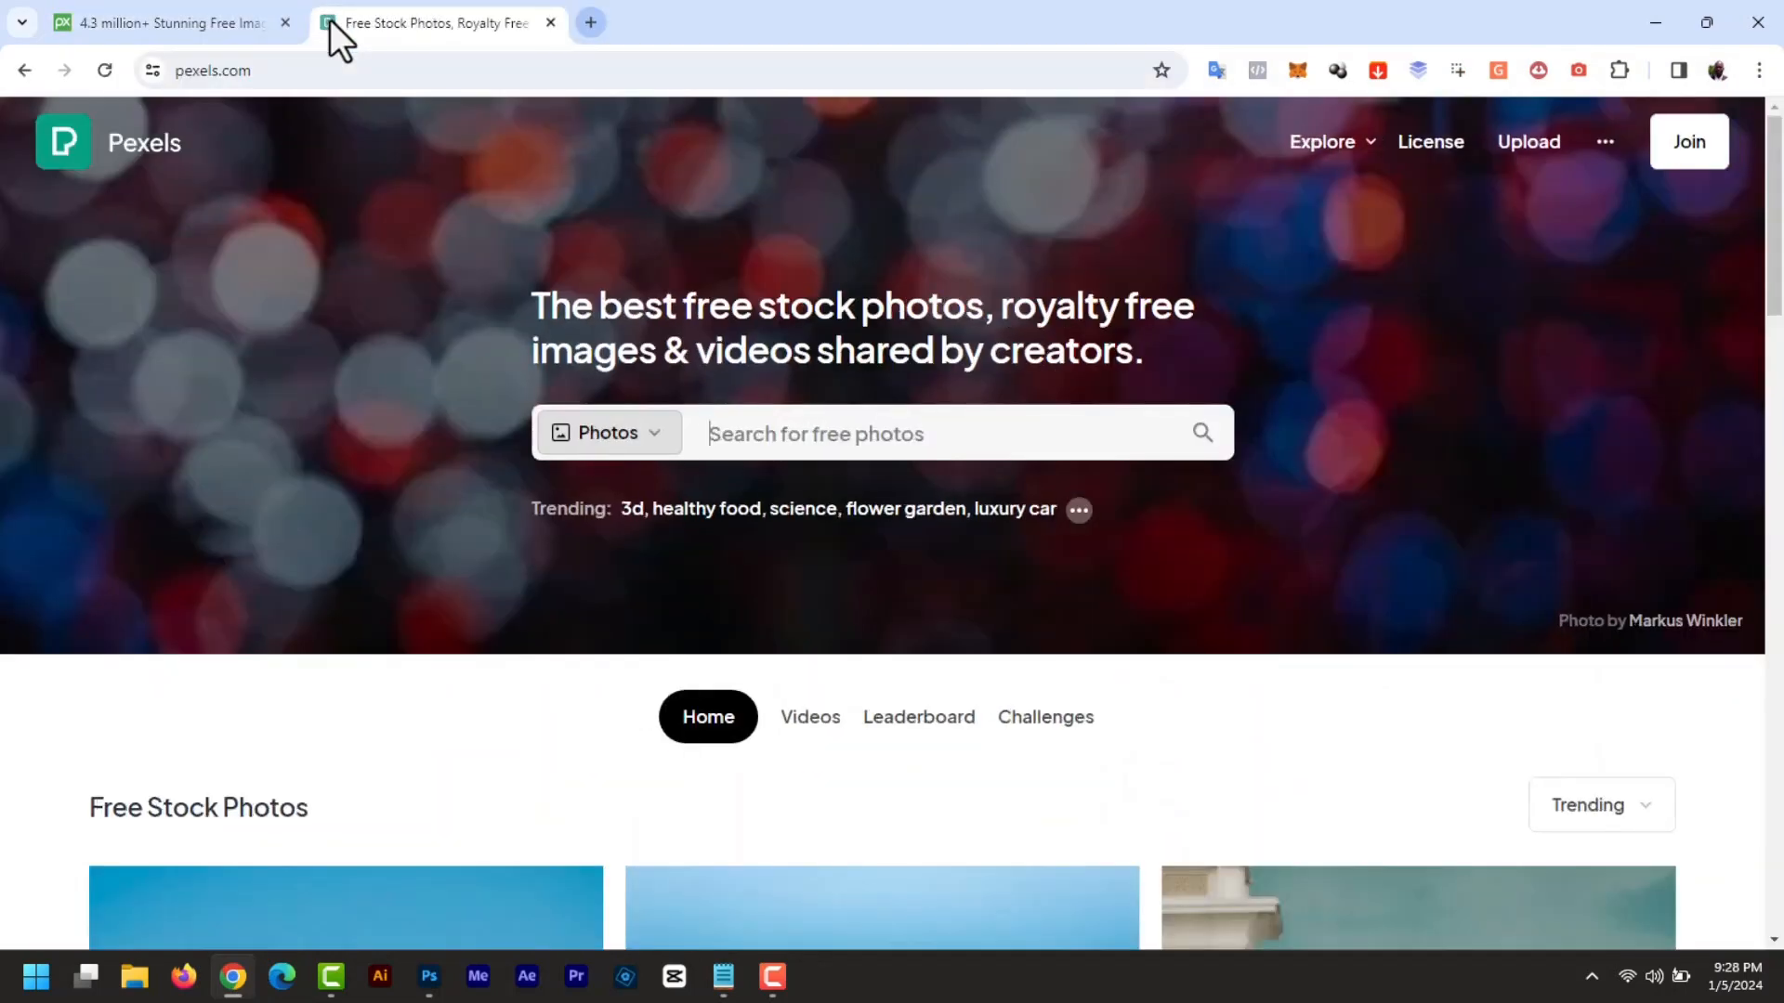
- Search Pexels for 'soldier' and download the two-soldiers photo as pexels-pixabay-163347.jpg
click(749, 435)
text(soldier)
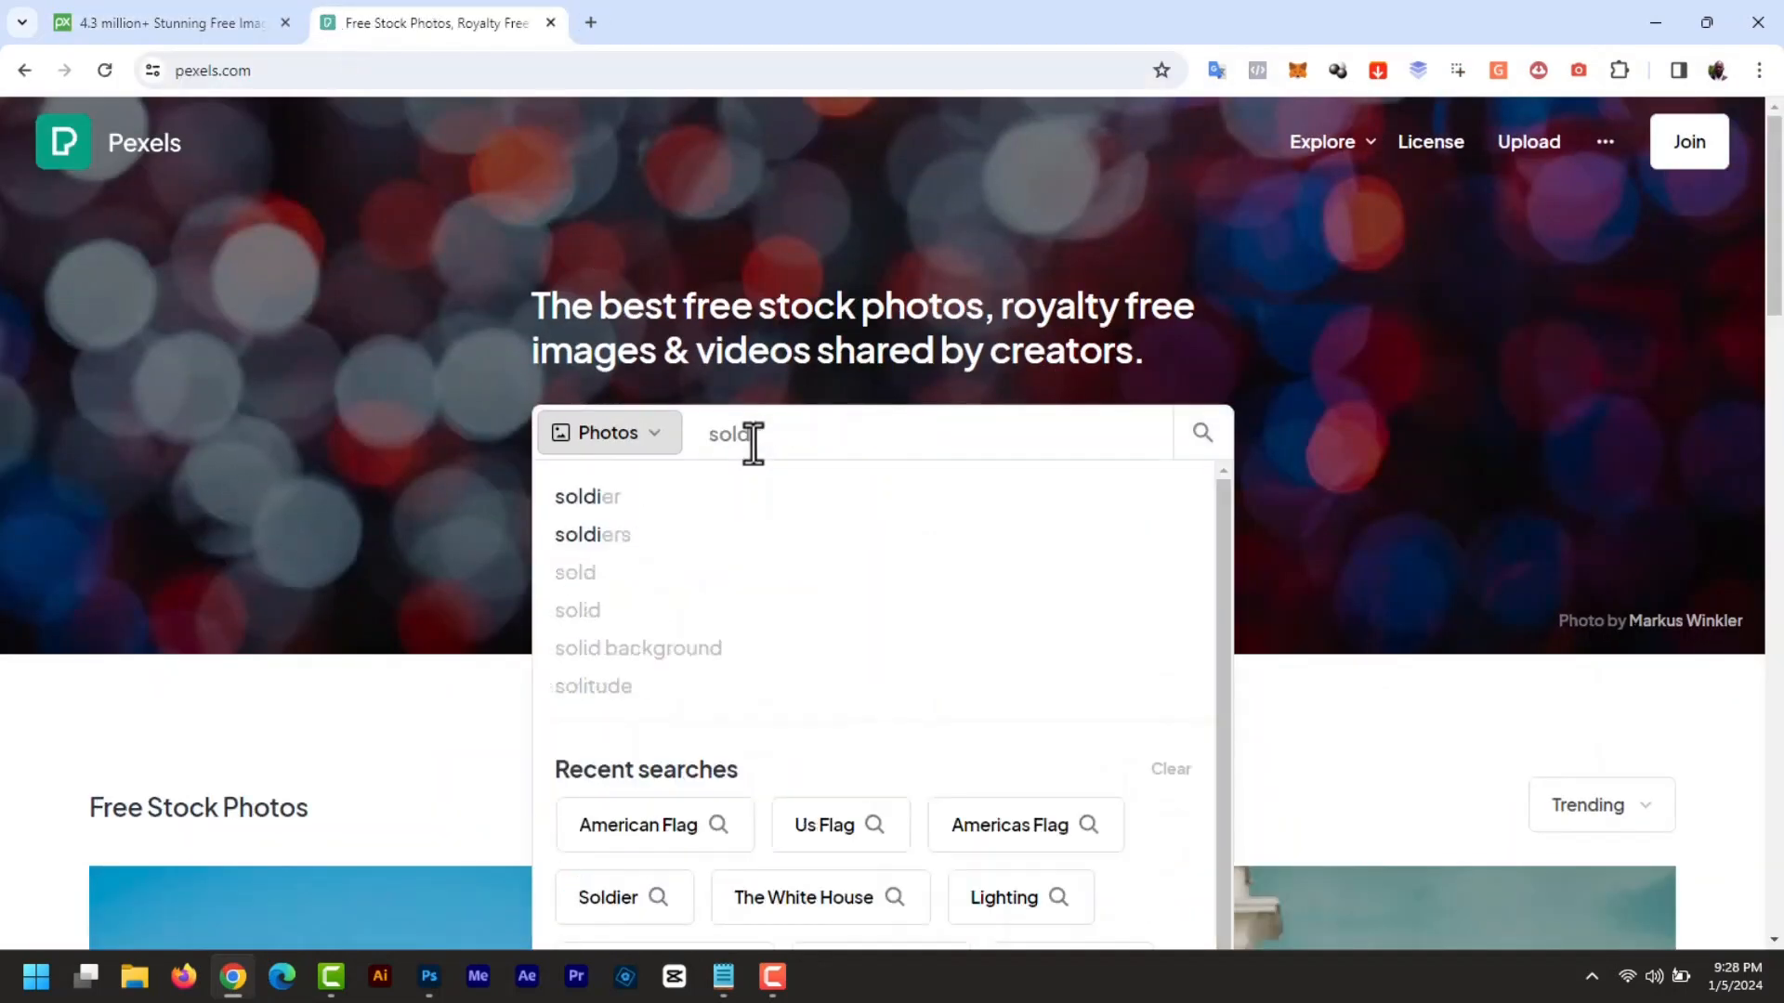
key(Return)
drag(1776, 186, 1777, 316)
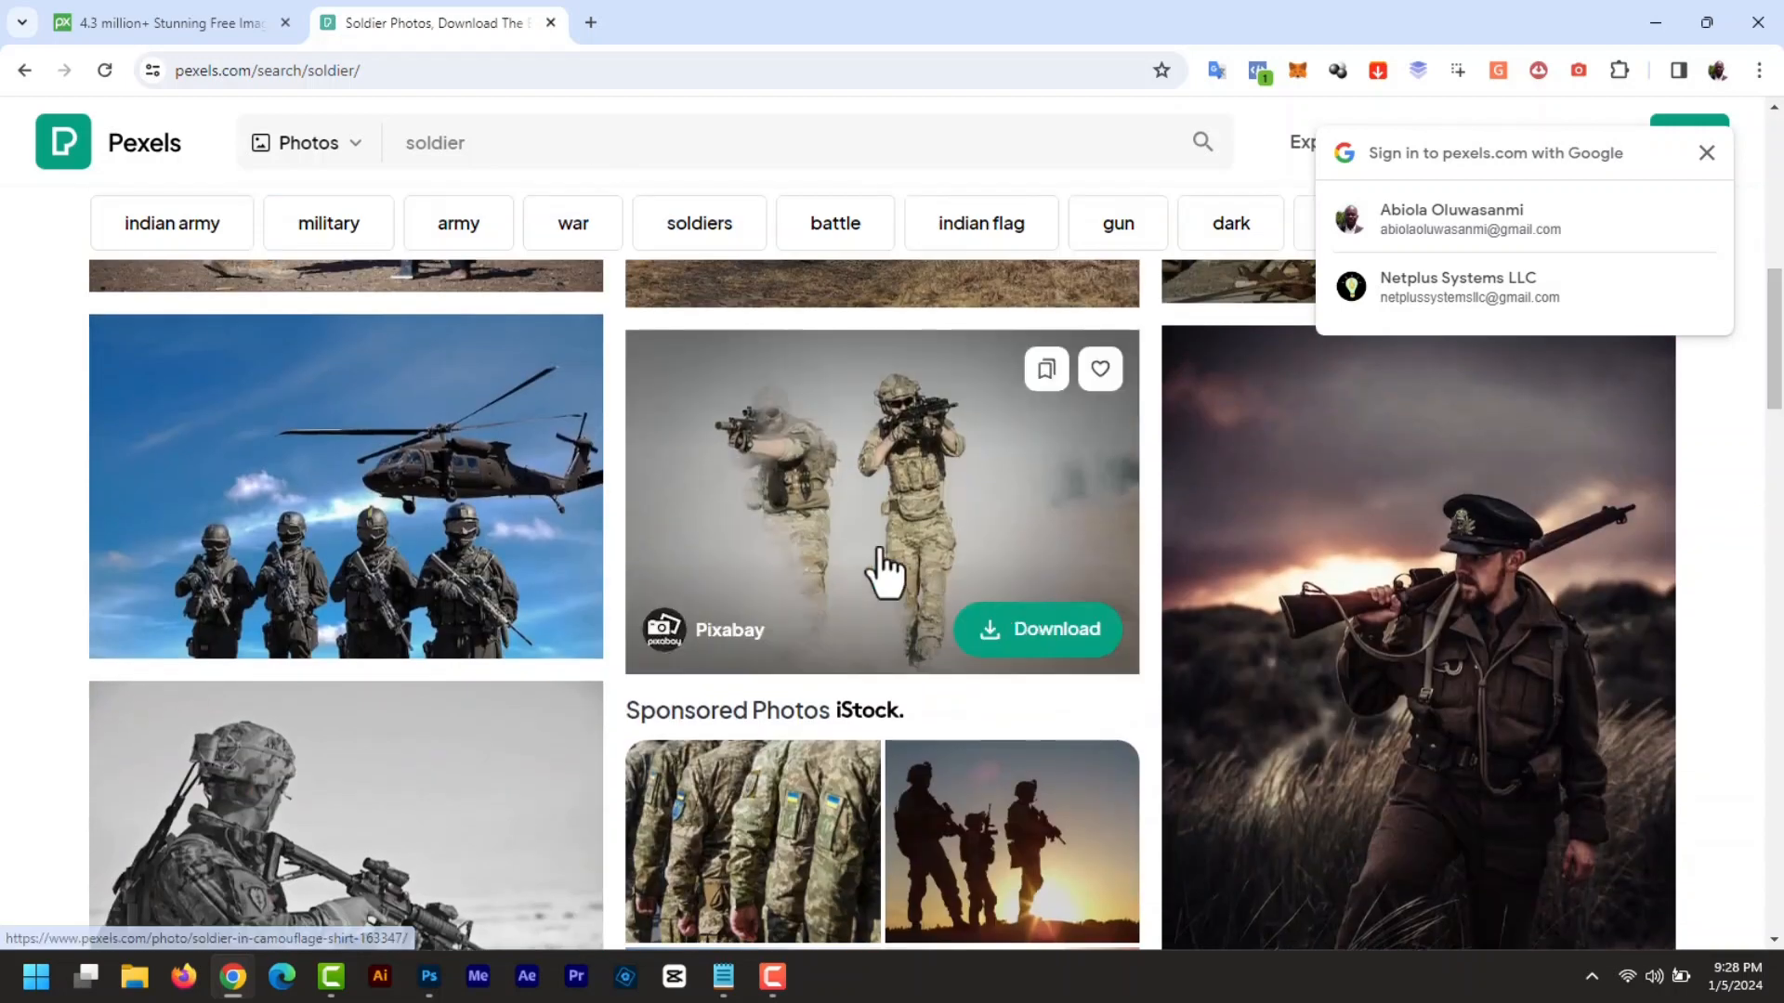
click(913, 512)
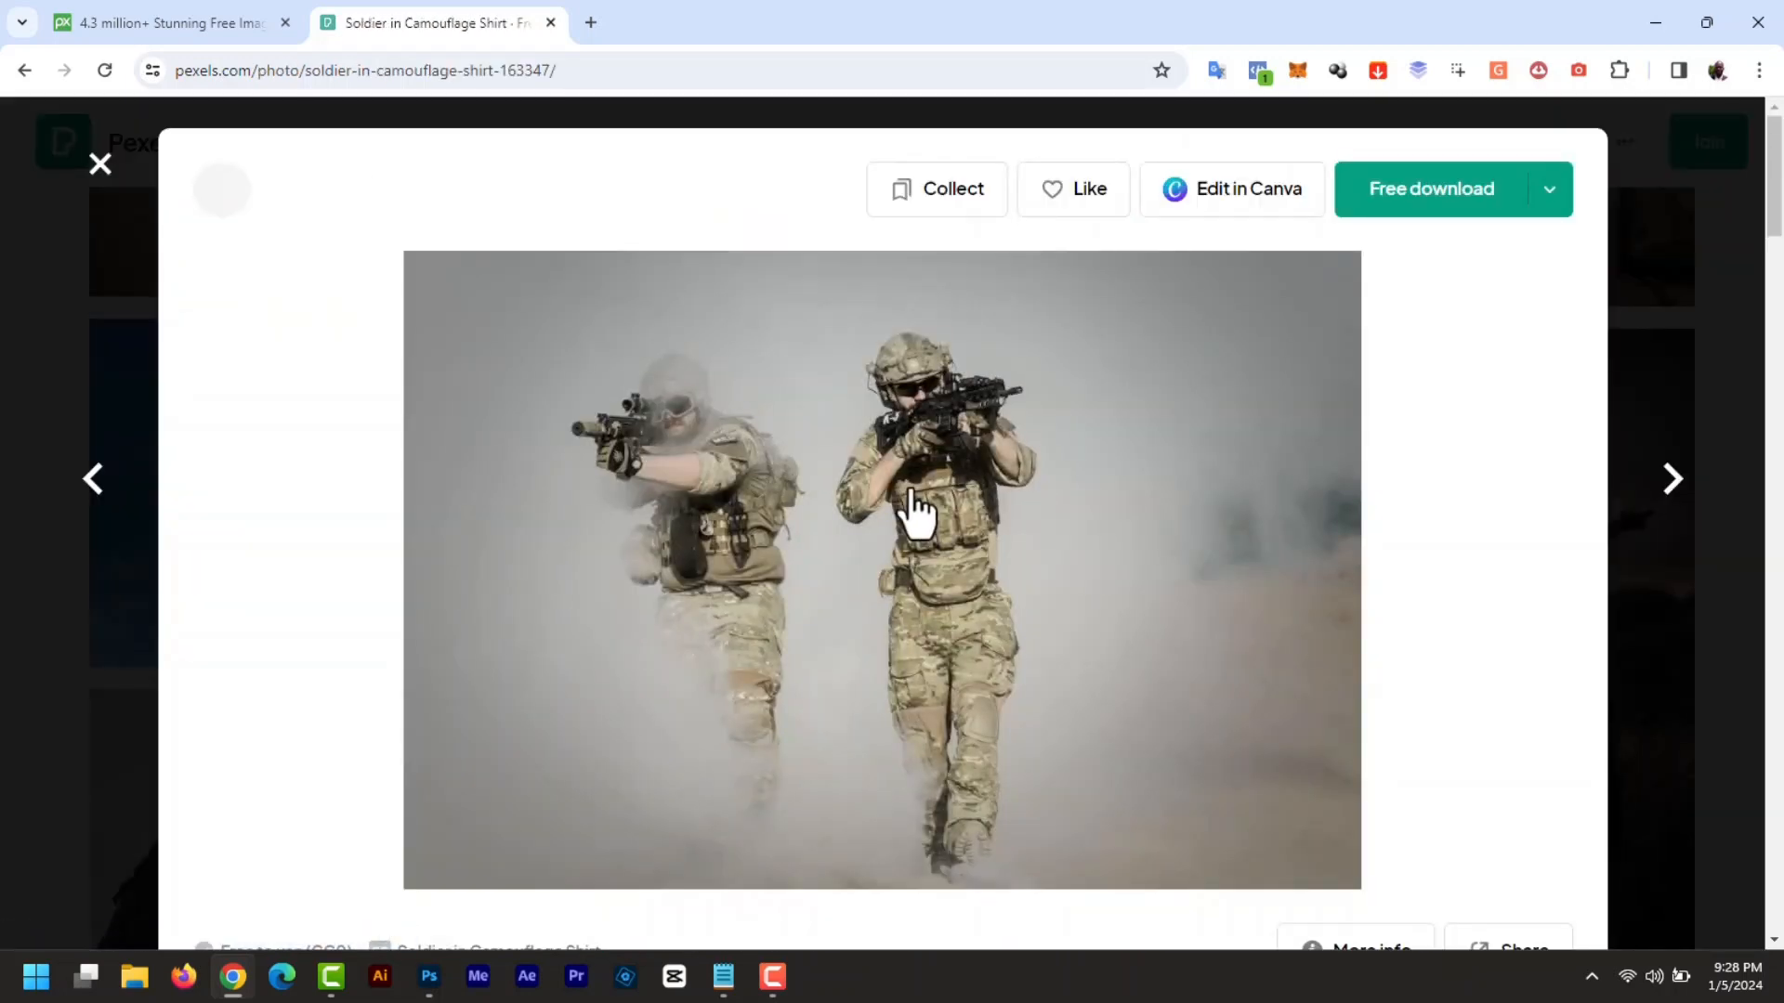
click(1425, 223)
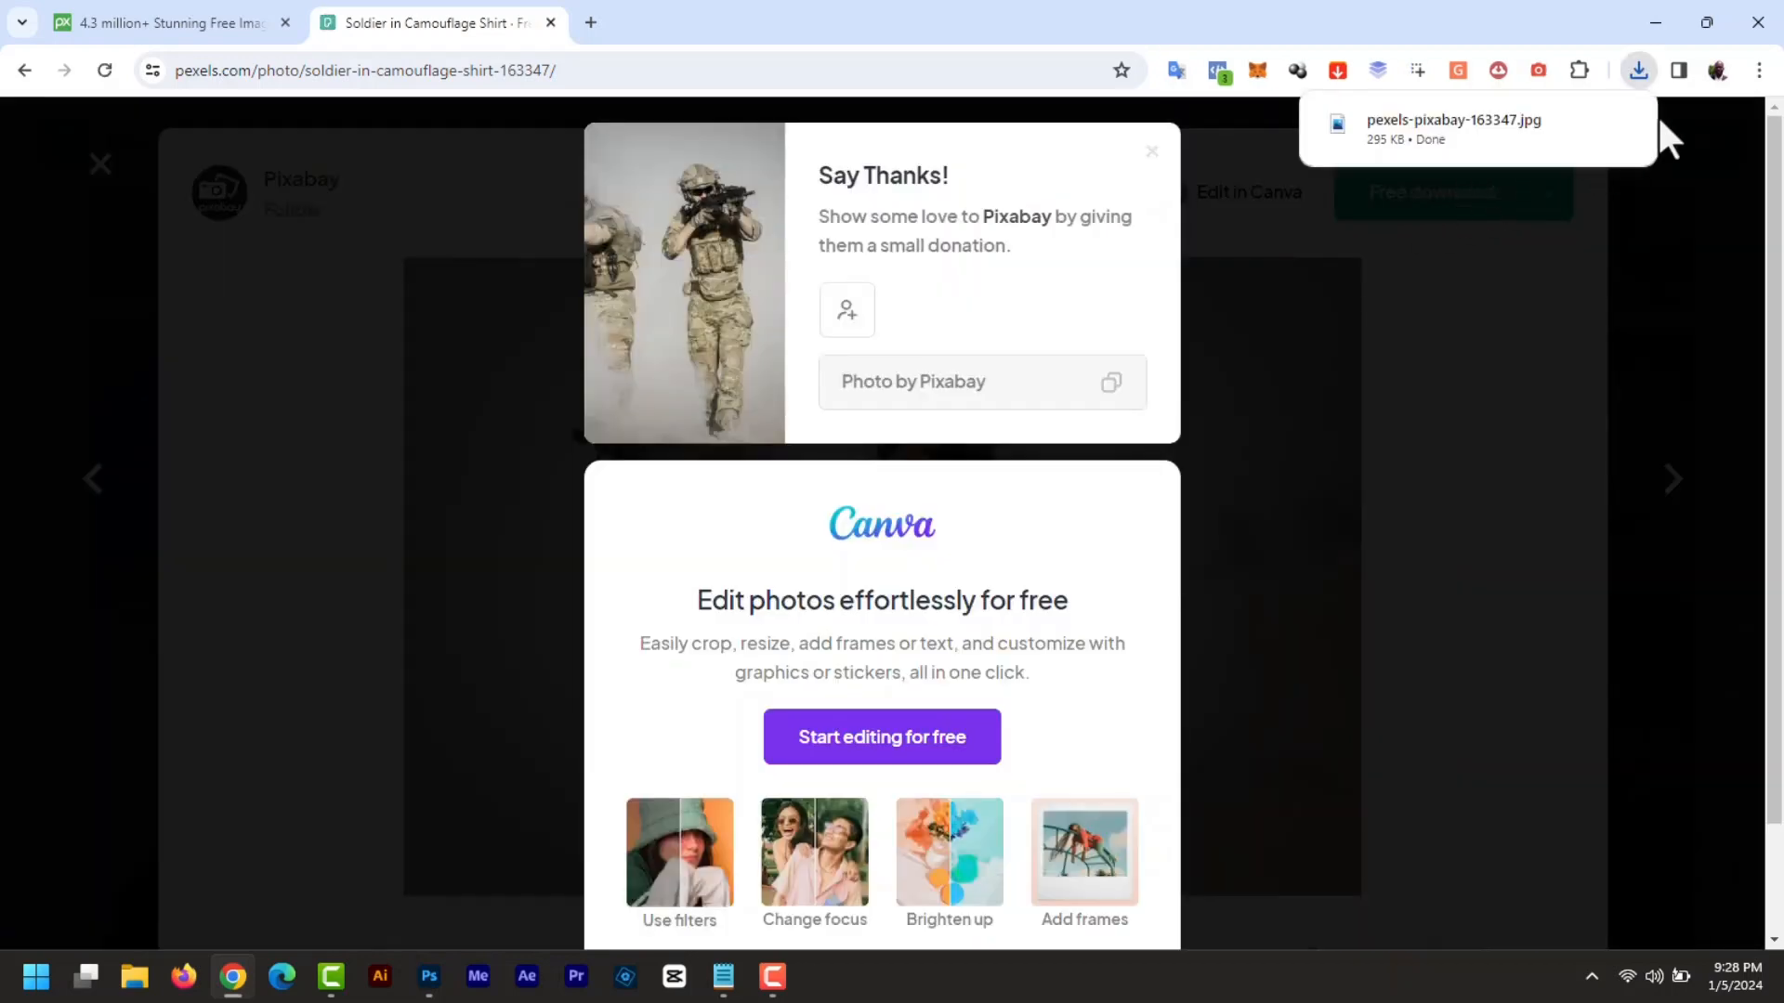
click(1721, 216)
click(97, 166)
drag(478, 144, 386, 167)
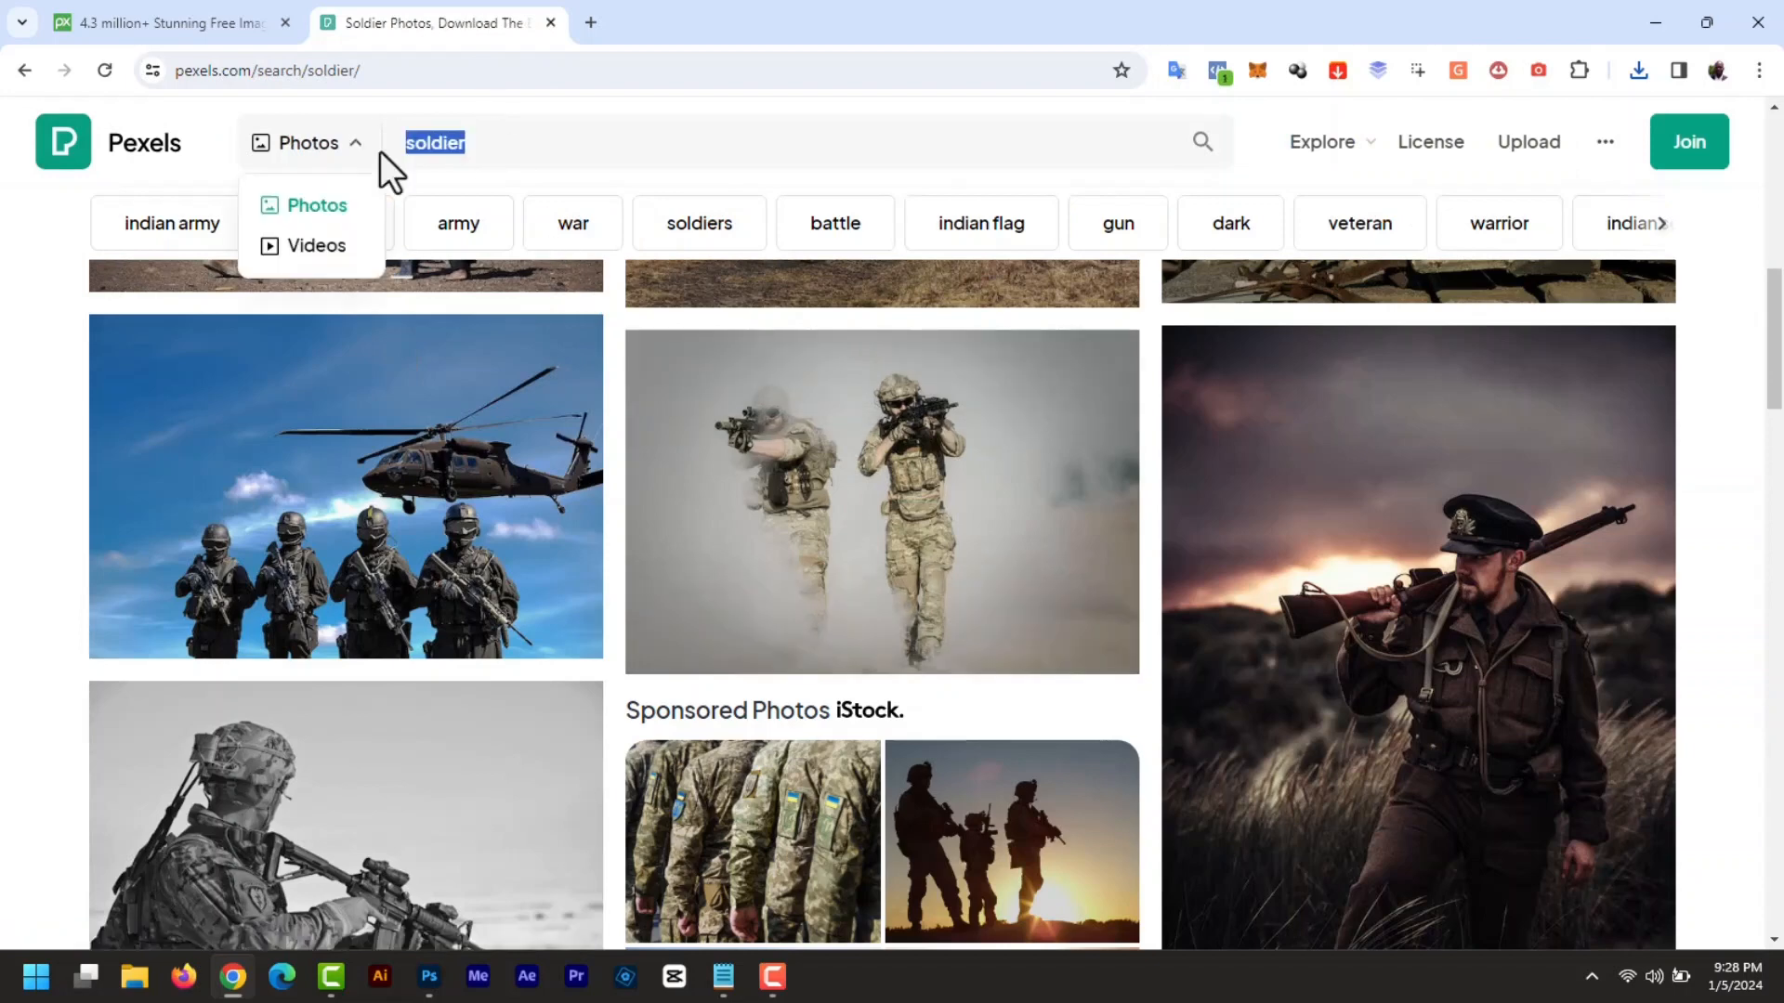
- Search Pexels for 'white house' and download the White House lawn photo
text(white house)
key(Return)
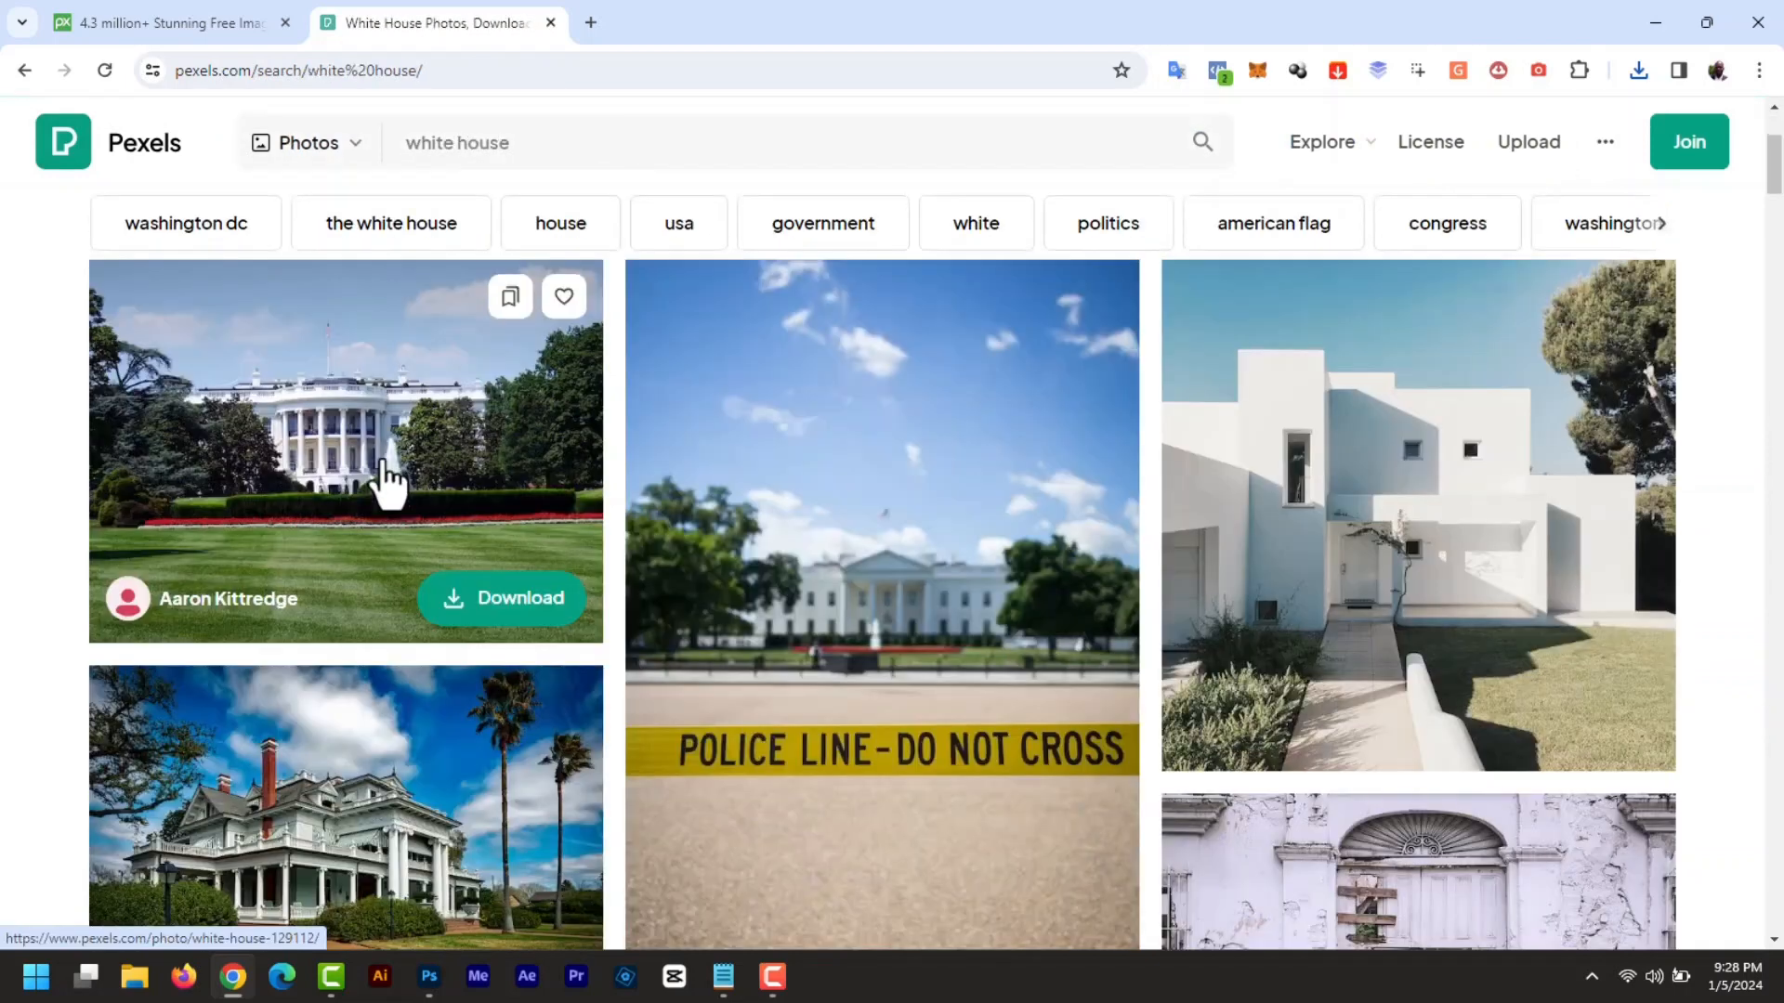
click(382, 461)
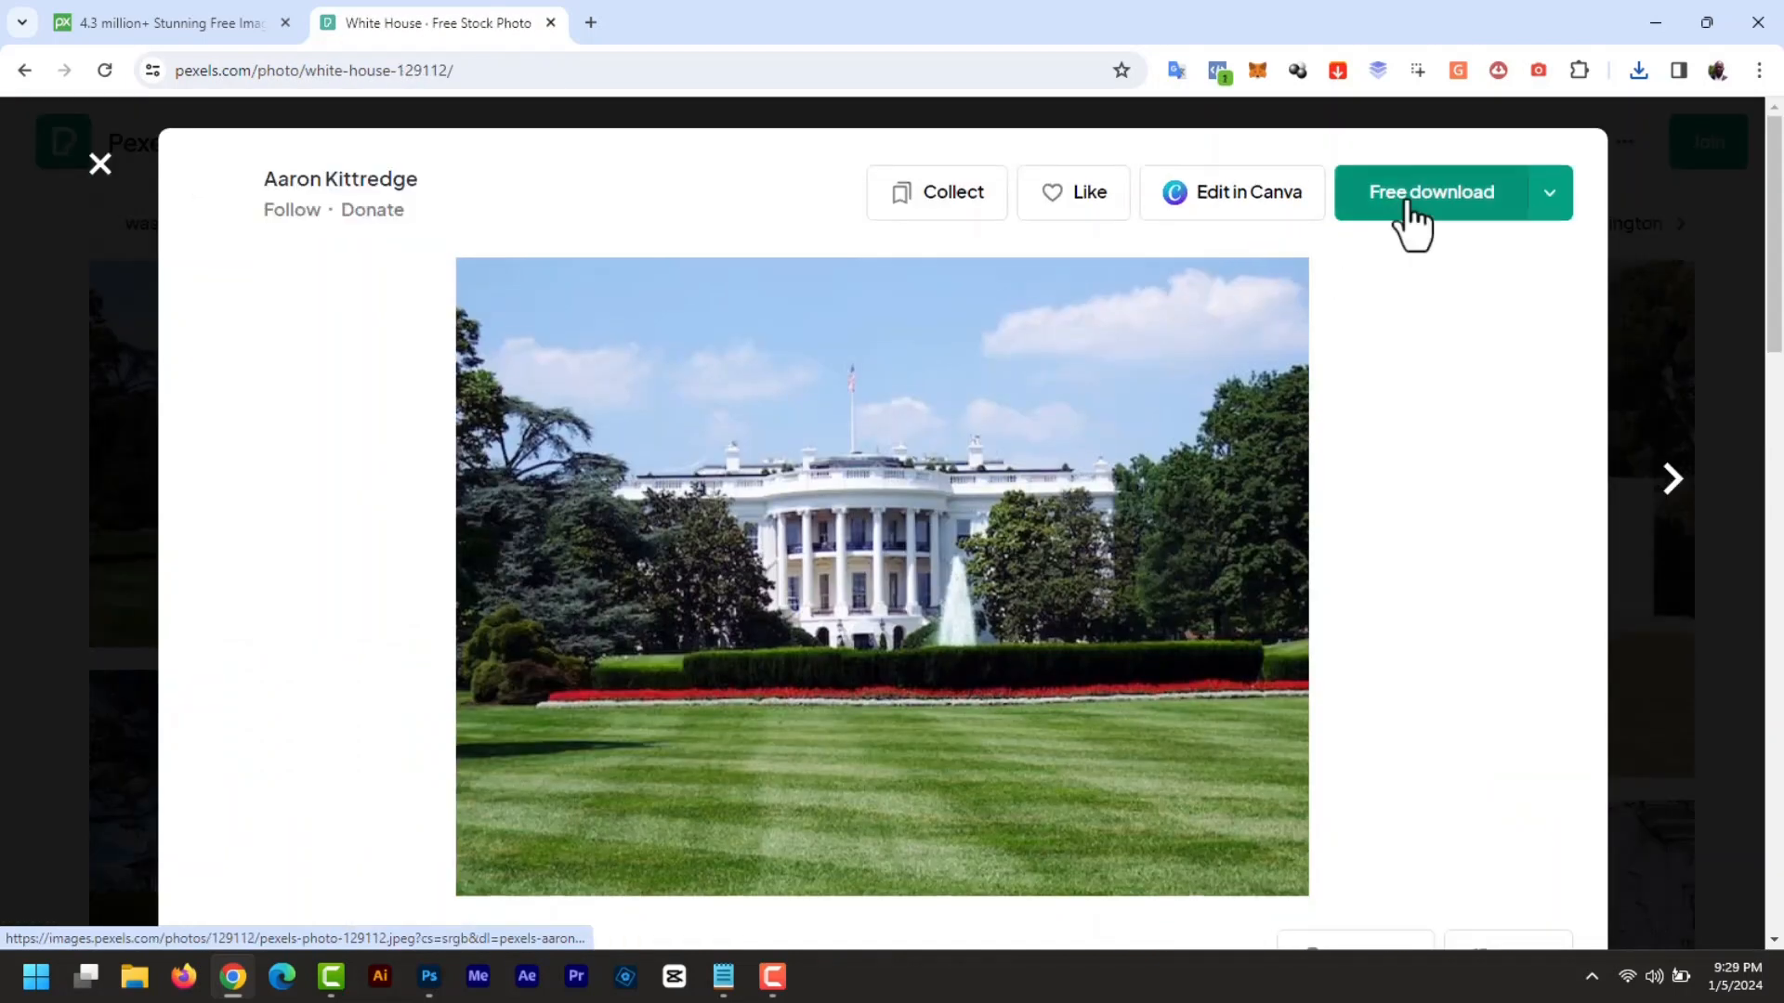
click(1405, 209)
click(1653, 327)
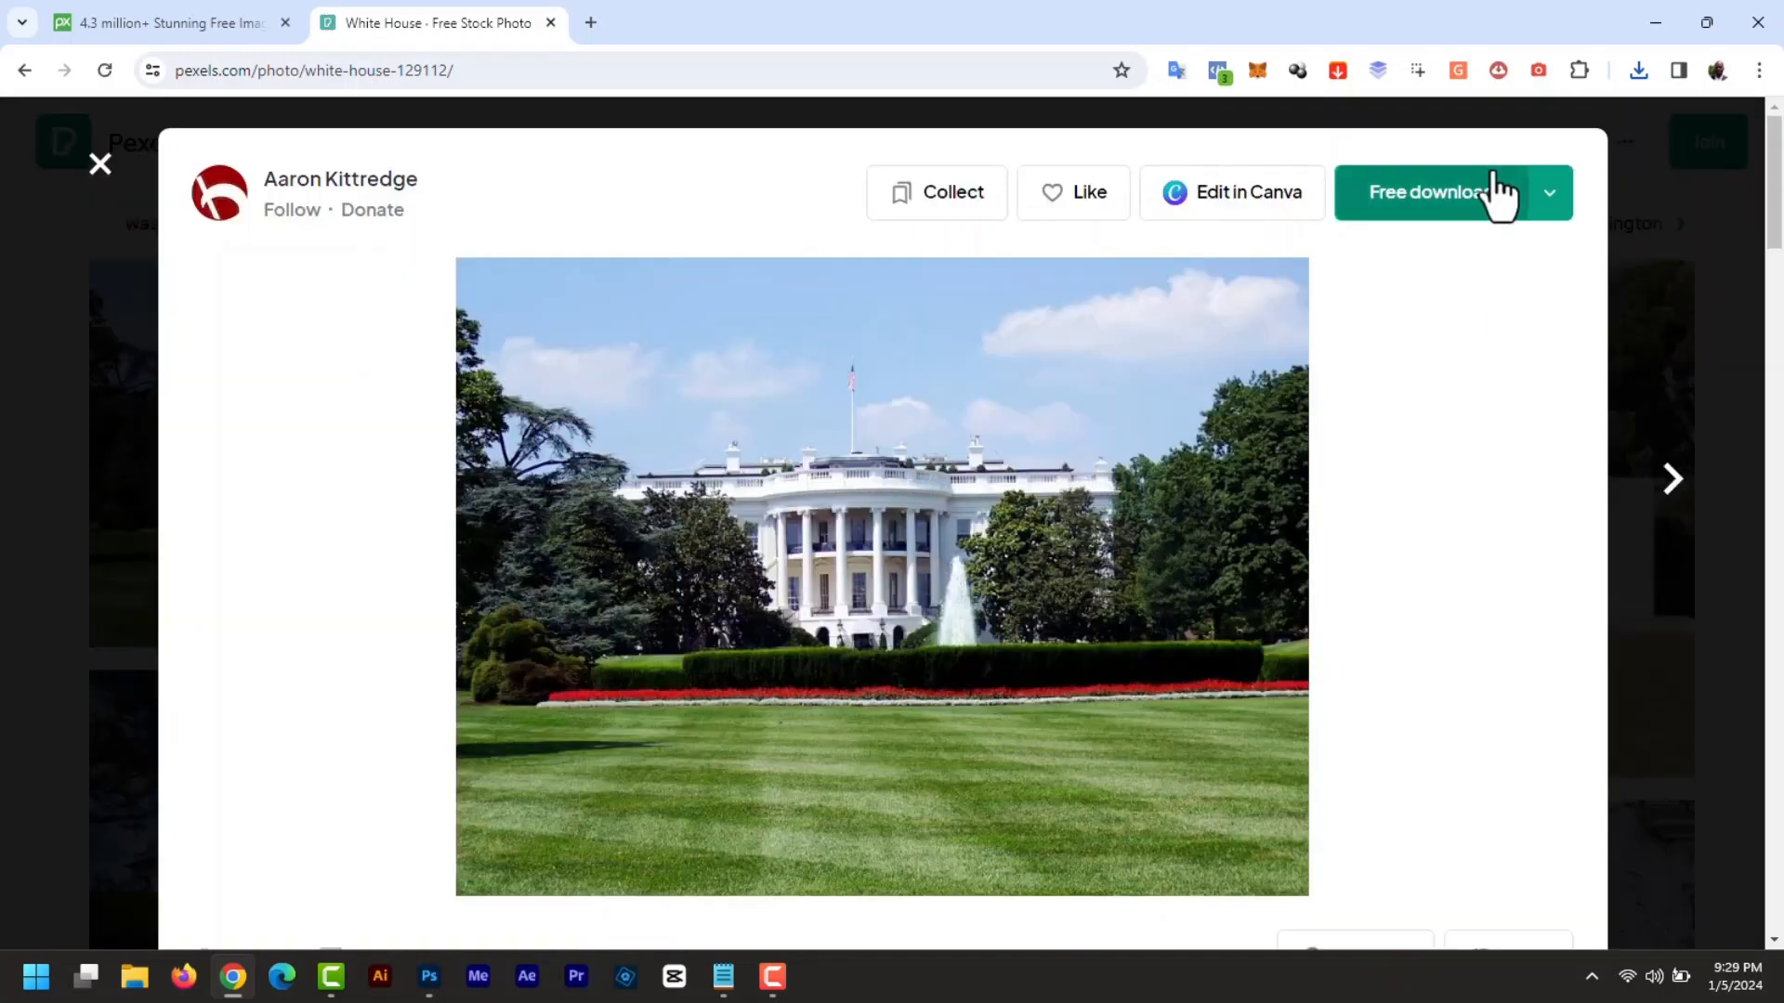
click(100, 168)
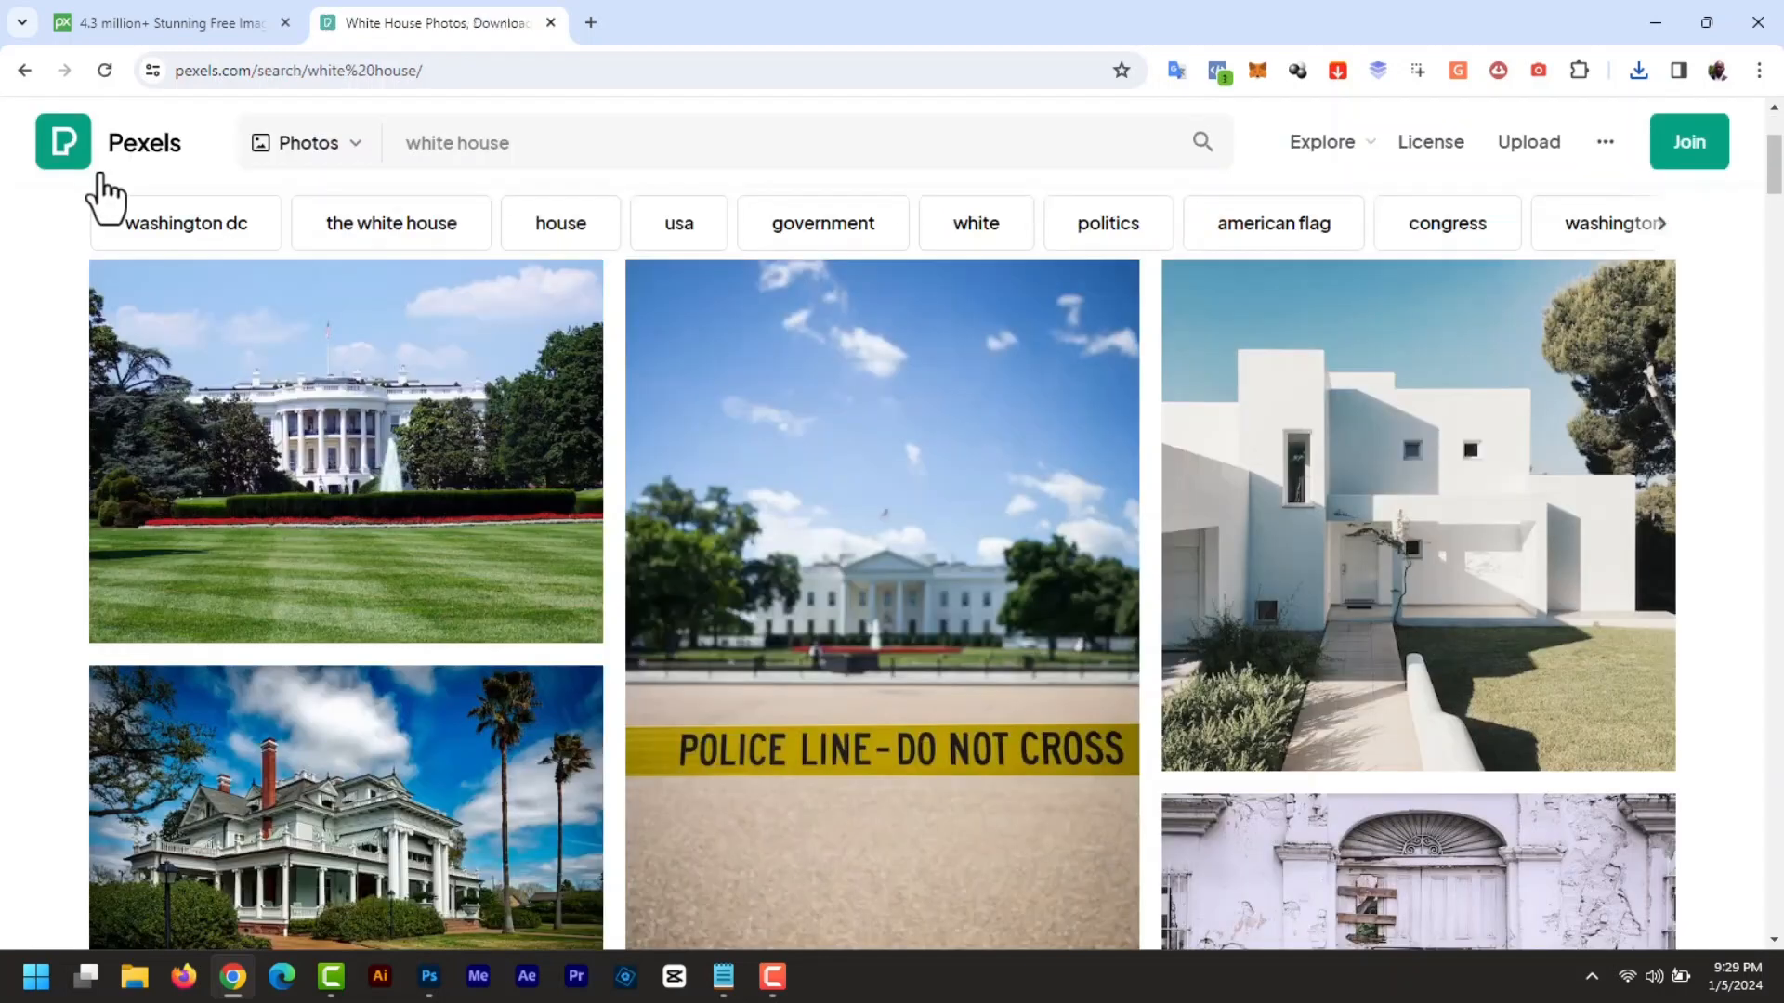
drag(537, 146, 337, 148)
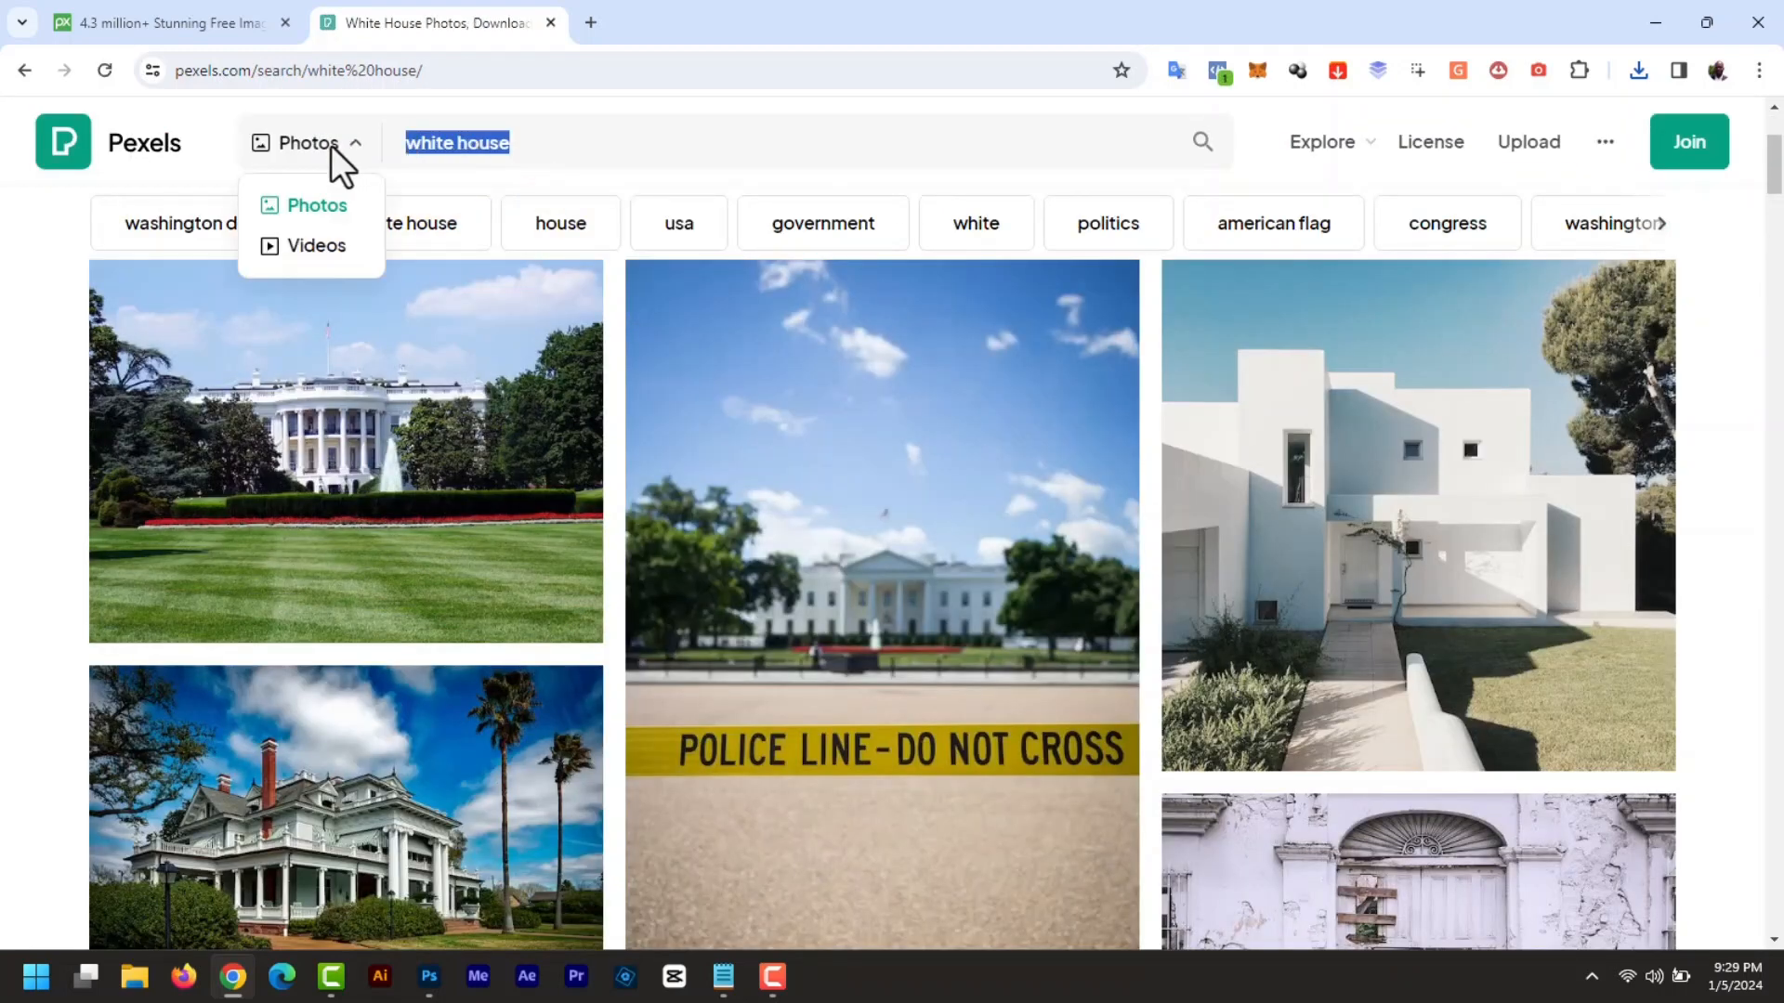
- Search 'american flag', download the flag-on-blue-sky photo, and return to Photoshop
text(american flag)
key(Return)
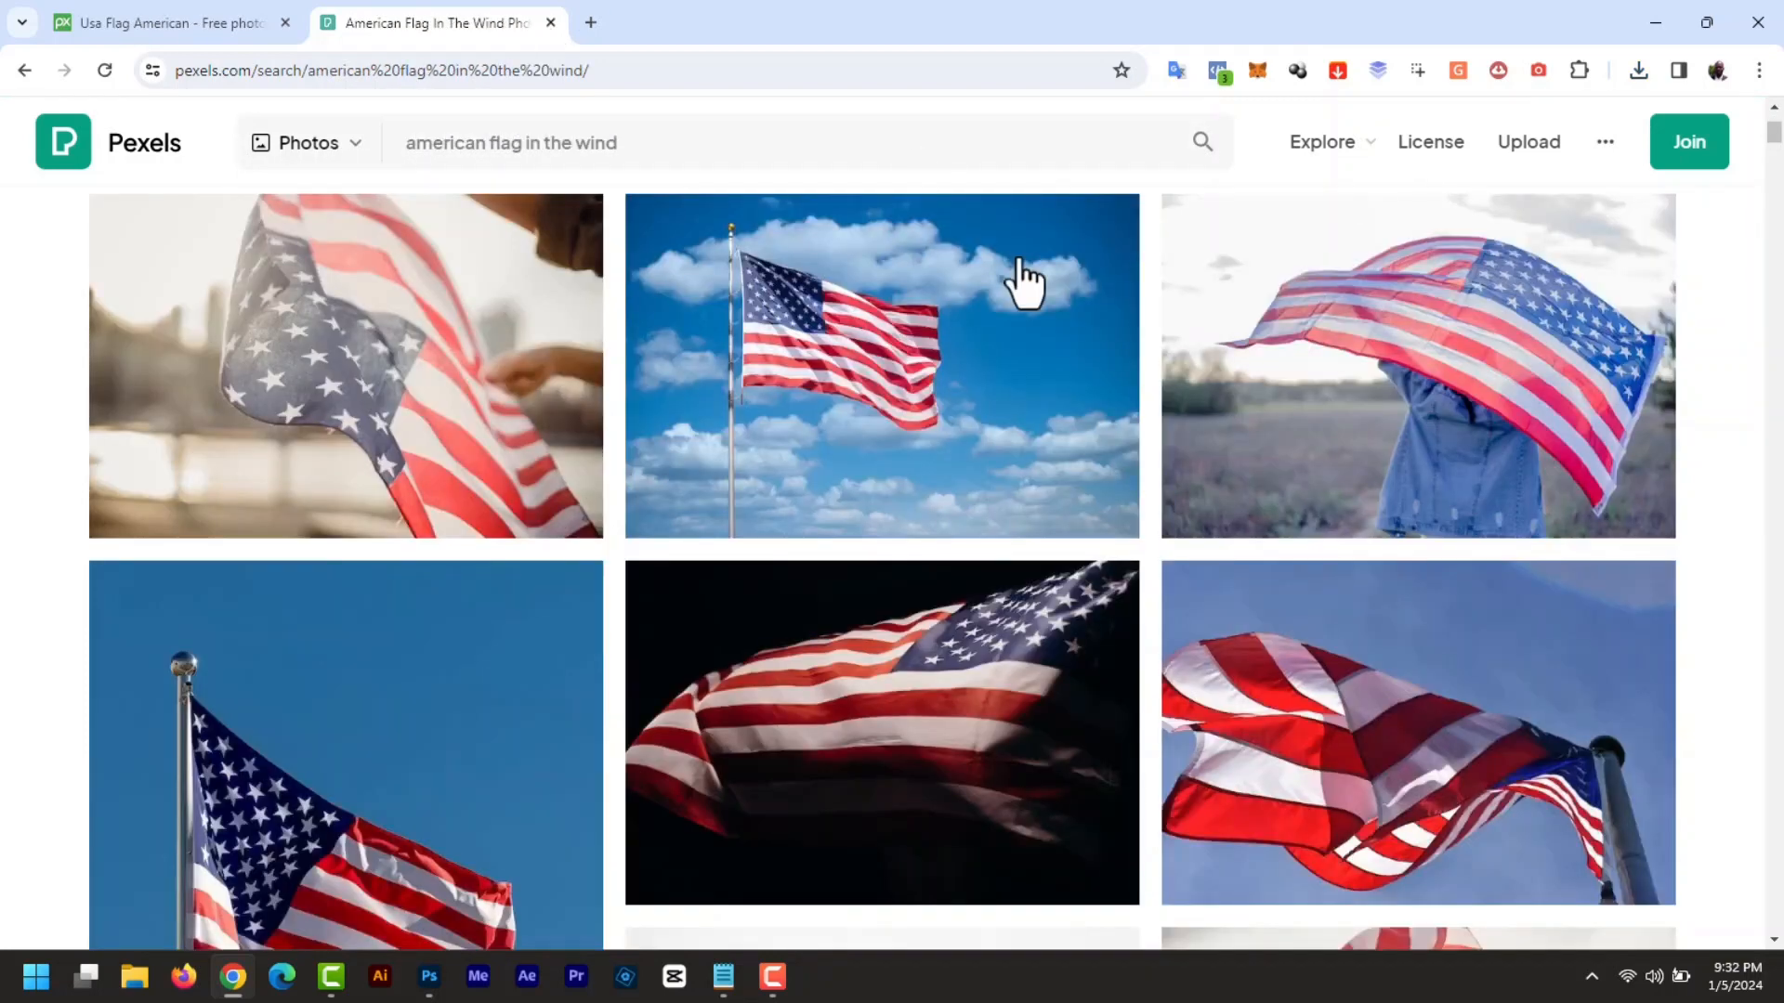
click(905, 358)
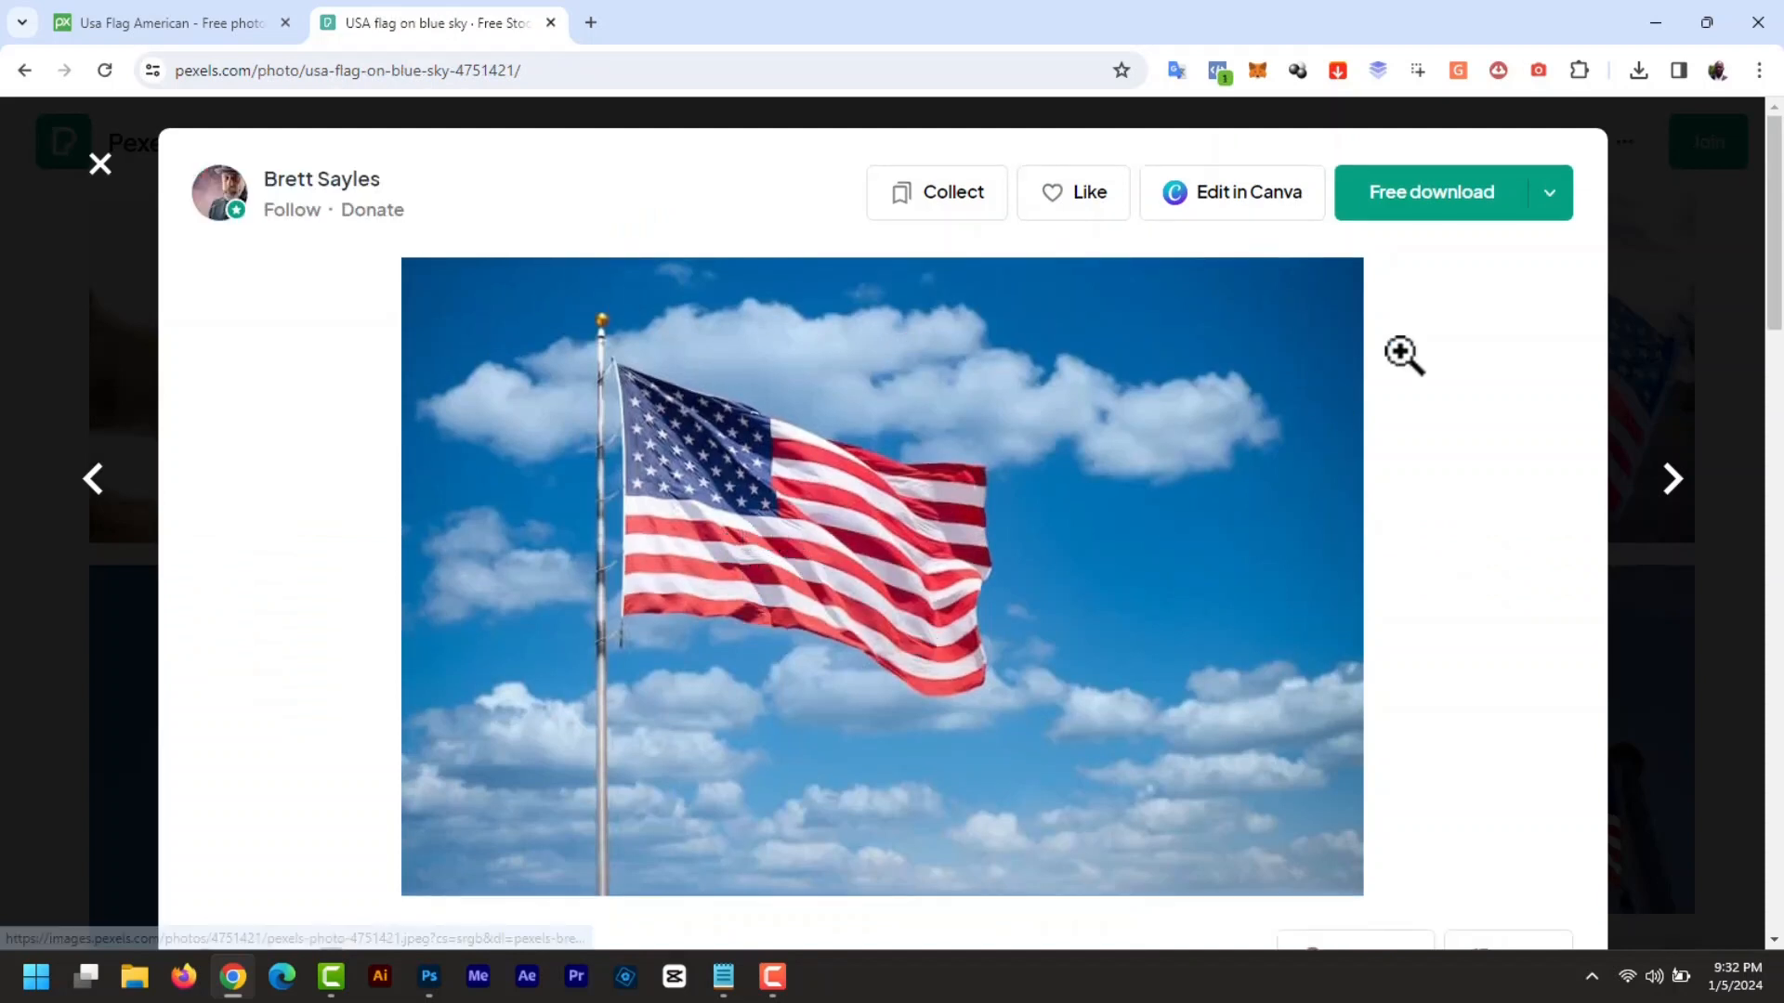
click(1435, 195)
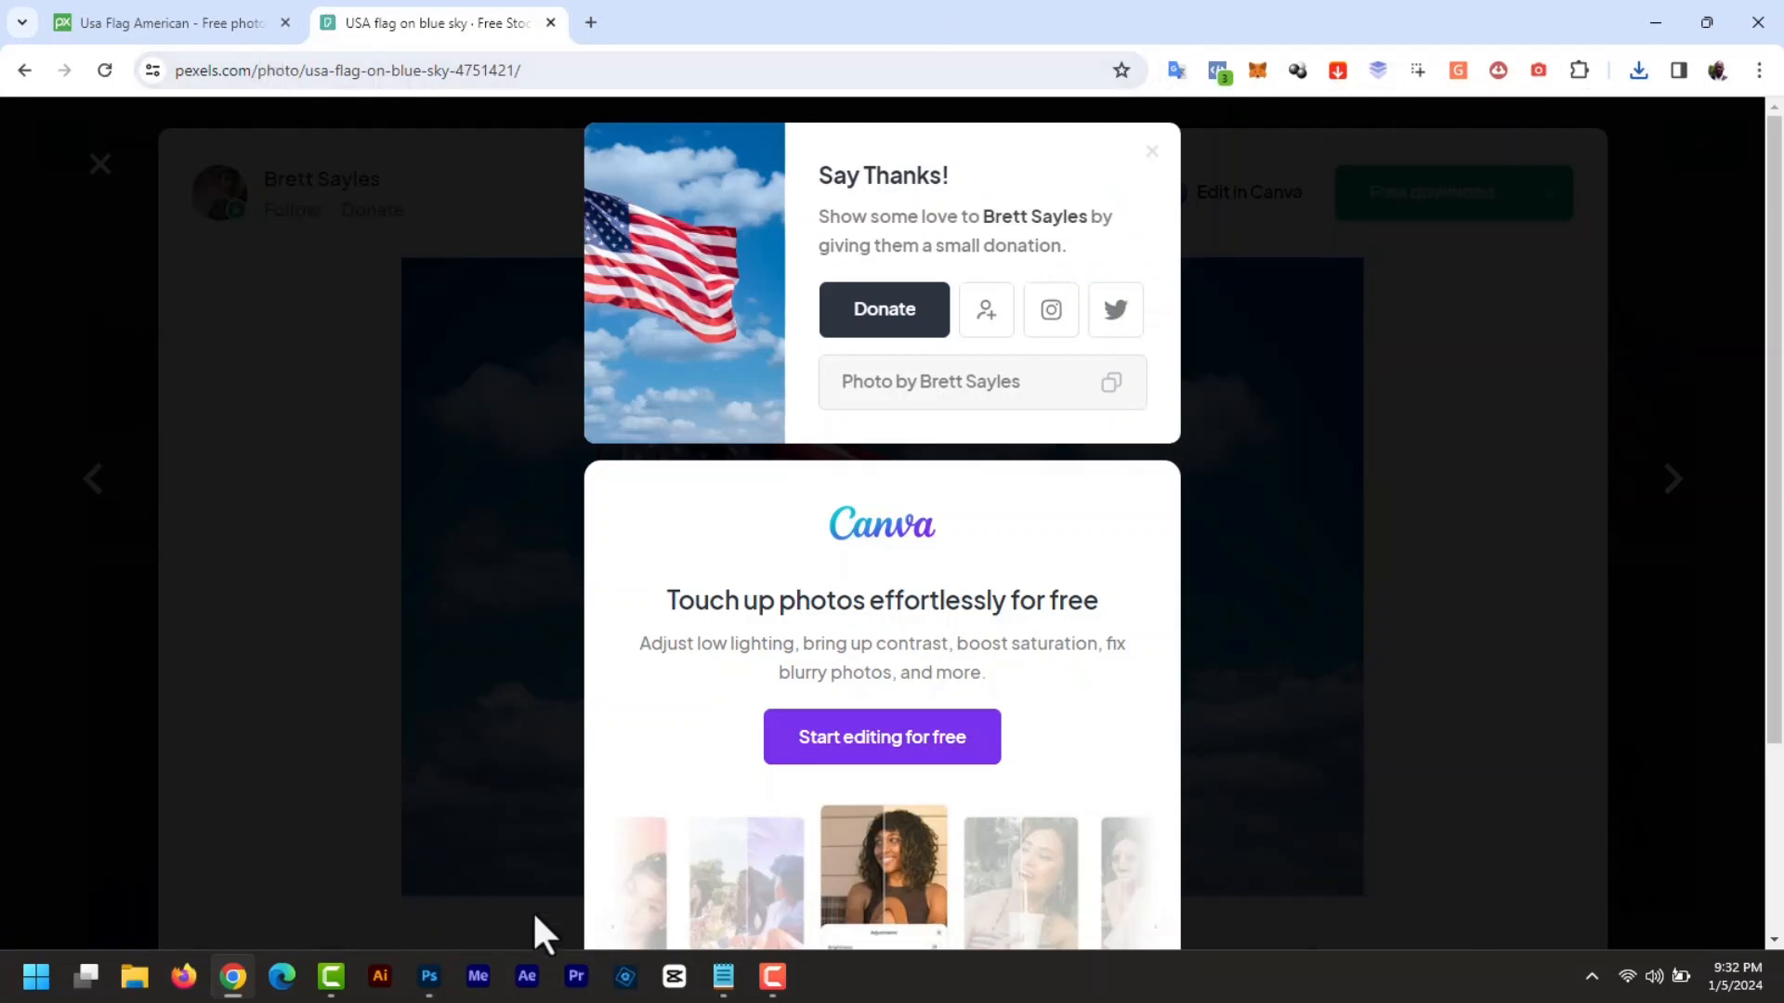
click(428, 977)
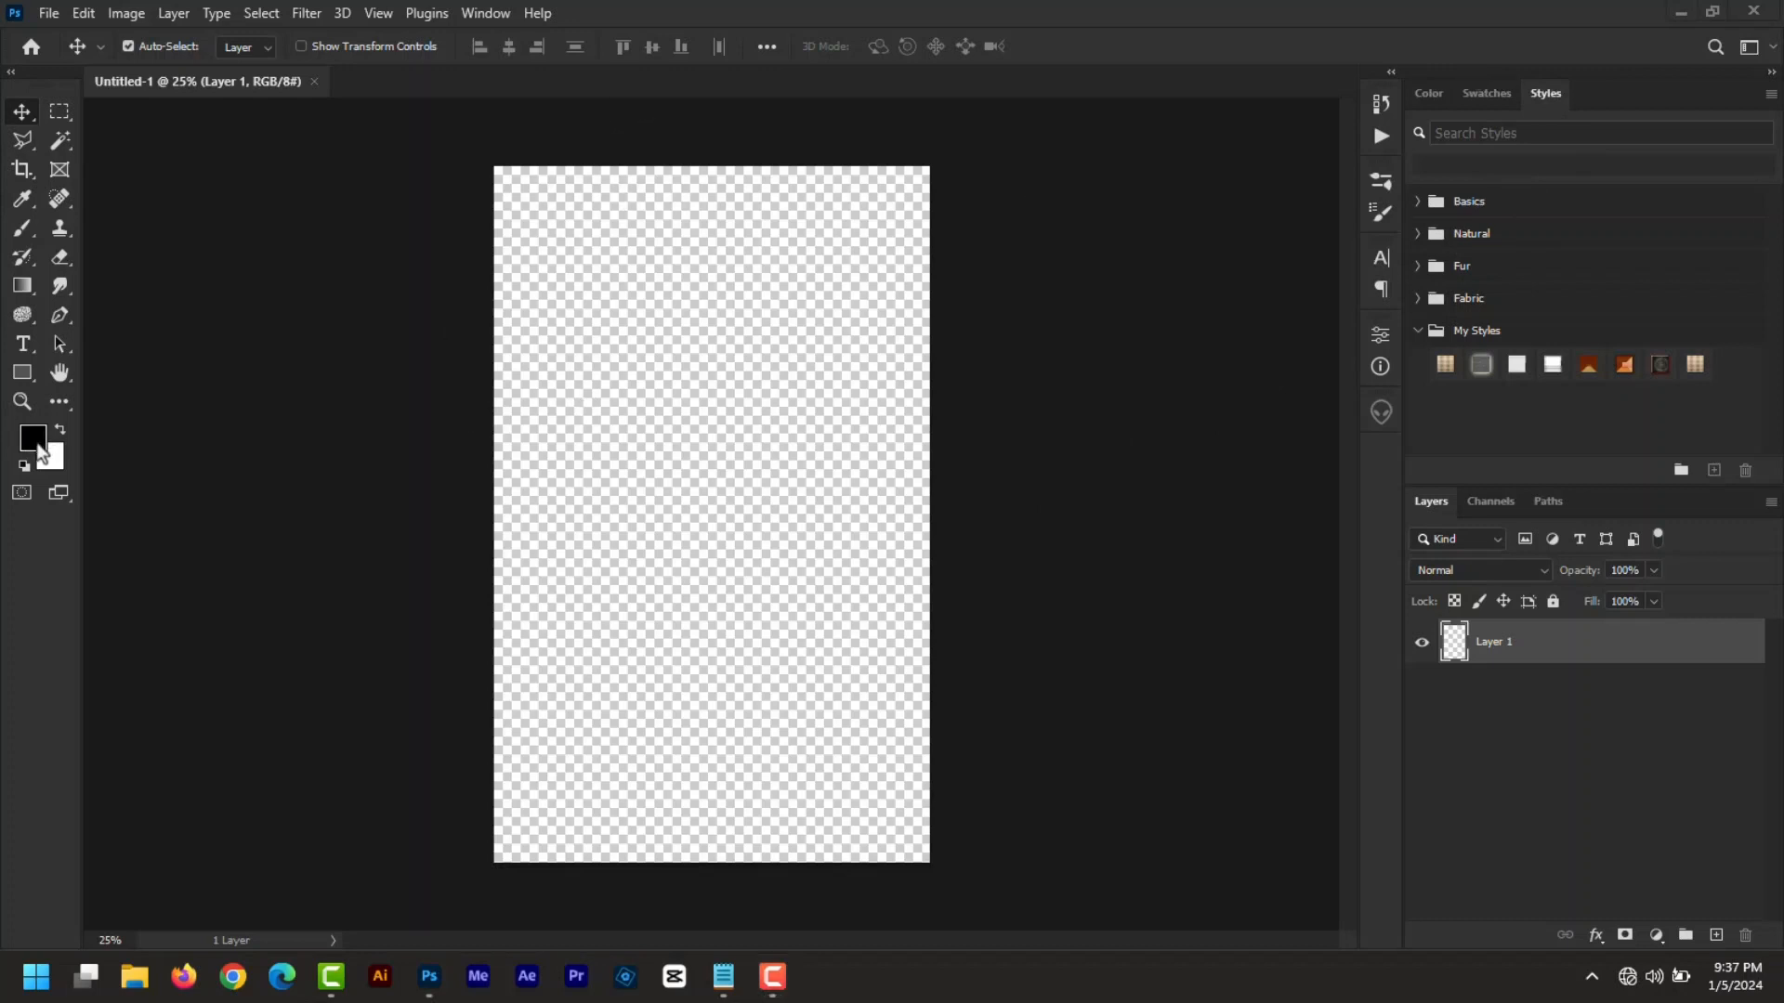
- Fill Layer 1 with solid black and open pexels-pixabay-163347.jpg
key(alt+BackSpace)
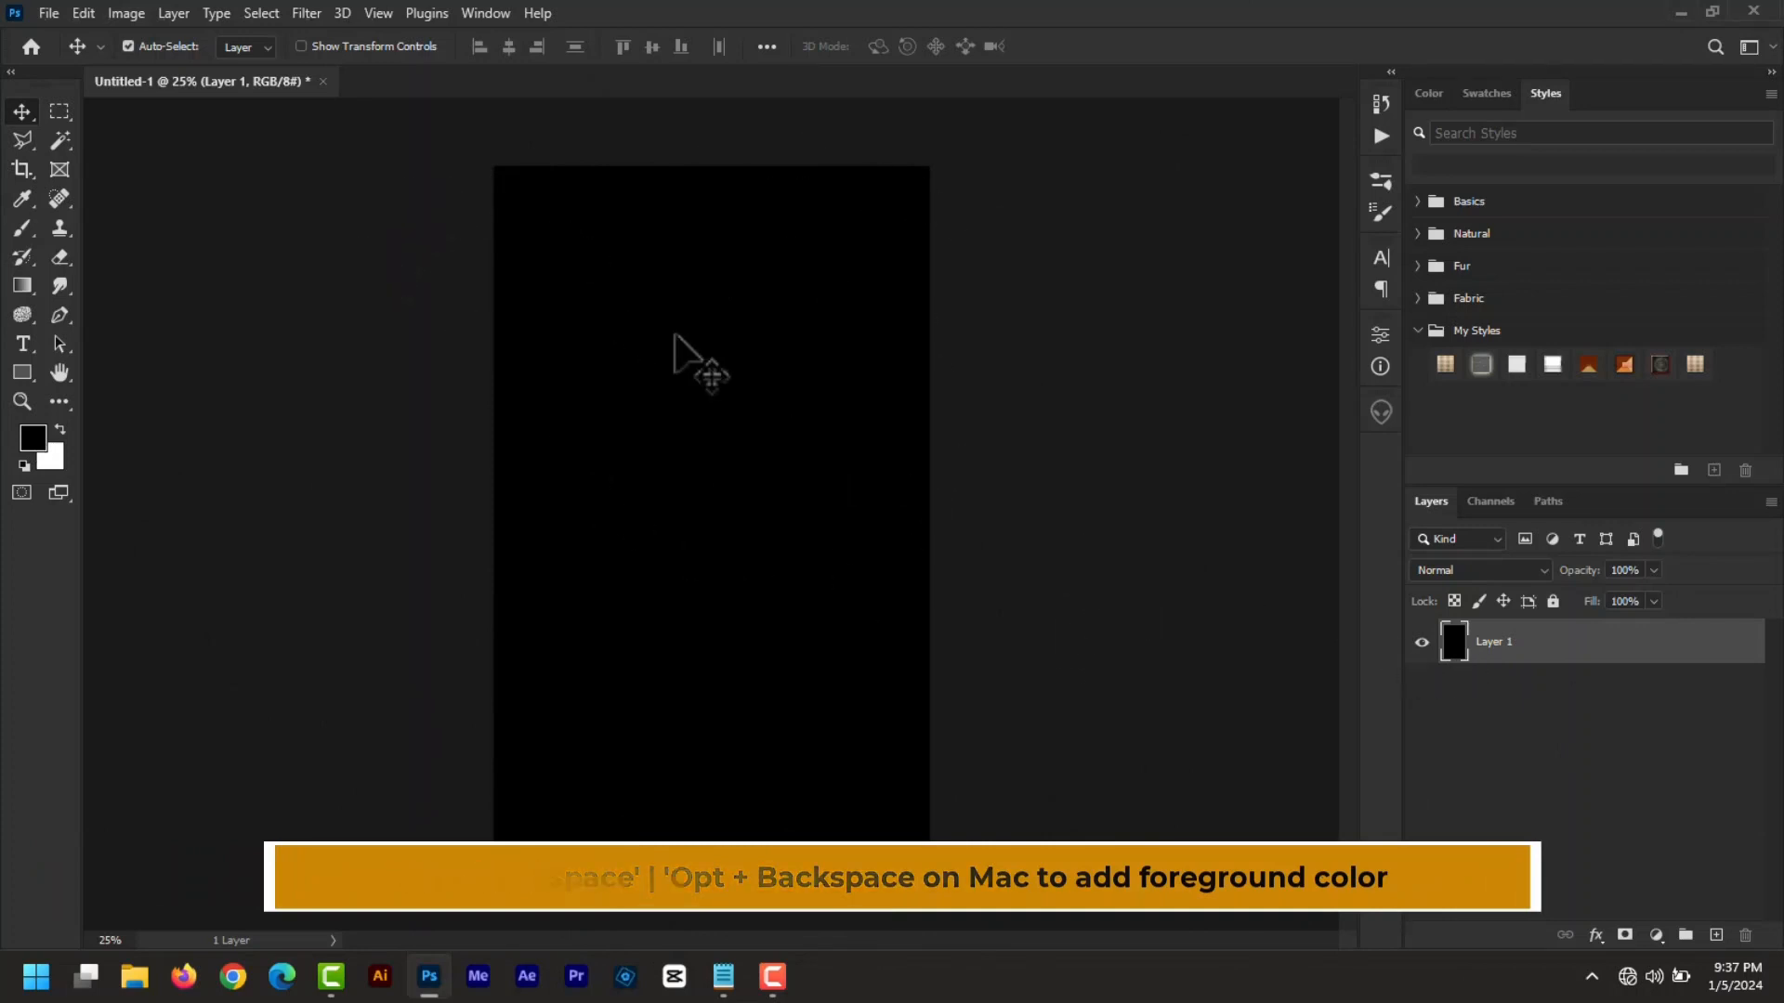
click(48, 14)
click(66, 57)
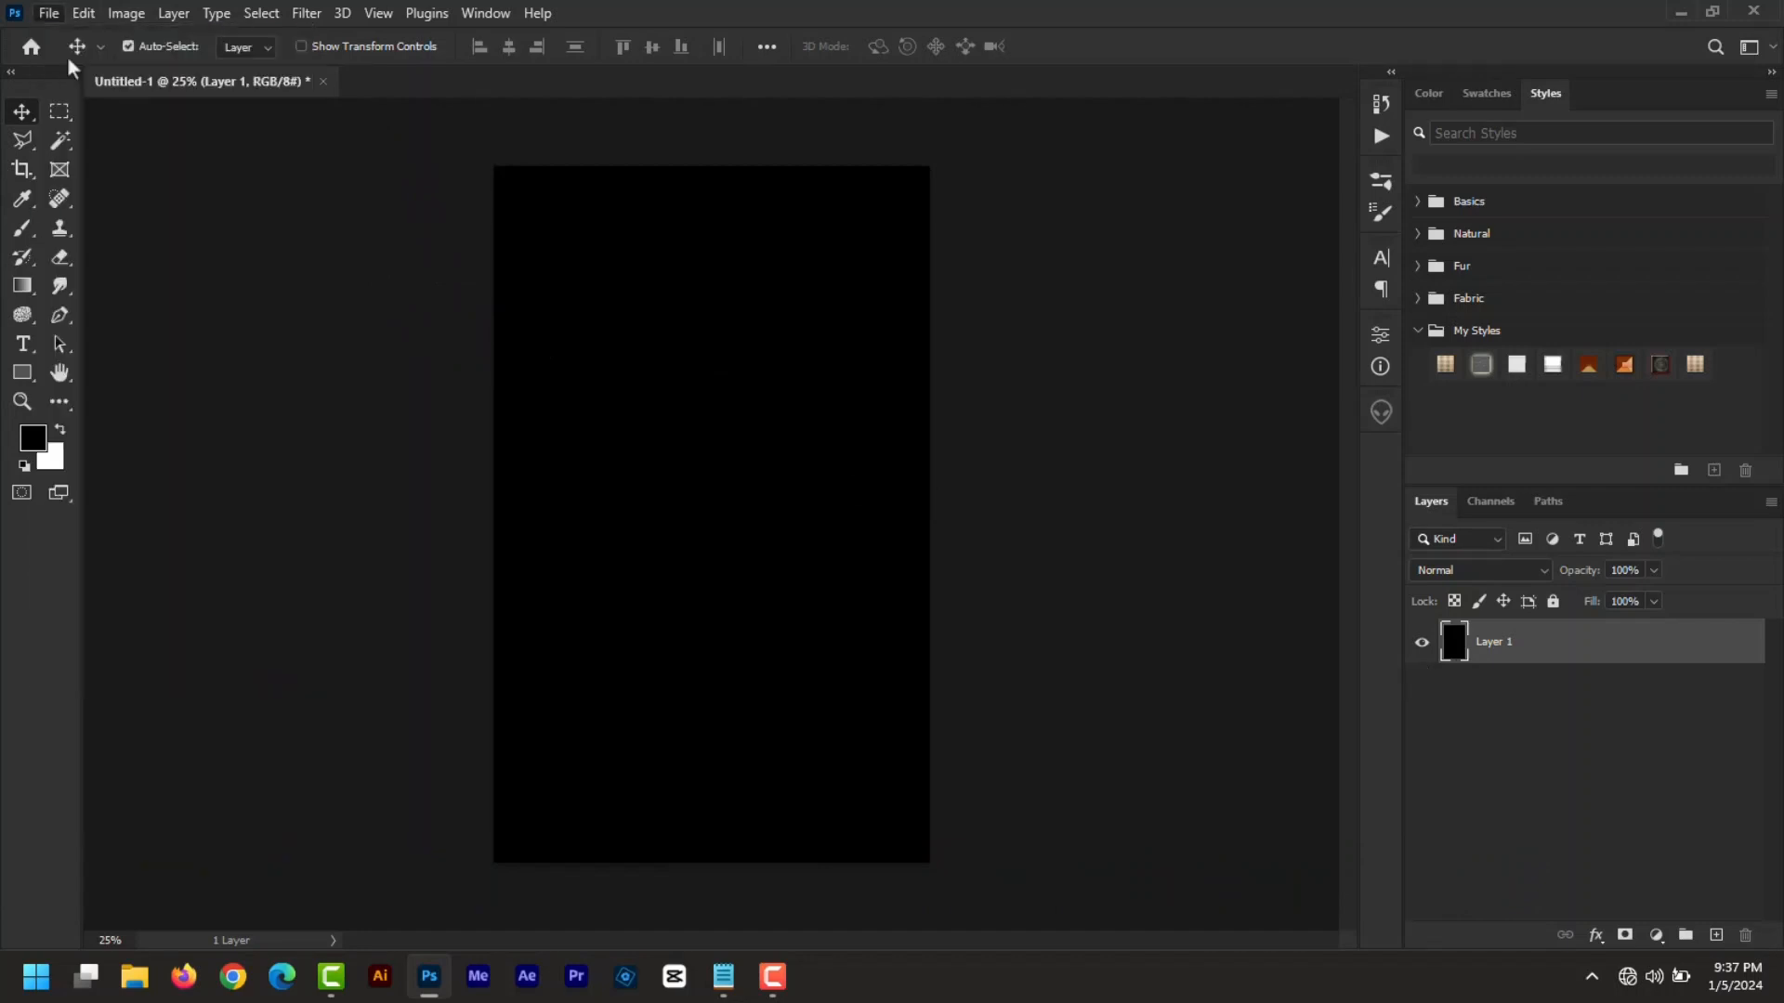
double_click(357, 287)
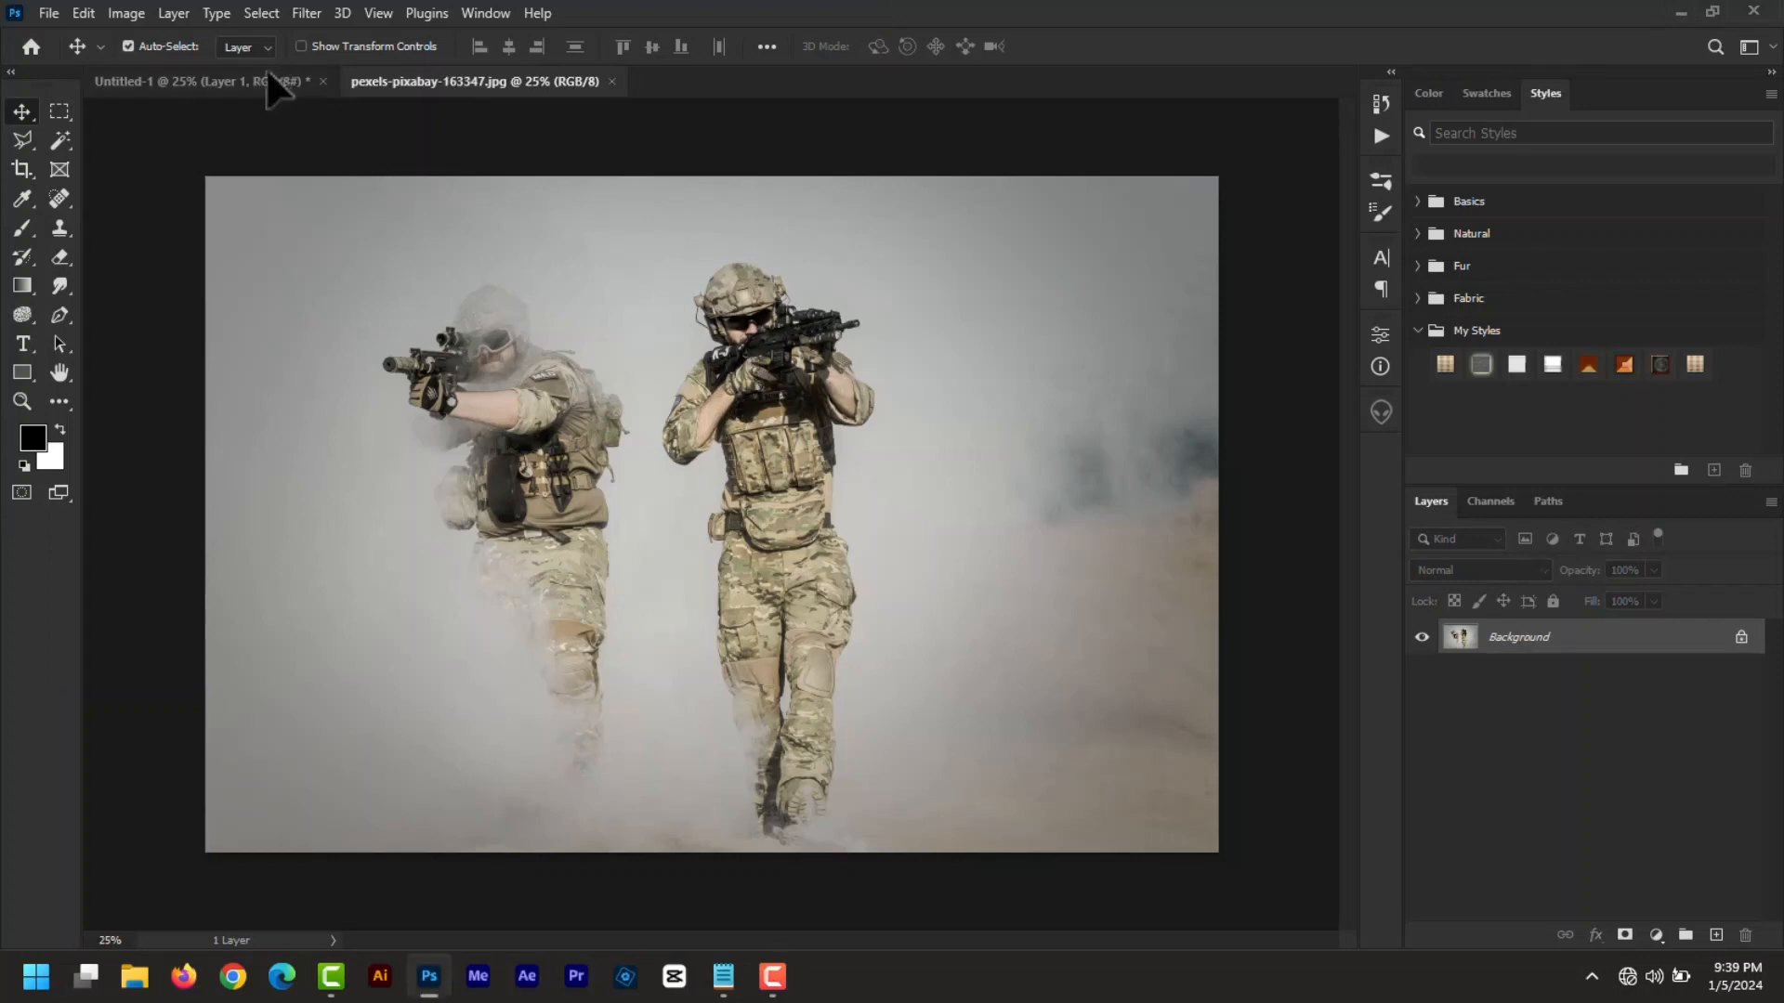
- Place the soldiers photo as Layer 2, scale it to 101.29% and shift it up-left
drag(276, 90, 939, 649)
key(ctrl+t)
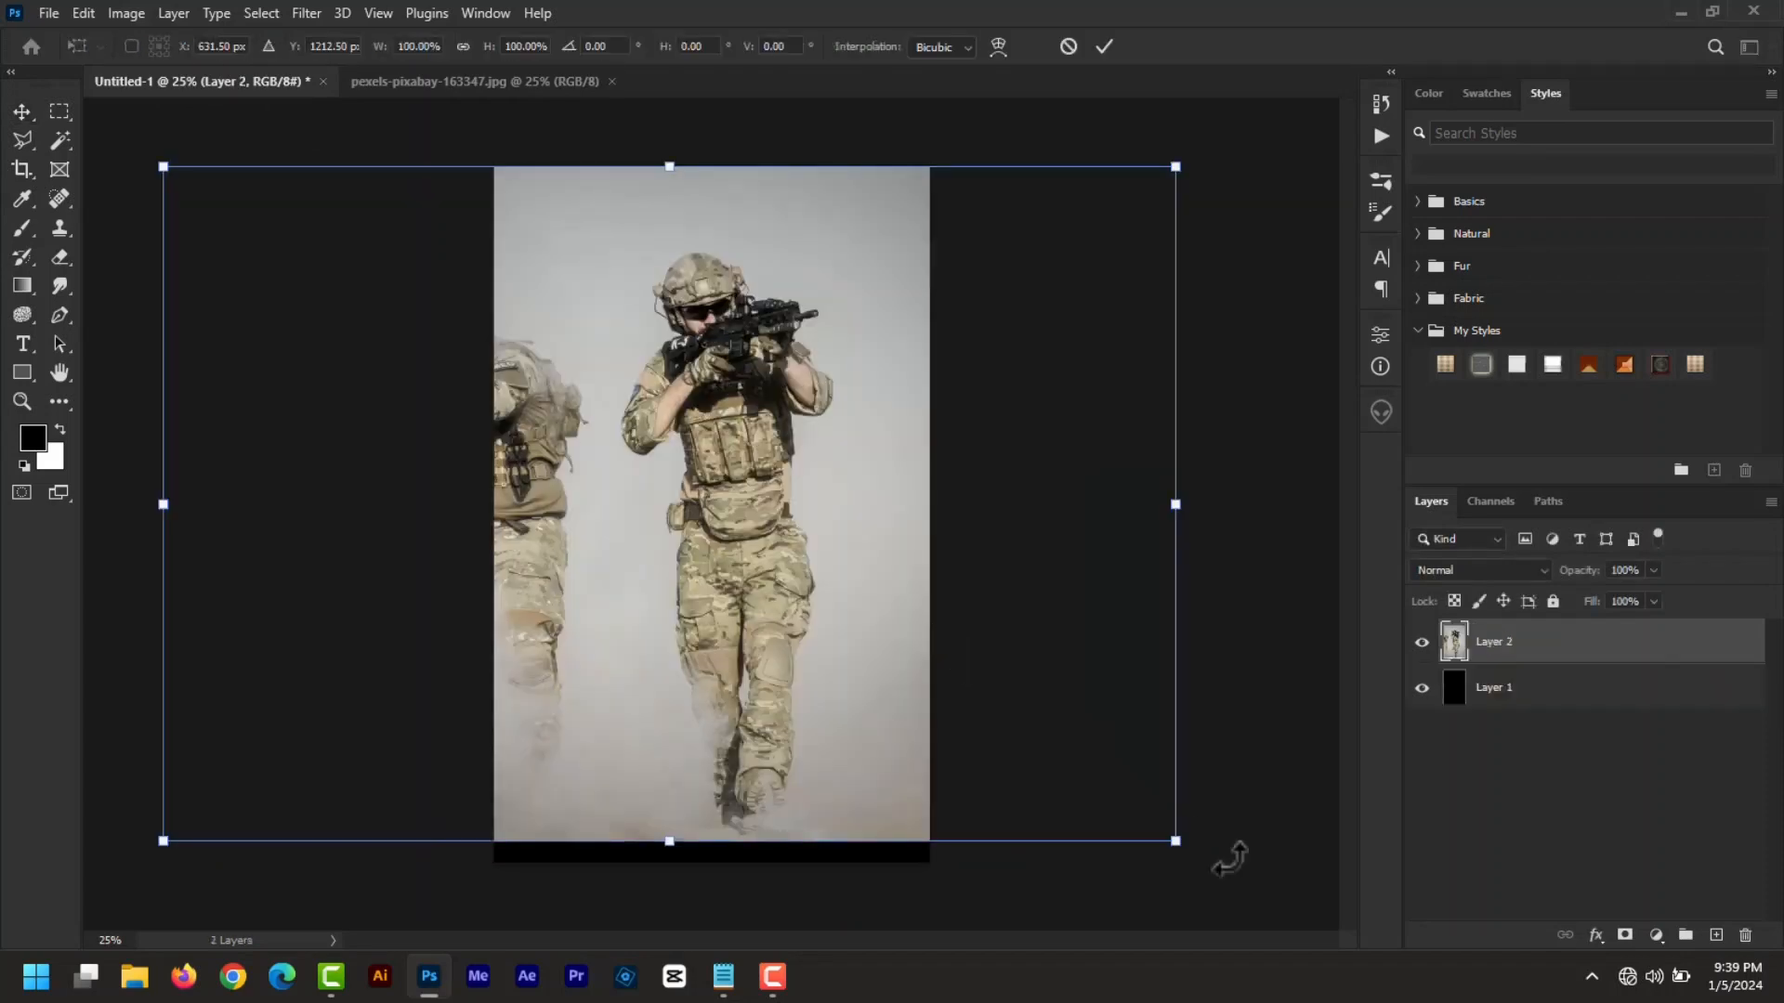
drag(1175, 841, 1189, 850)
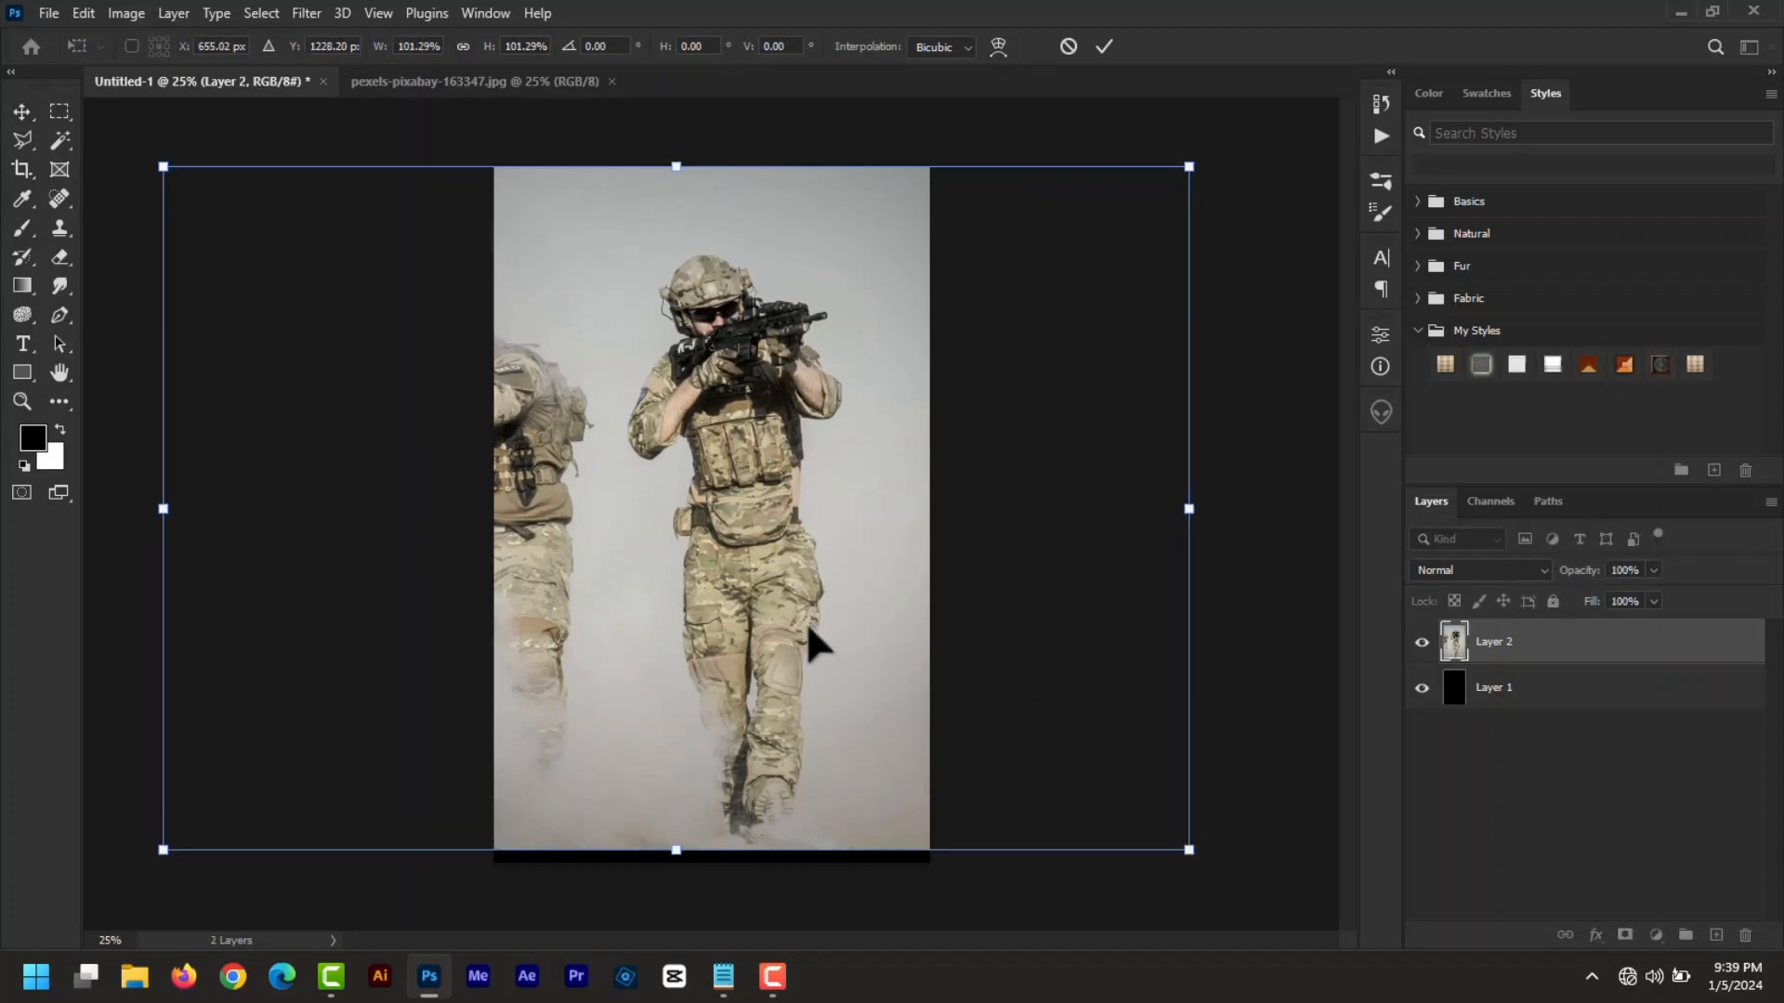
drag(806, 621, 780, 602)
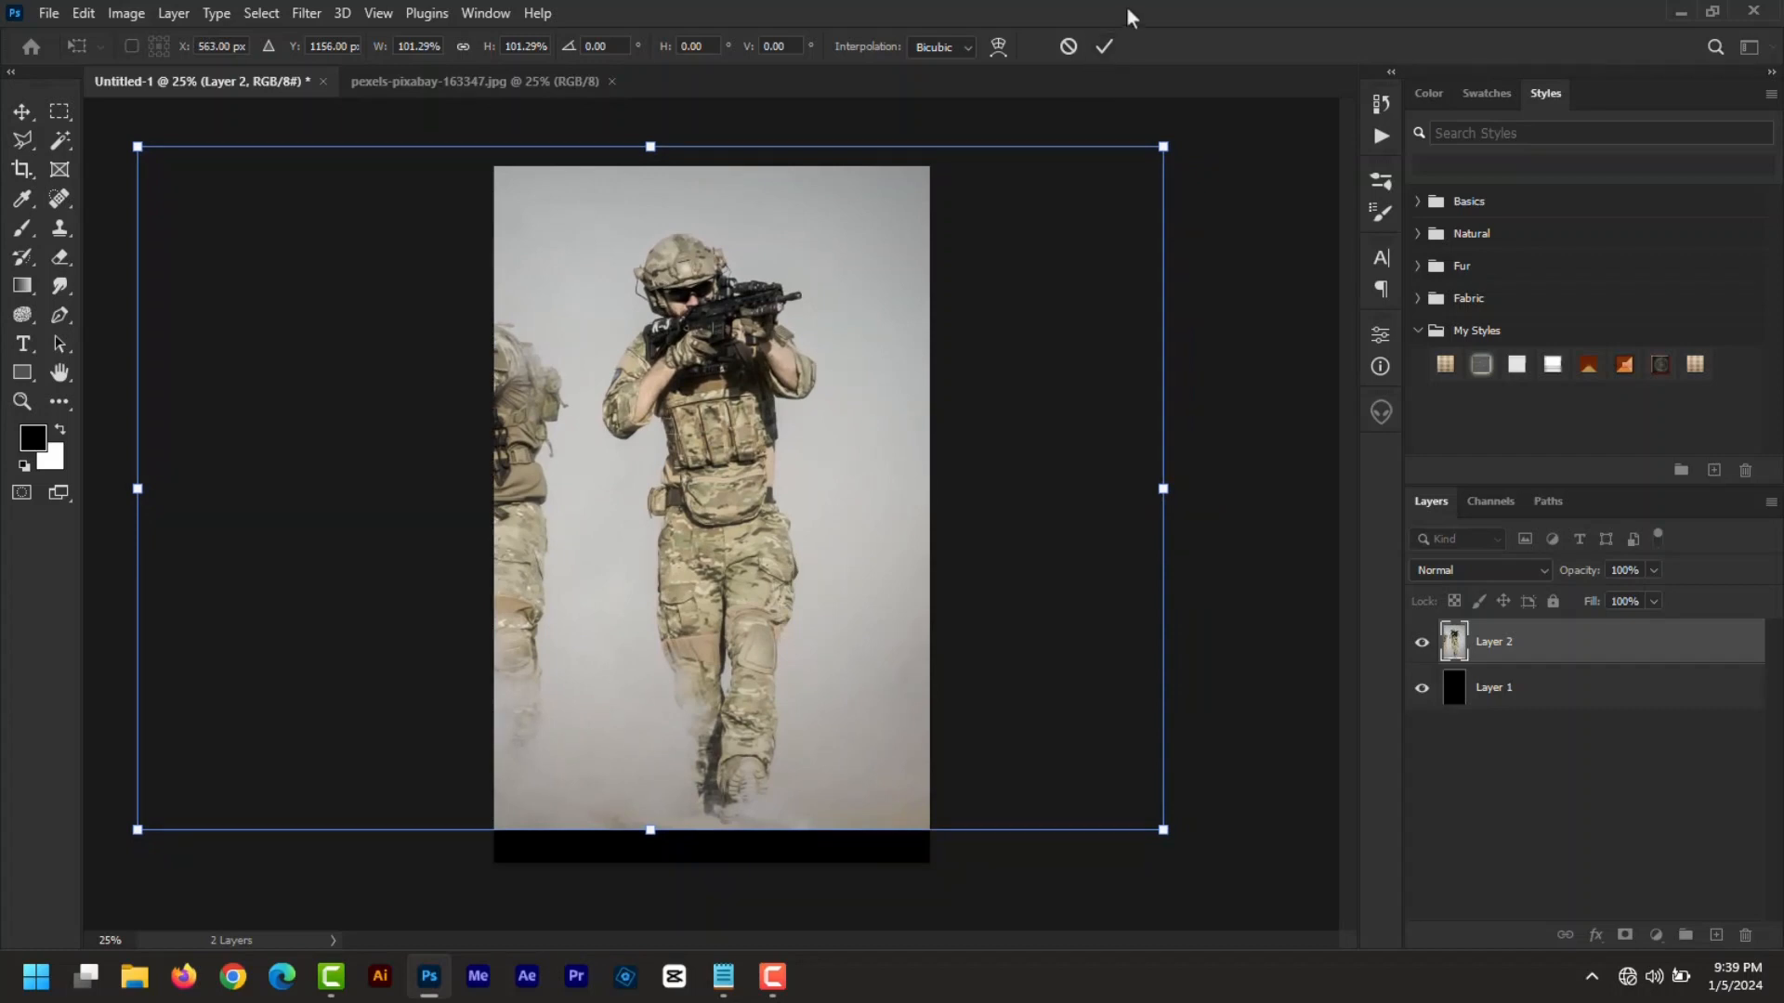
click(1104, 47)
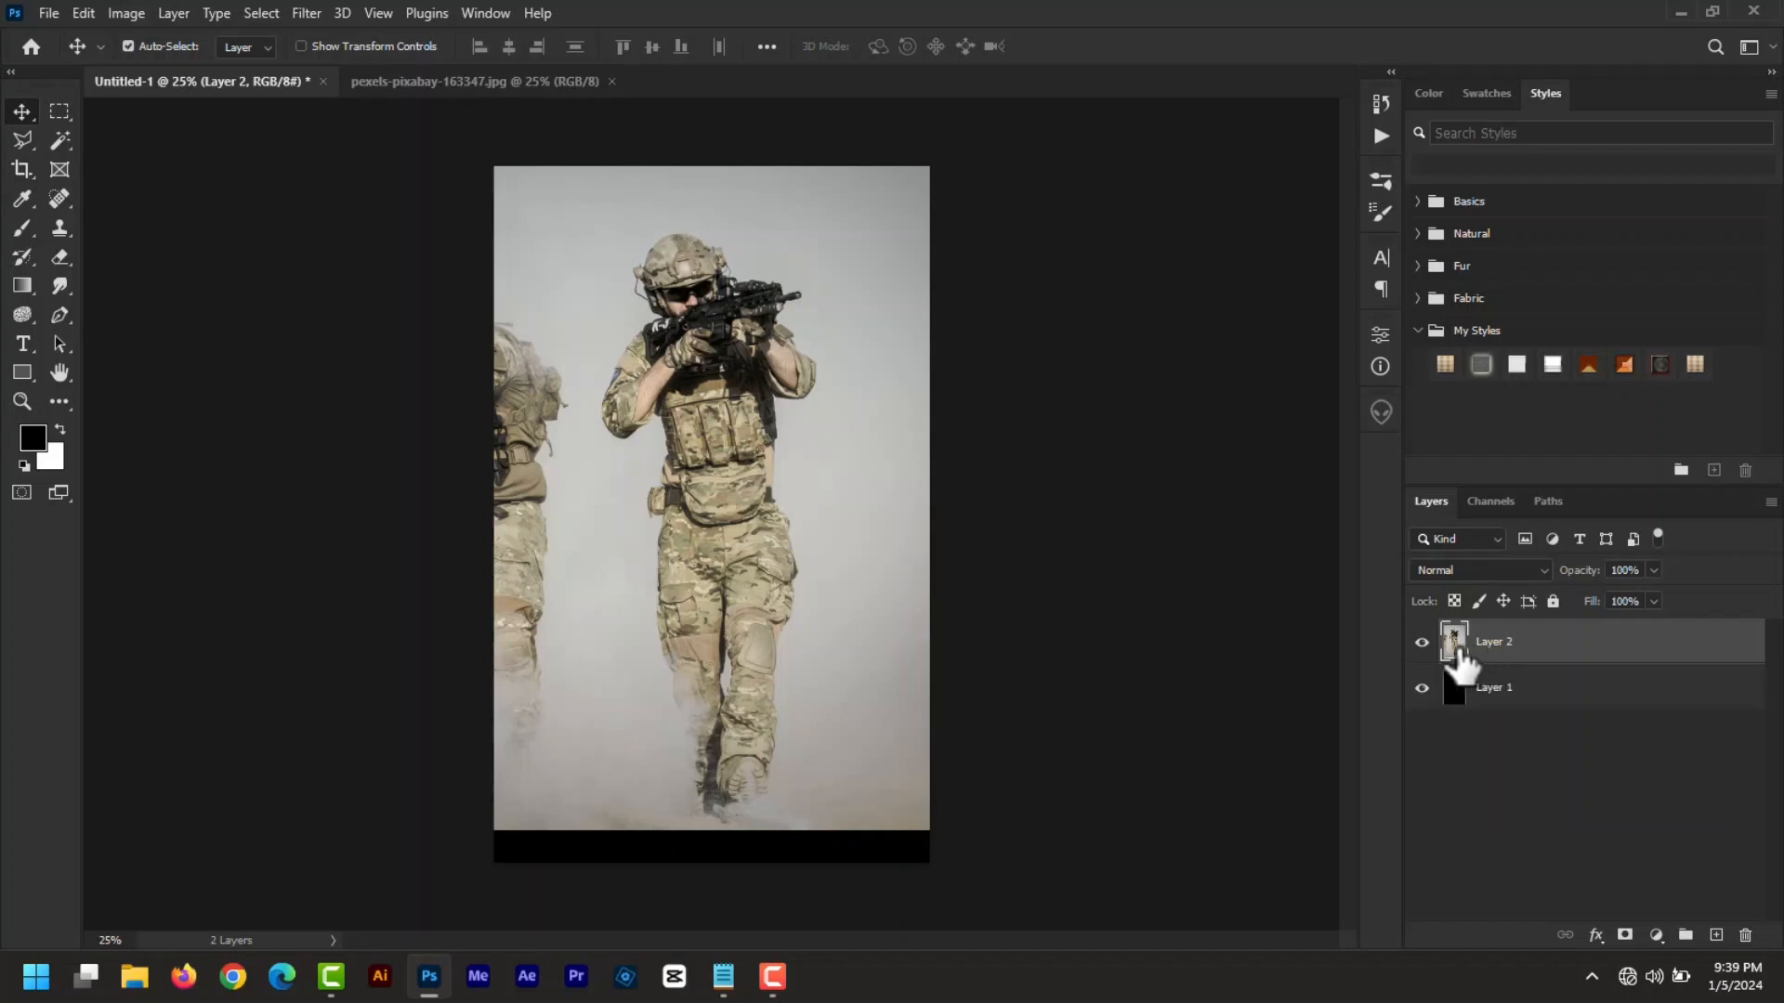
- Select one soldier with Select Subject and Quick Selection, then mask Layer 2 to isolate him
click(61, 144)
click(142, 164)
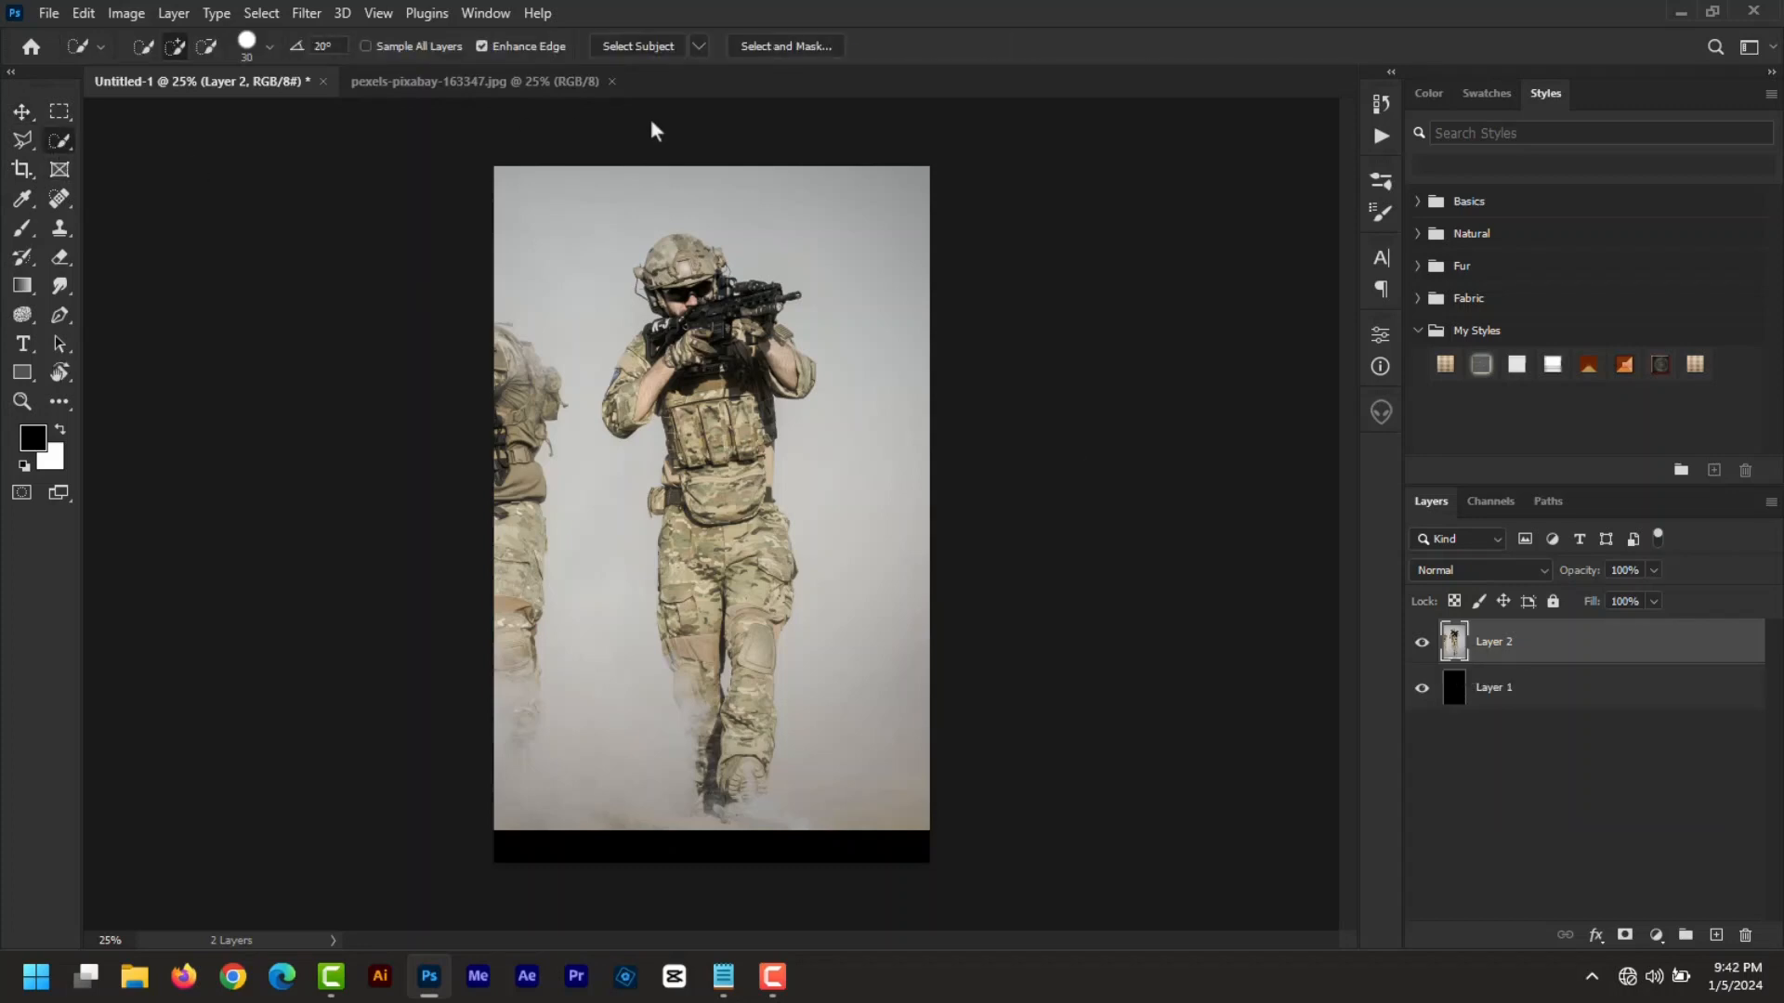
click(635, 46)
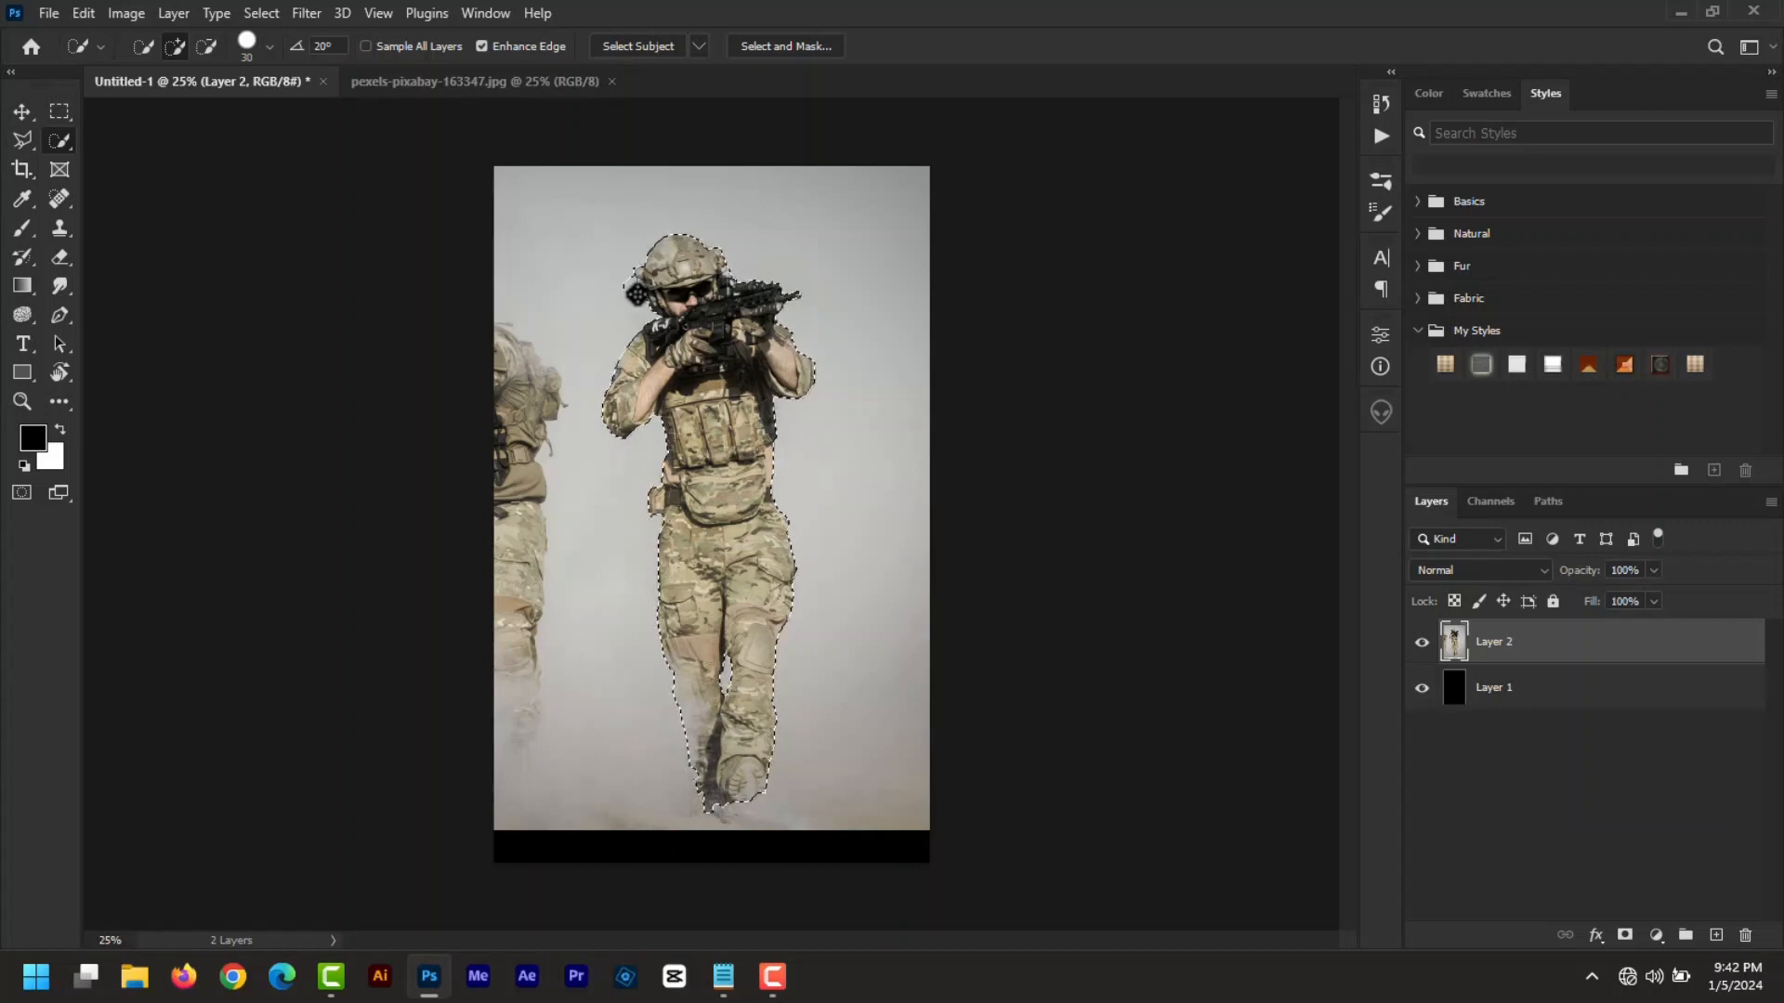
key(alt)
click(1625, 935)
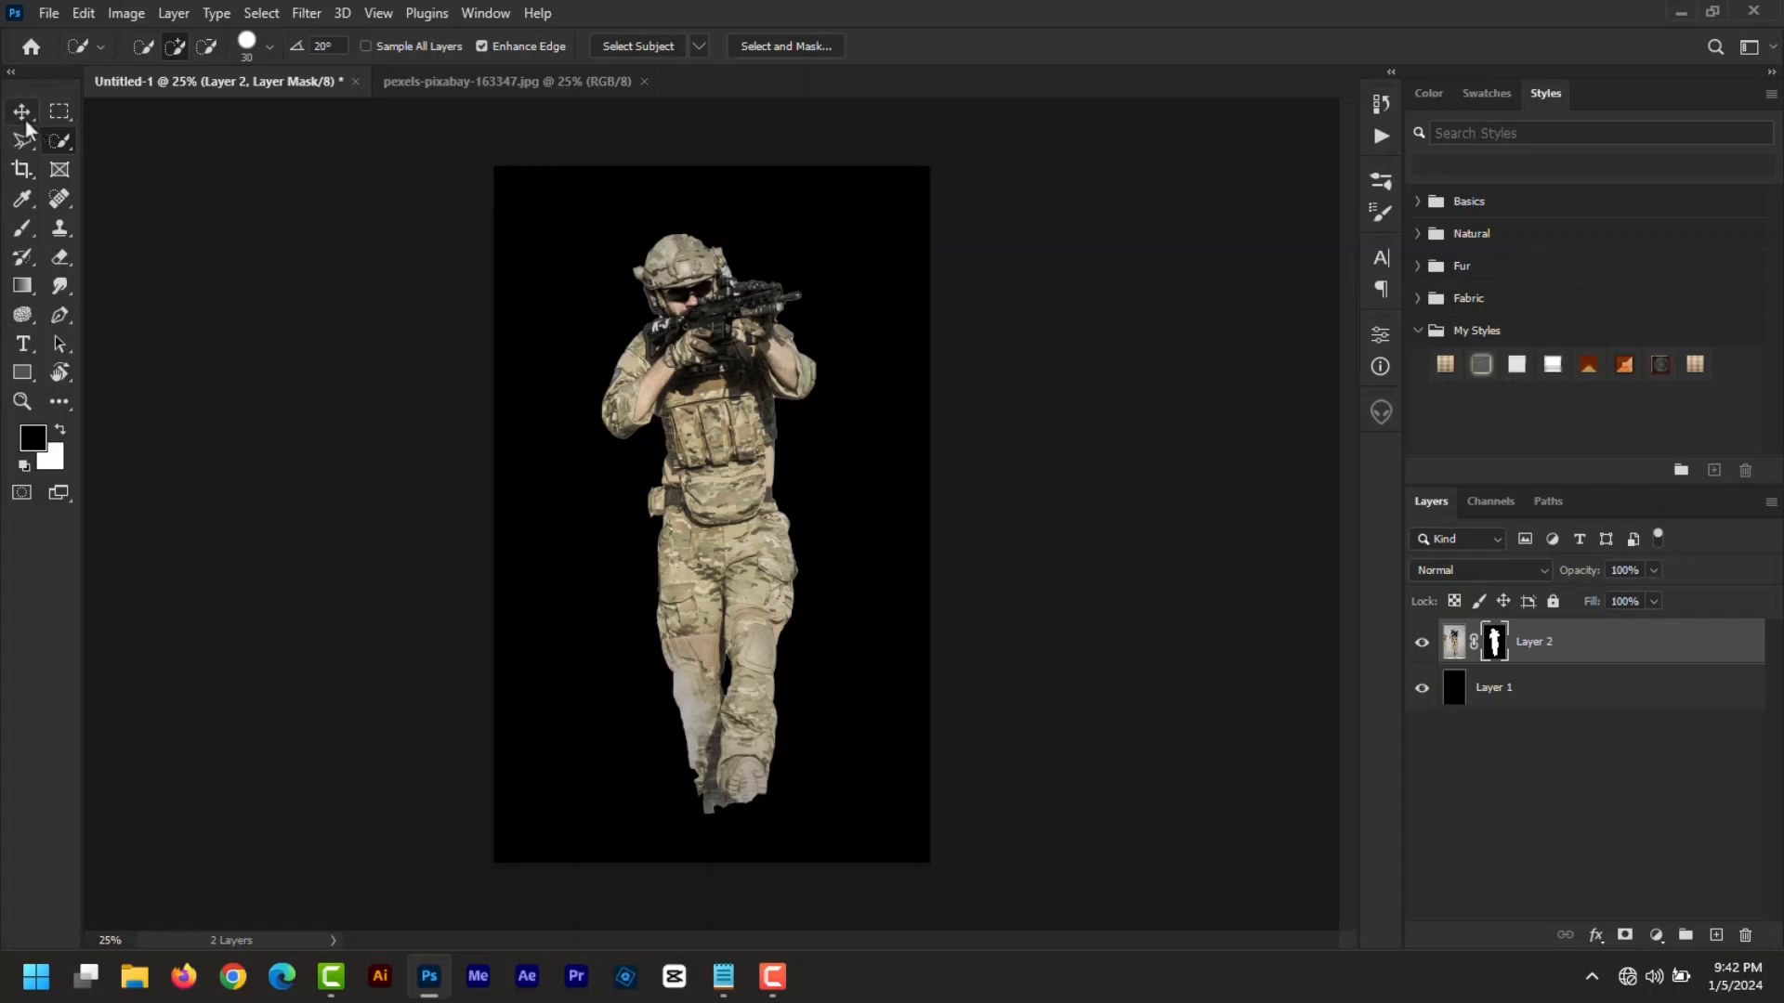
click(48, 14)
- Open the White House photo and drag it into the cover as Layer 3
click(73, 58)
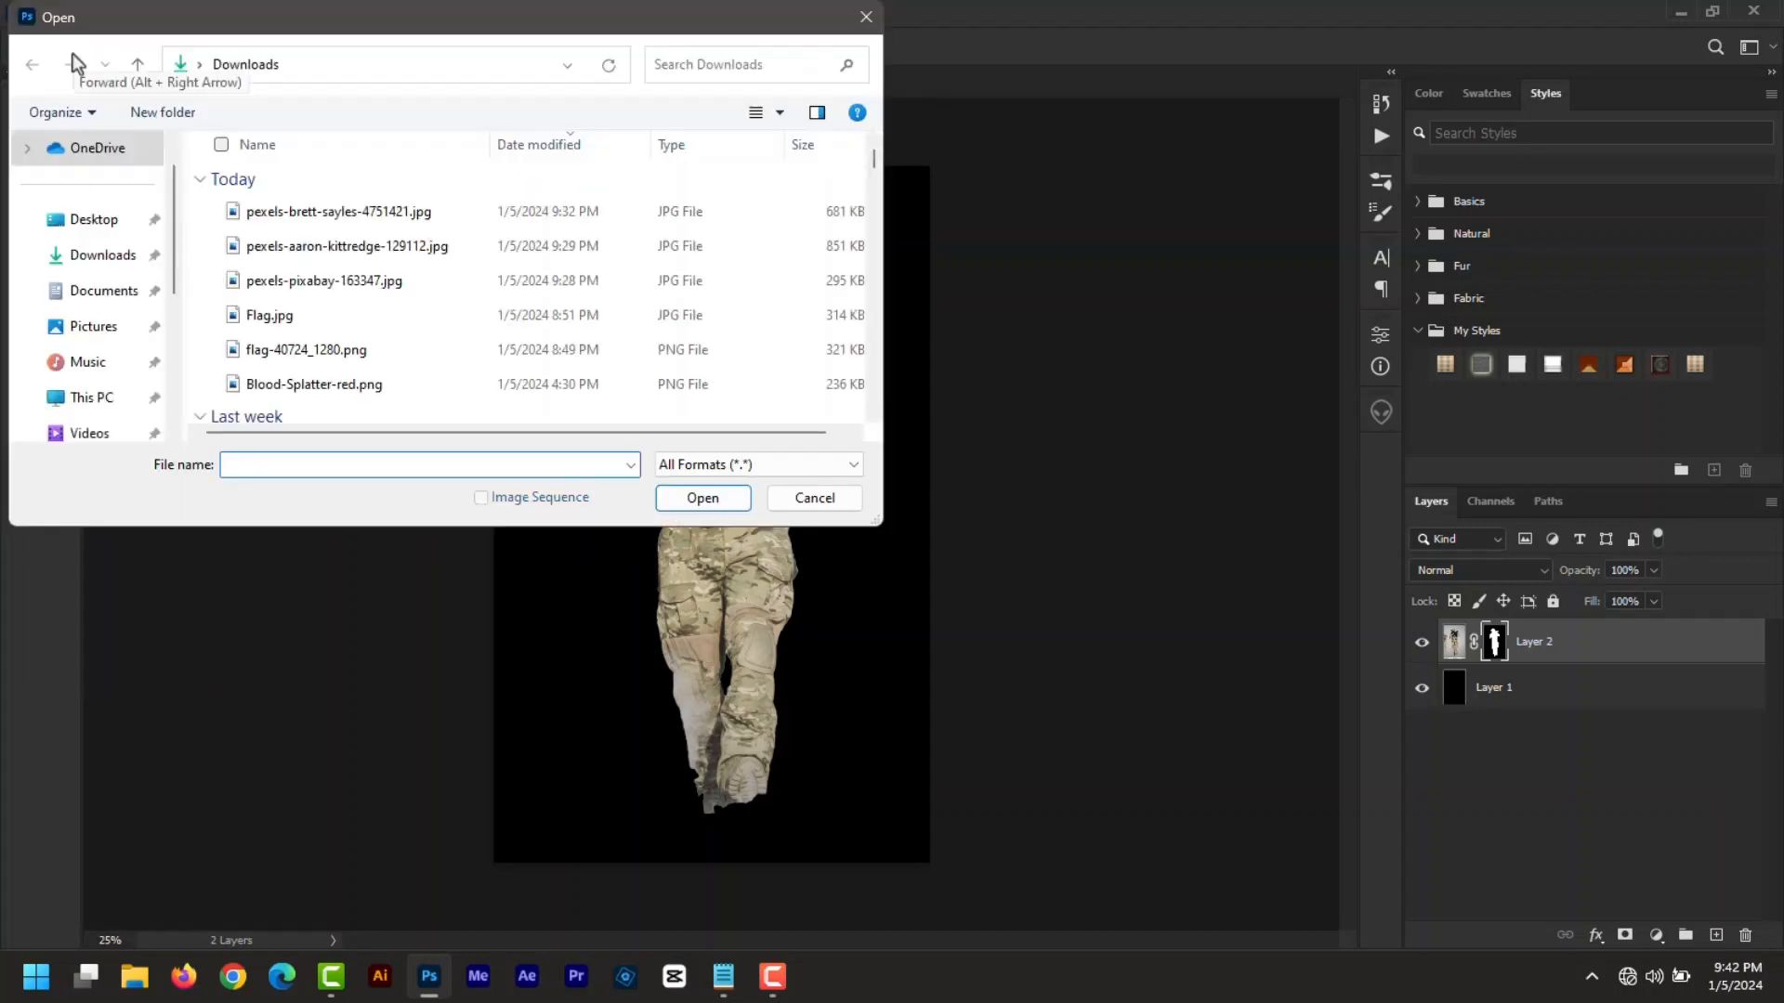
double_click(387, 248)
click(21, 111)
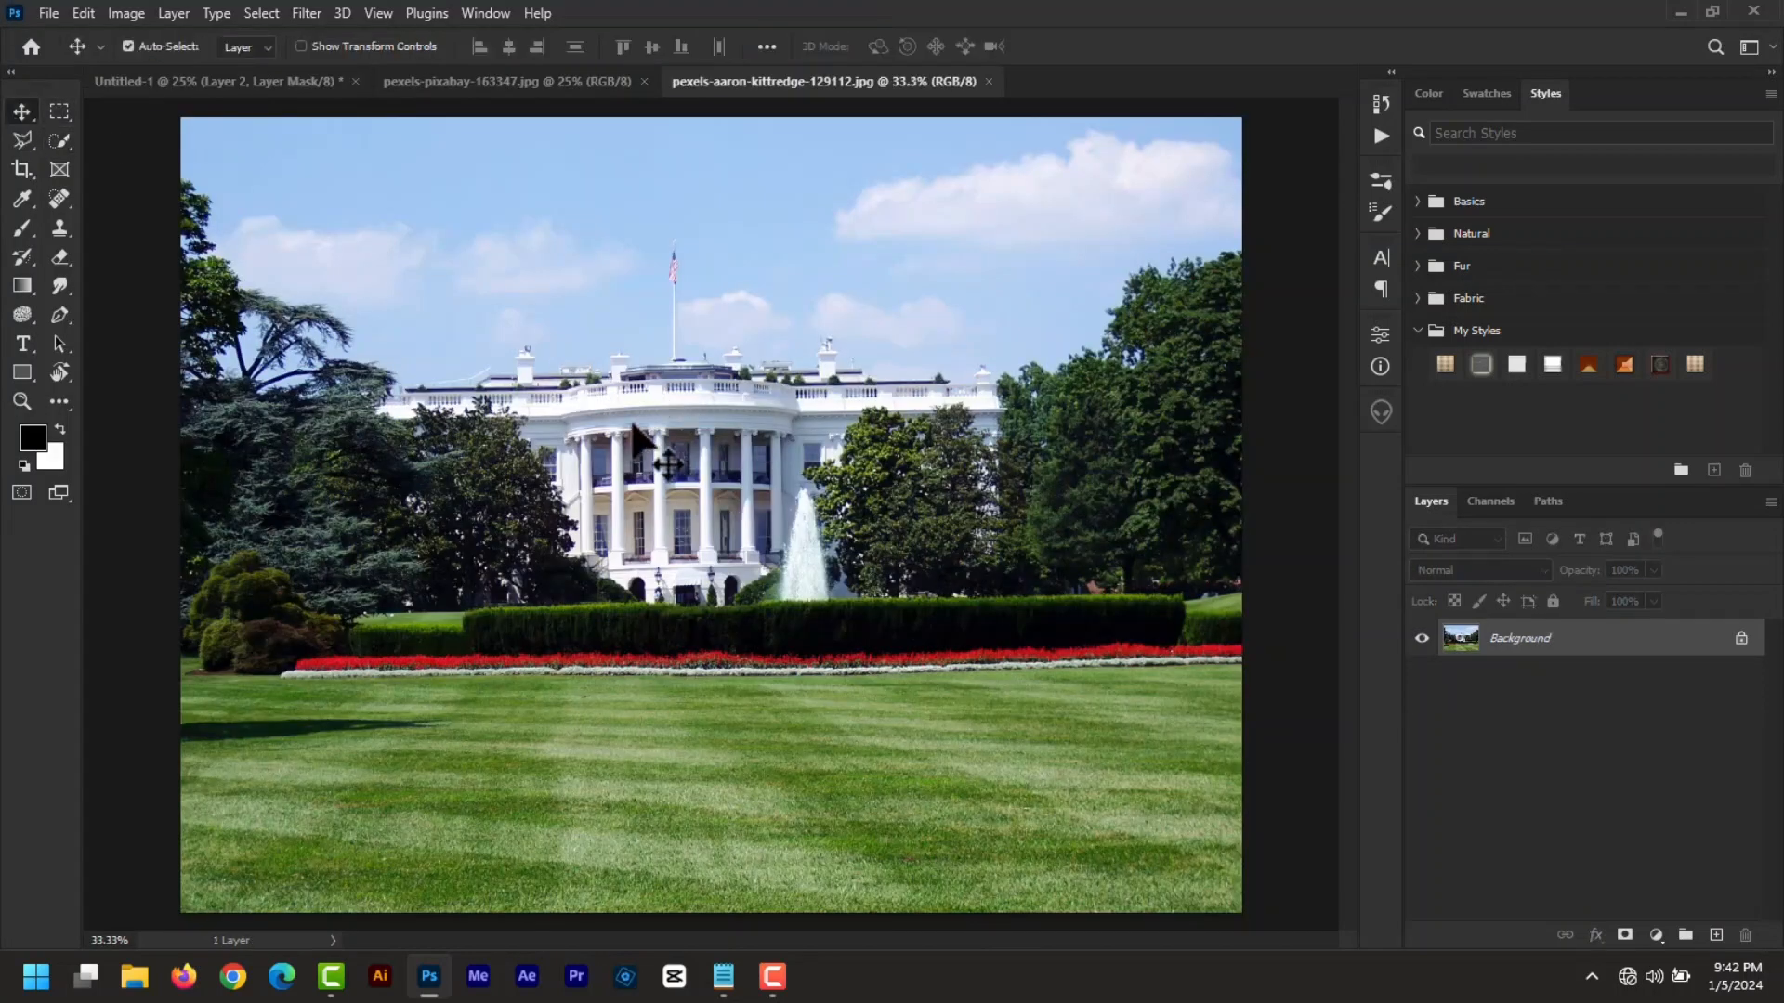
click(311, 83)
drag(305, 76, 732, 632)
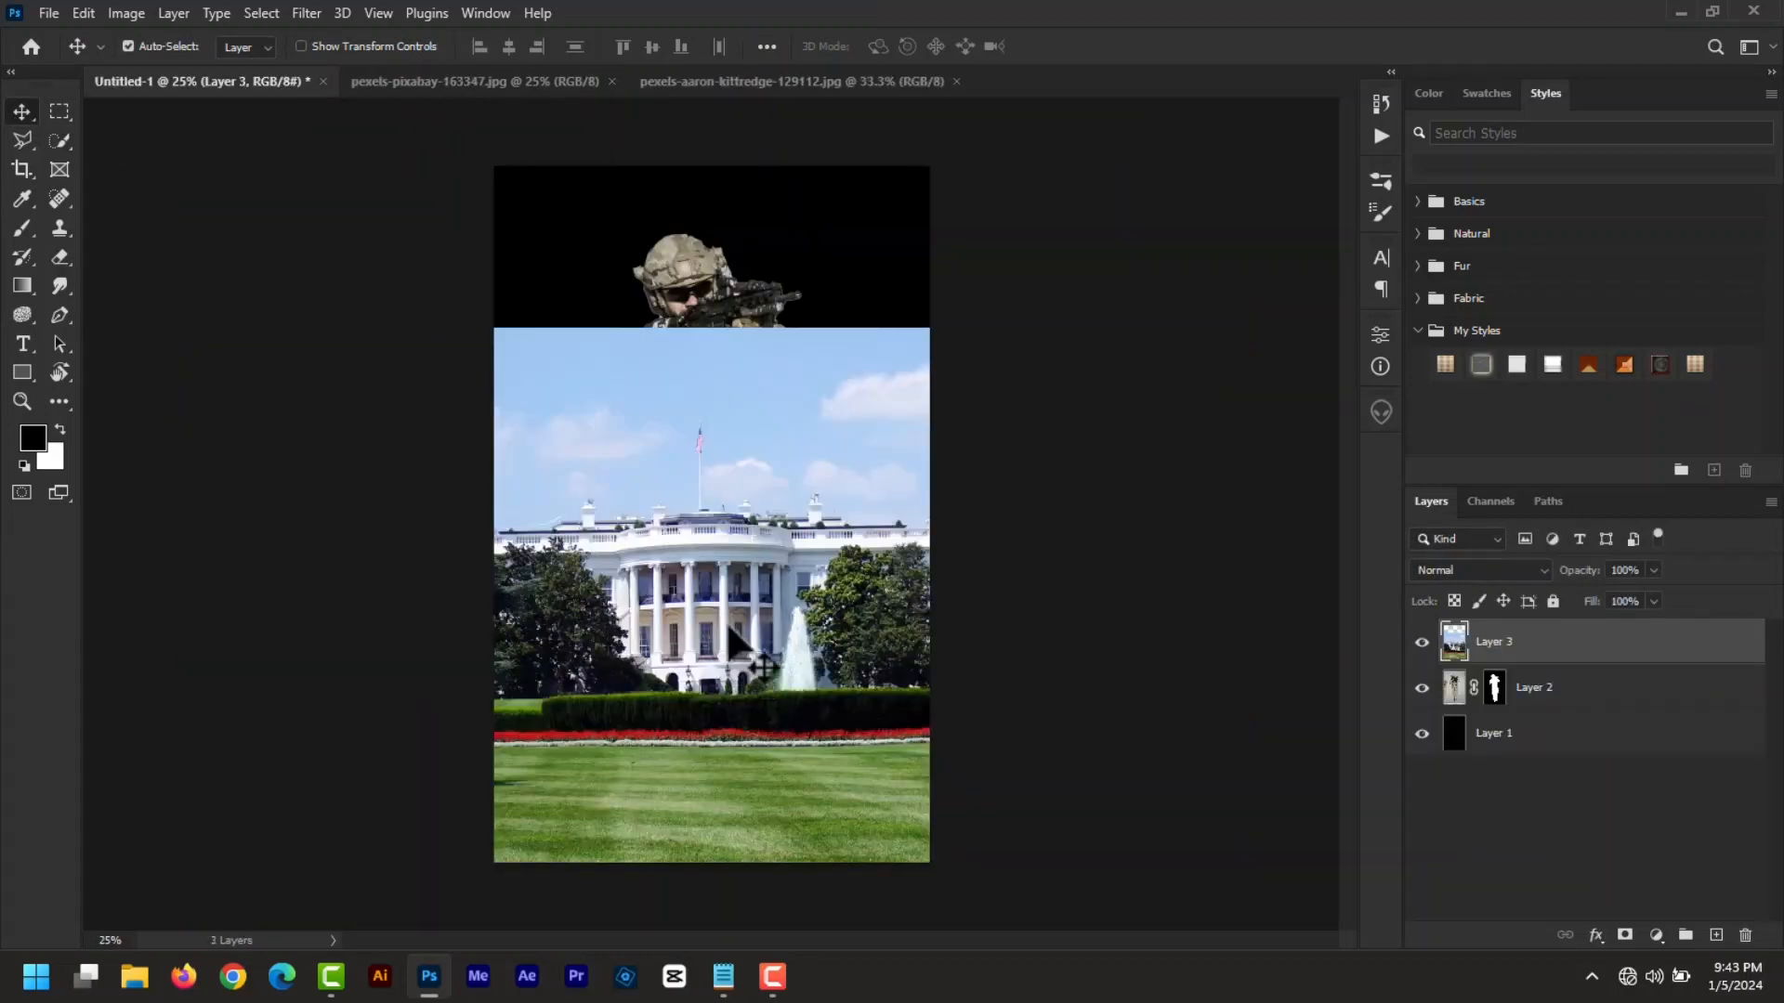
drag(732, 632, 740, 671)
- Scale the White House layer to about 67% and move it to the bottom edge
key(ctrl+t)
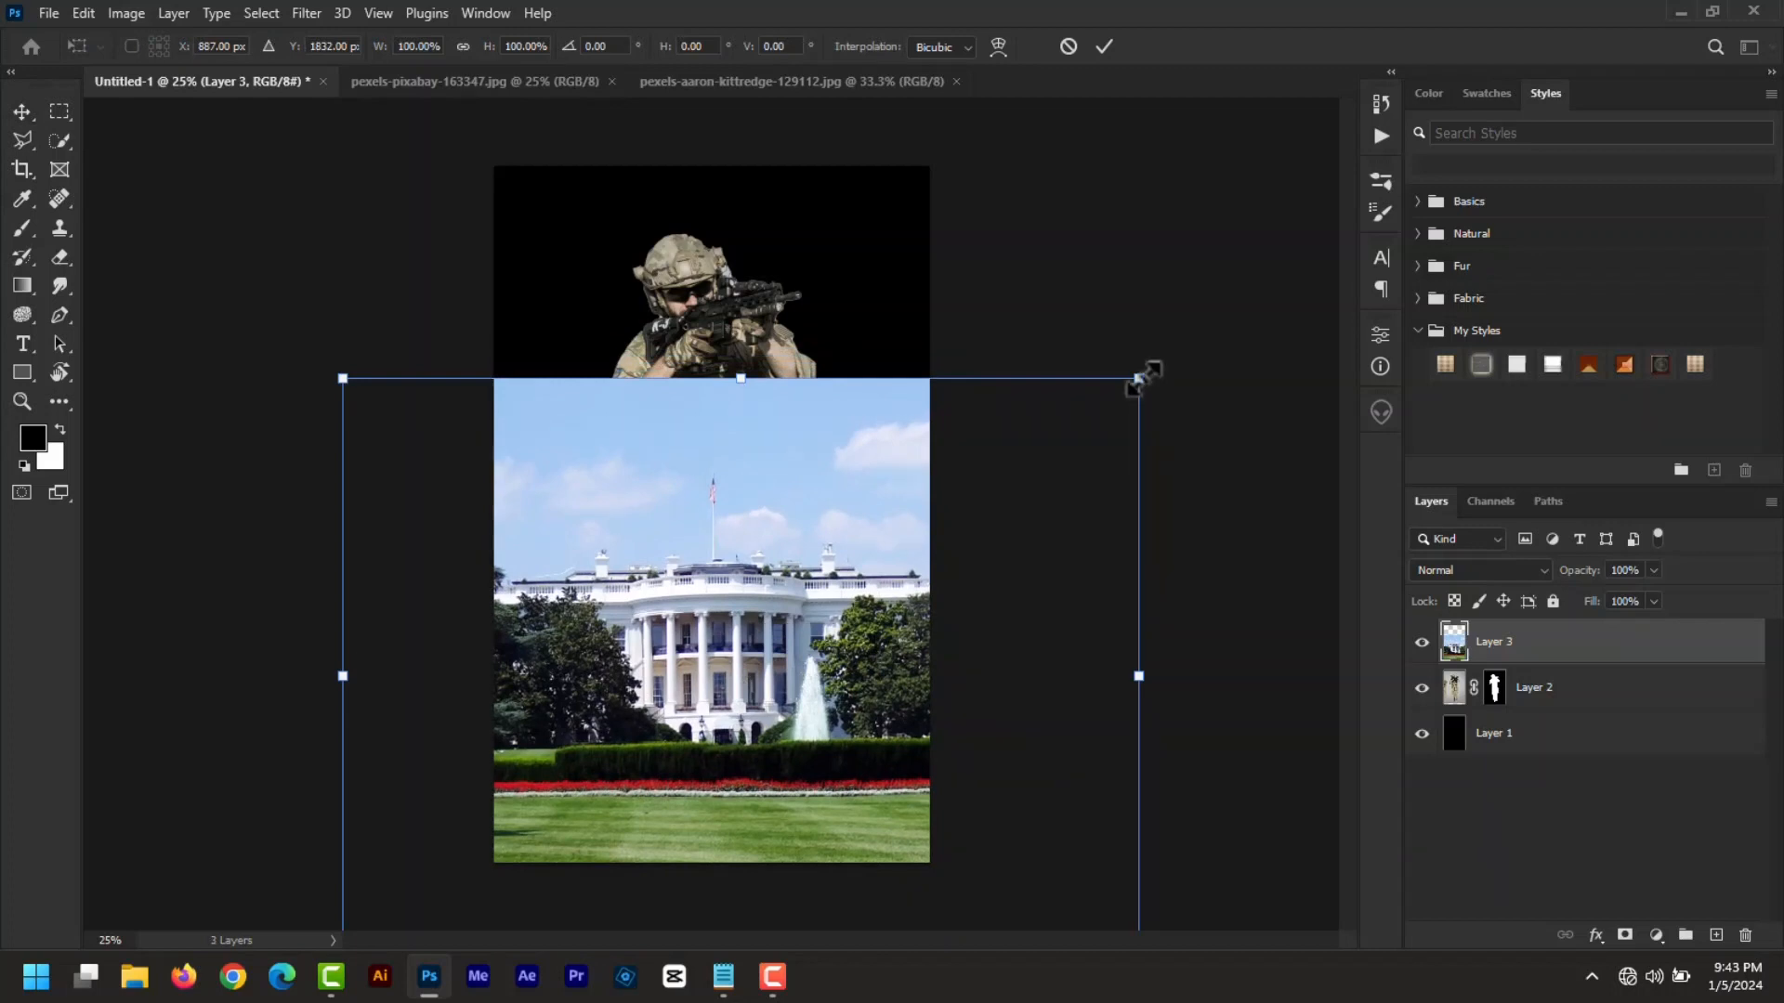
drag(1141, 379, 977, 435)
drag(900, 523, 894, 587)
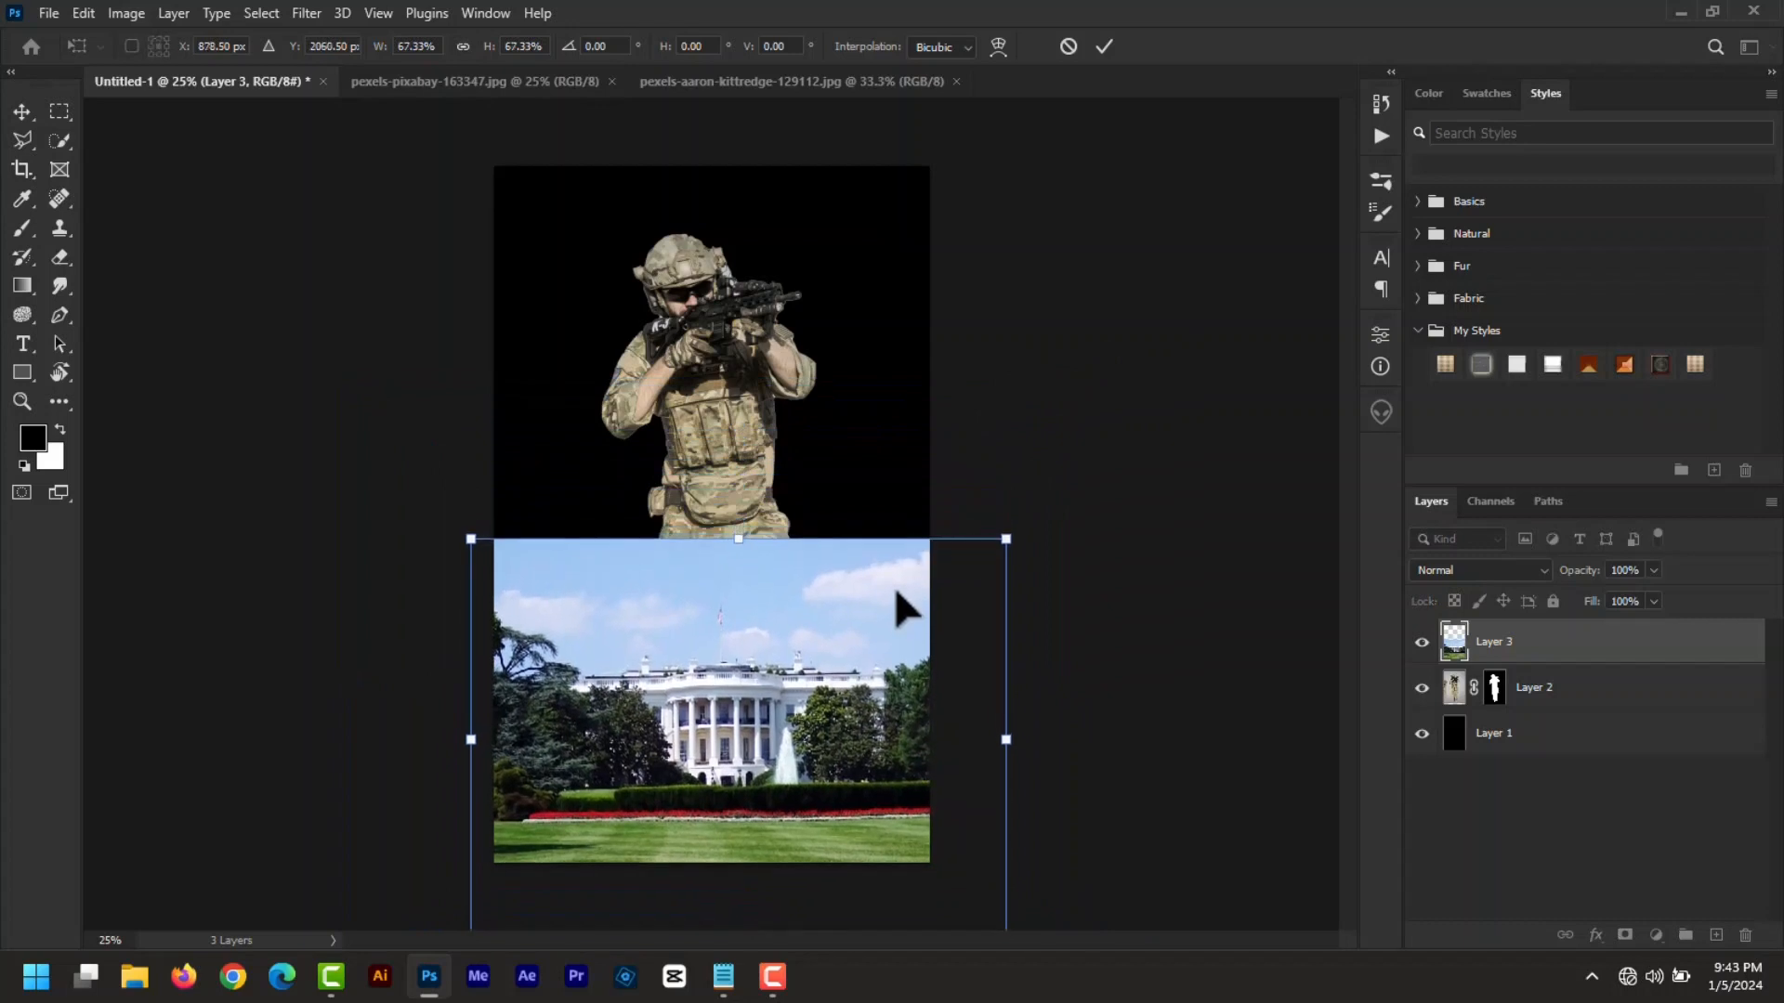
click(1106, 47)
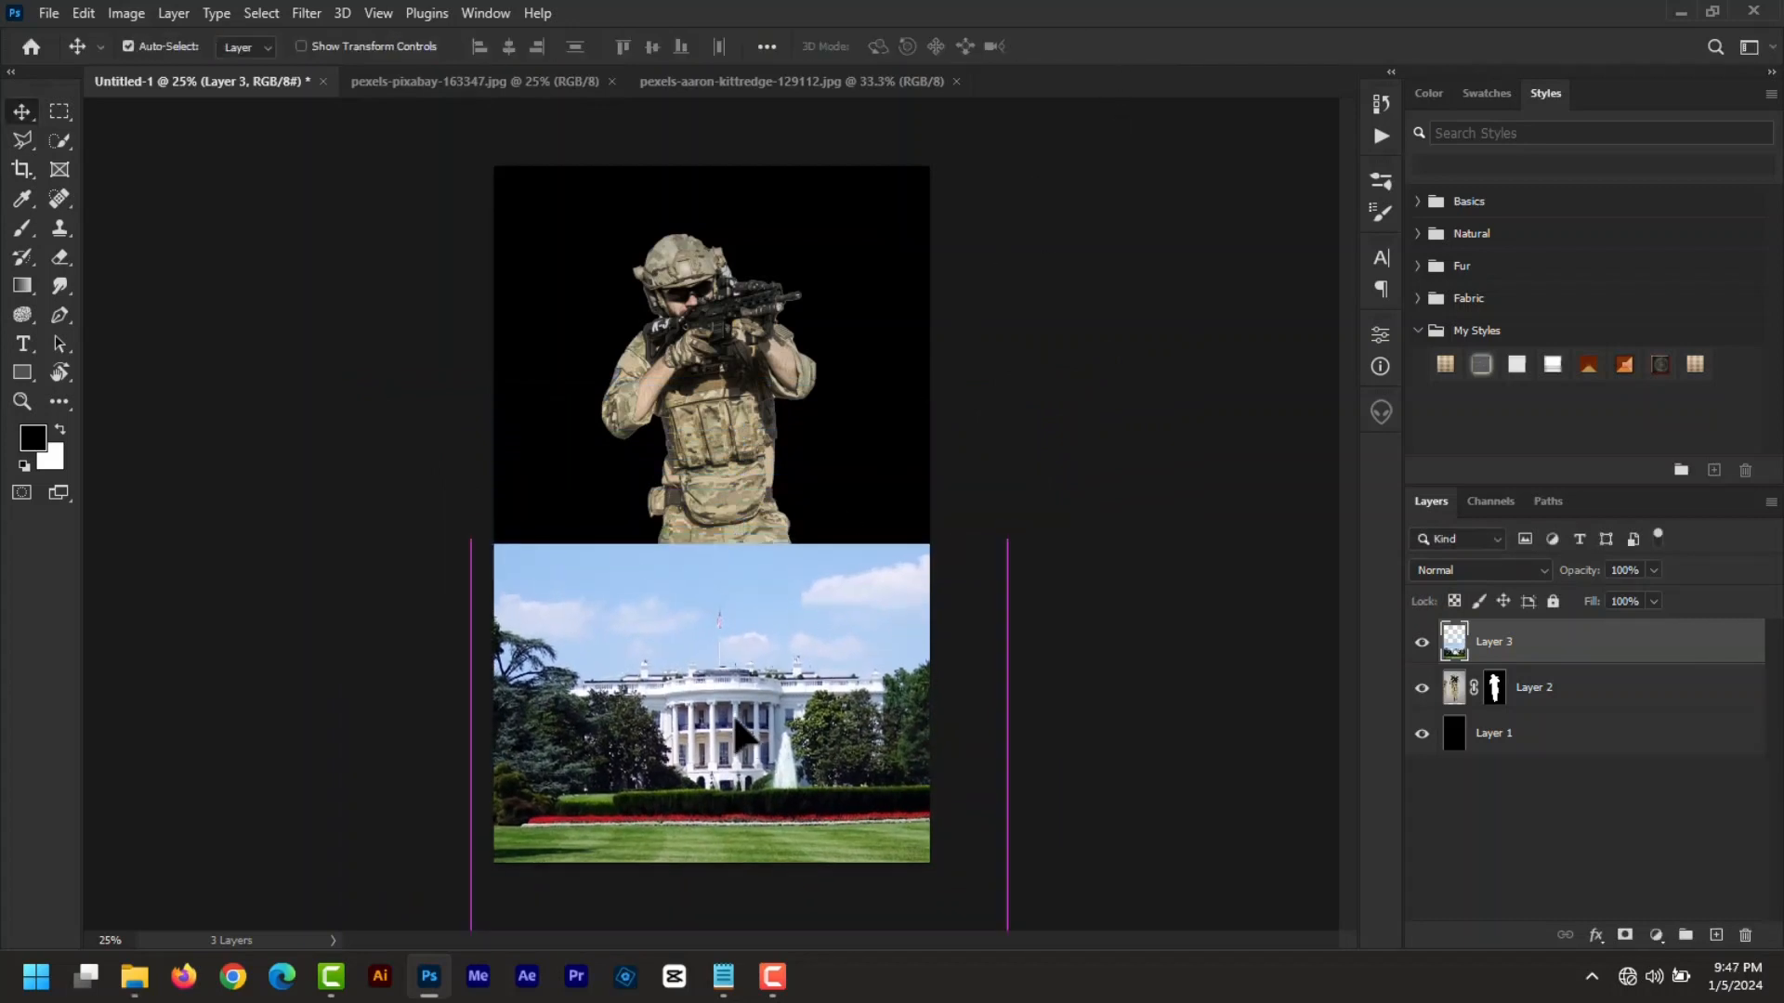
drag(732, 714, 730, 751)
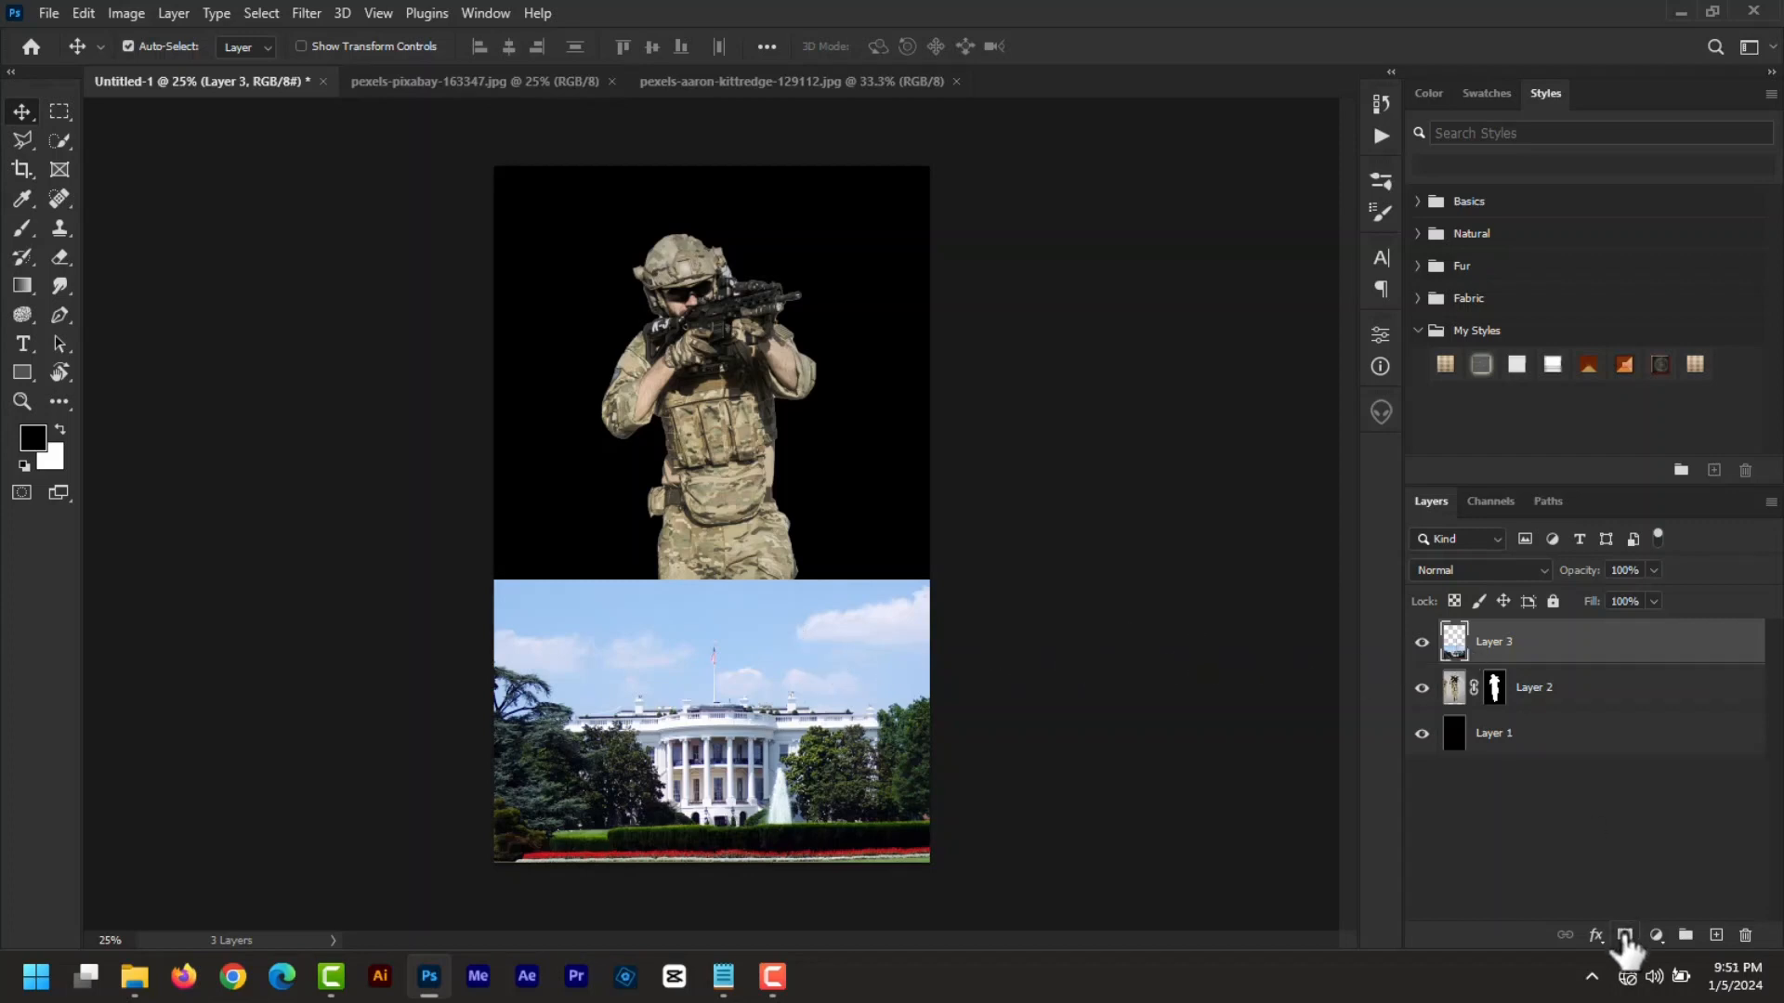
- Mask Layer 3 and fade the White House's top into black with gradients
click(1624, 936)
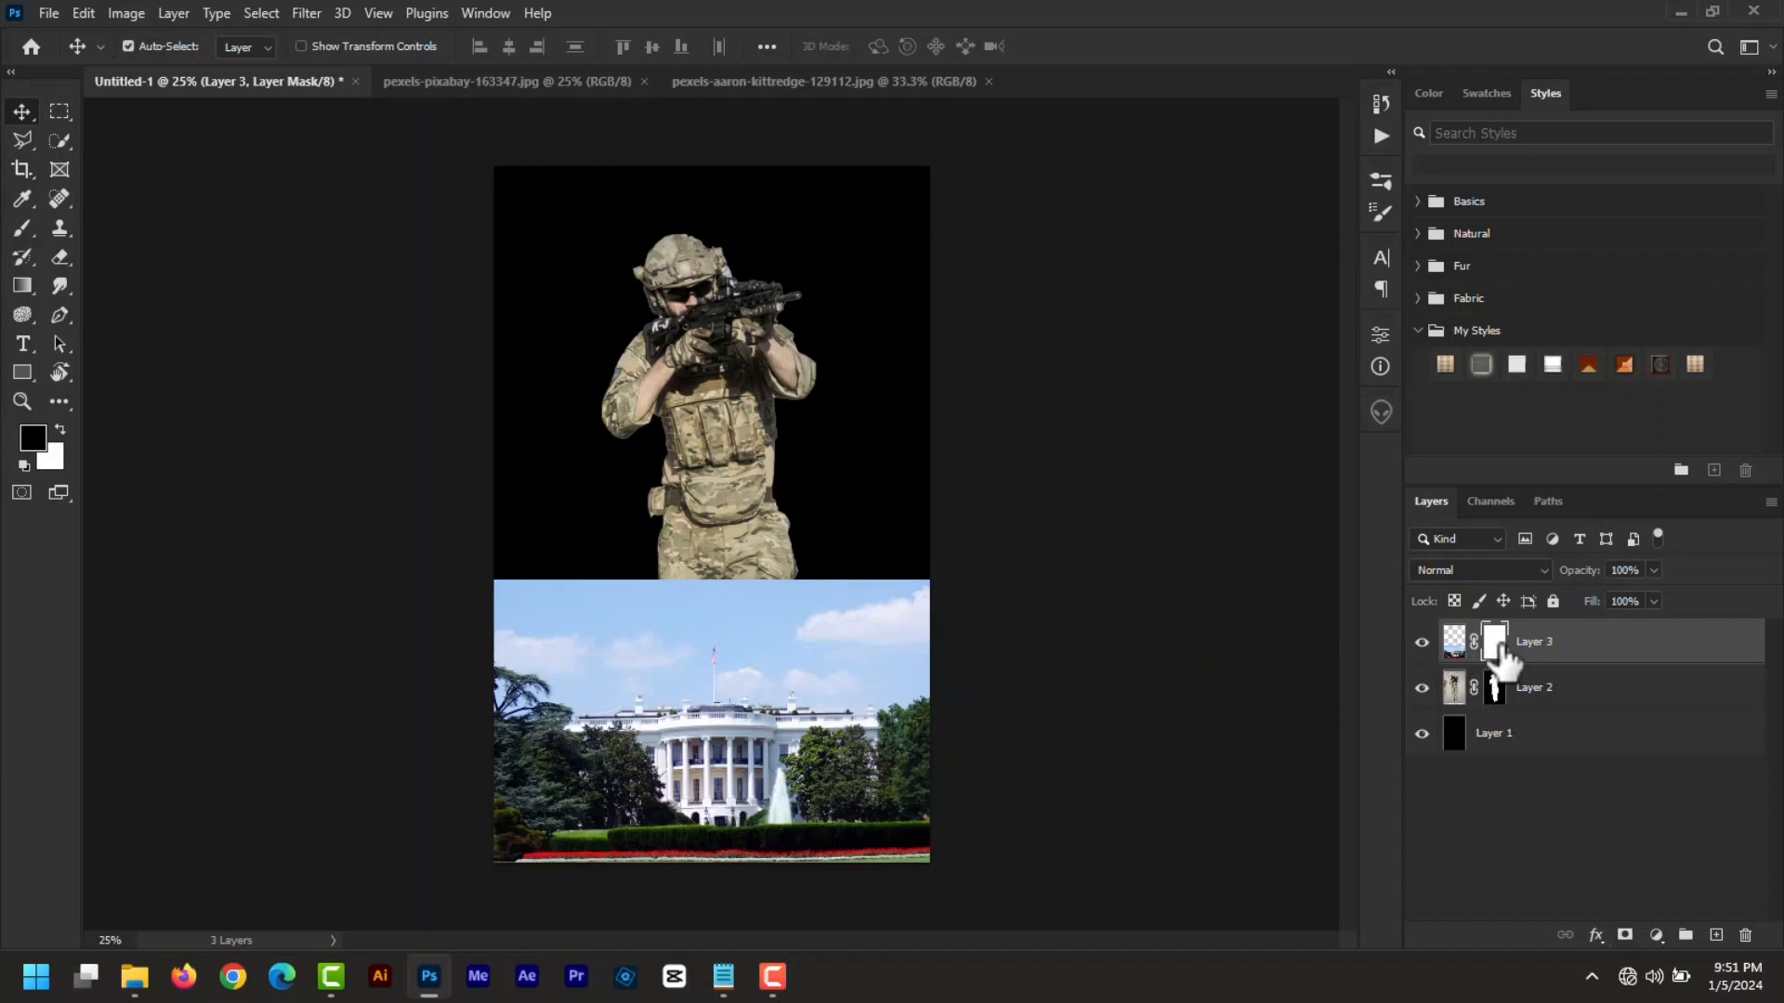
right_click(23, 287)
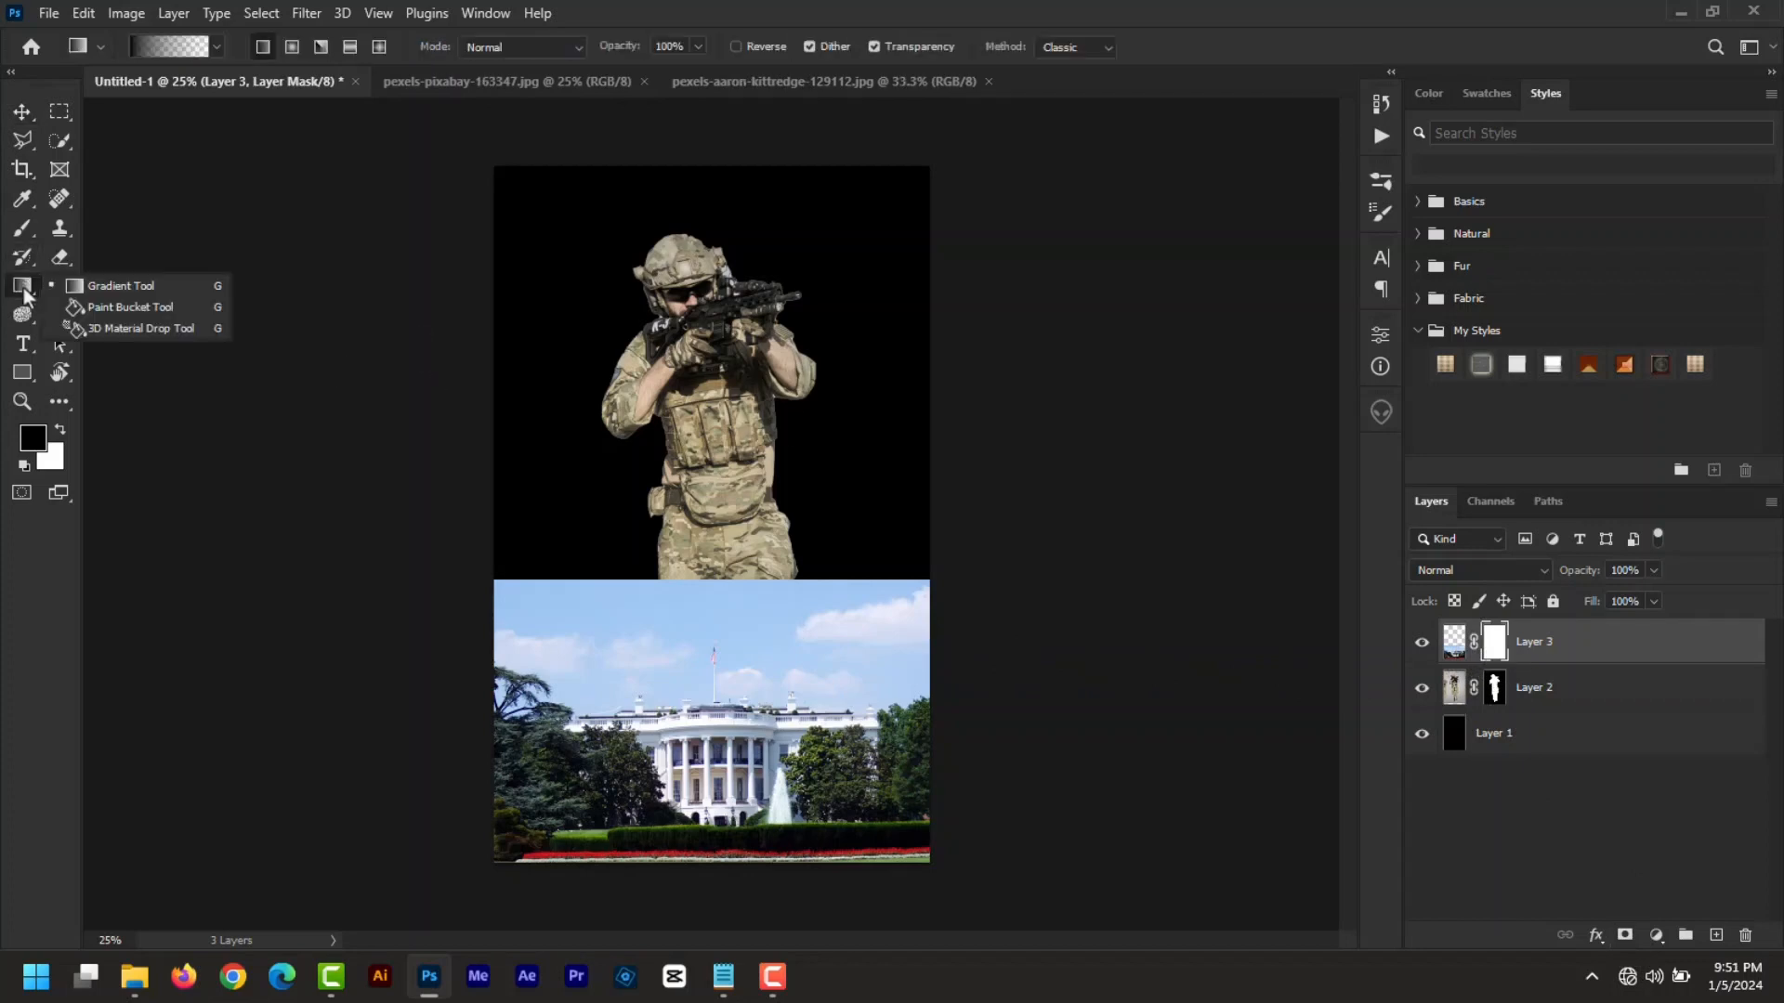
click(109, 283)
drag(806, 571, 809, 648)
drag(810, 599, 811, 676)
drag(862, 598, 866, 658)
drag(939, 624, 890, 656)
drag(896, 614, 842, 695)
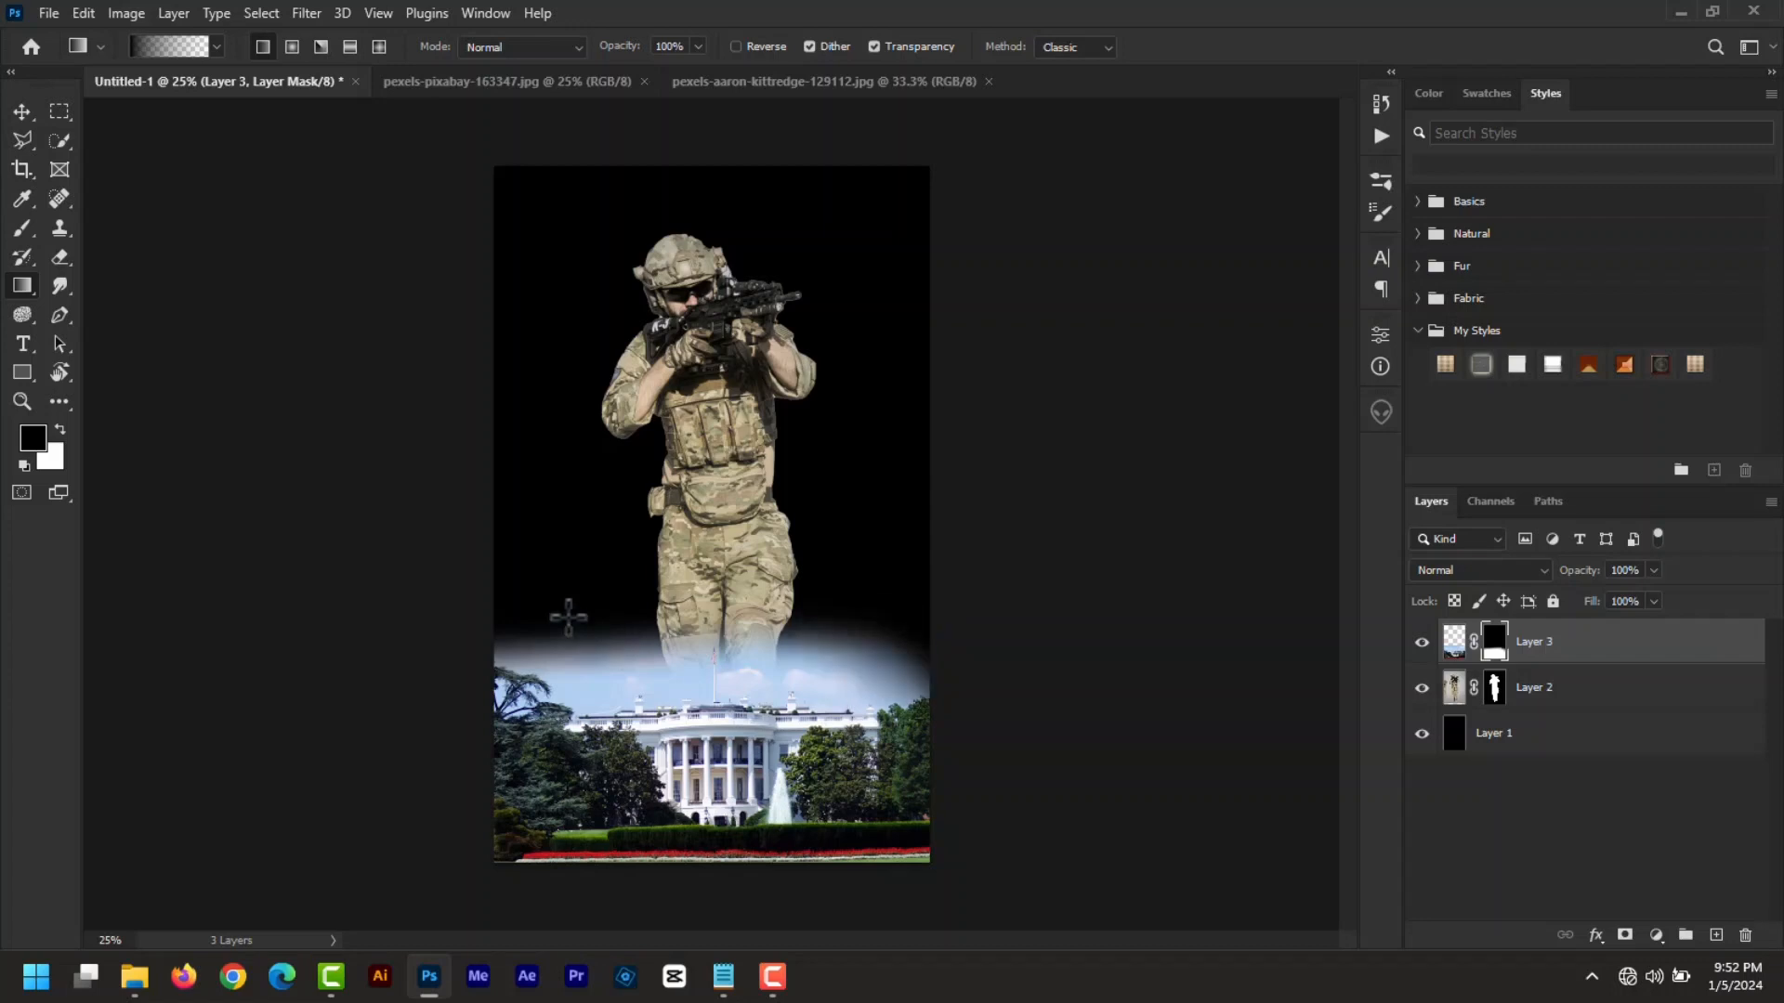
- Refine the mask gradients to remove the remaining sky haze and darken the bottom edge
drag(567, 618, 563, 689)
drag(695, 624, 641, 705)
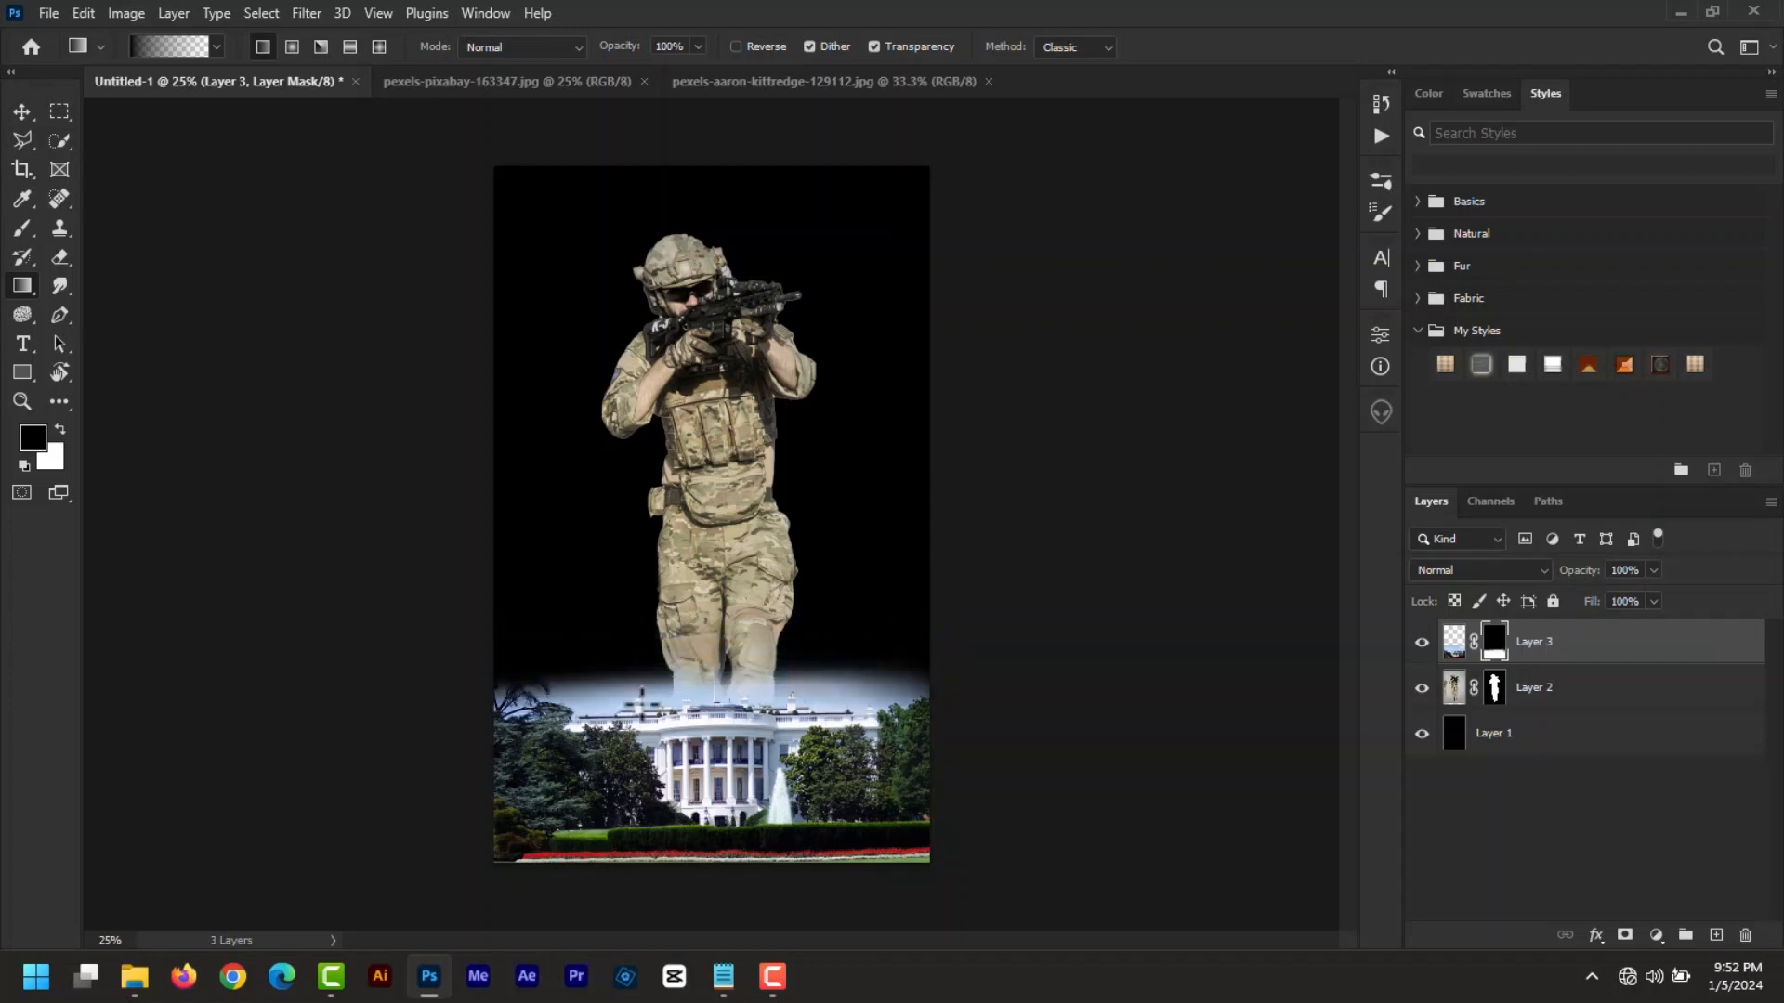
drag(842, 663, 879, 721)
drag(665, 690, 658, 762)
drag(806, 686, 836, 726)
drag(712, 871, 703, 835)
click(21, 111)
click(1052, 667)
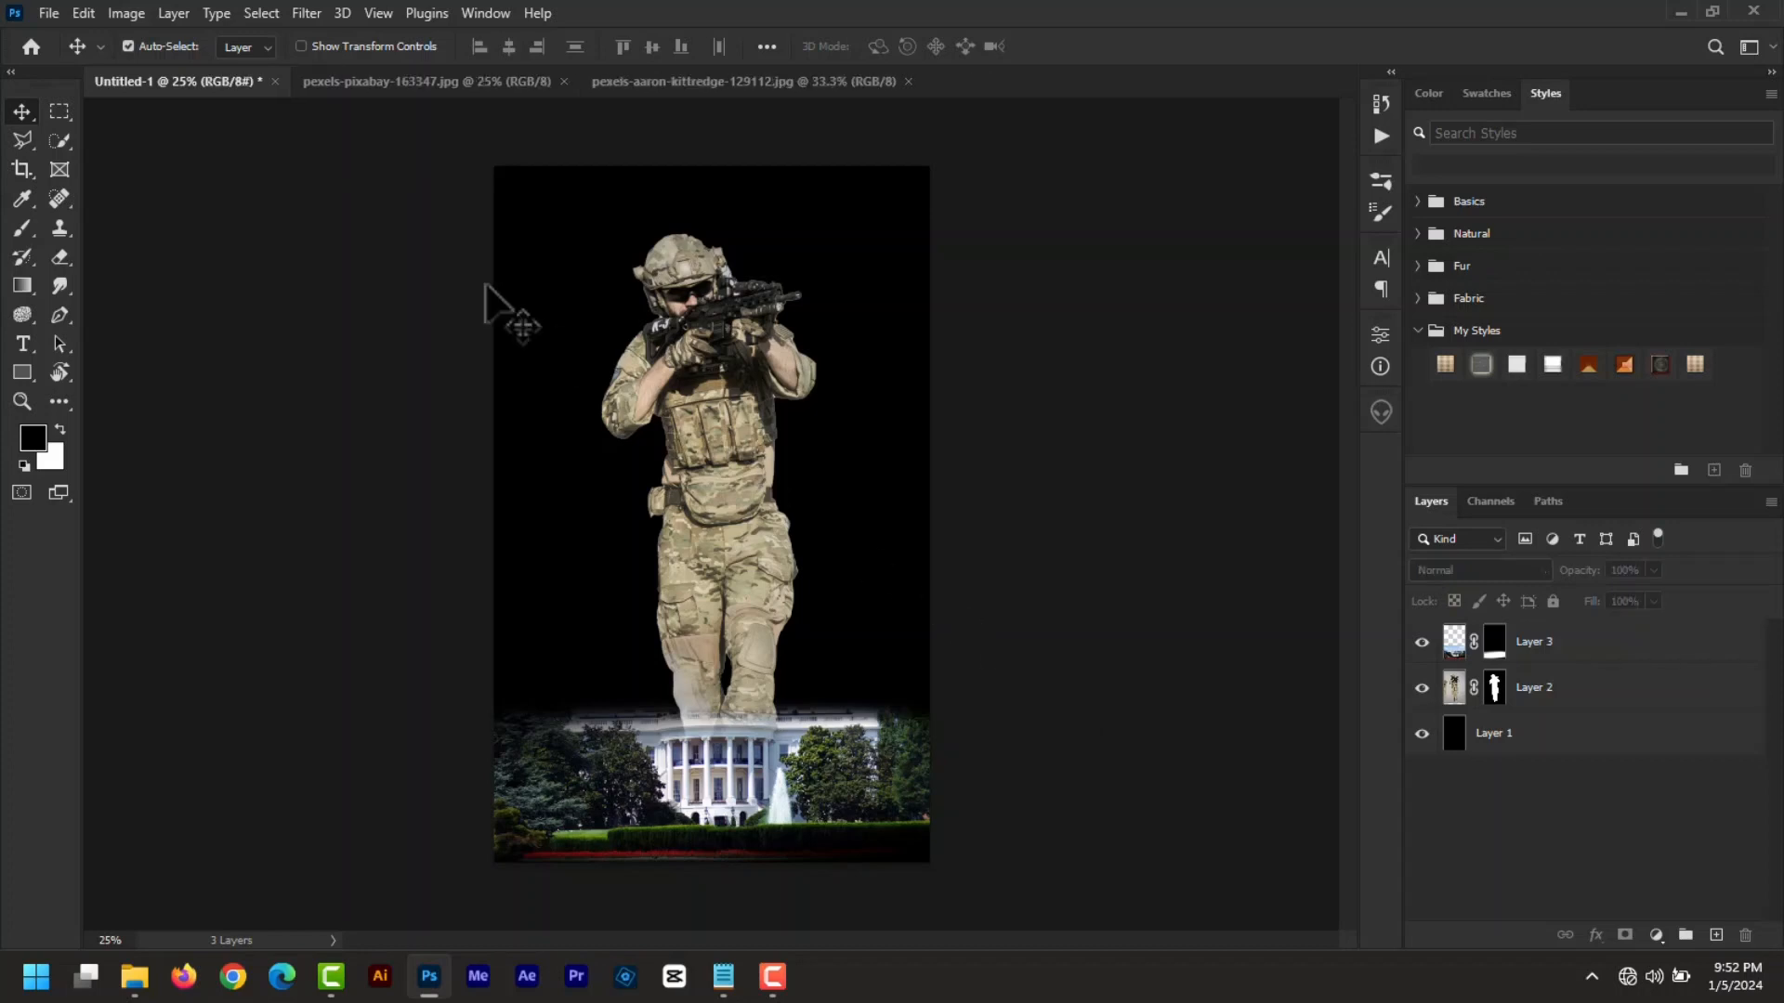
click(48, 13)
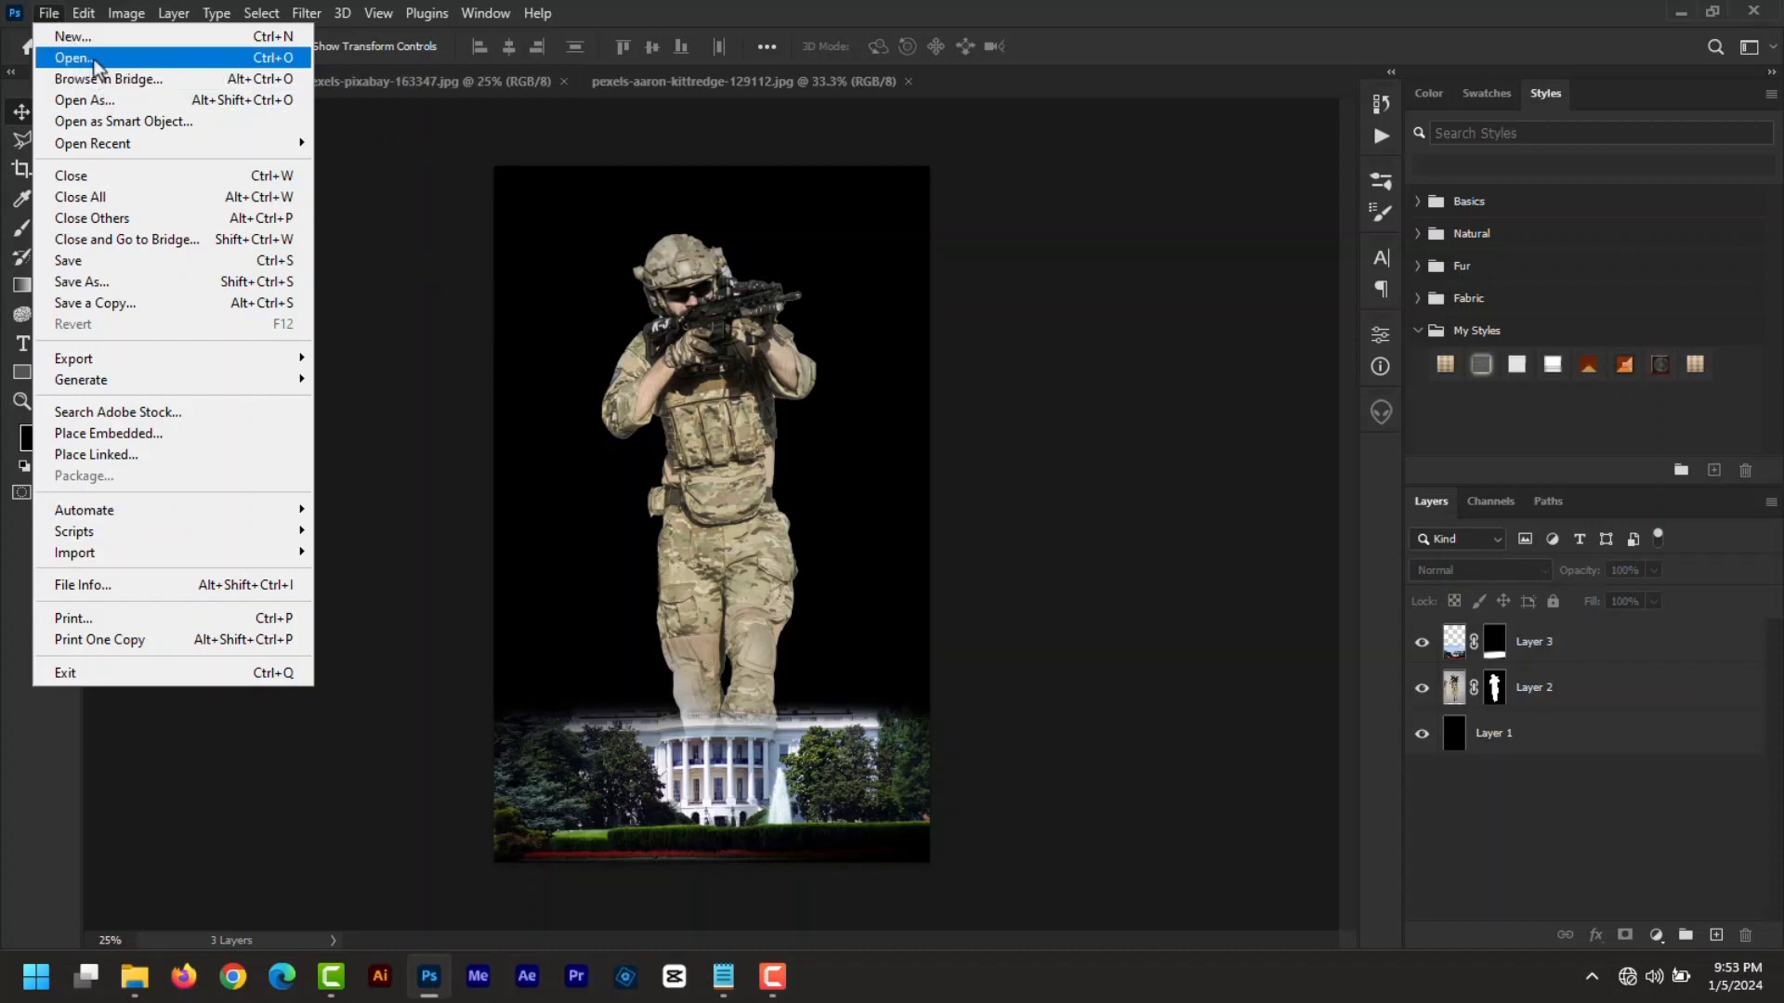
- Place Flag.jpg as Layer 4 beneath the soldier, shift it up-left, and add a layer mask
click(93, 58)
double_click(304, 312)
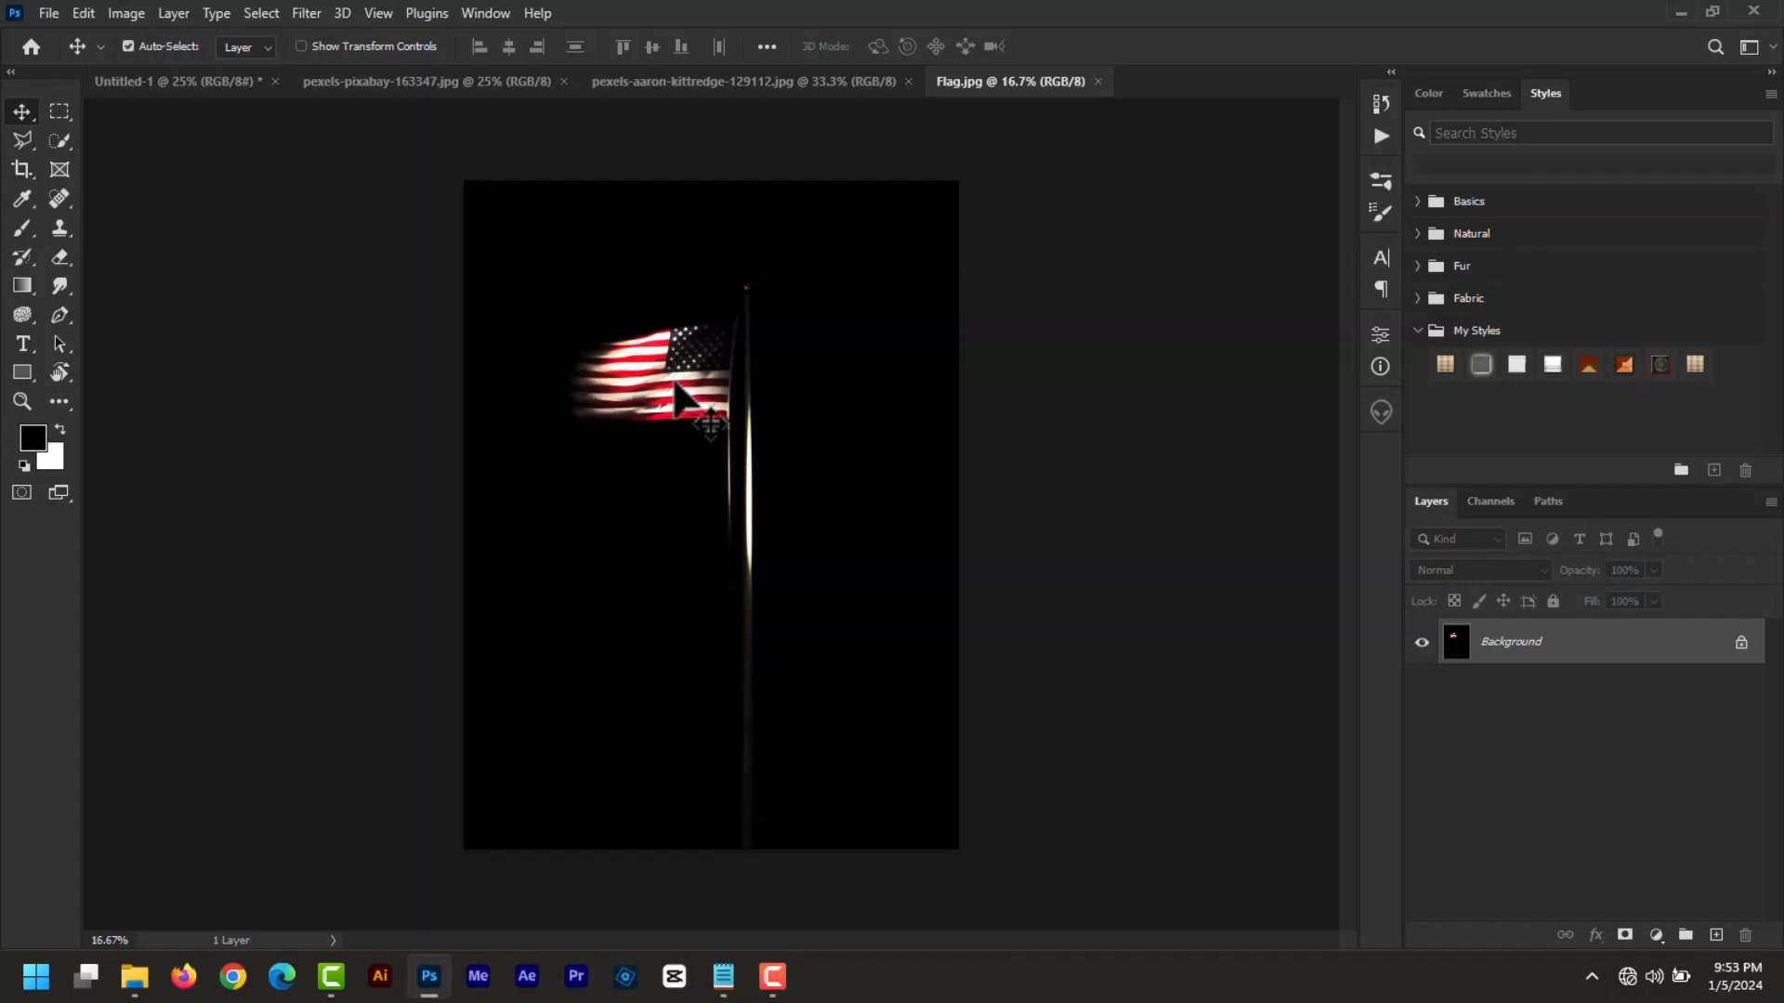
drag(676, 385, 186, 84)
drag(787, 331, 888, 476)
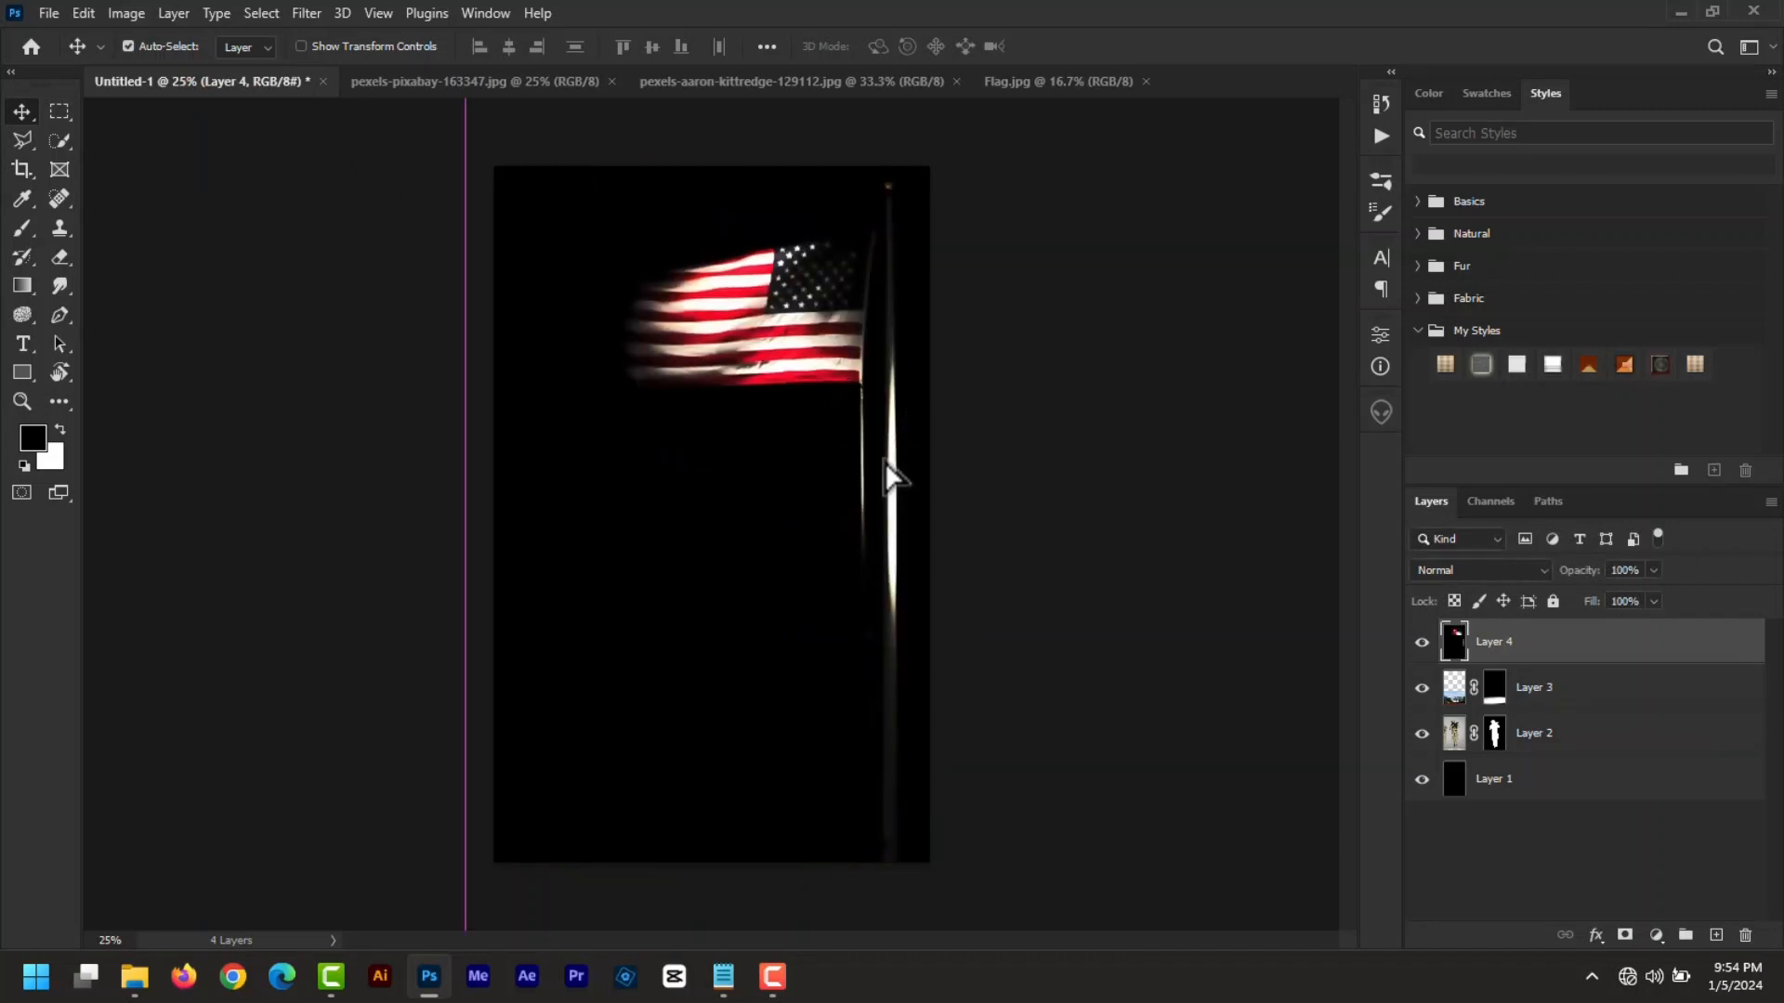
drag(1491, 722, 1494, 762)
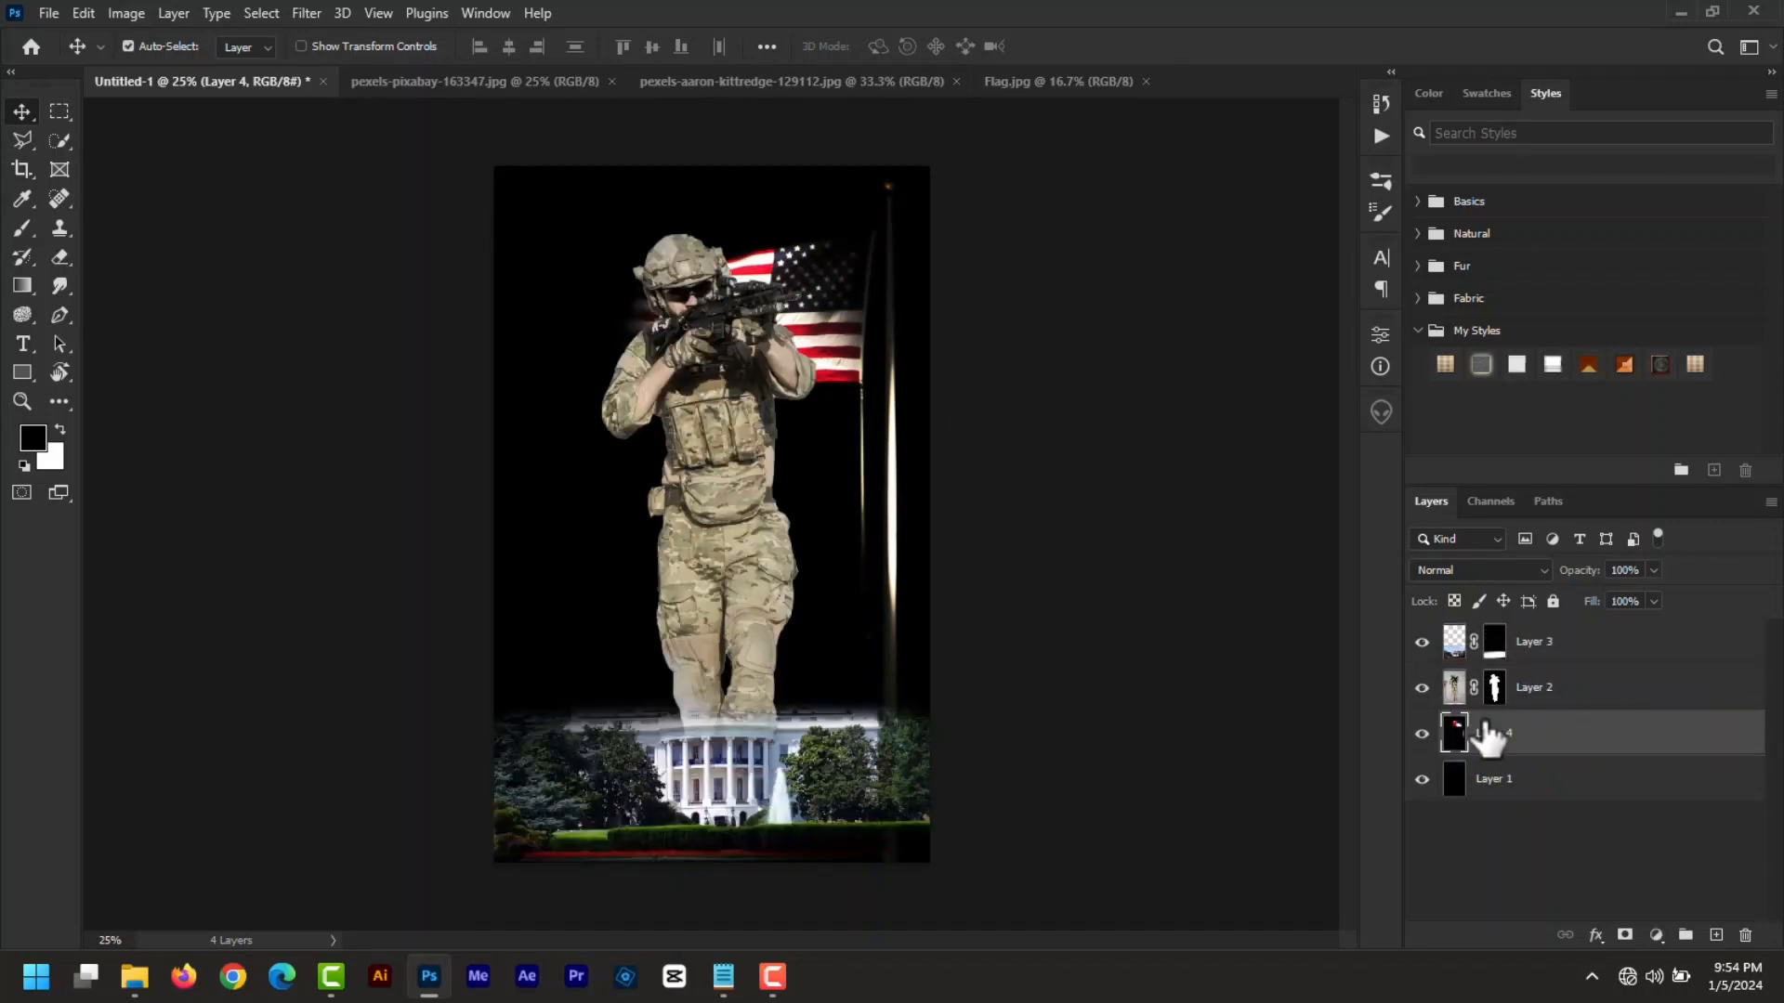
drag(845, 292, 801, 255)
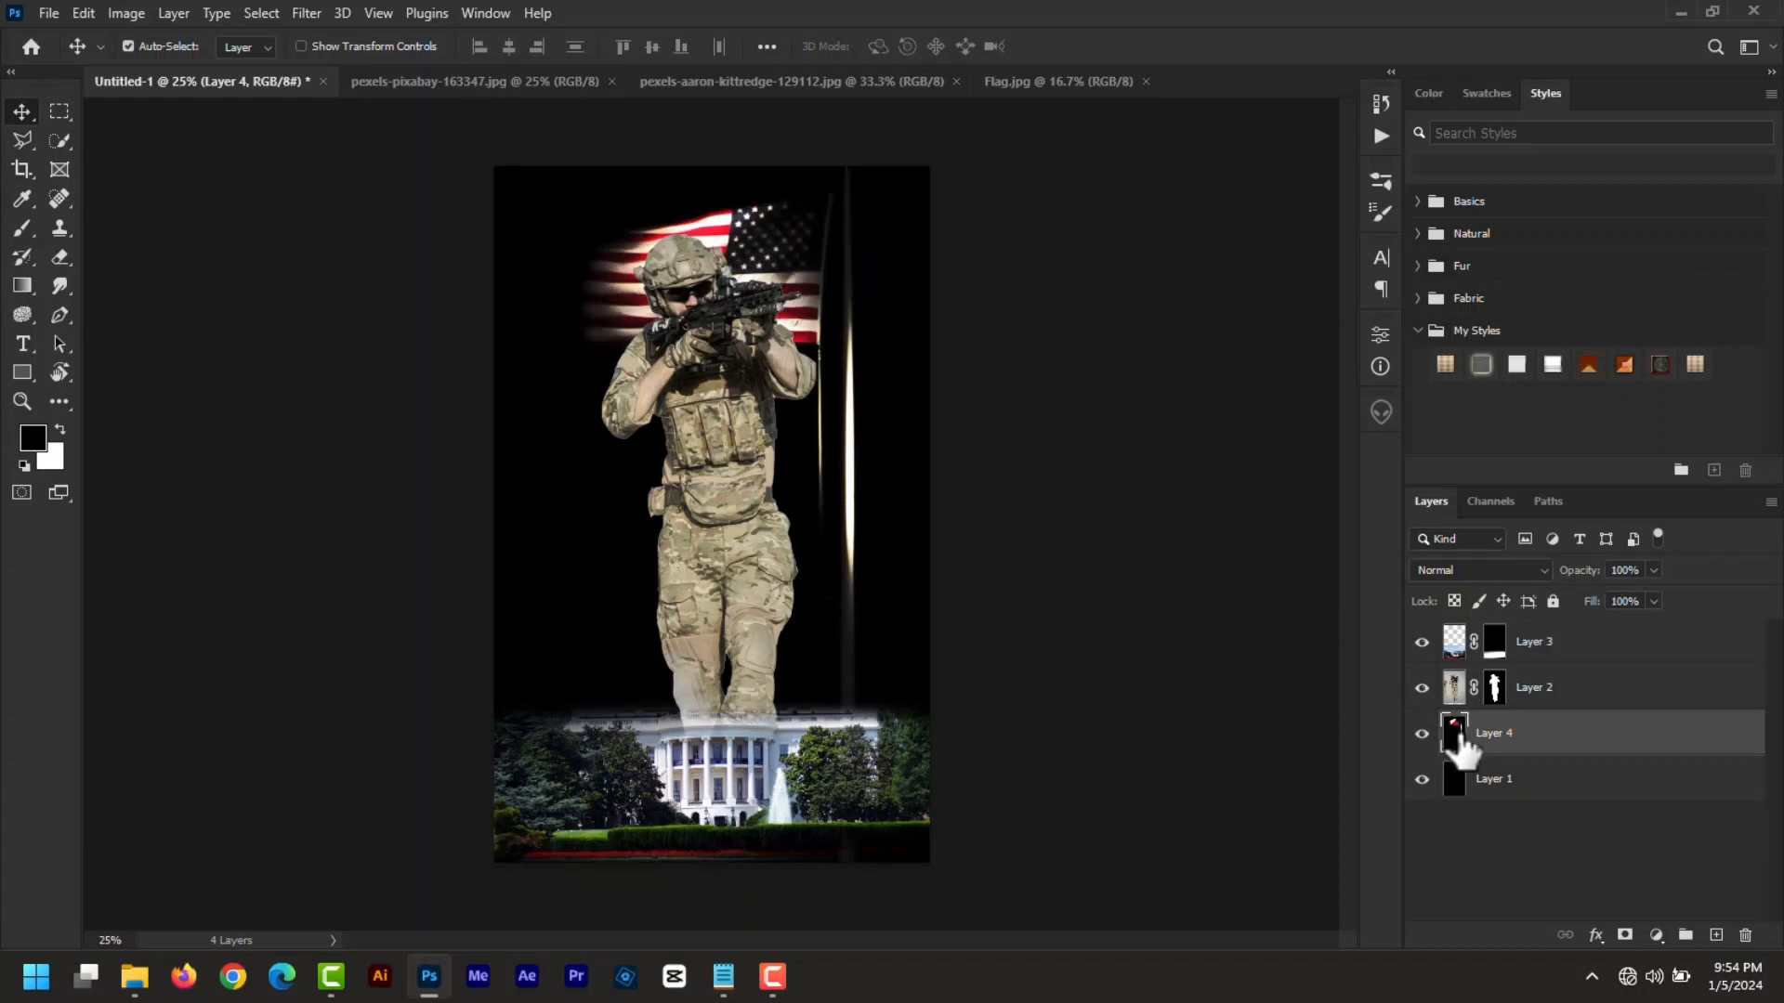
click(1625, 935)
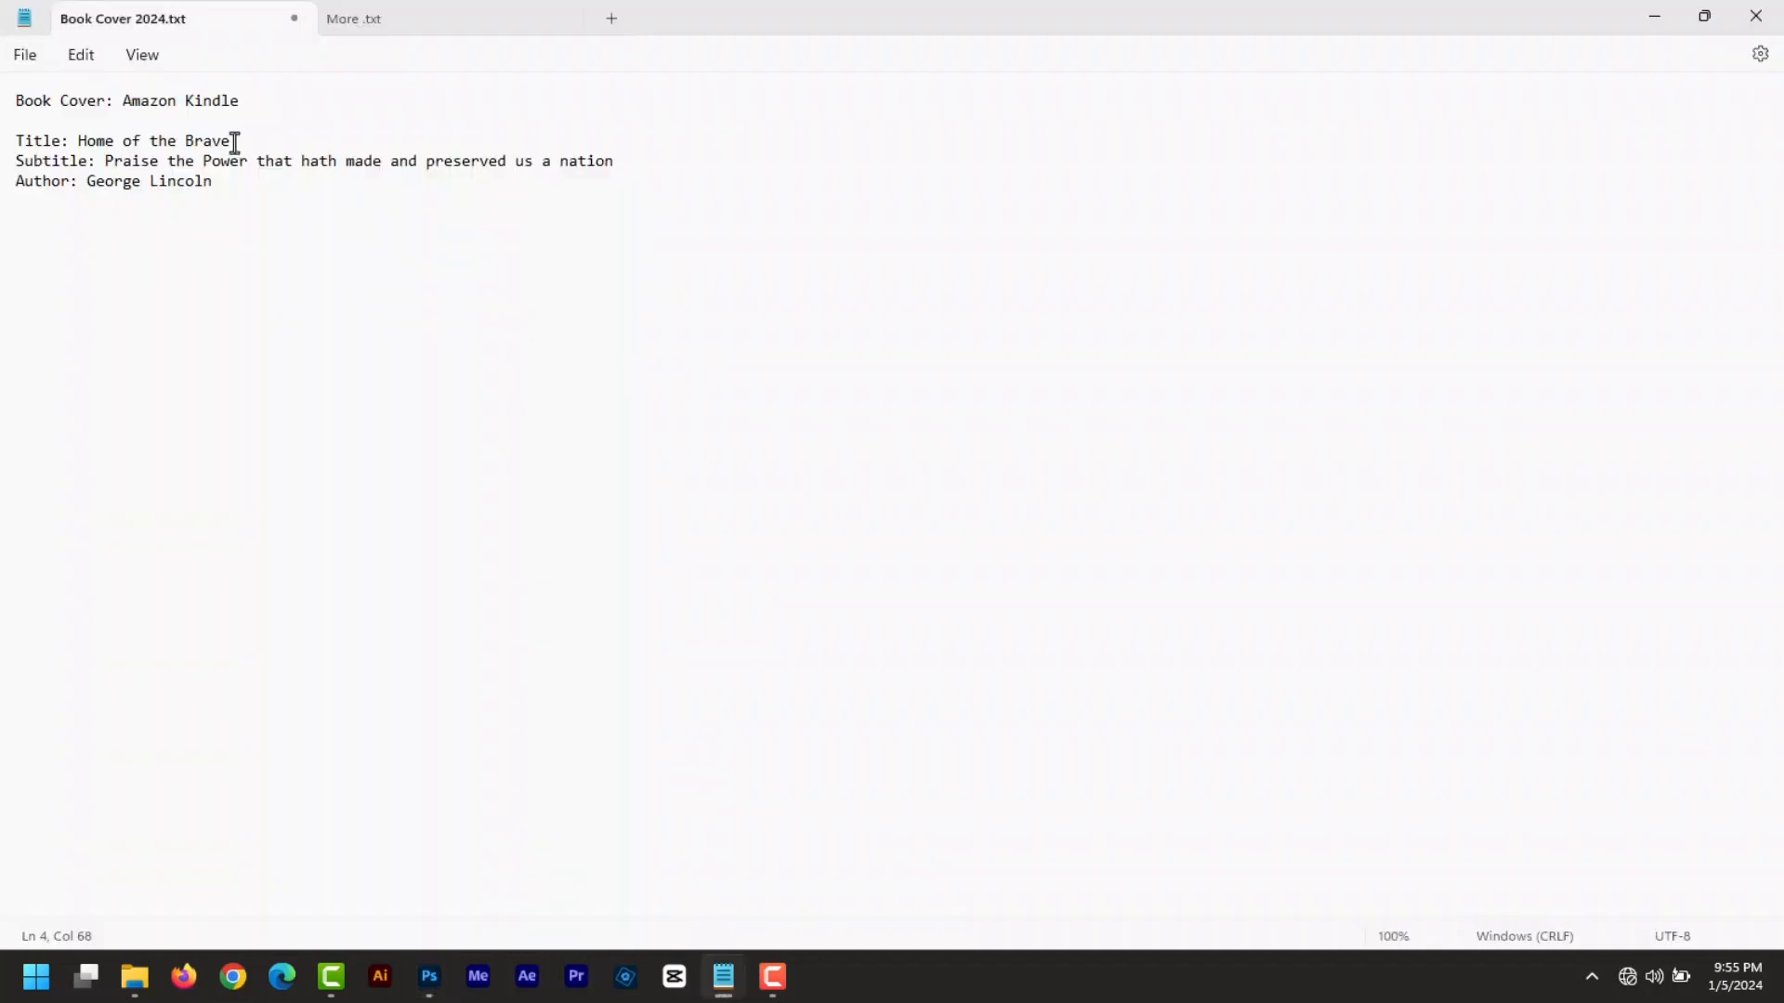
- Select the title 'Home of the Brave' in the Notepad notes, then return to the Photoshop cover
drag(239, 146, 94, 146)
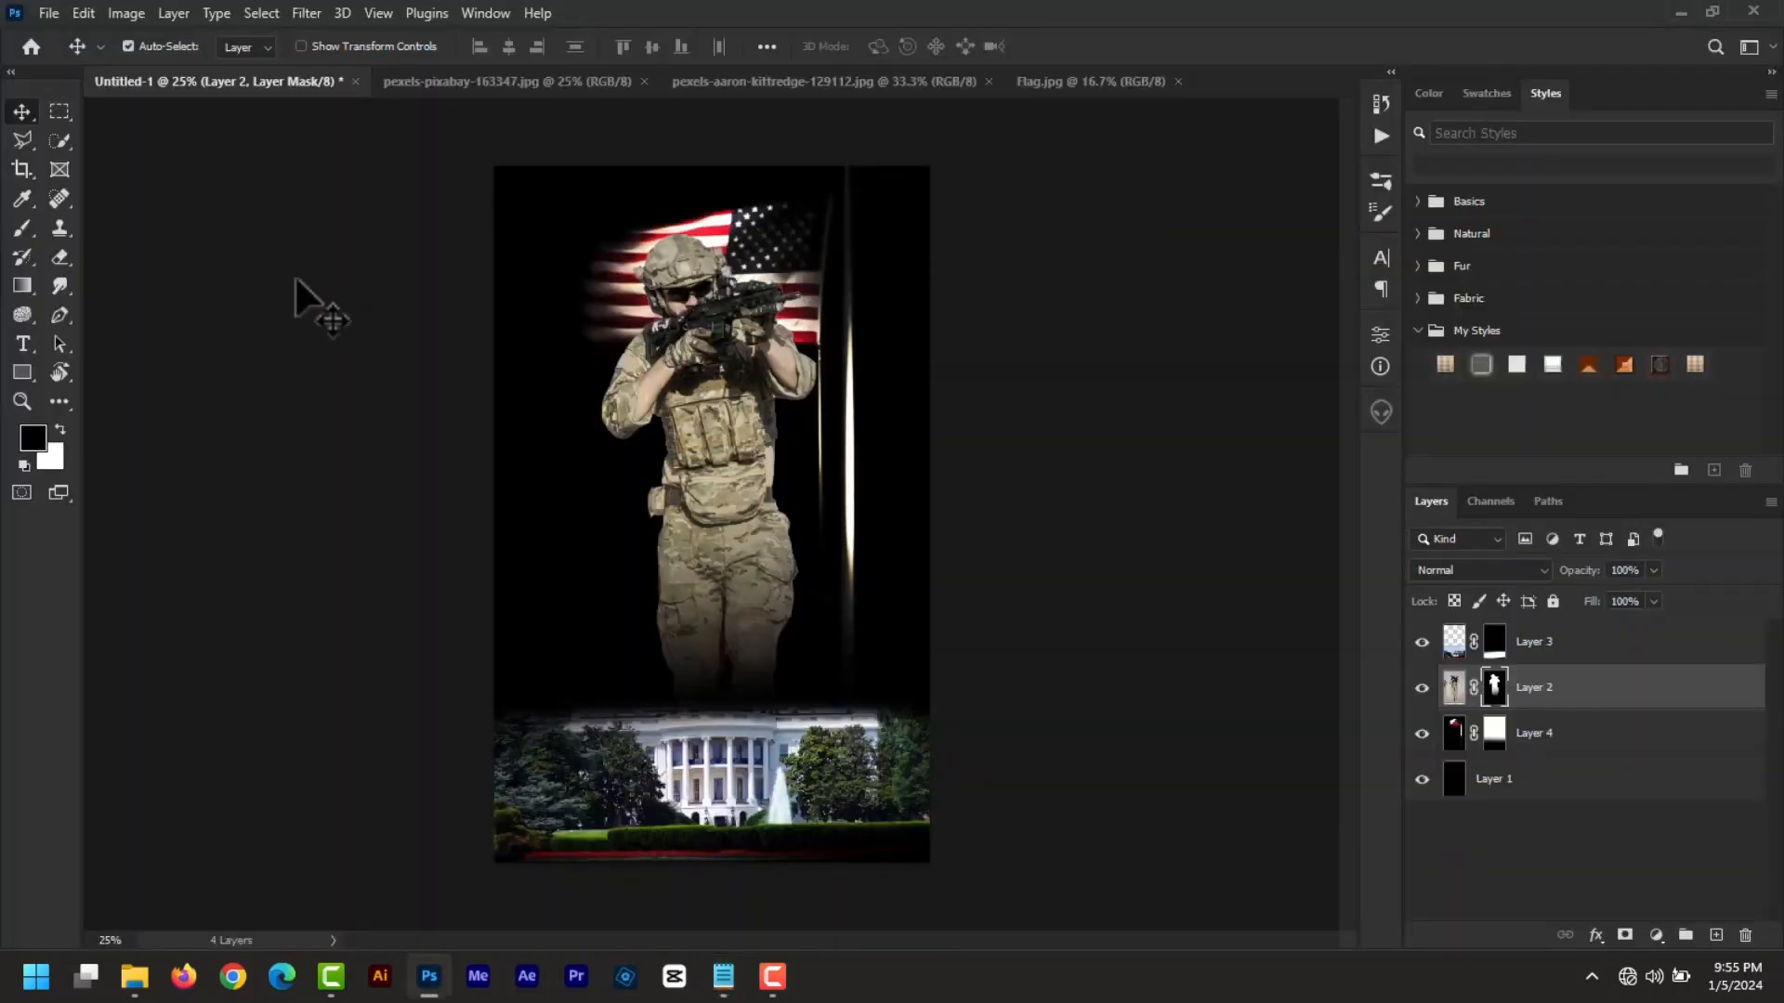
key(g)
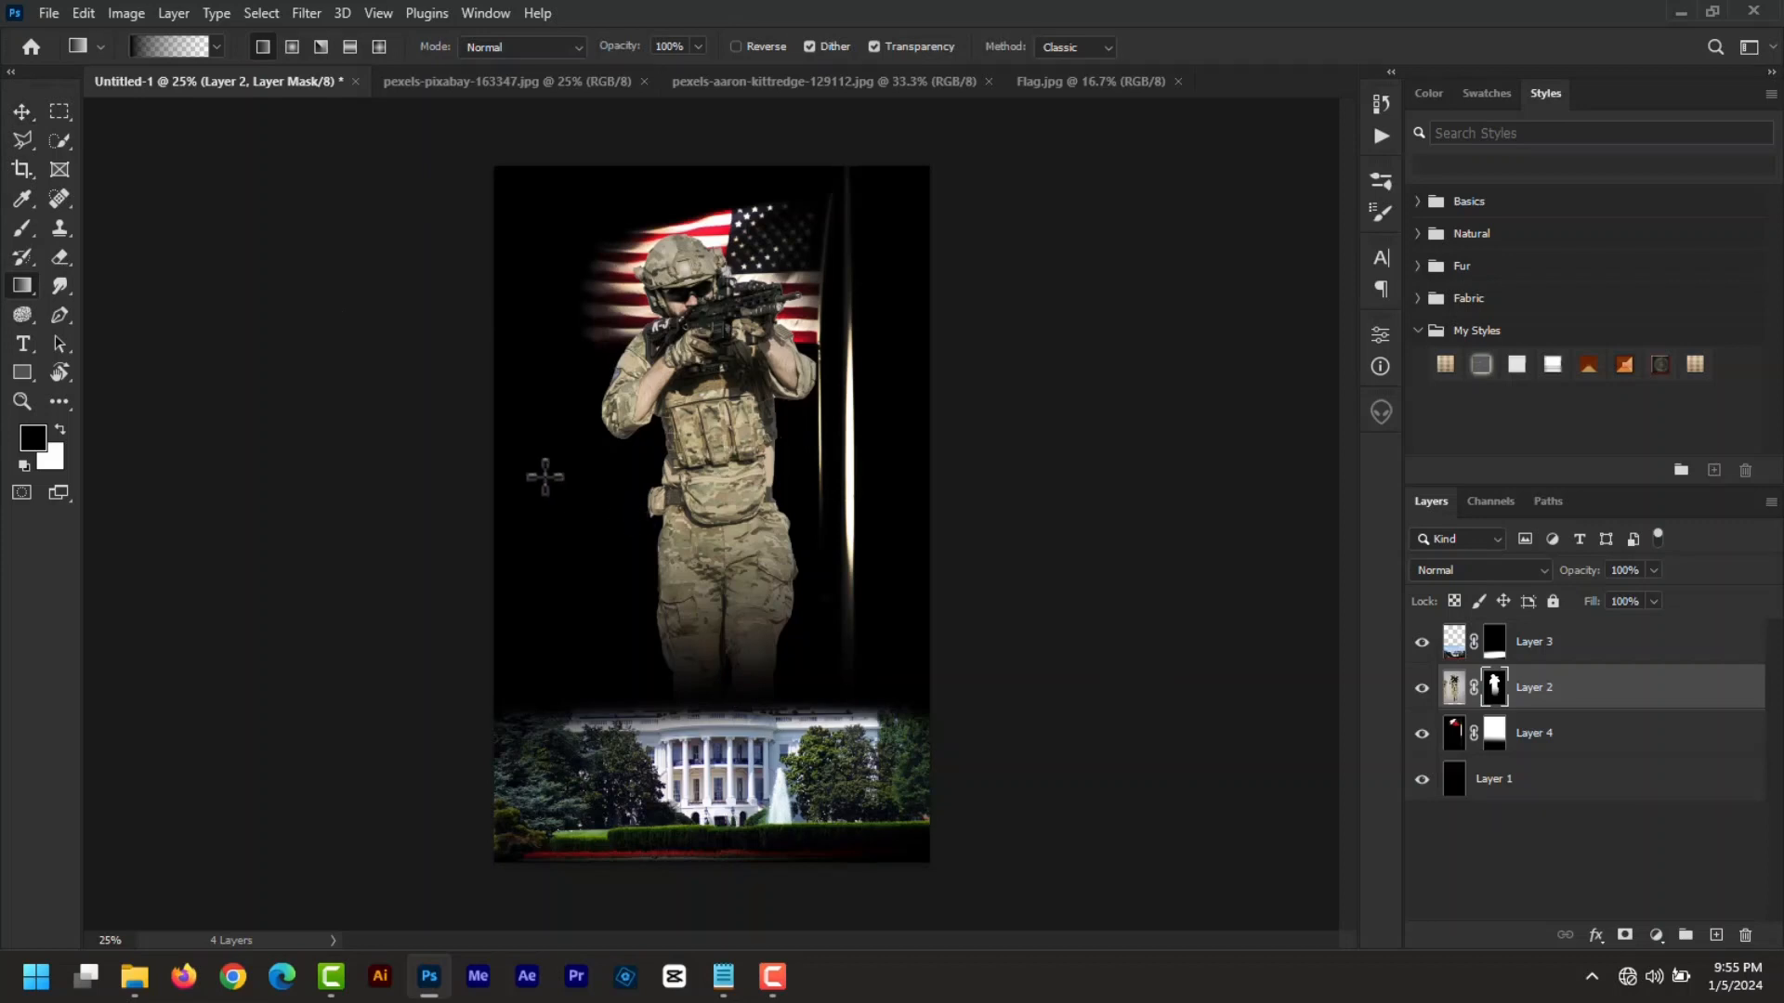
click(20, 113)
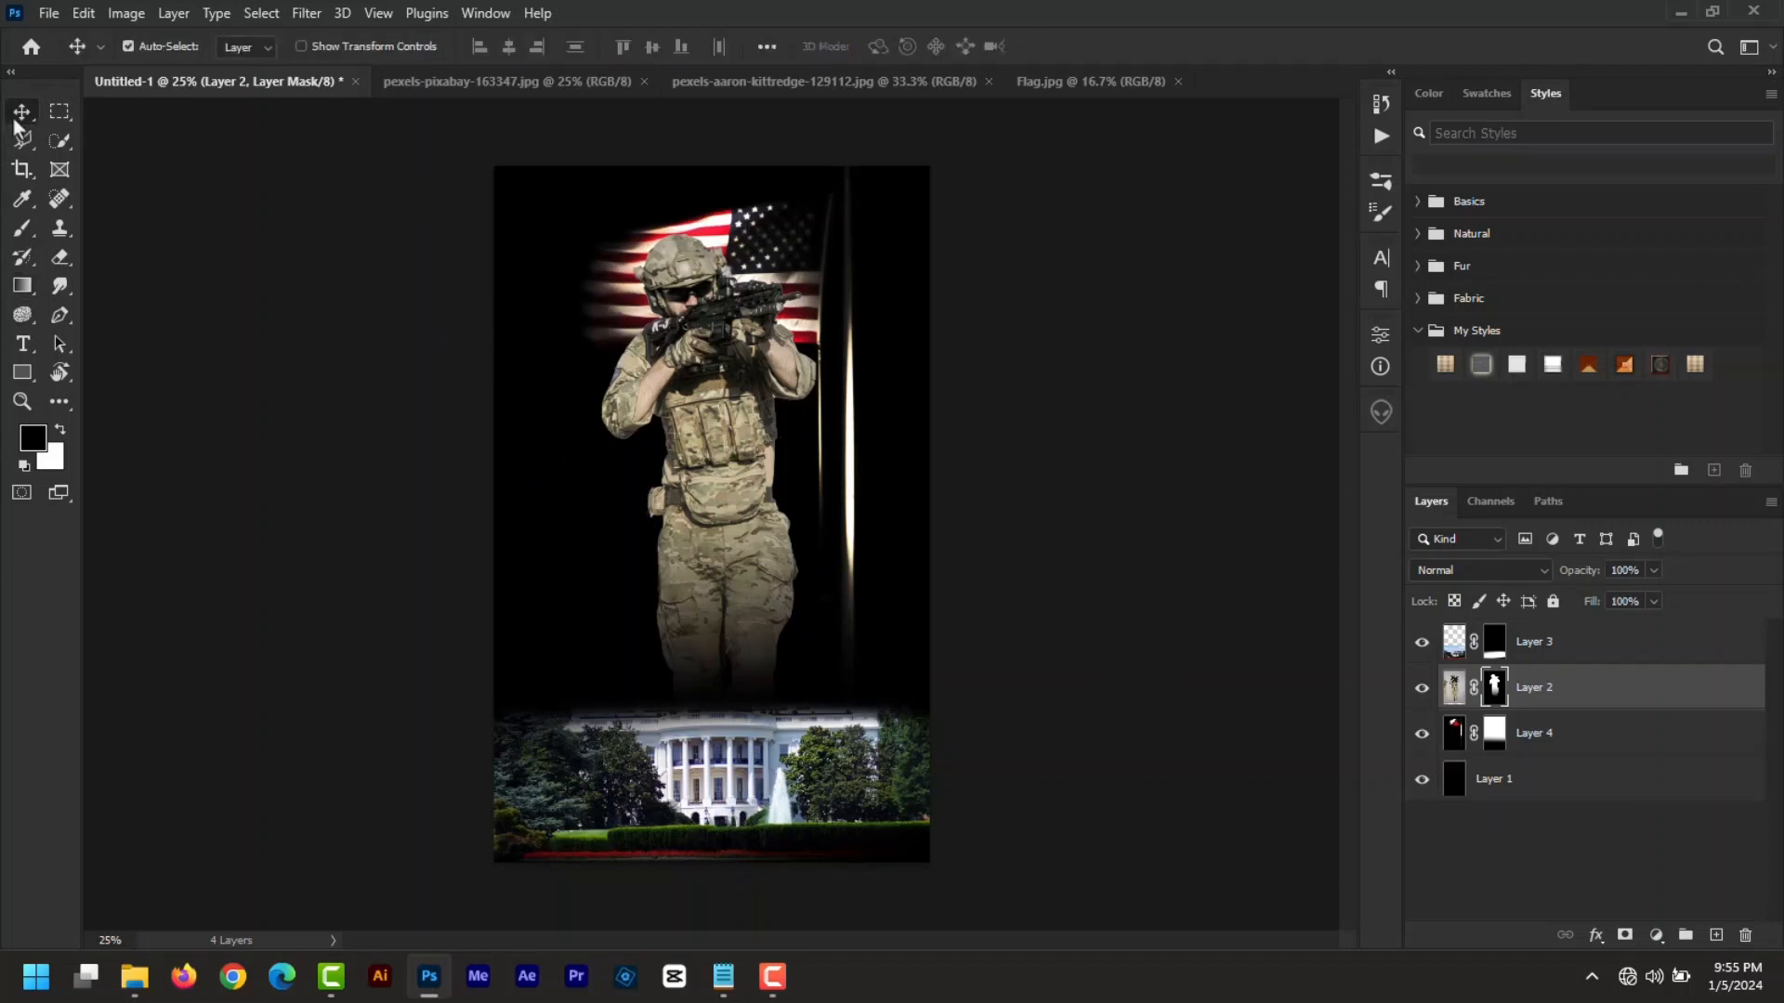
click(722, 993)
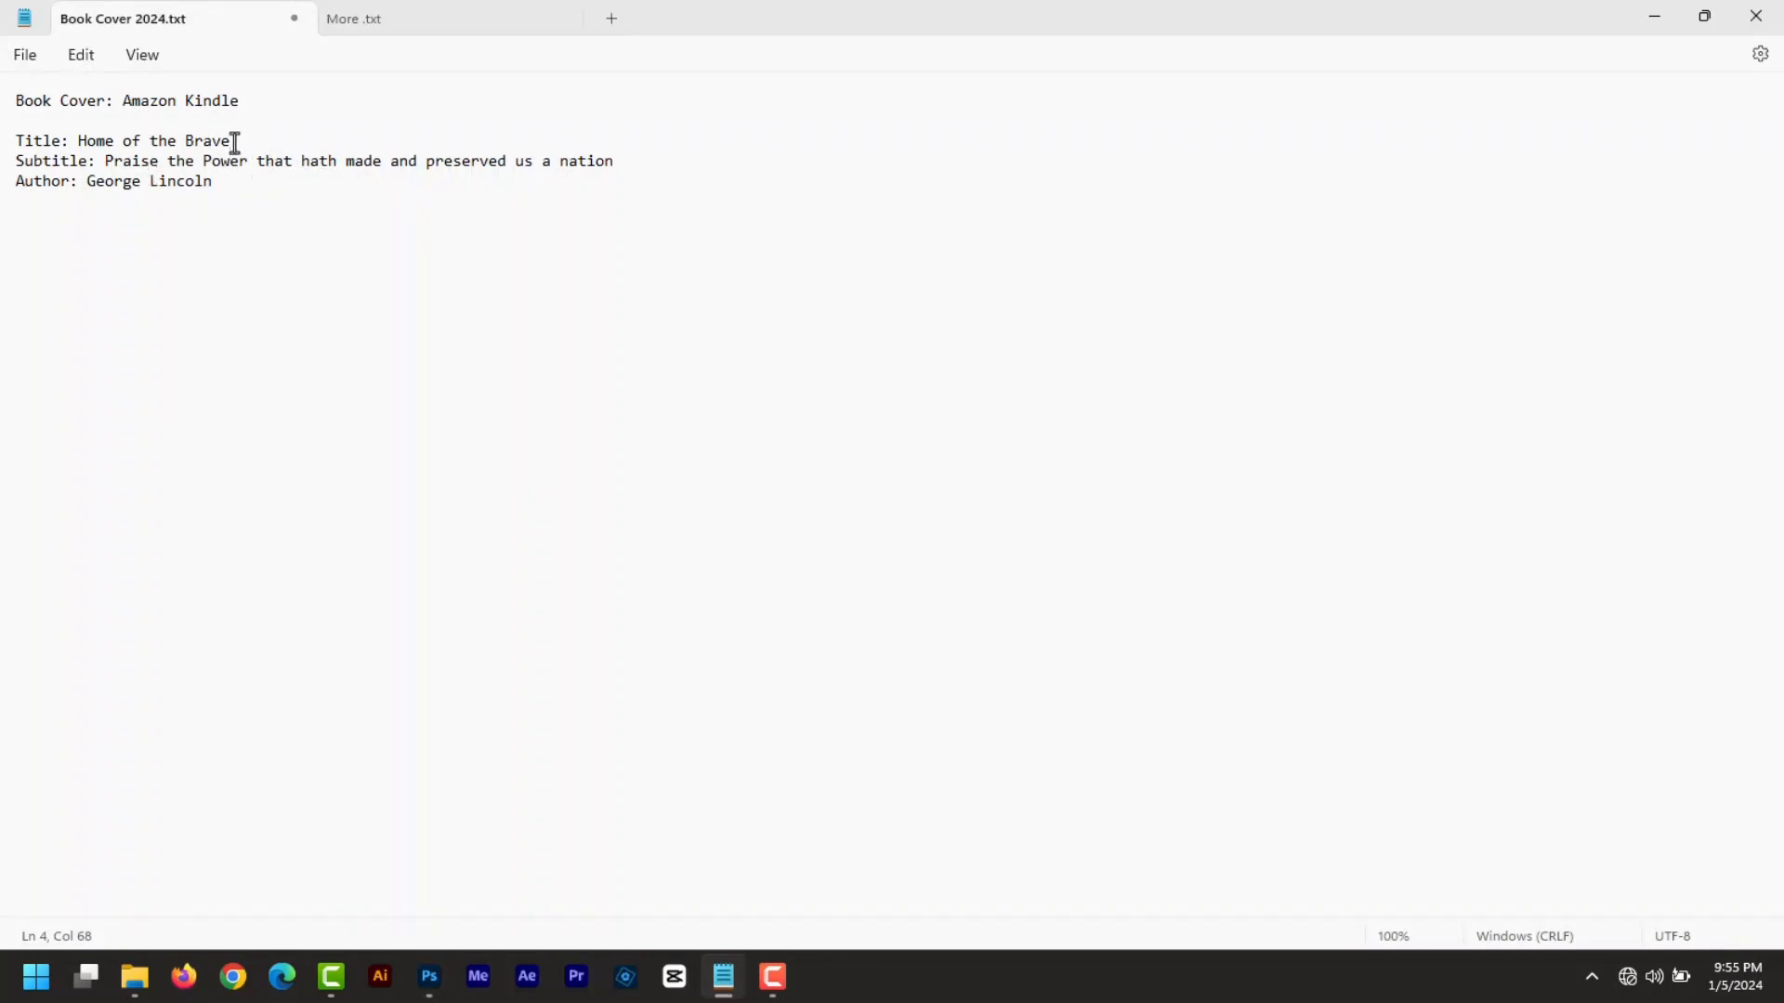
key(alt+Tab)
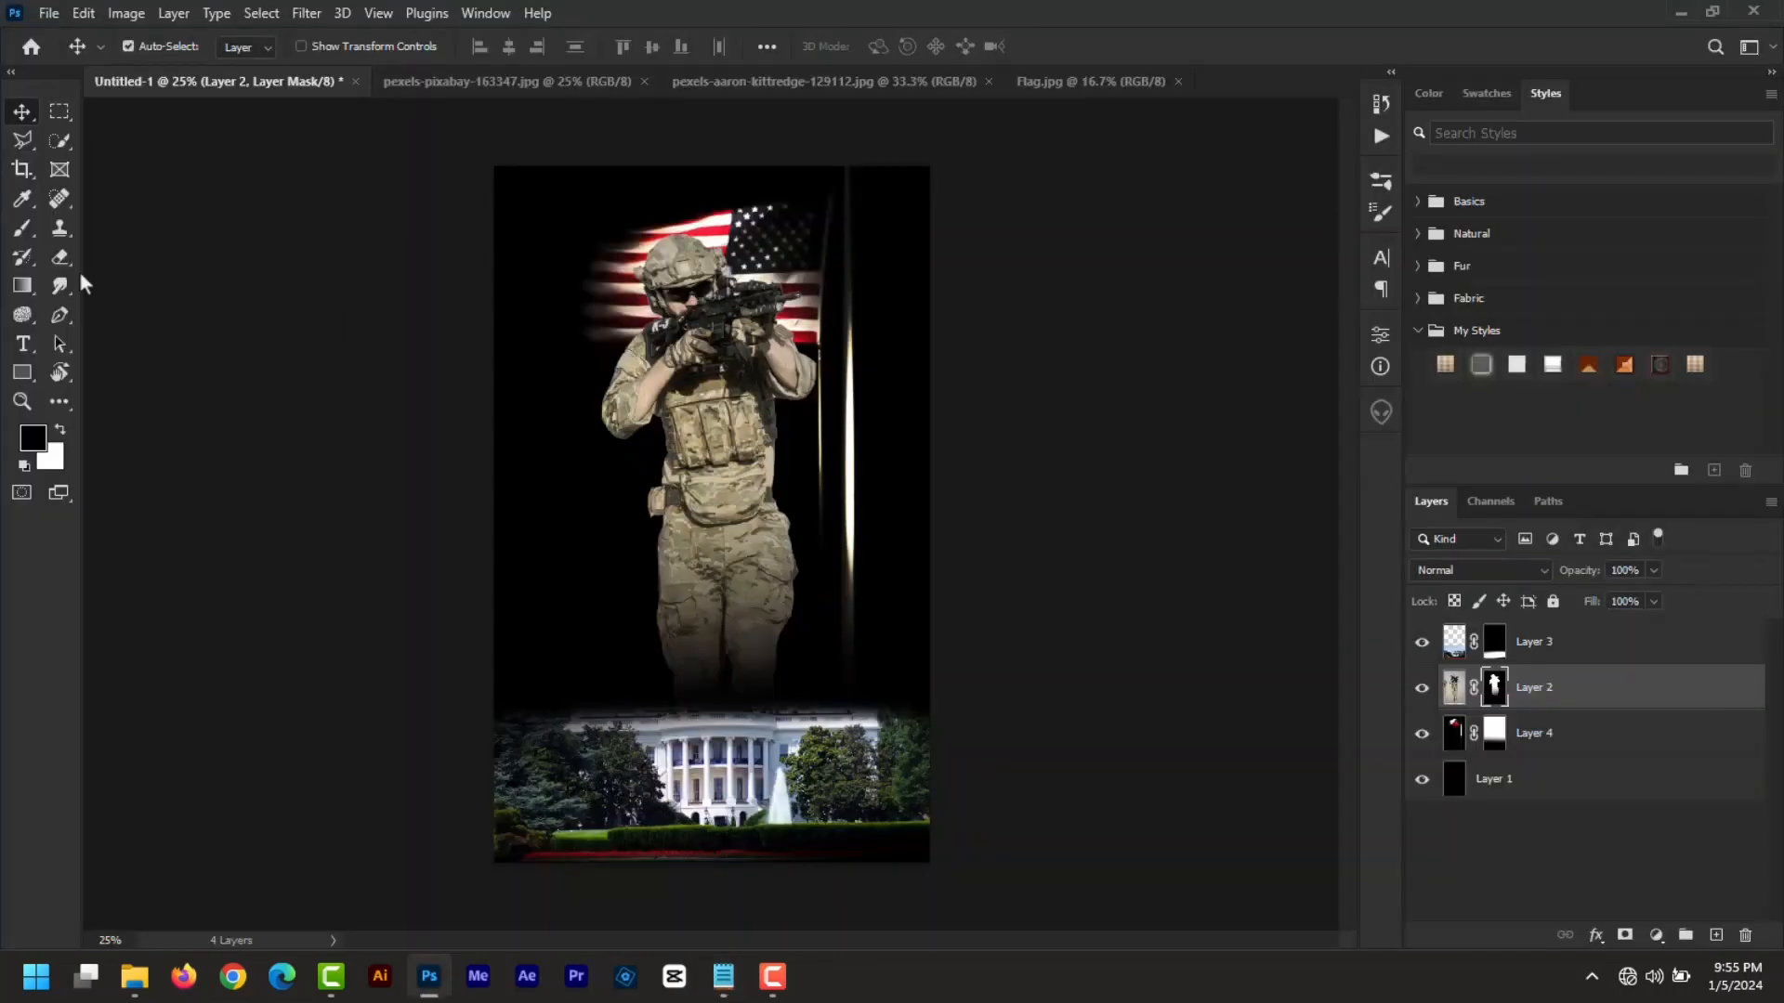
click(24, 346)
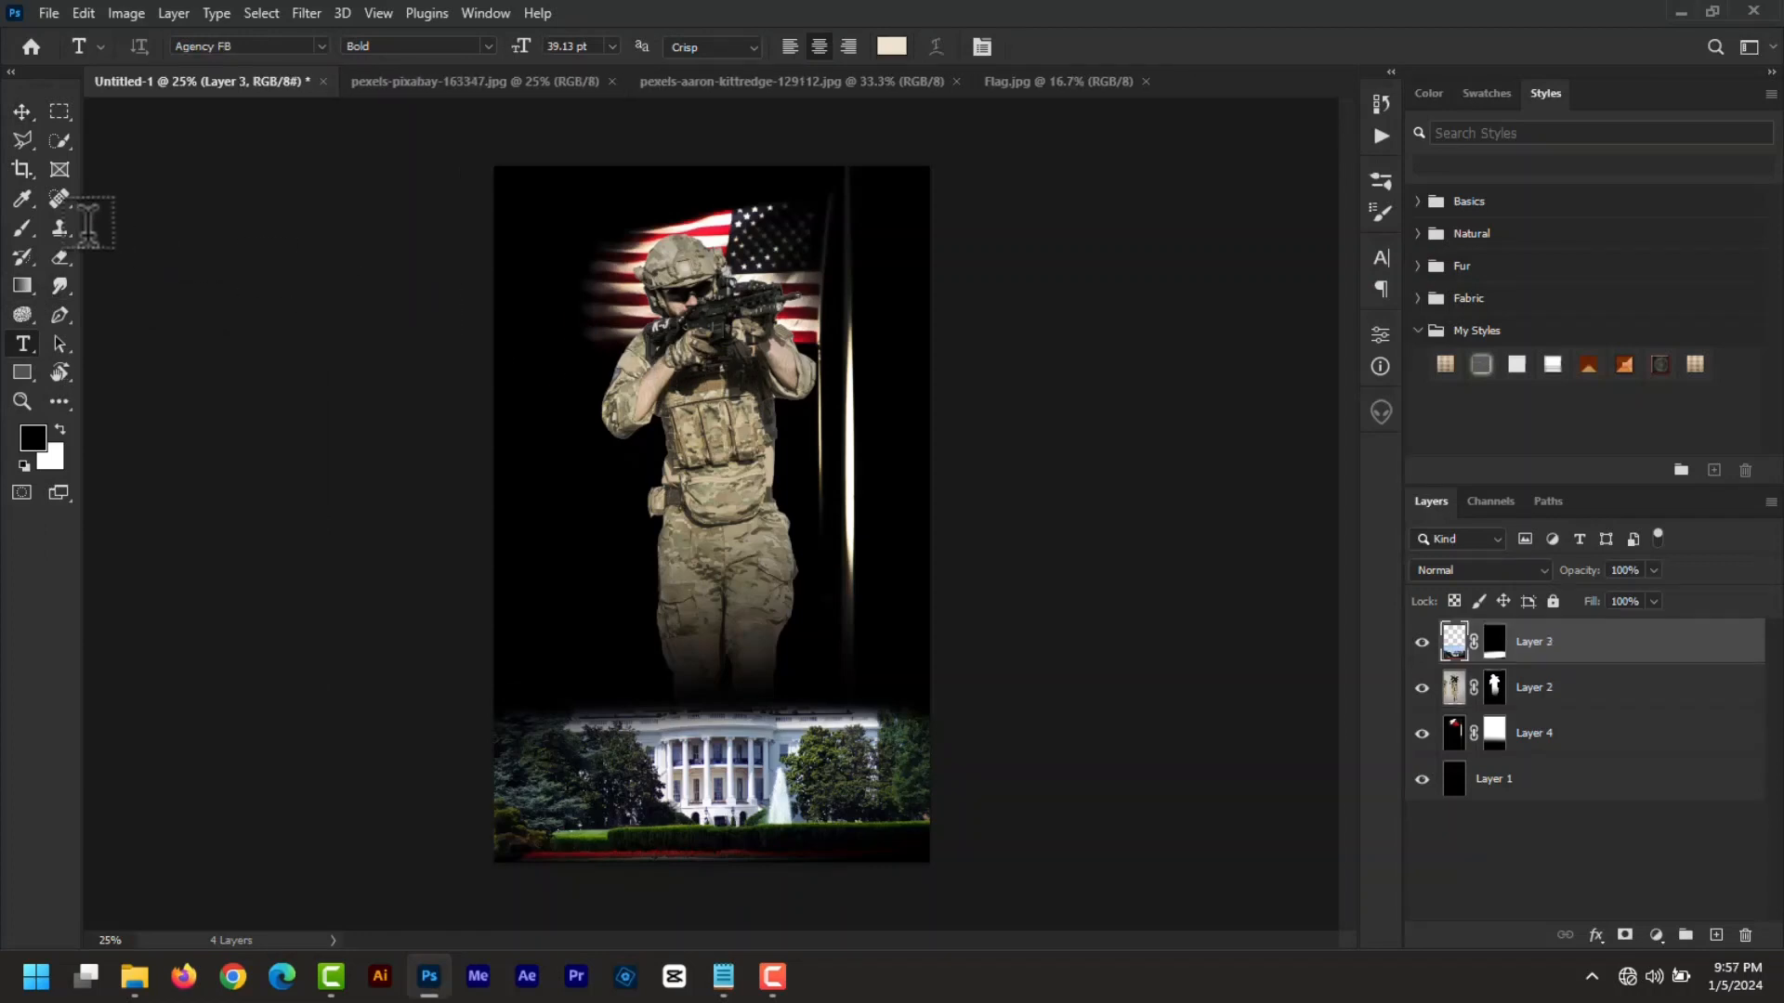
- Type the author's name near the top of the cover and set it in Antonio Regular
click(633, 247)
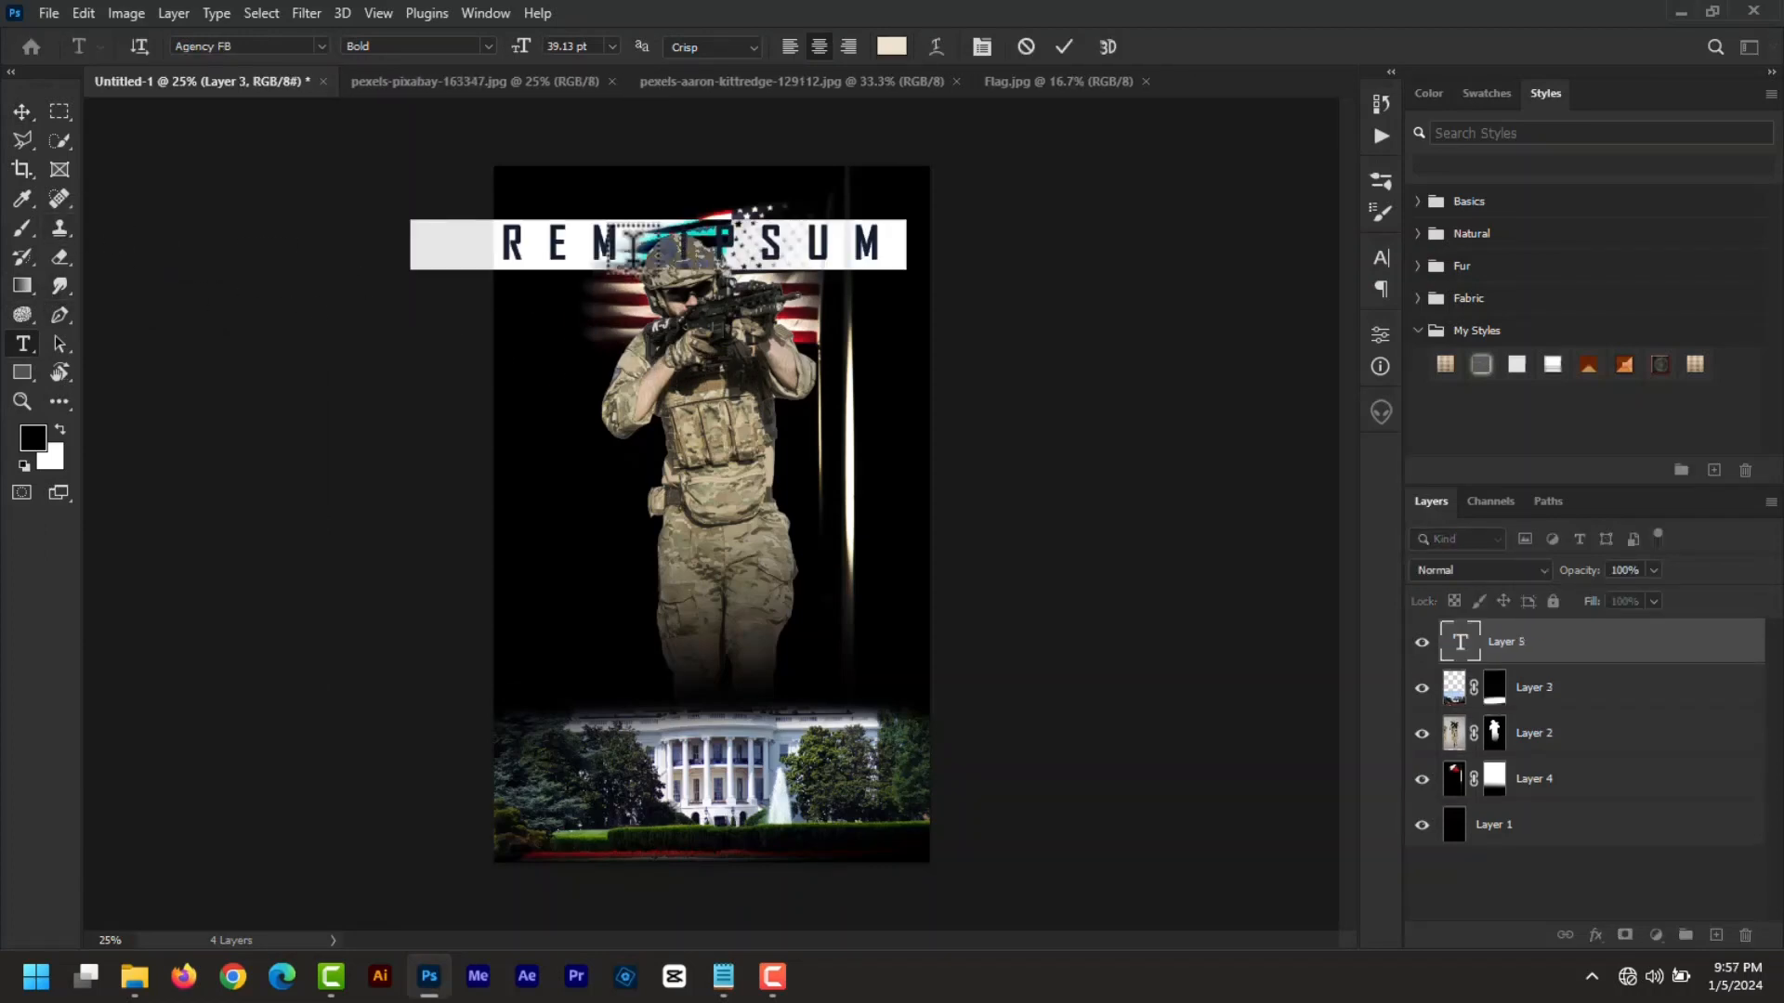
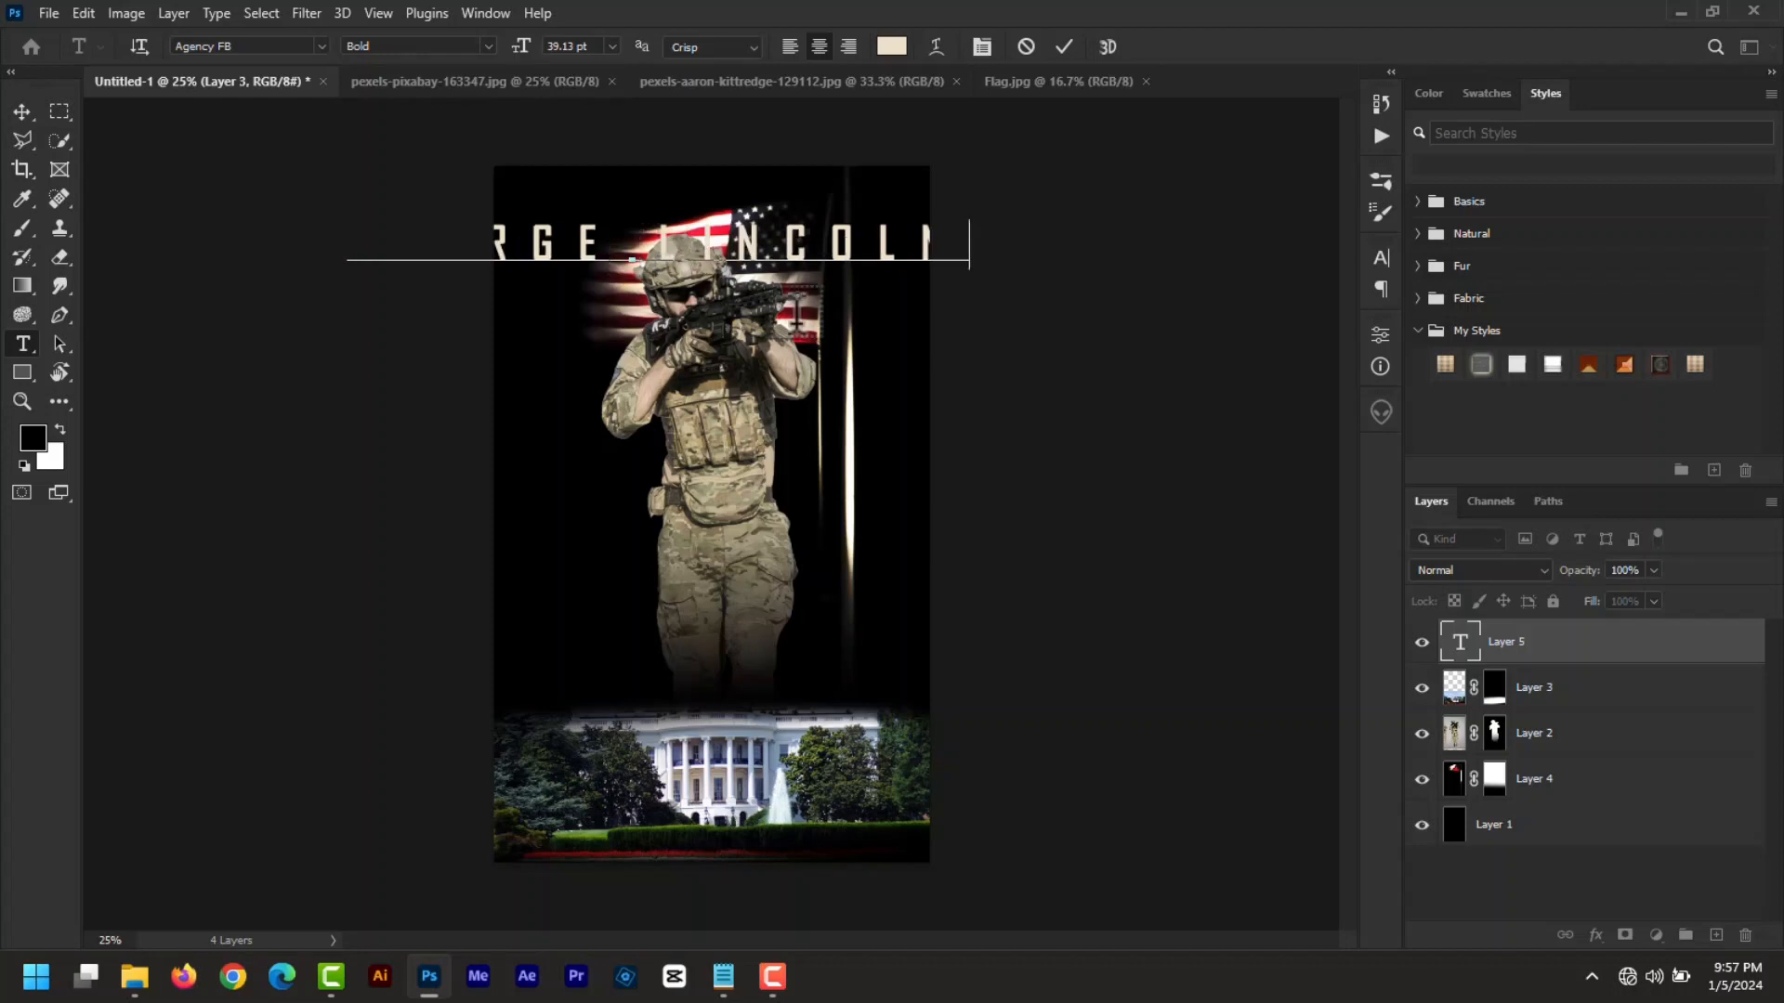
click(1464, 658)
double_click(1464, 656)
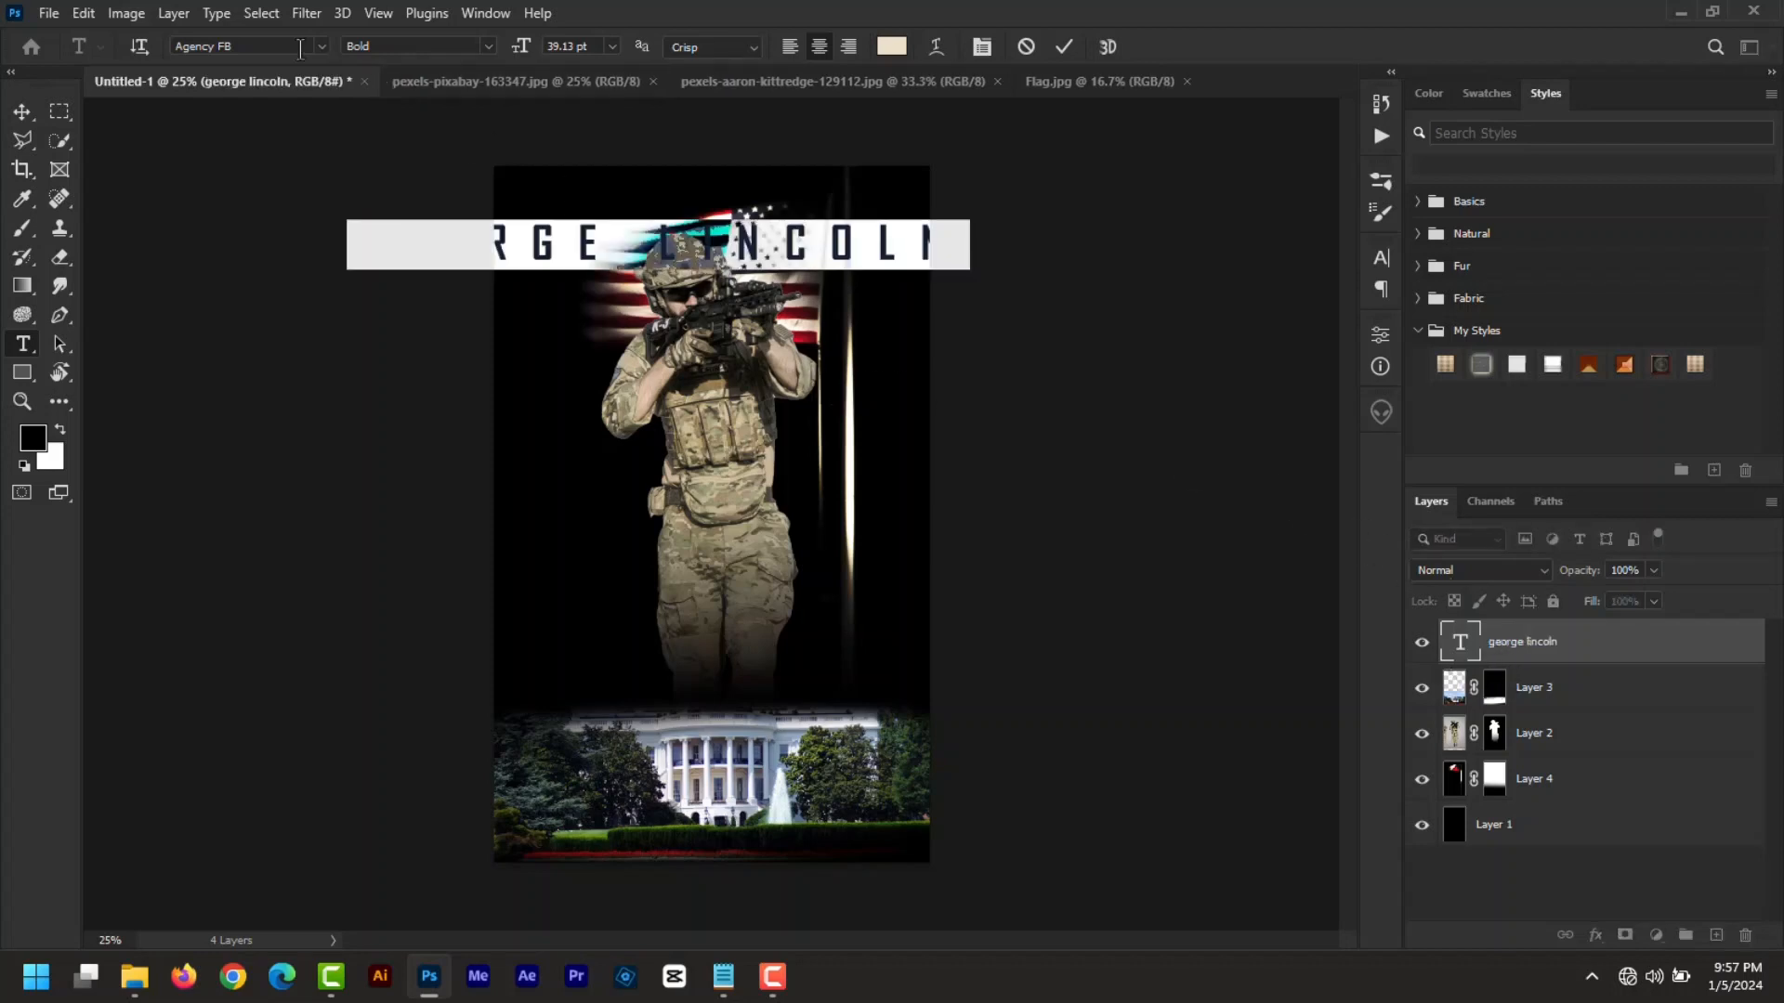
text(antonio)
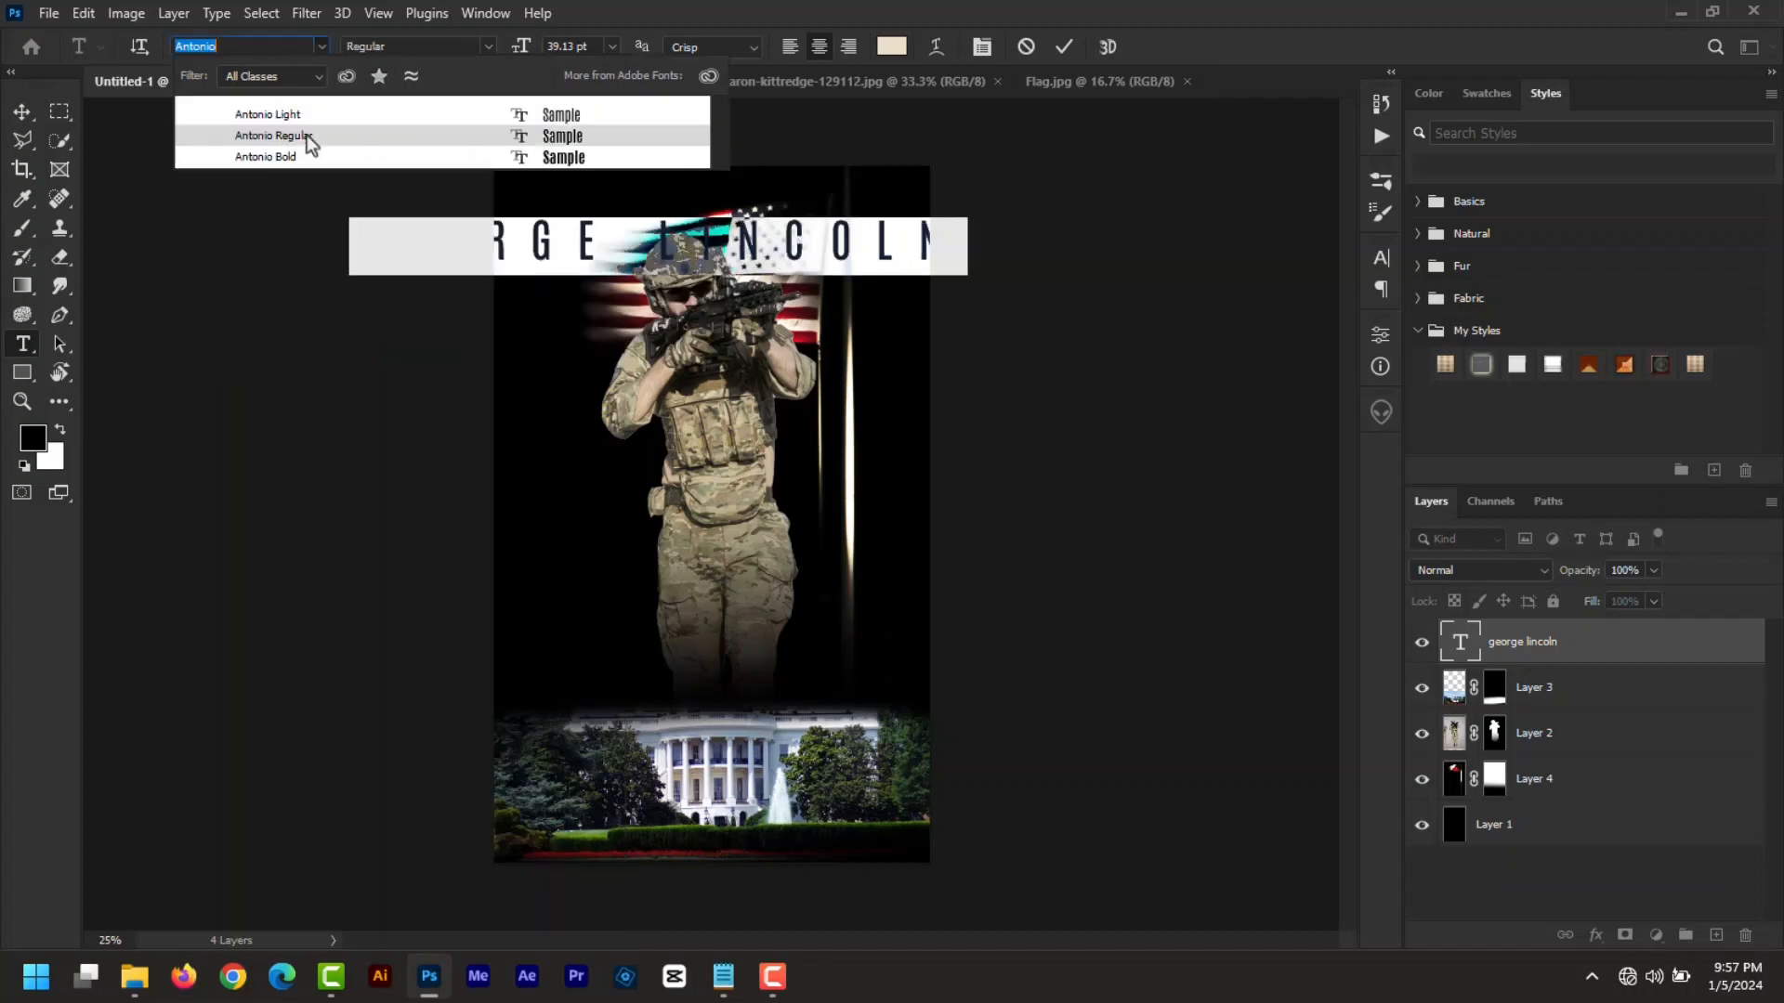
click(311, 137)
- Colour the author name tan 7f6a46, size it 25 pt, and place it across the cover top
click(892, 49)
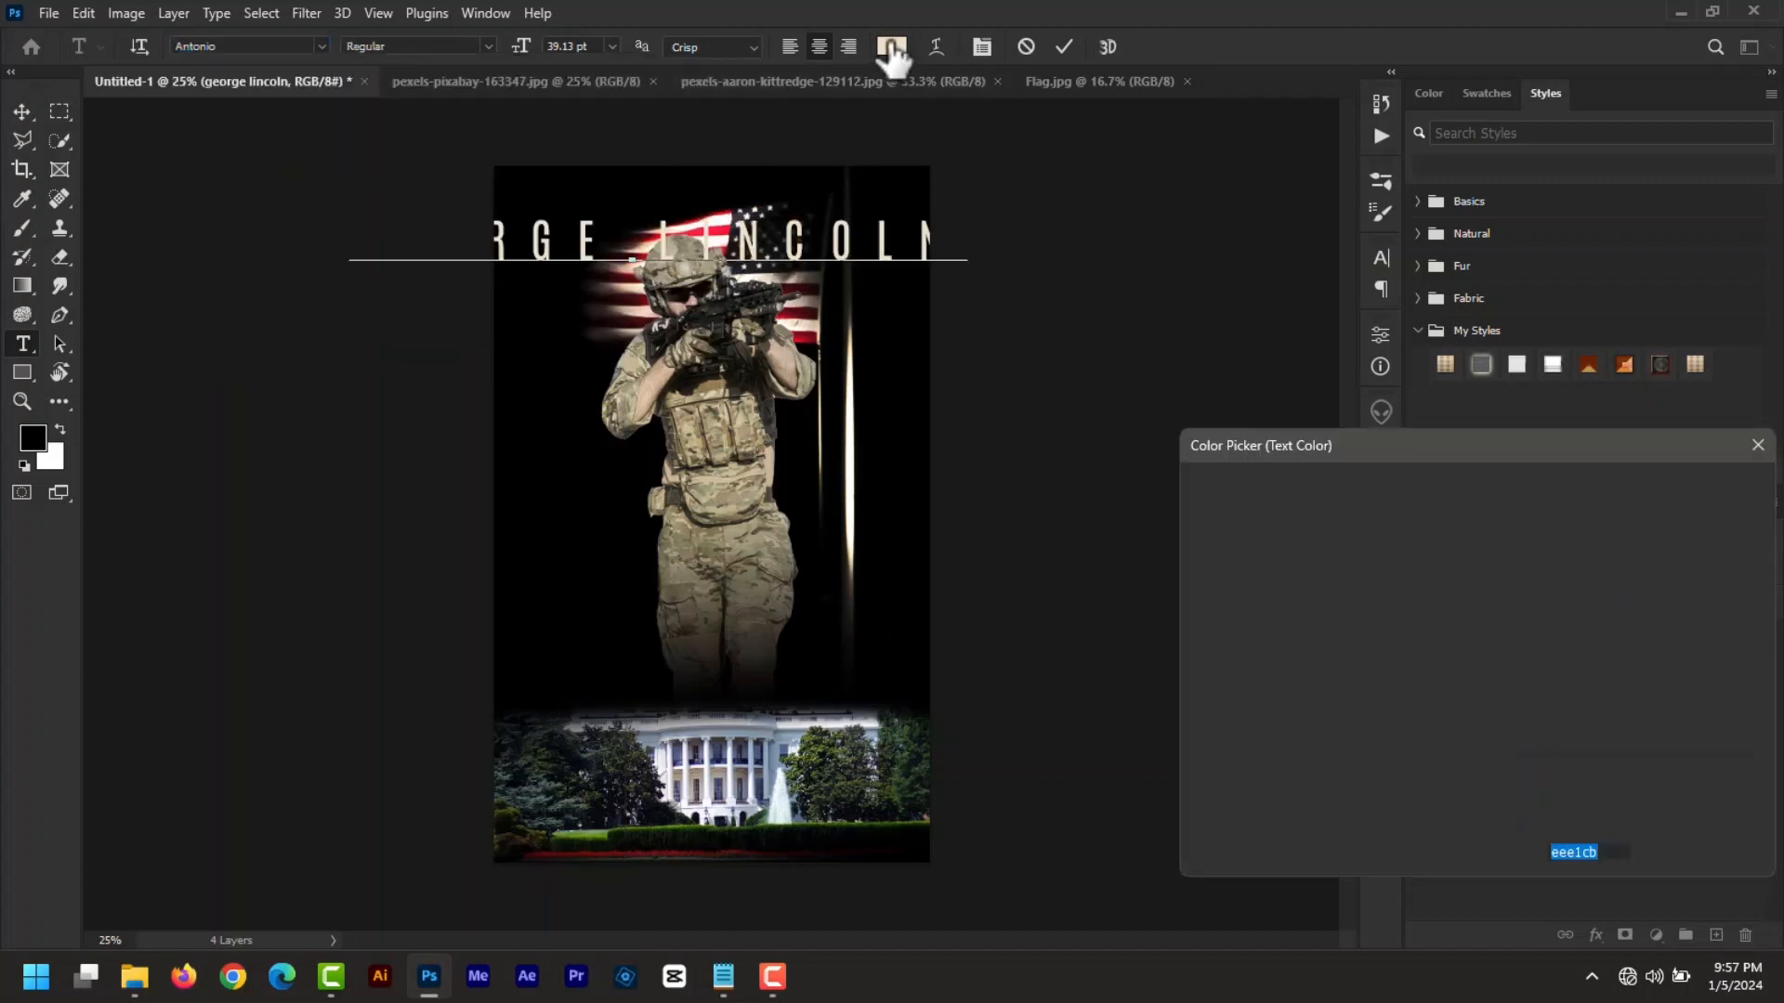
click(1317, 641)
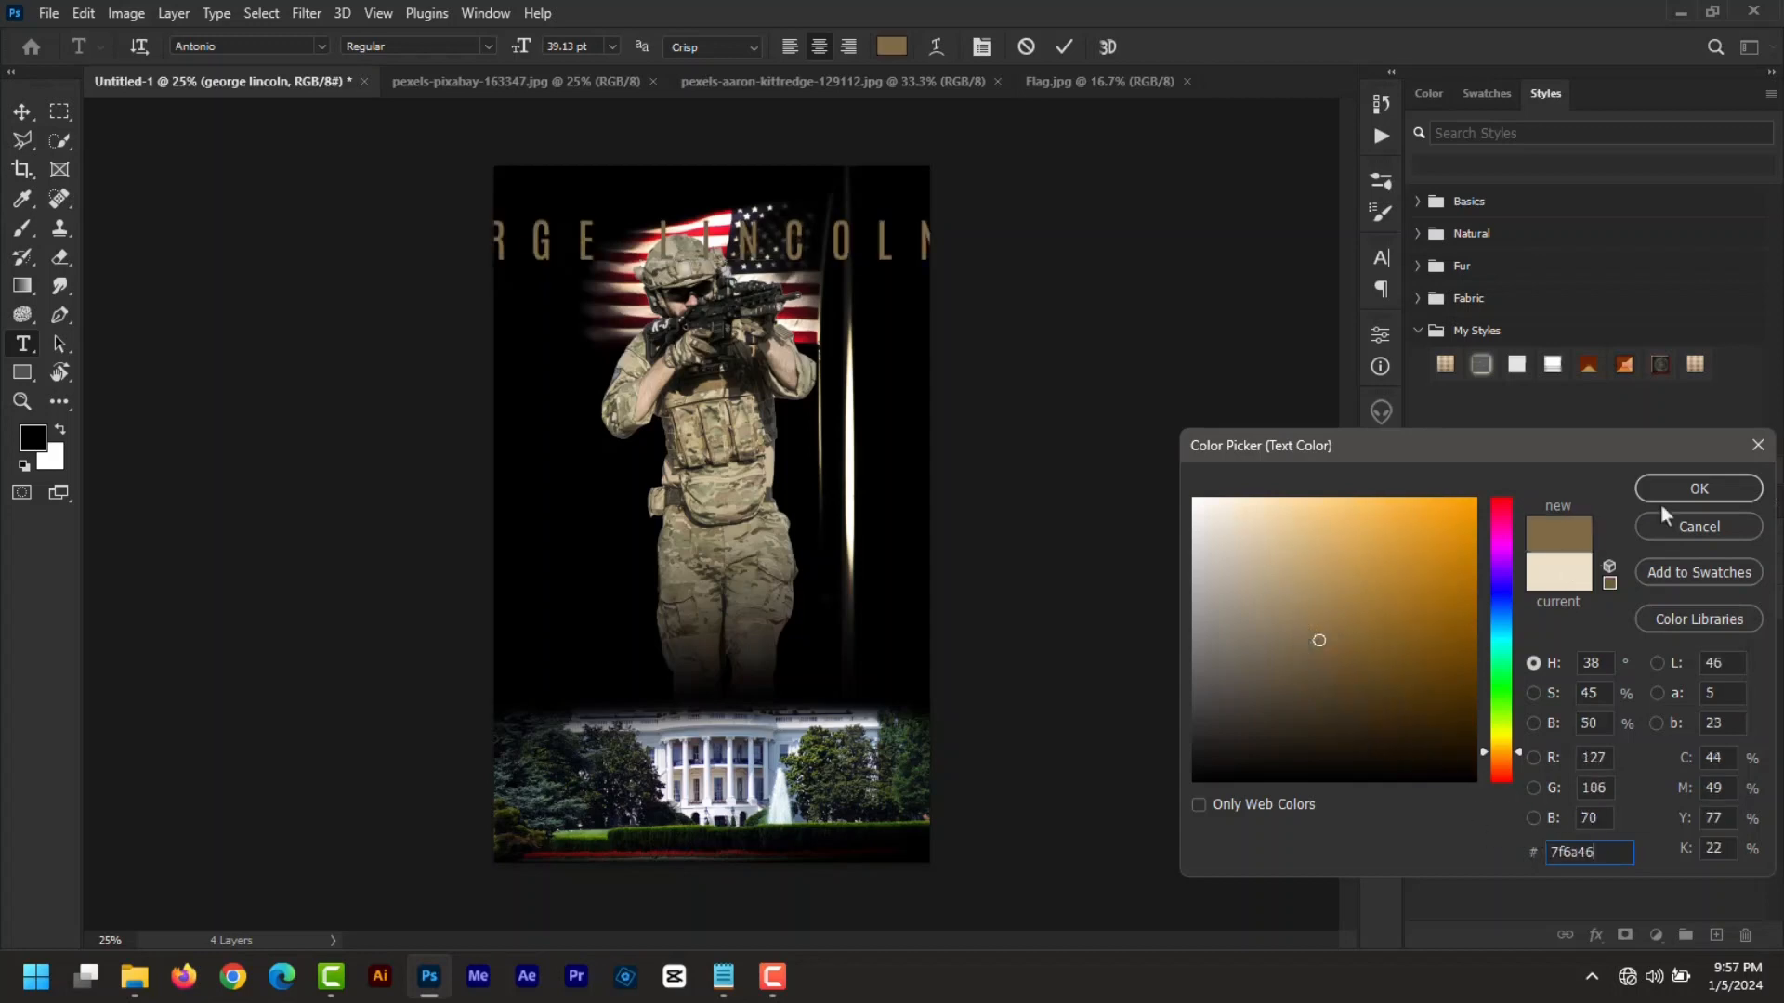
click(1697, 493)
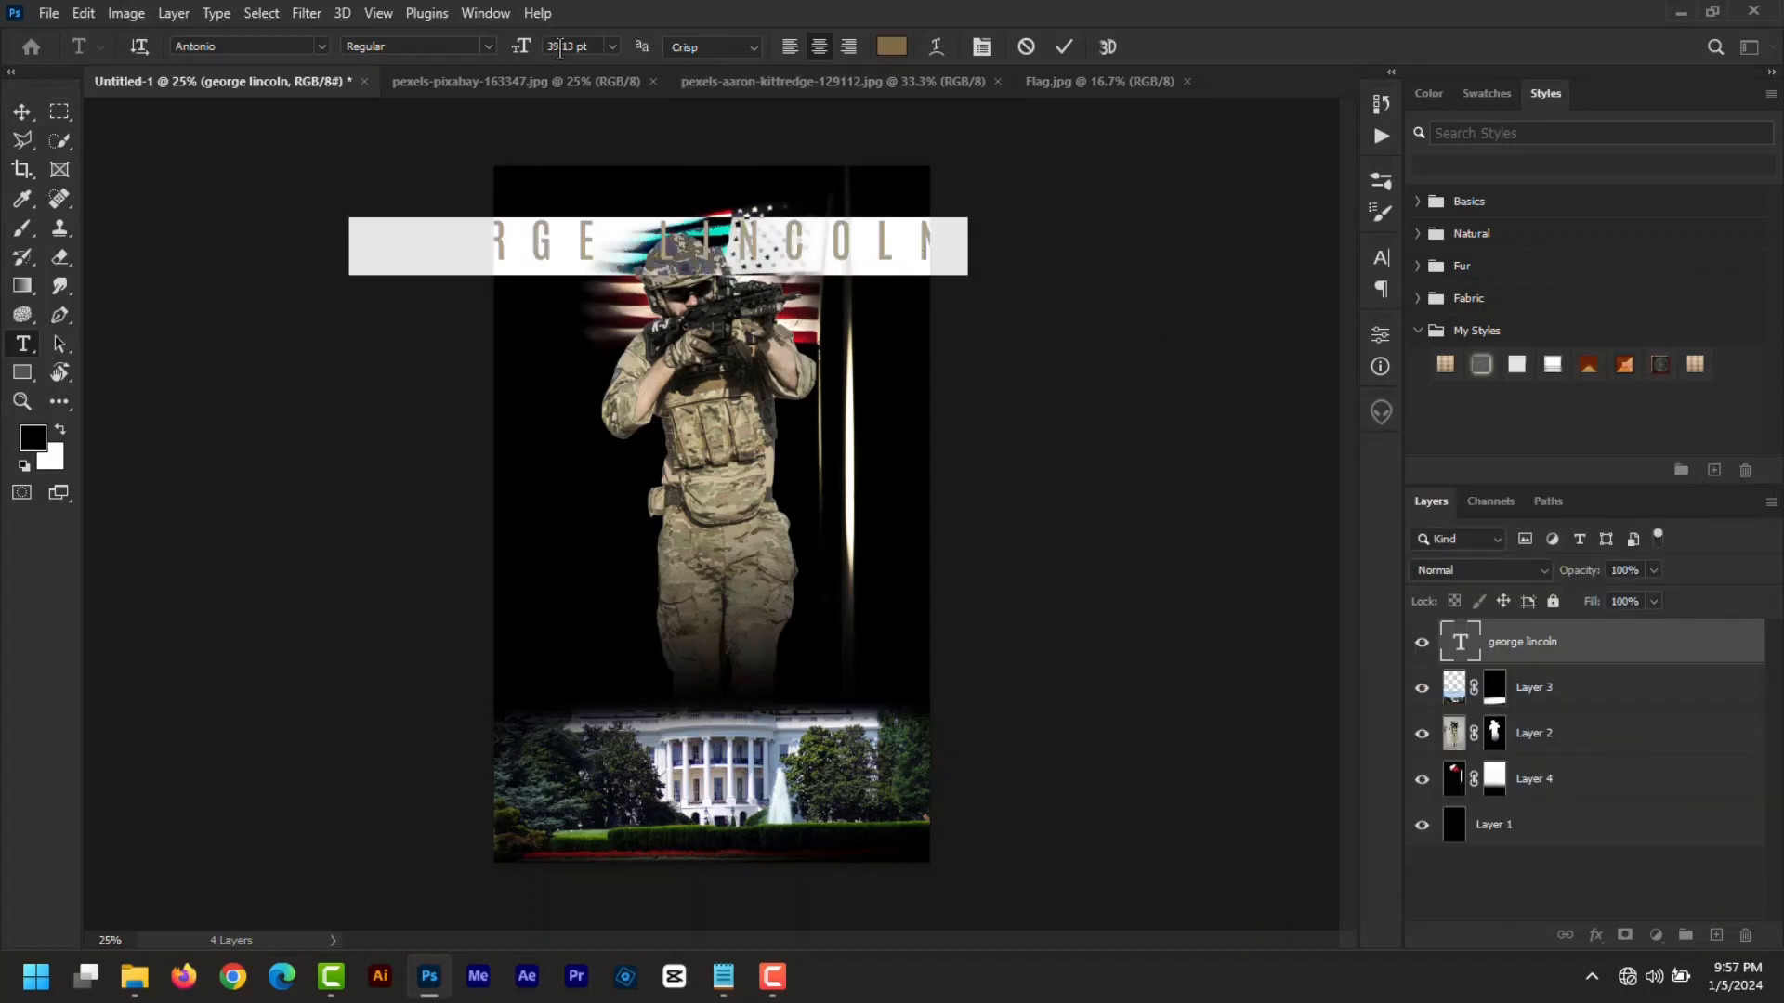
drag(525, 51, 513, 58)
drag(940, 289, 1001, 225)
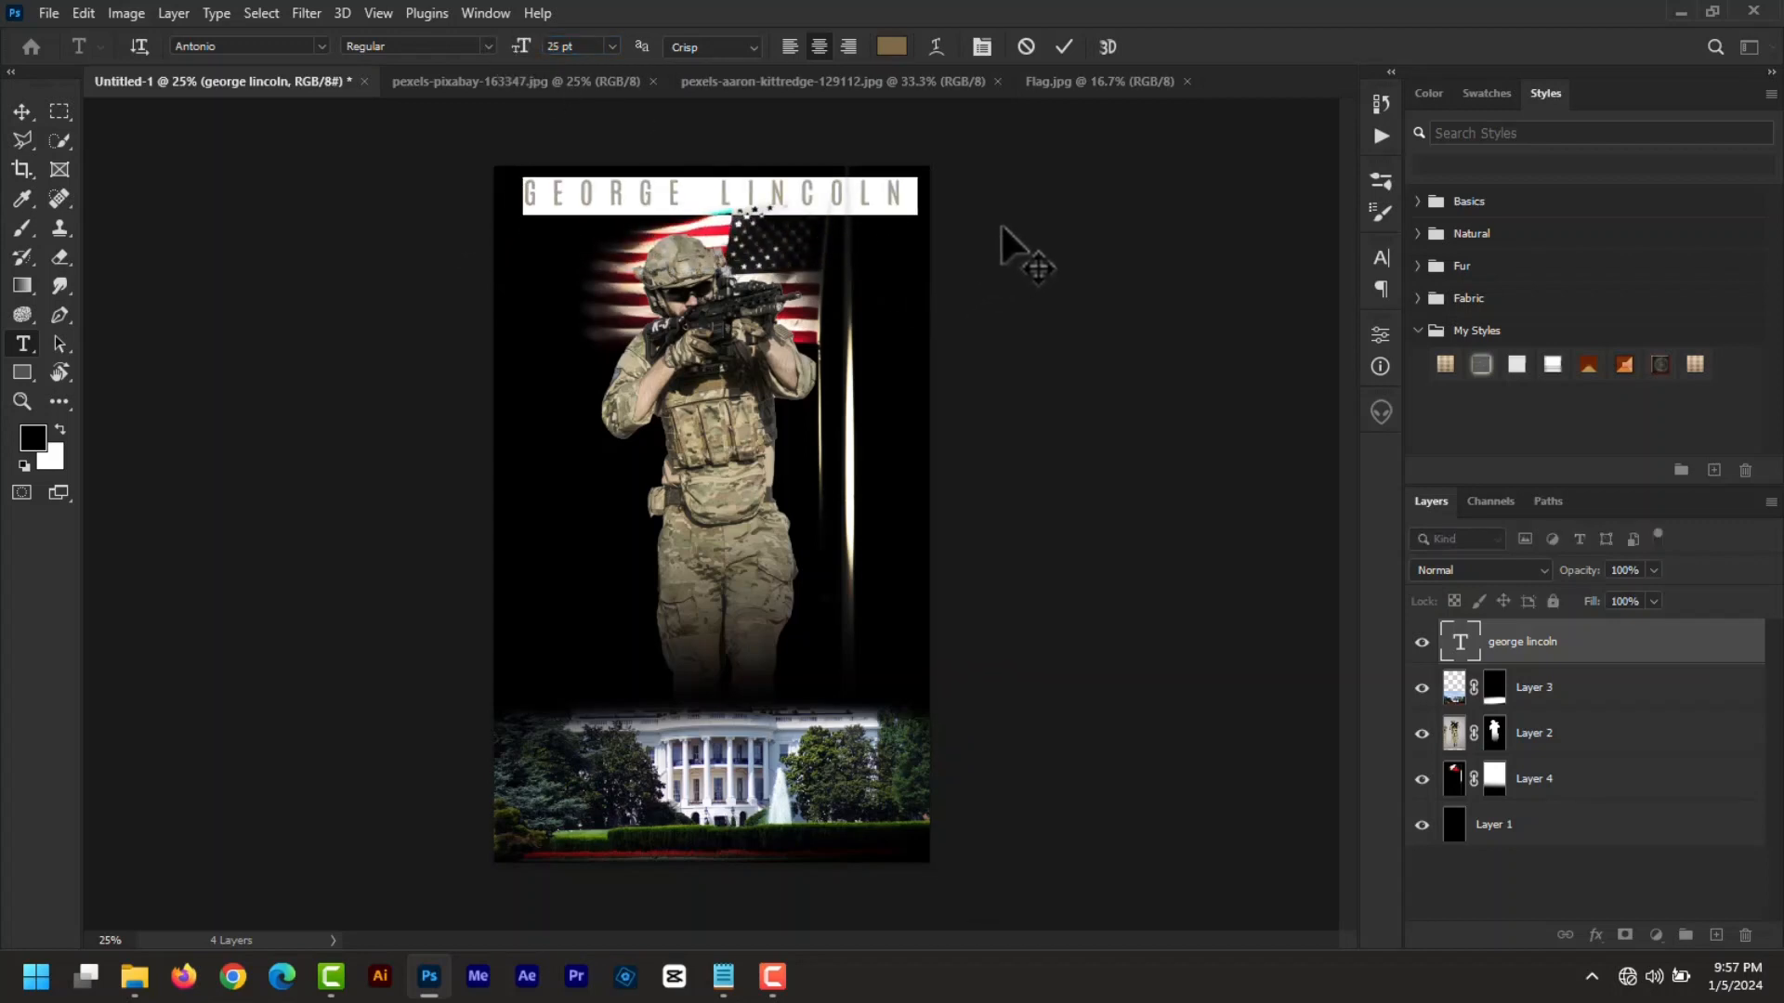
click(1065, 44)
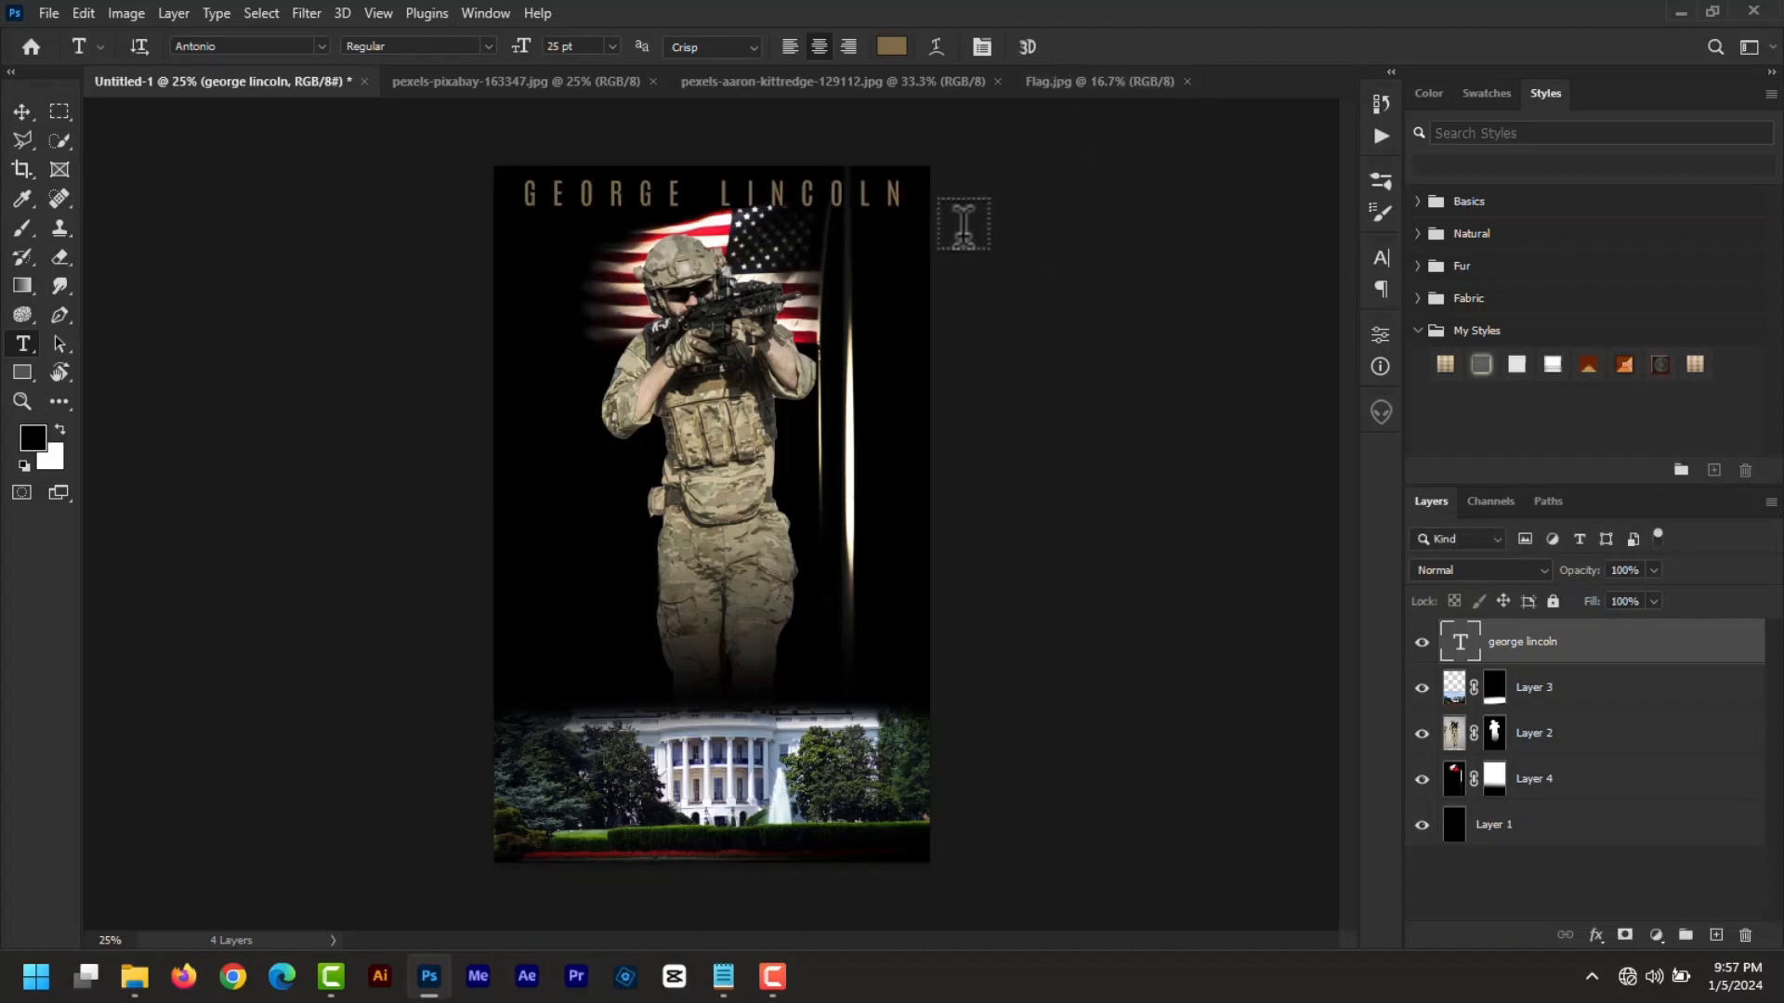
key(v)
key(shift+Down)
key(shift+Down)
key(shift+Down)
key(shift+Down)
key(shift+Down)
key(shift+Down)
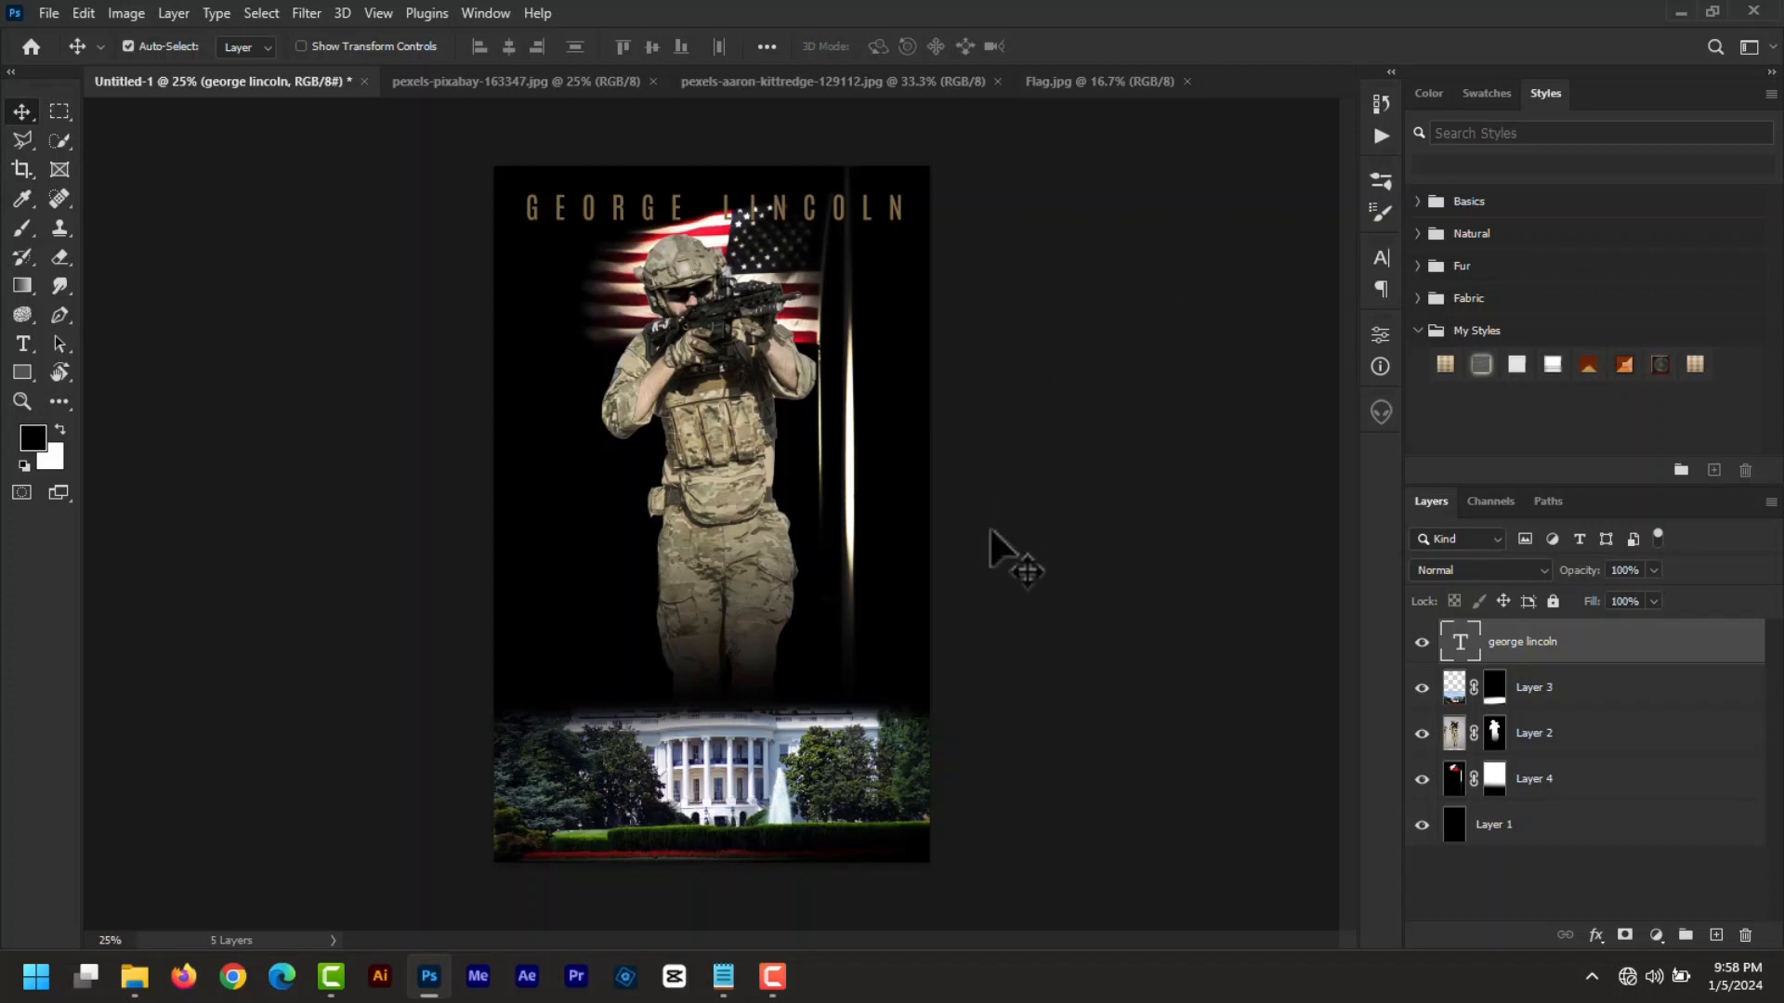
- Add a large 89 pt HOME title text layer over the soldier
click(28, 344)
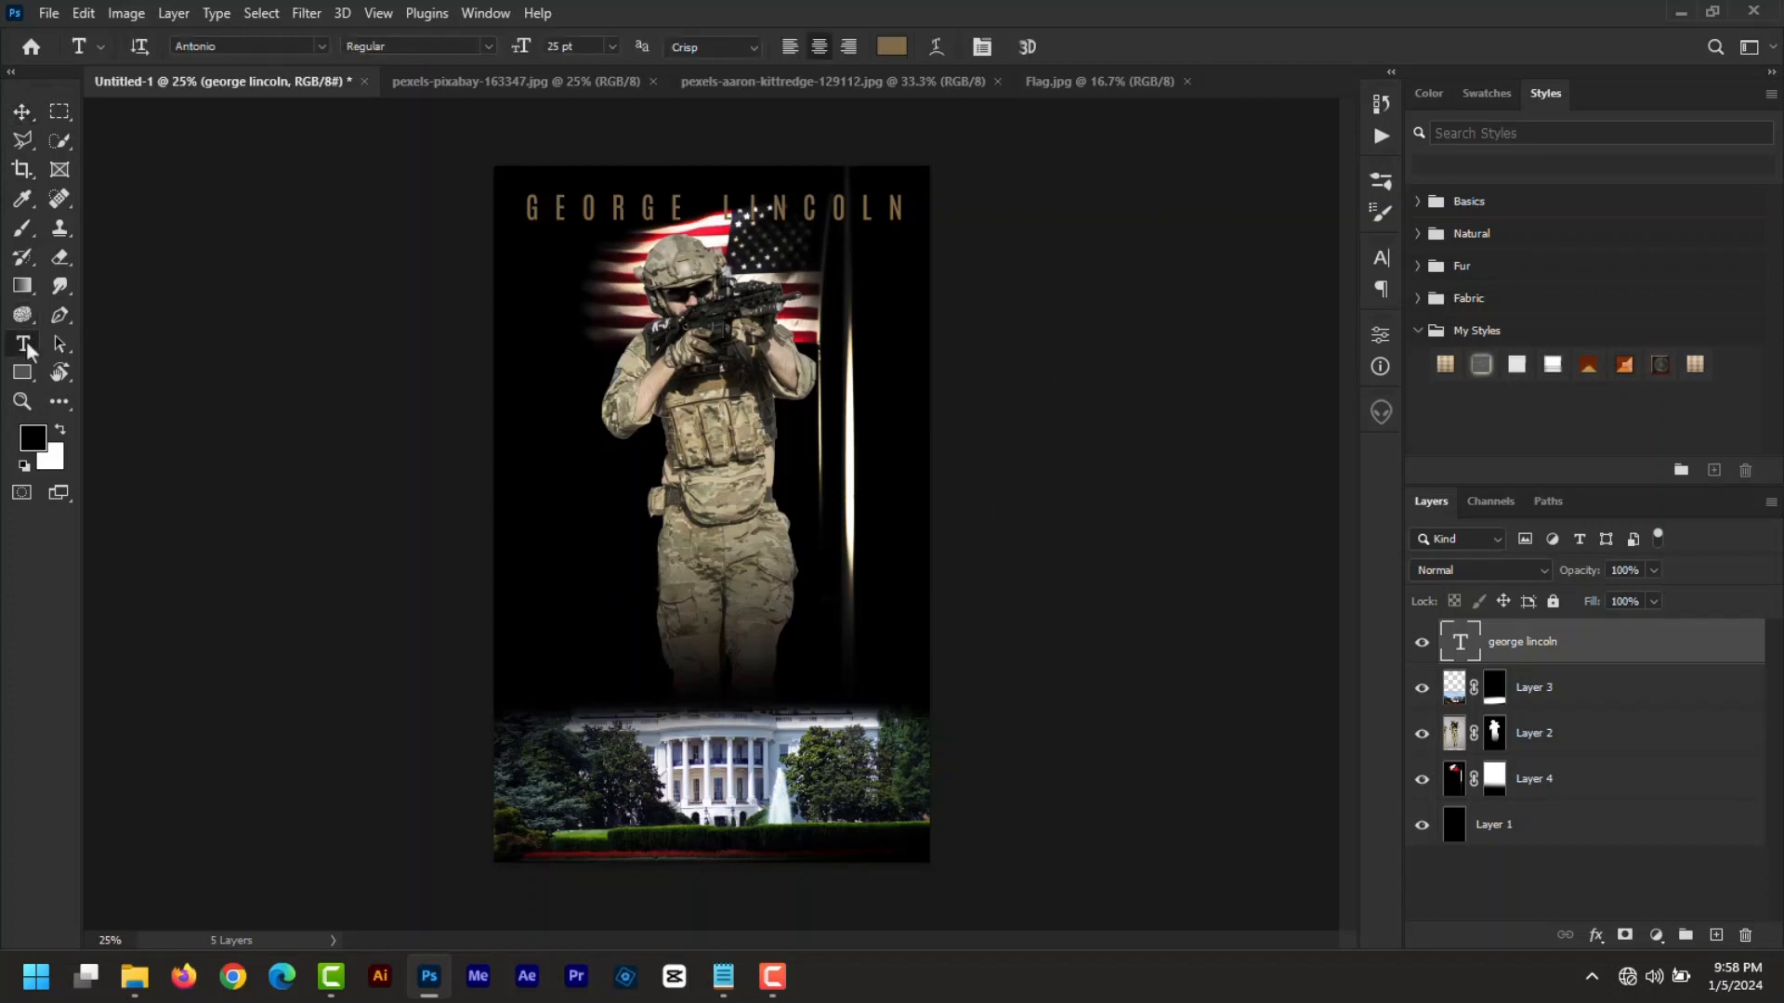
click(613, 367)
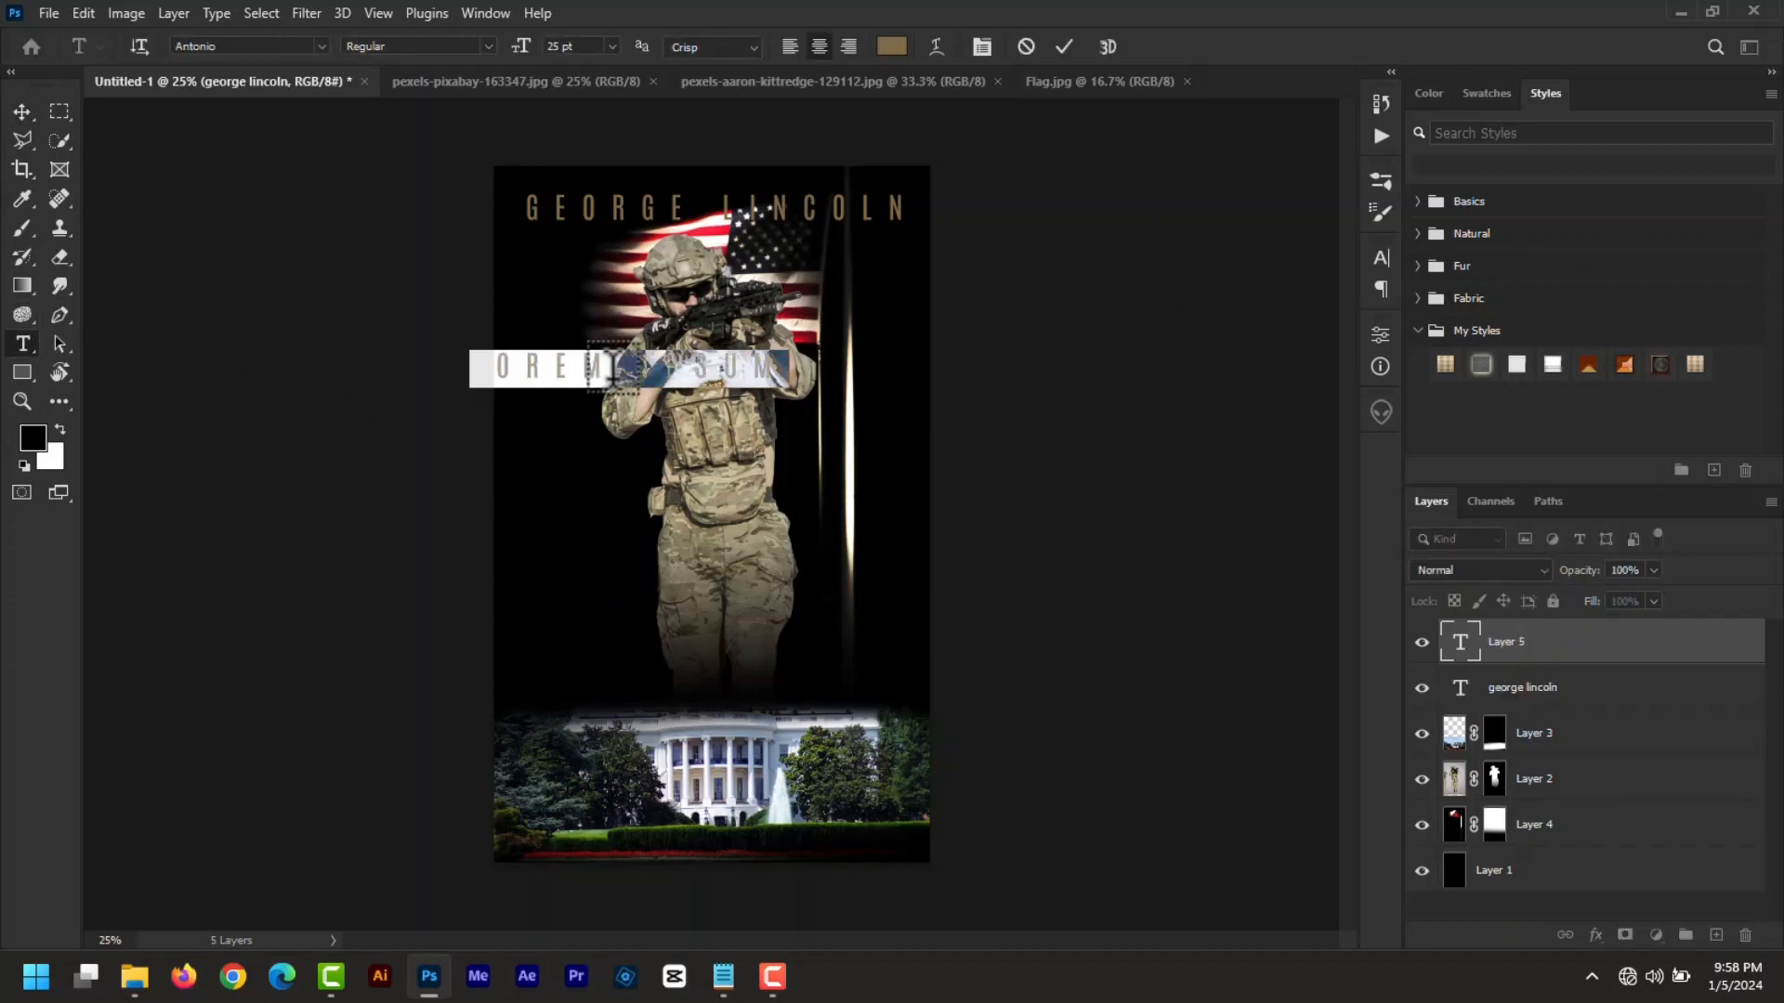
key(BackSpace)
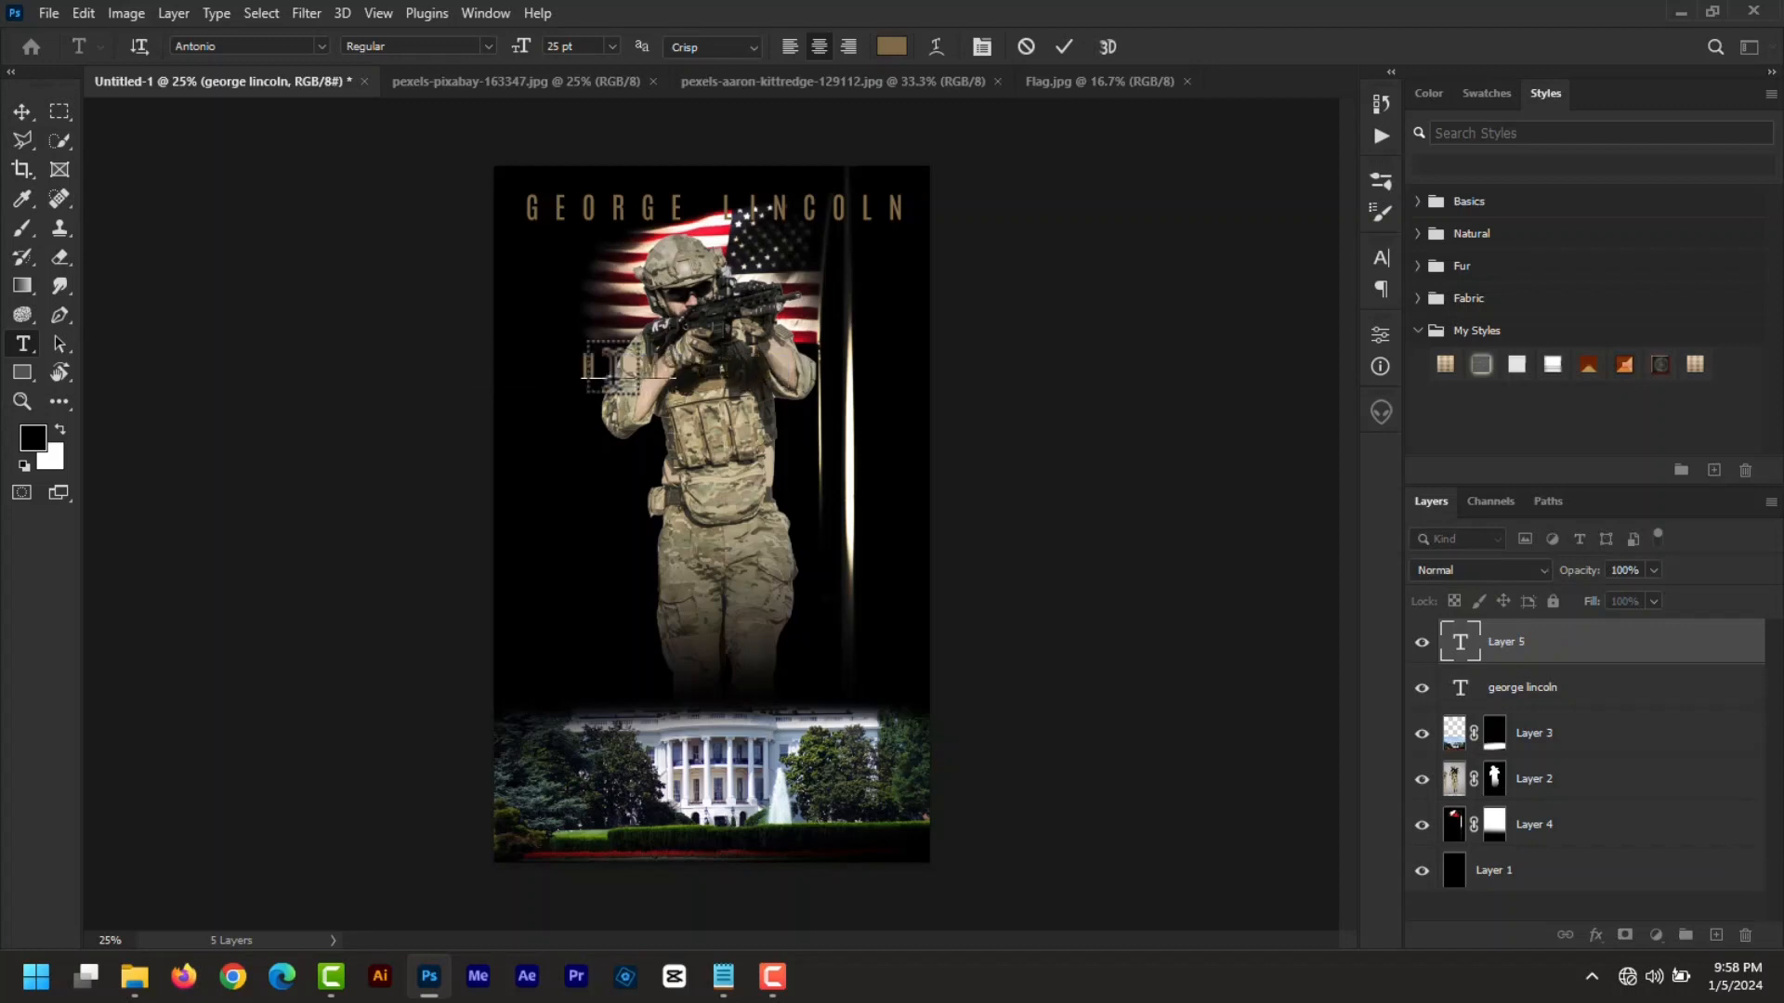
text(HOME)
double_click(1459, 647)
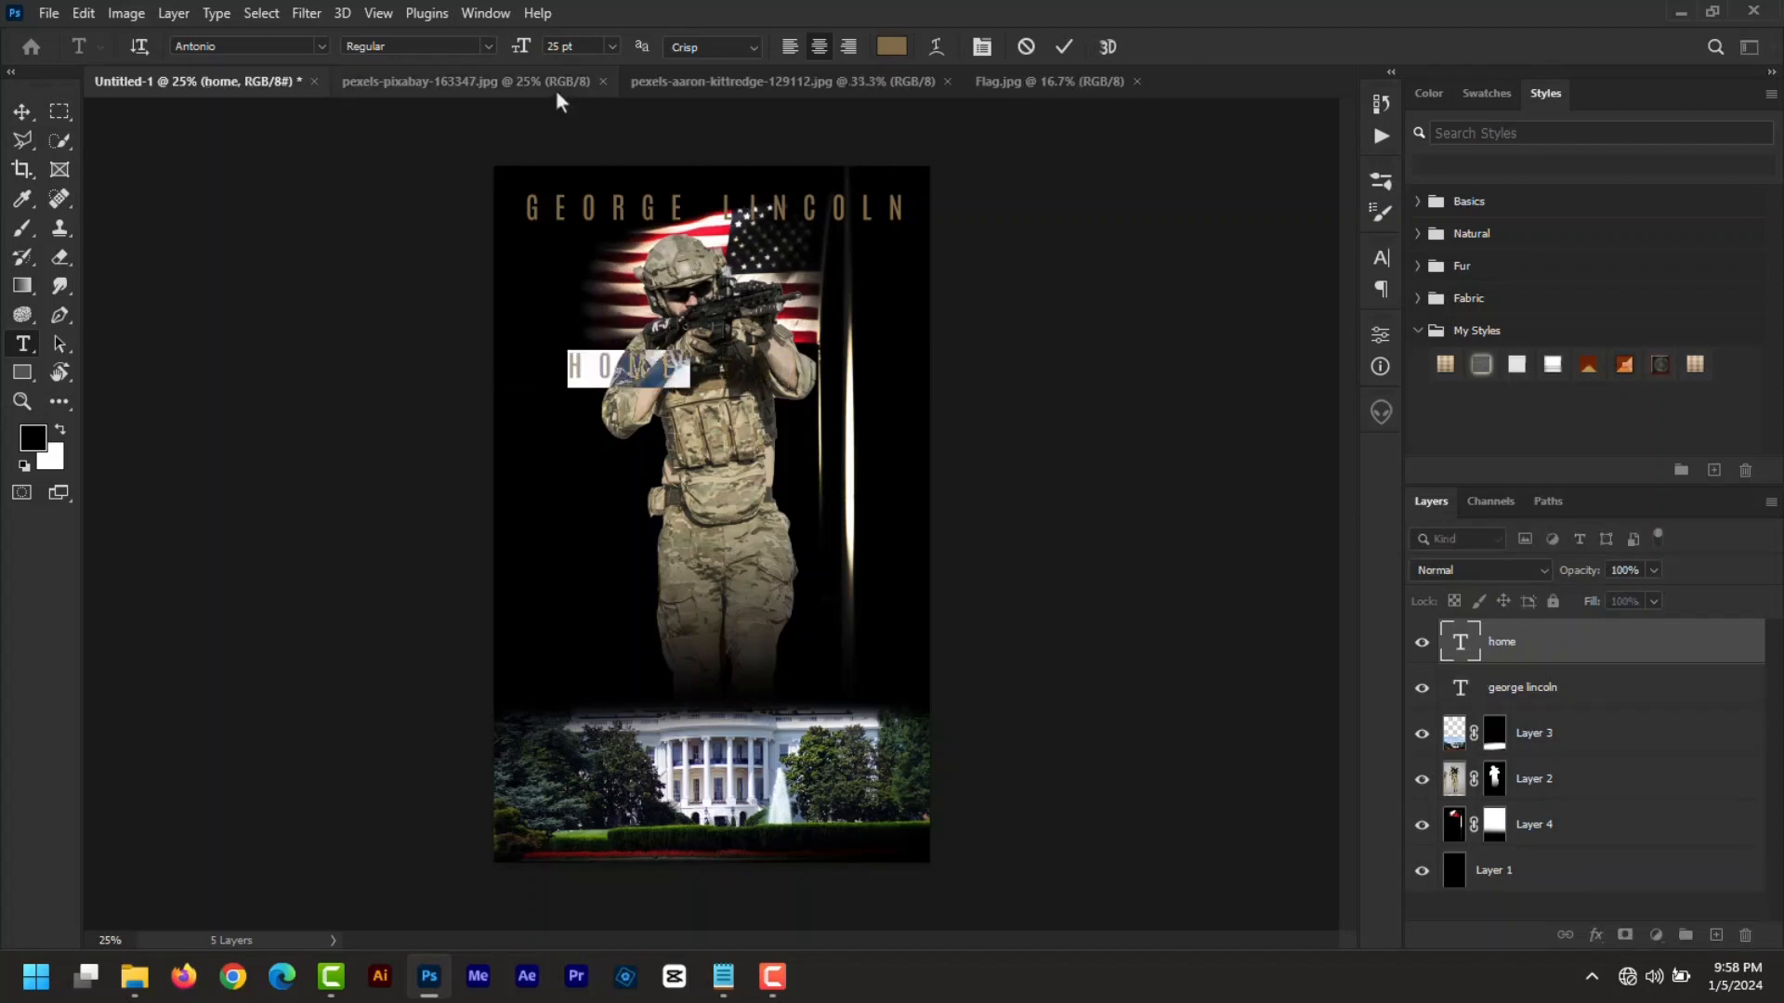
drag(523, 46, 589, 48)
click(1064, 47)
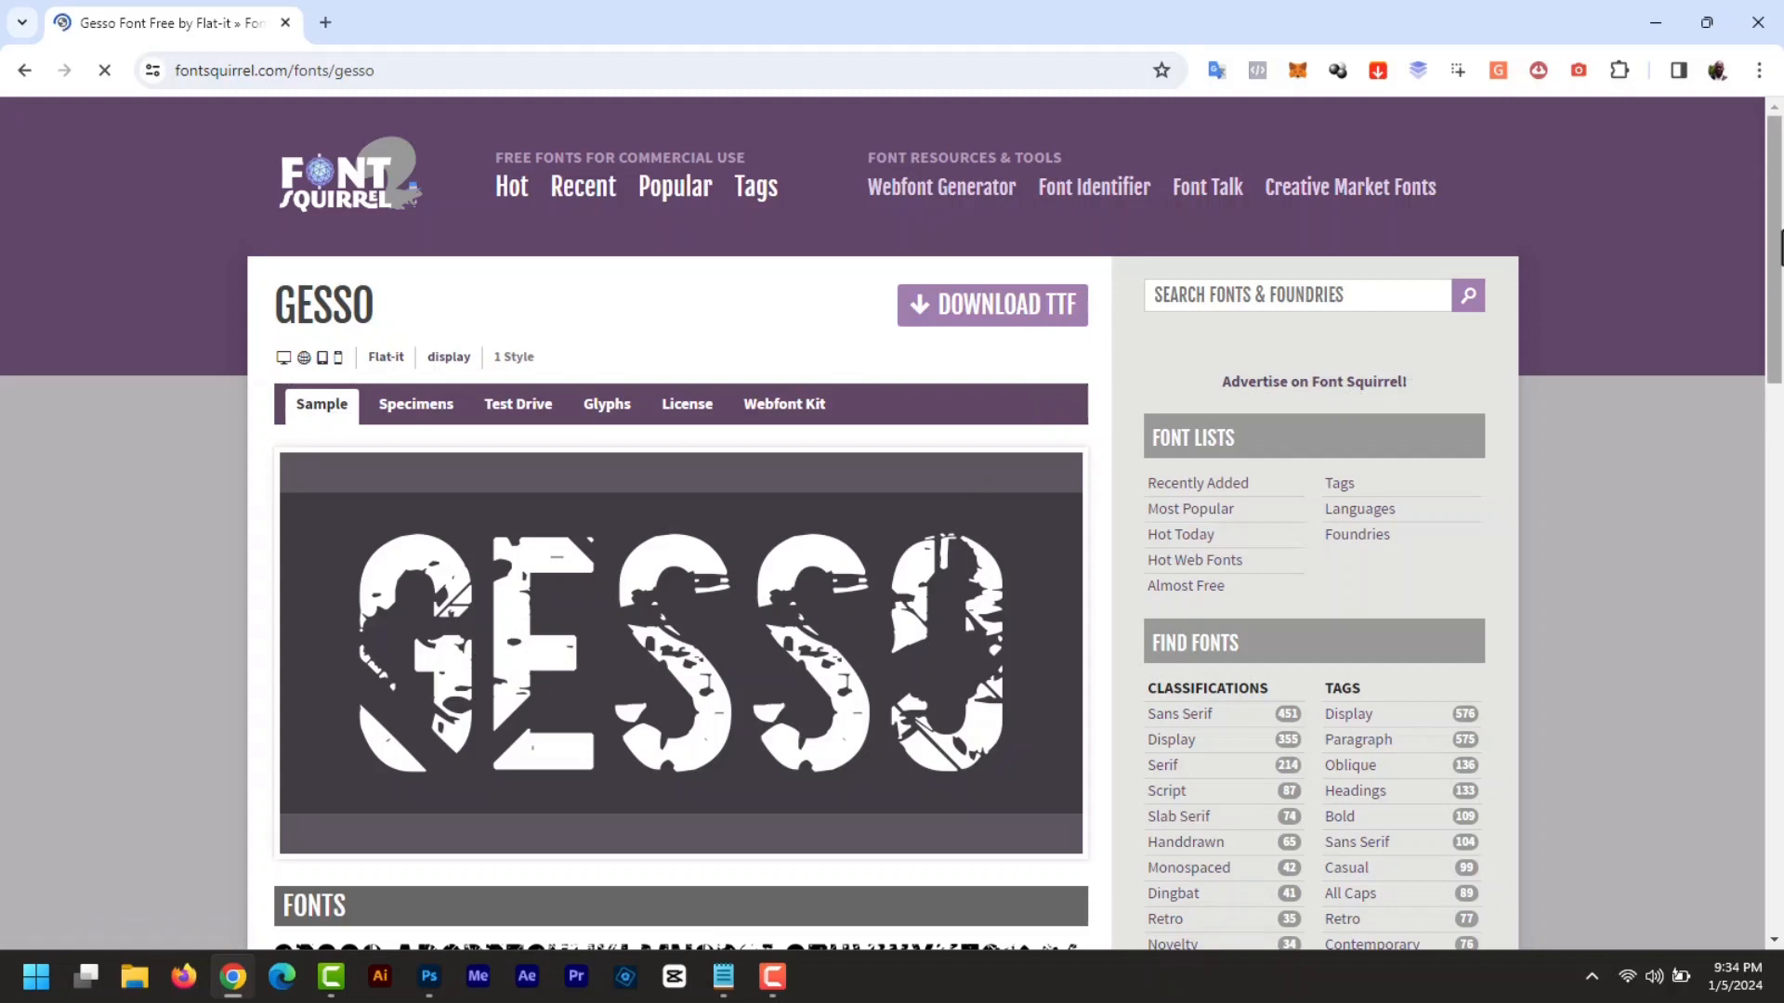
scroll(1781, 247, down, 8)
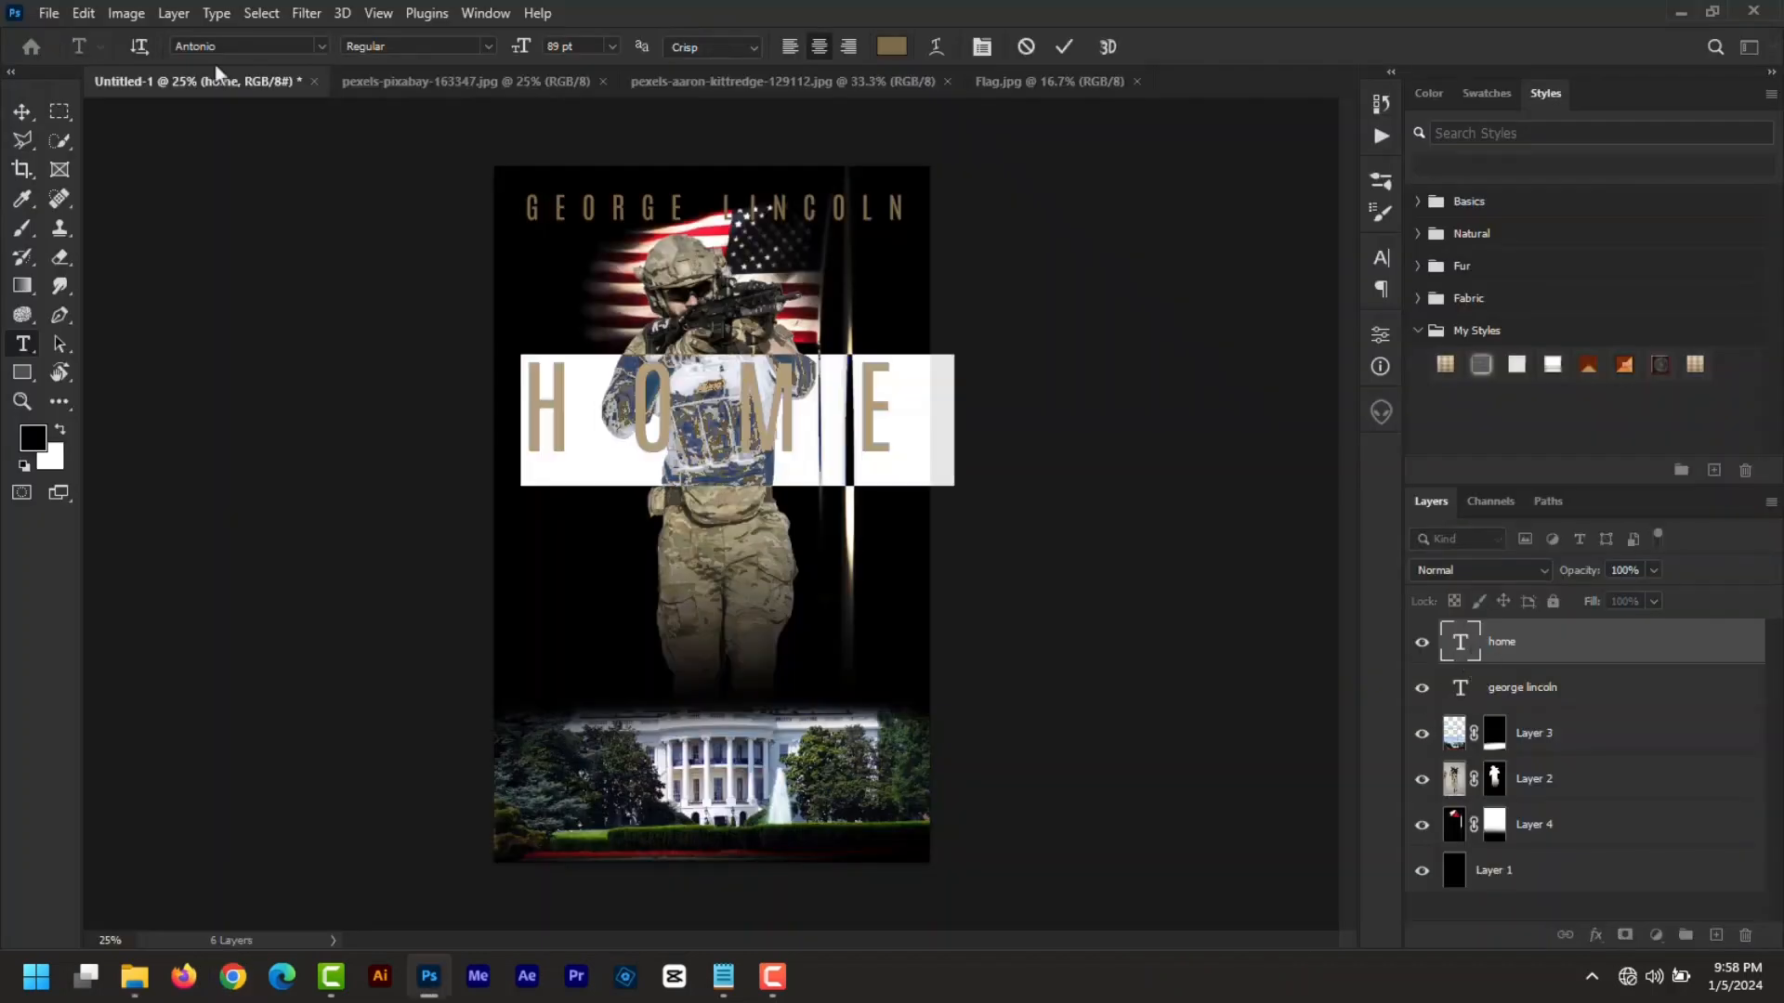
- Set HOME in the Gesso font at about 120 pt with tighter letter spacing
text(gesso)
click(263, 118)
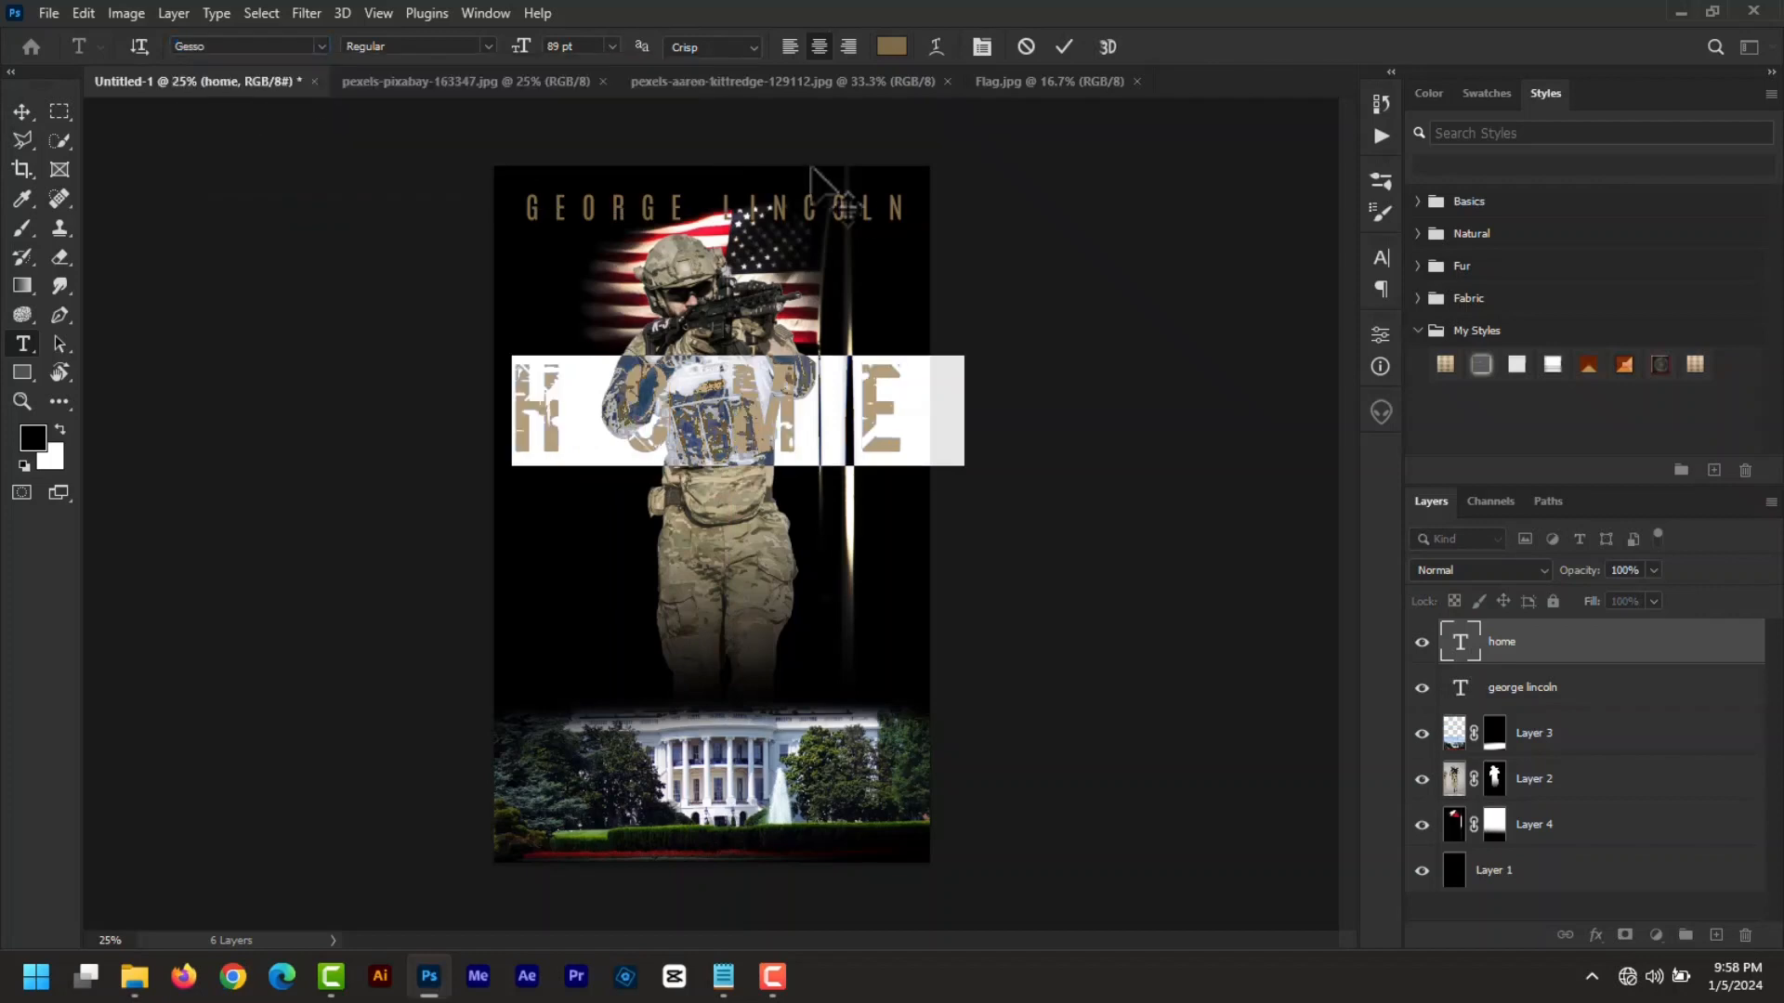
drag(525, 54, 557, 68)
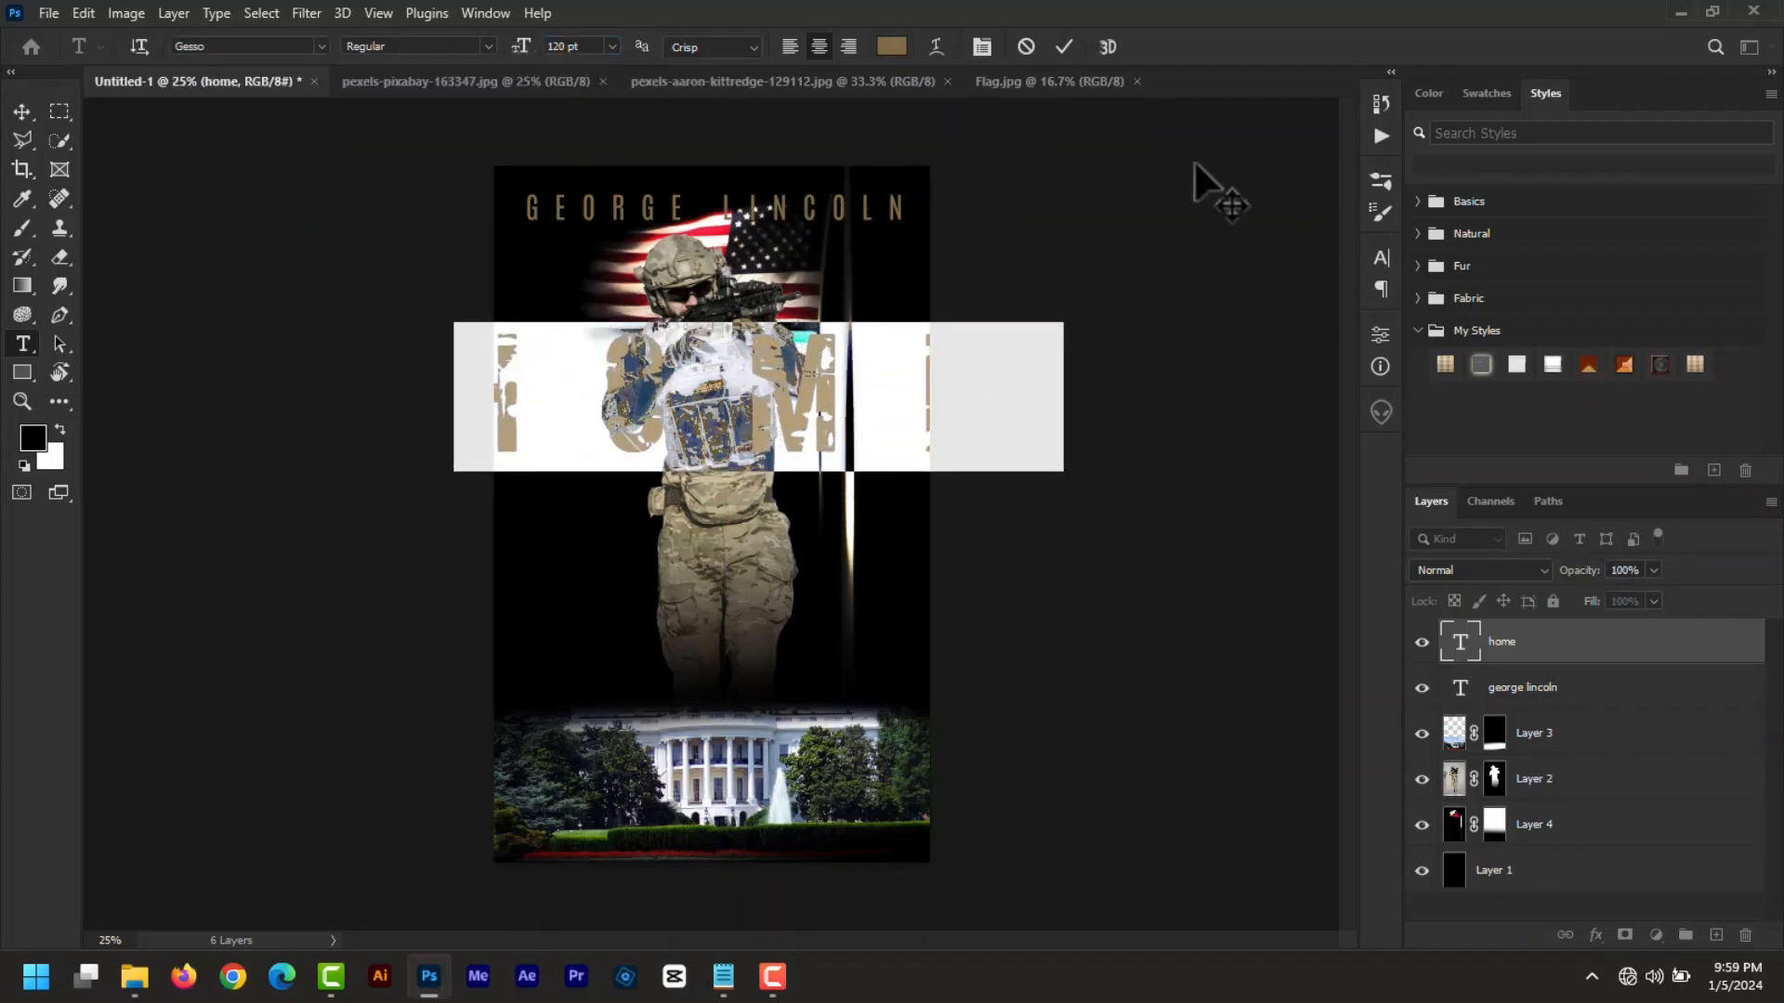
click(1382, 260)
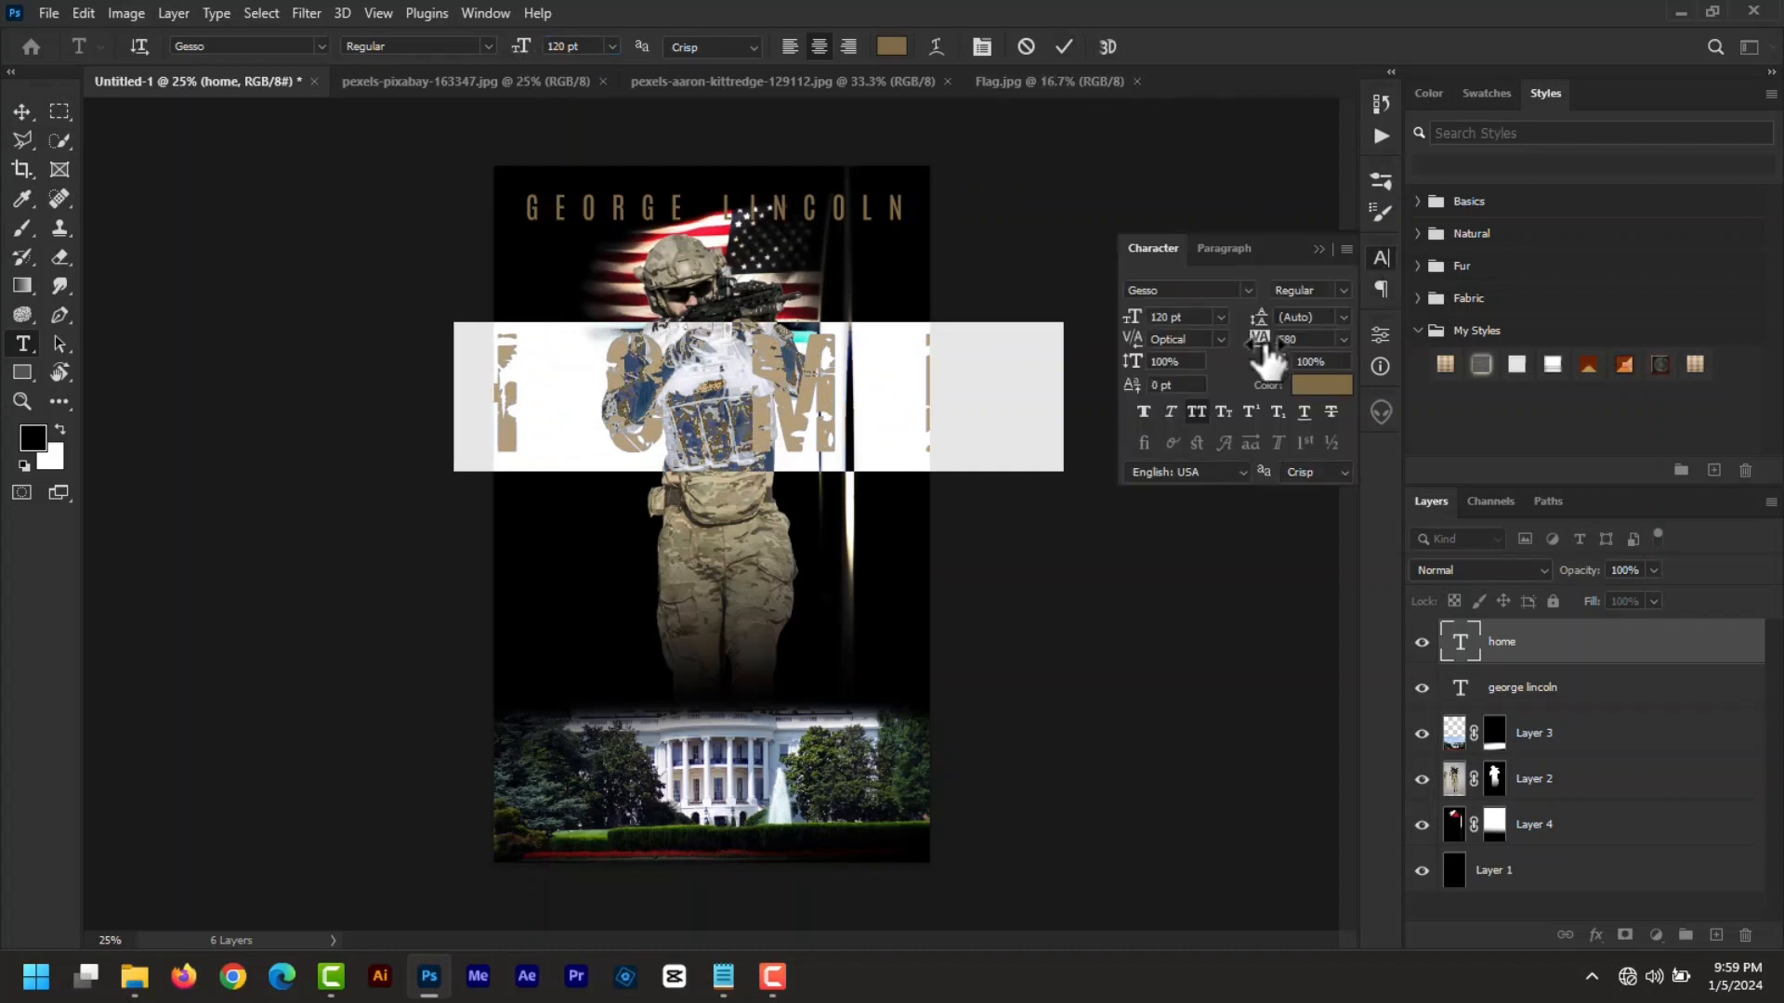
drag(1267, 352, 1242, 359)
- Colour HOME white and move it lower across the soldier's waist
click(890, 48)
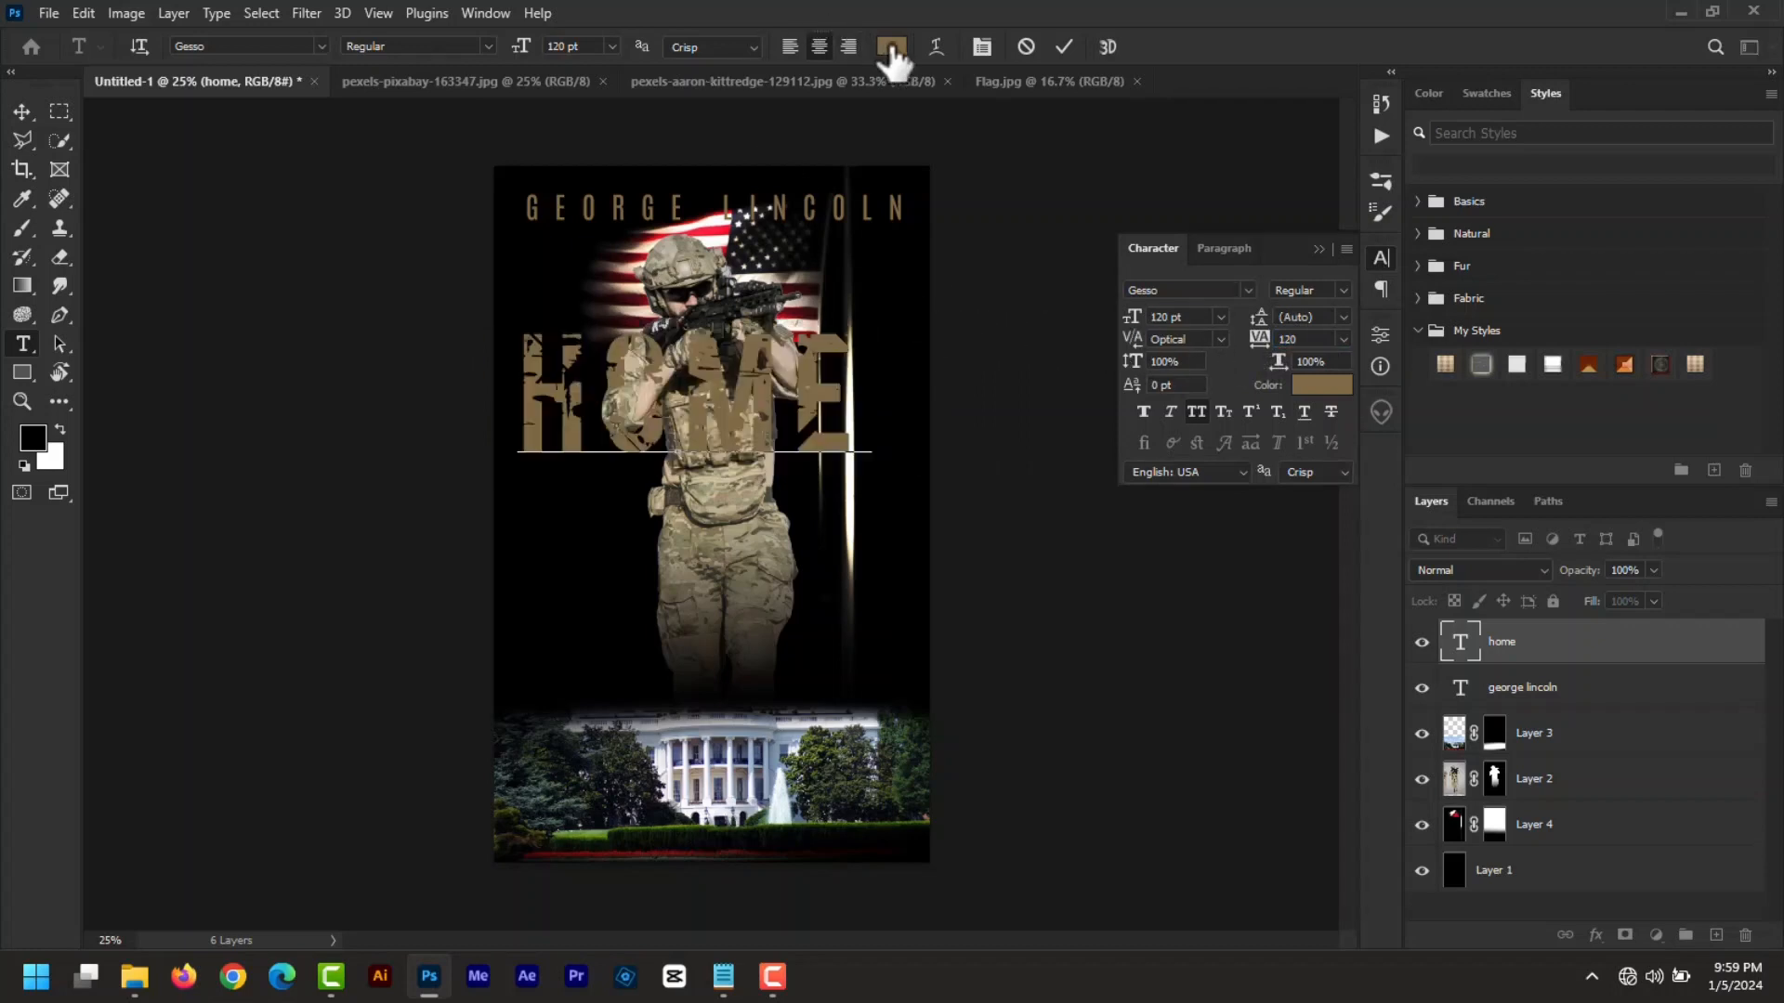
click(1205, 507)
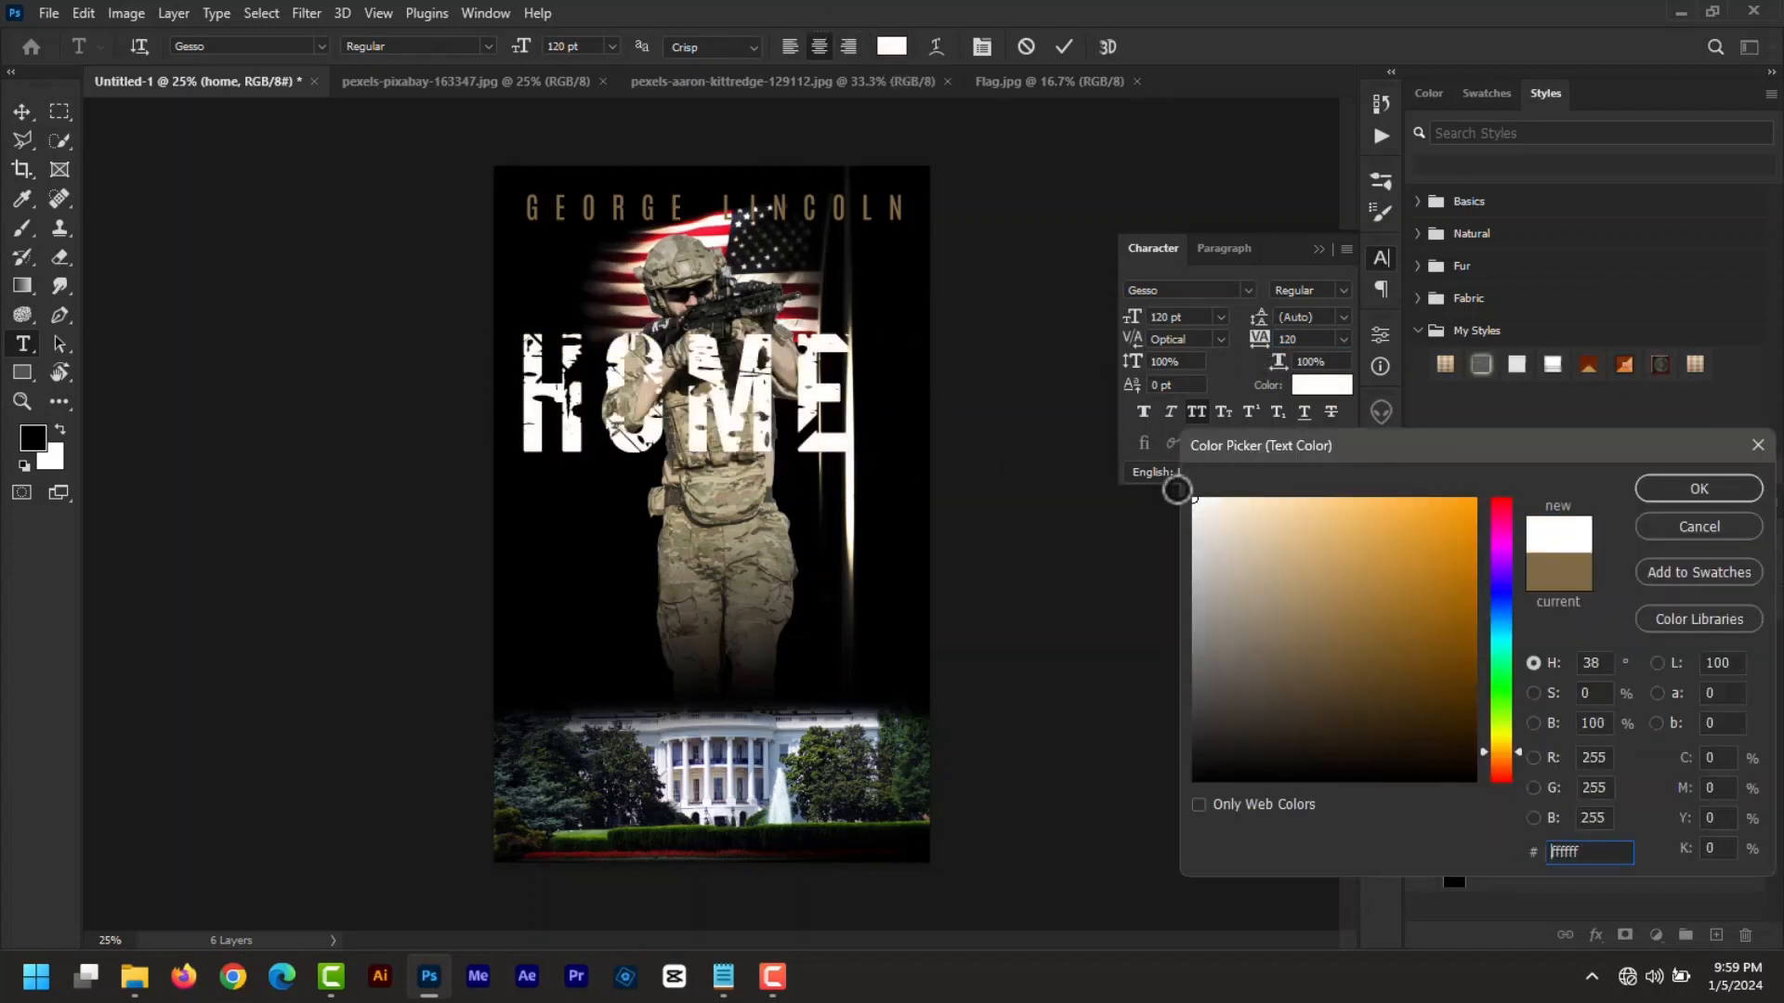
click(1698, 487)
click(1319, 249)
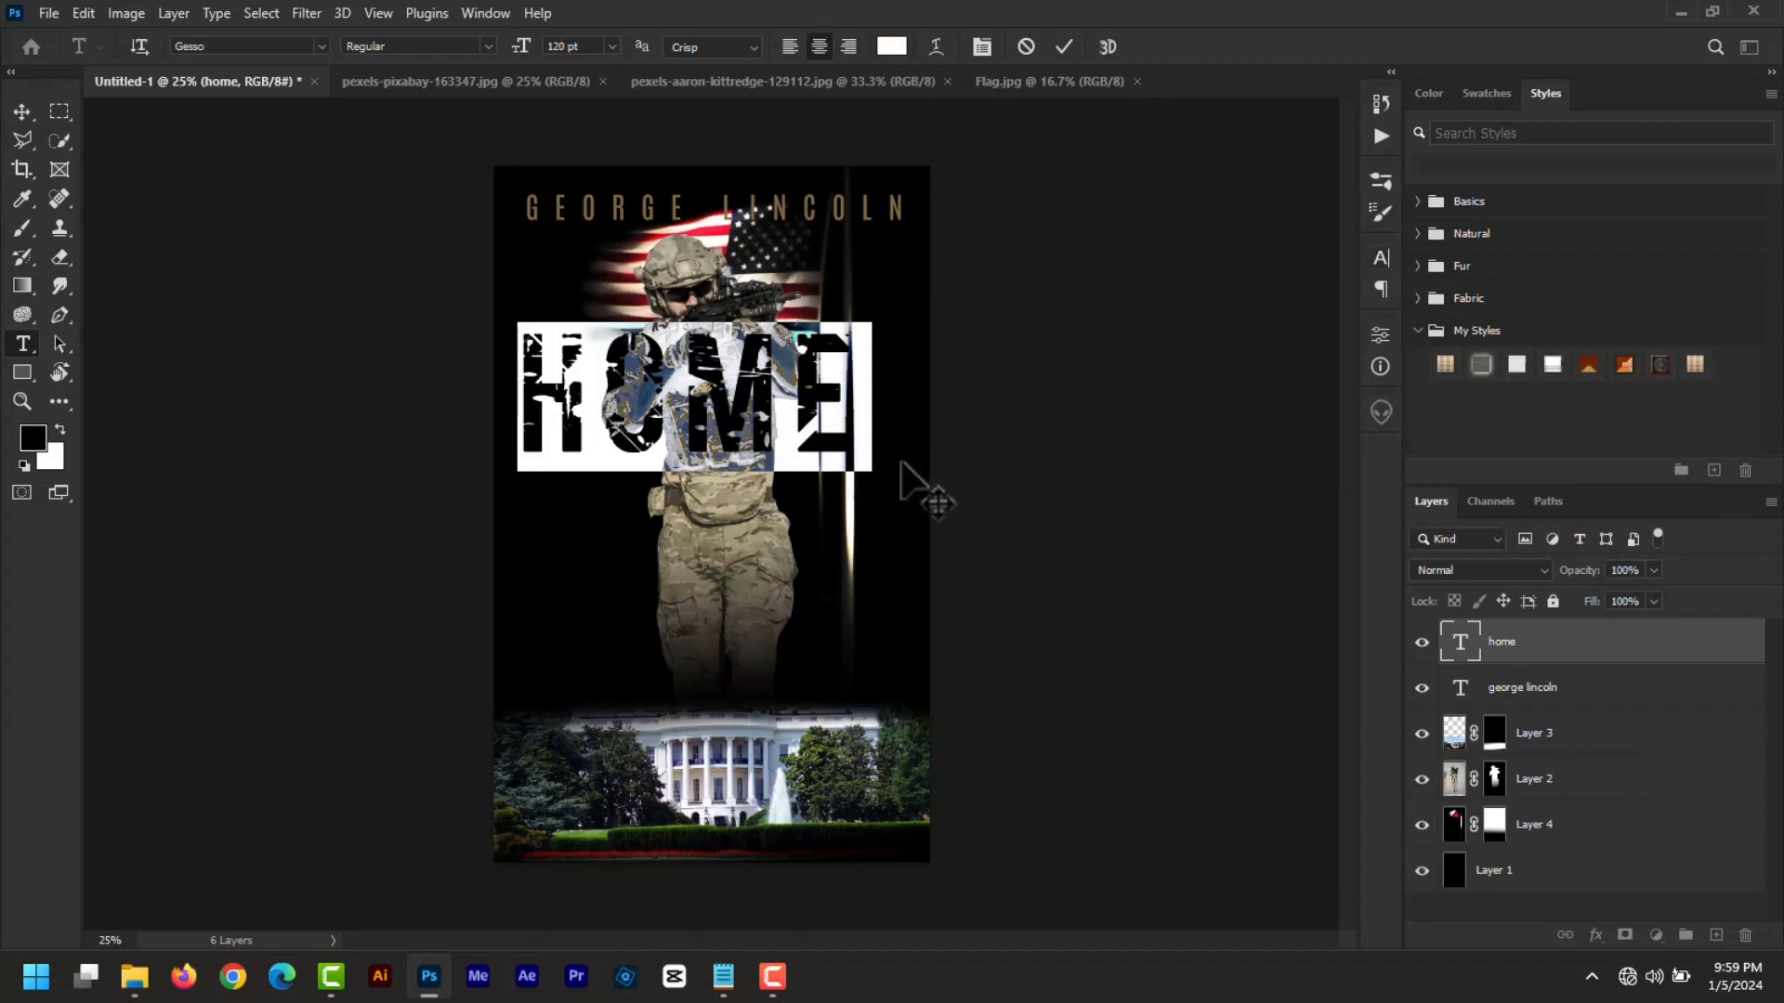
click(1064, 46)
key(v)
drag(752, 443, 744, 484)
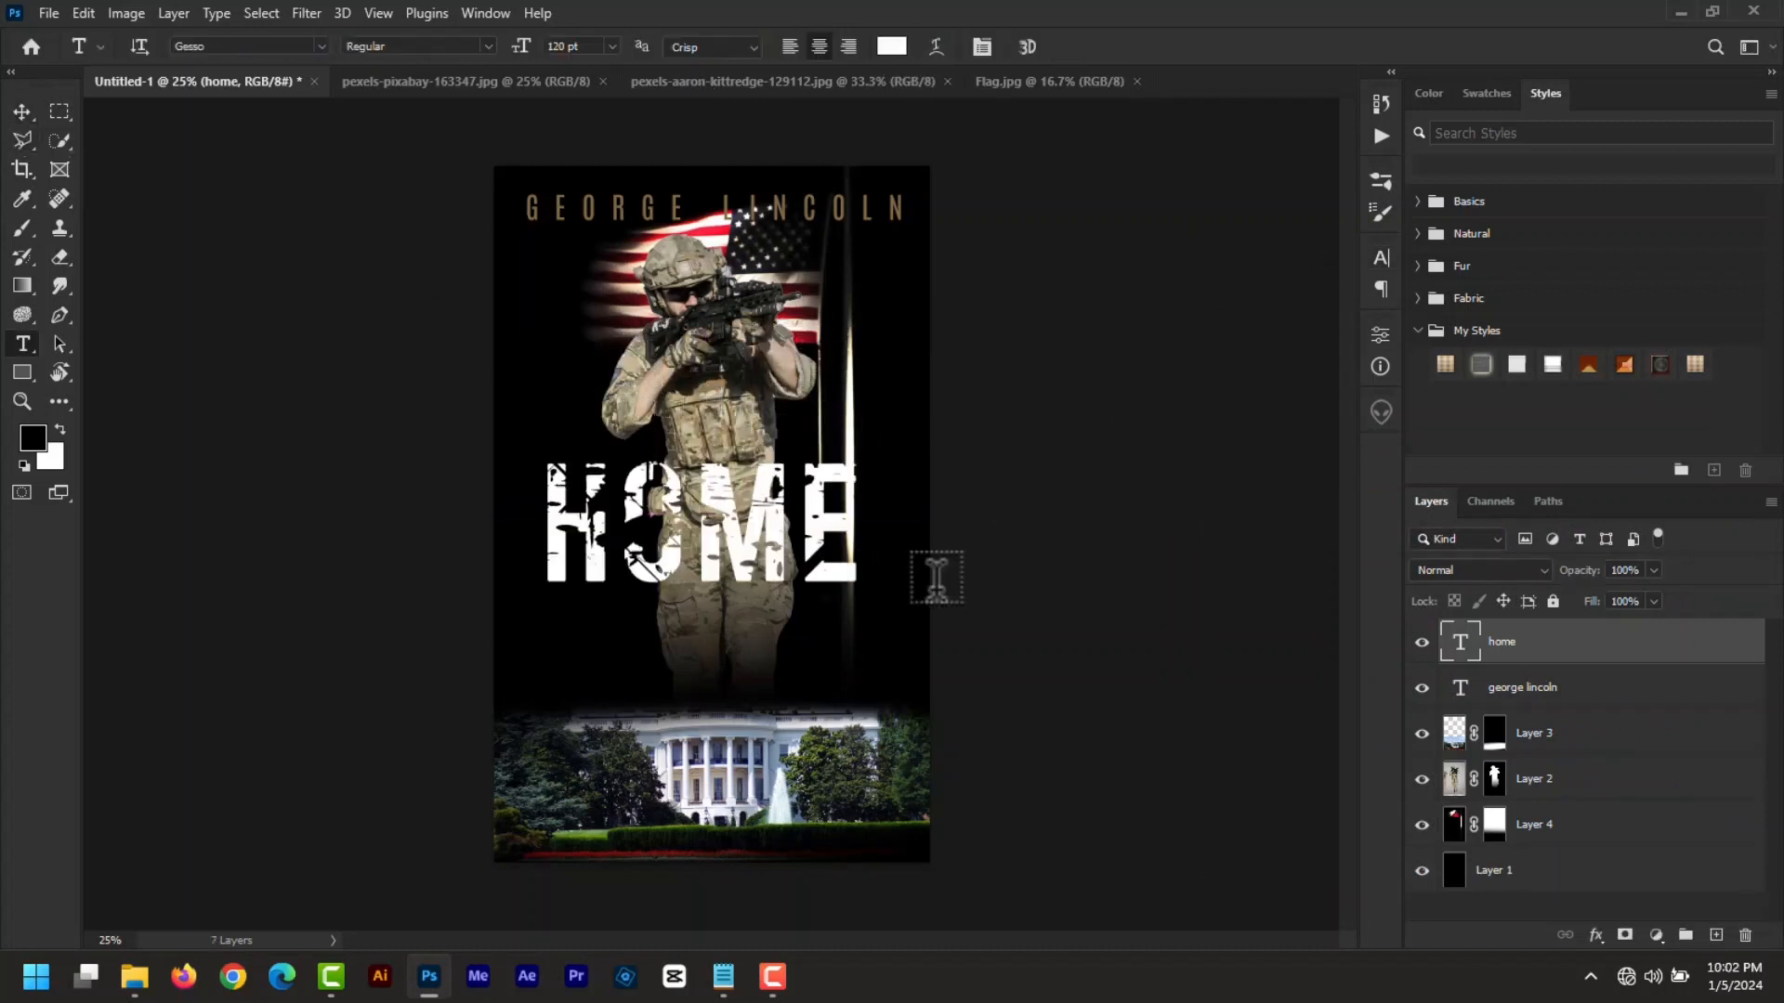
- Add a small 42 pt OF text beside the upper right of HOME
click(900, 455)
text(of)
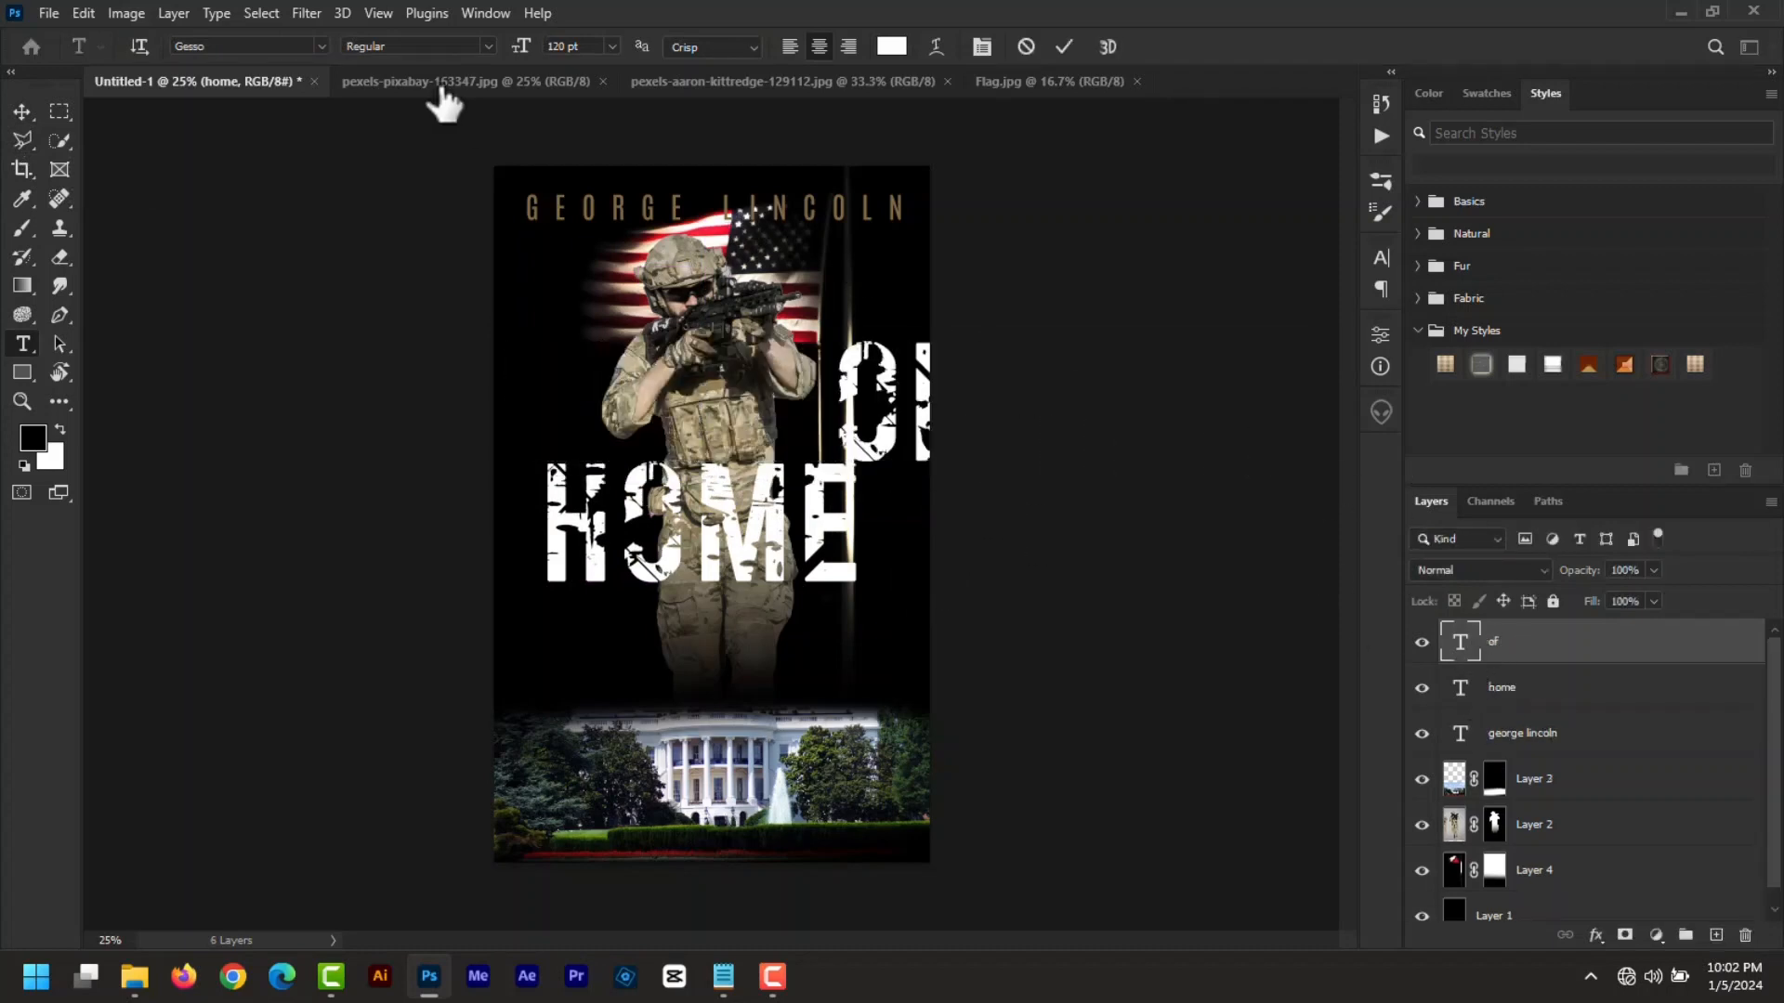
key(ctrl+a)
drag(521, 47, 430, 80)
drag(987, 488, 971, 521)
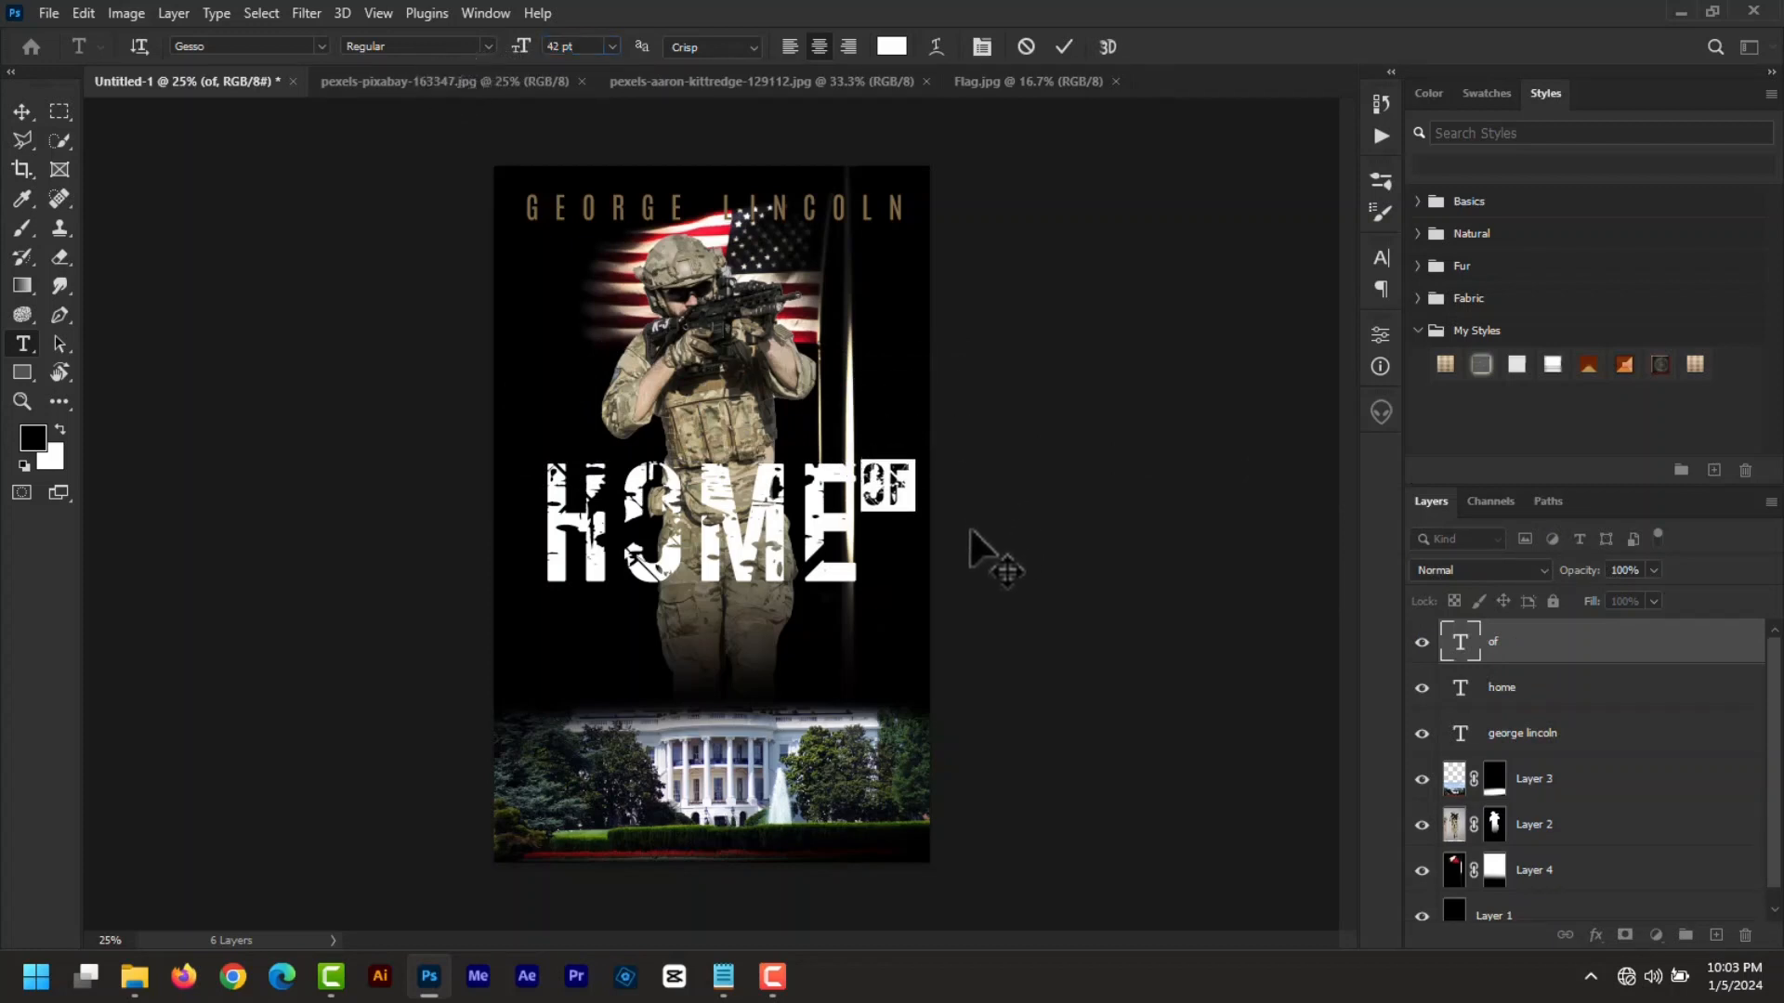
click(1064, 46)
- Duplicate the OF layer, retype the copy as THE, and move it below OF
key(ctrl+j)
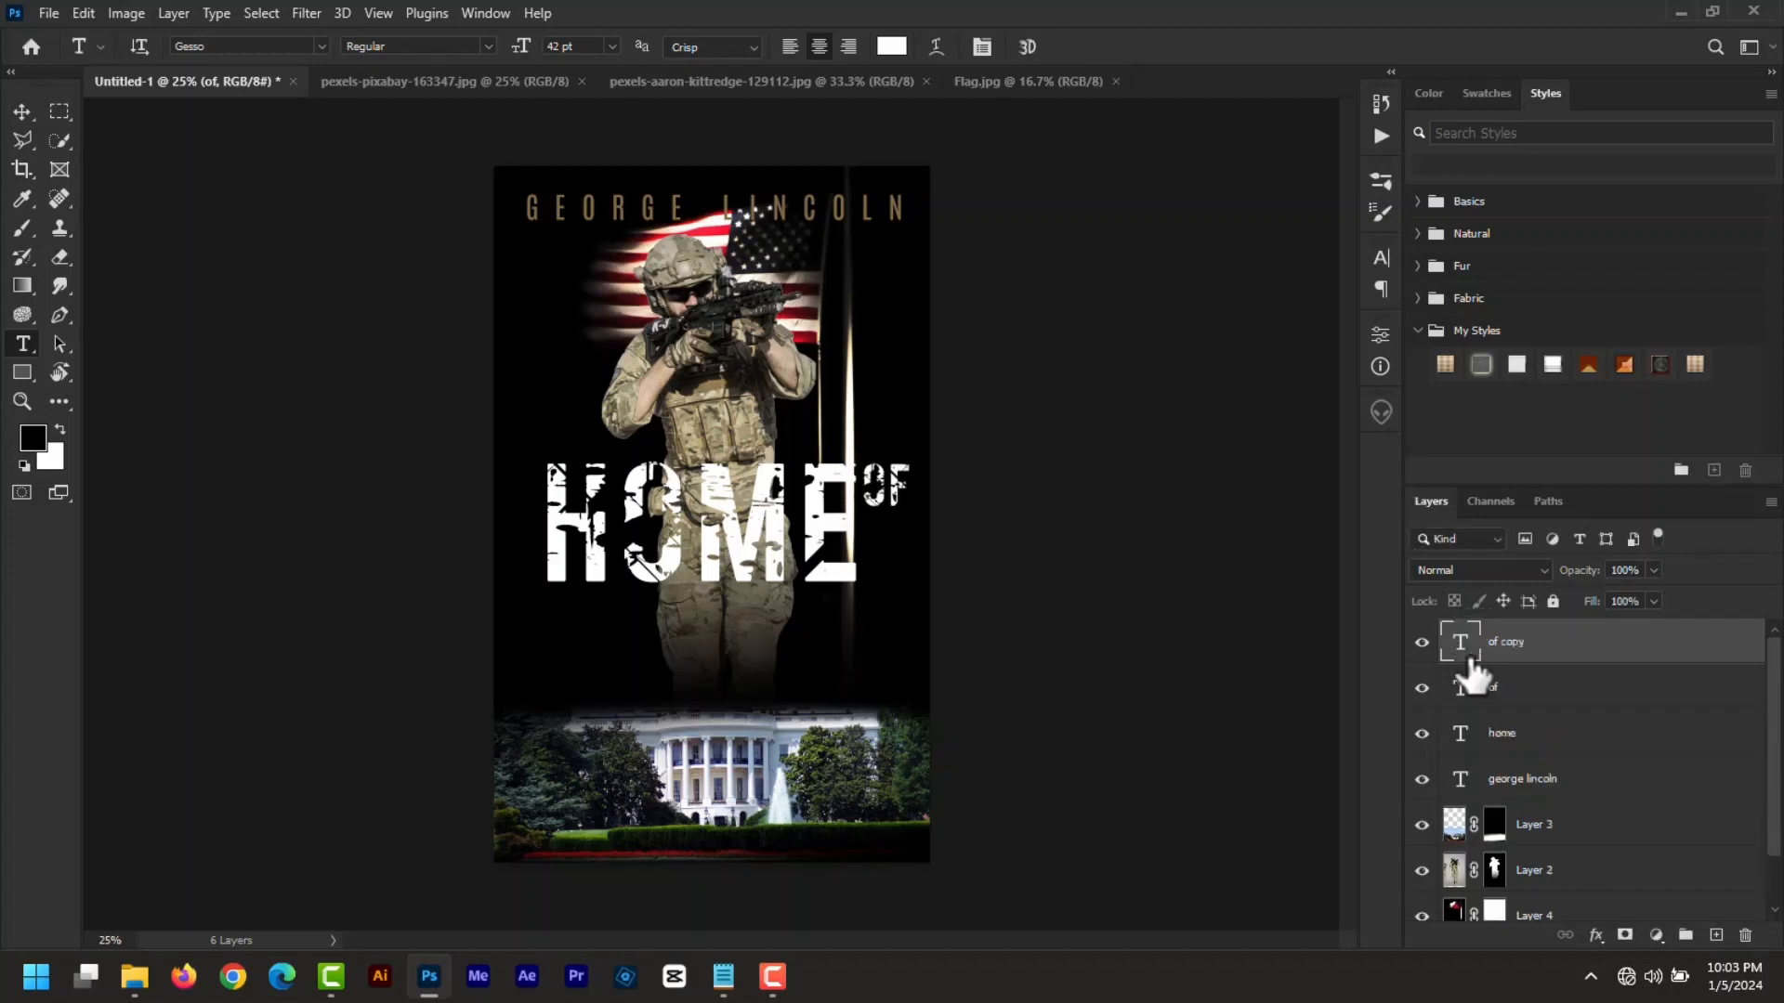
double_click(1459, 655)
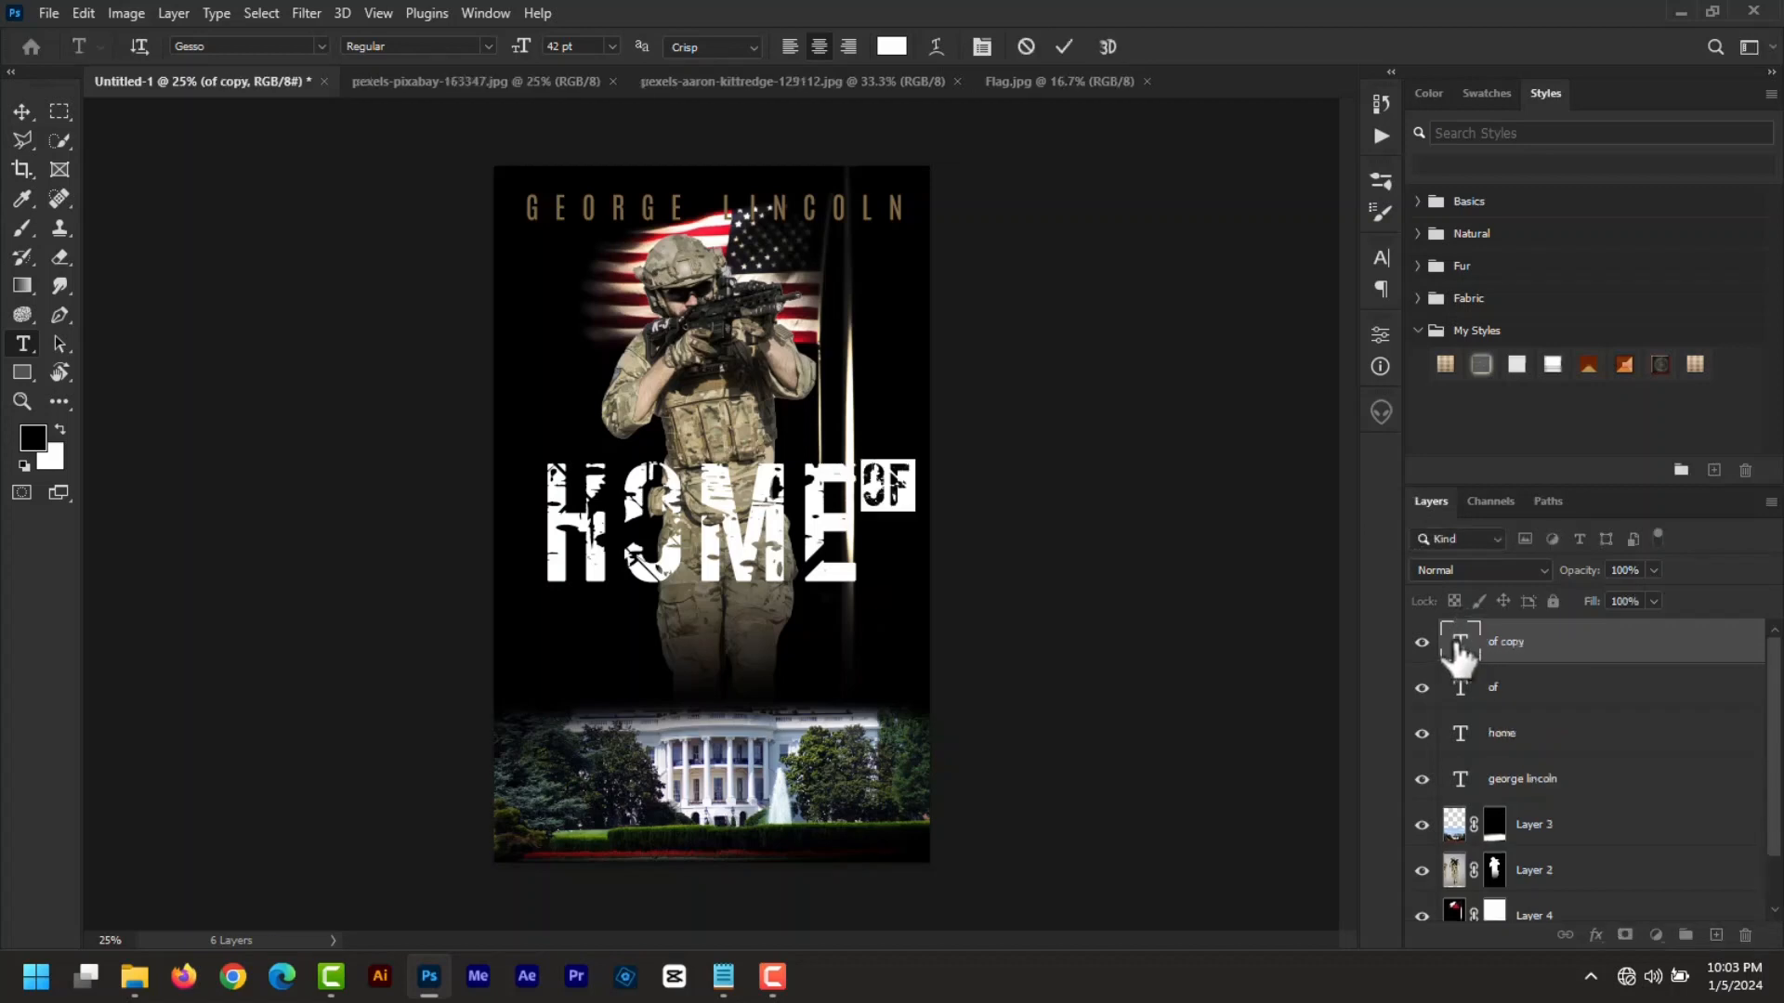
text(the)
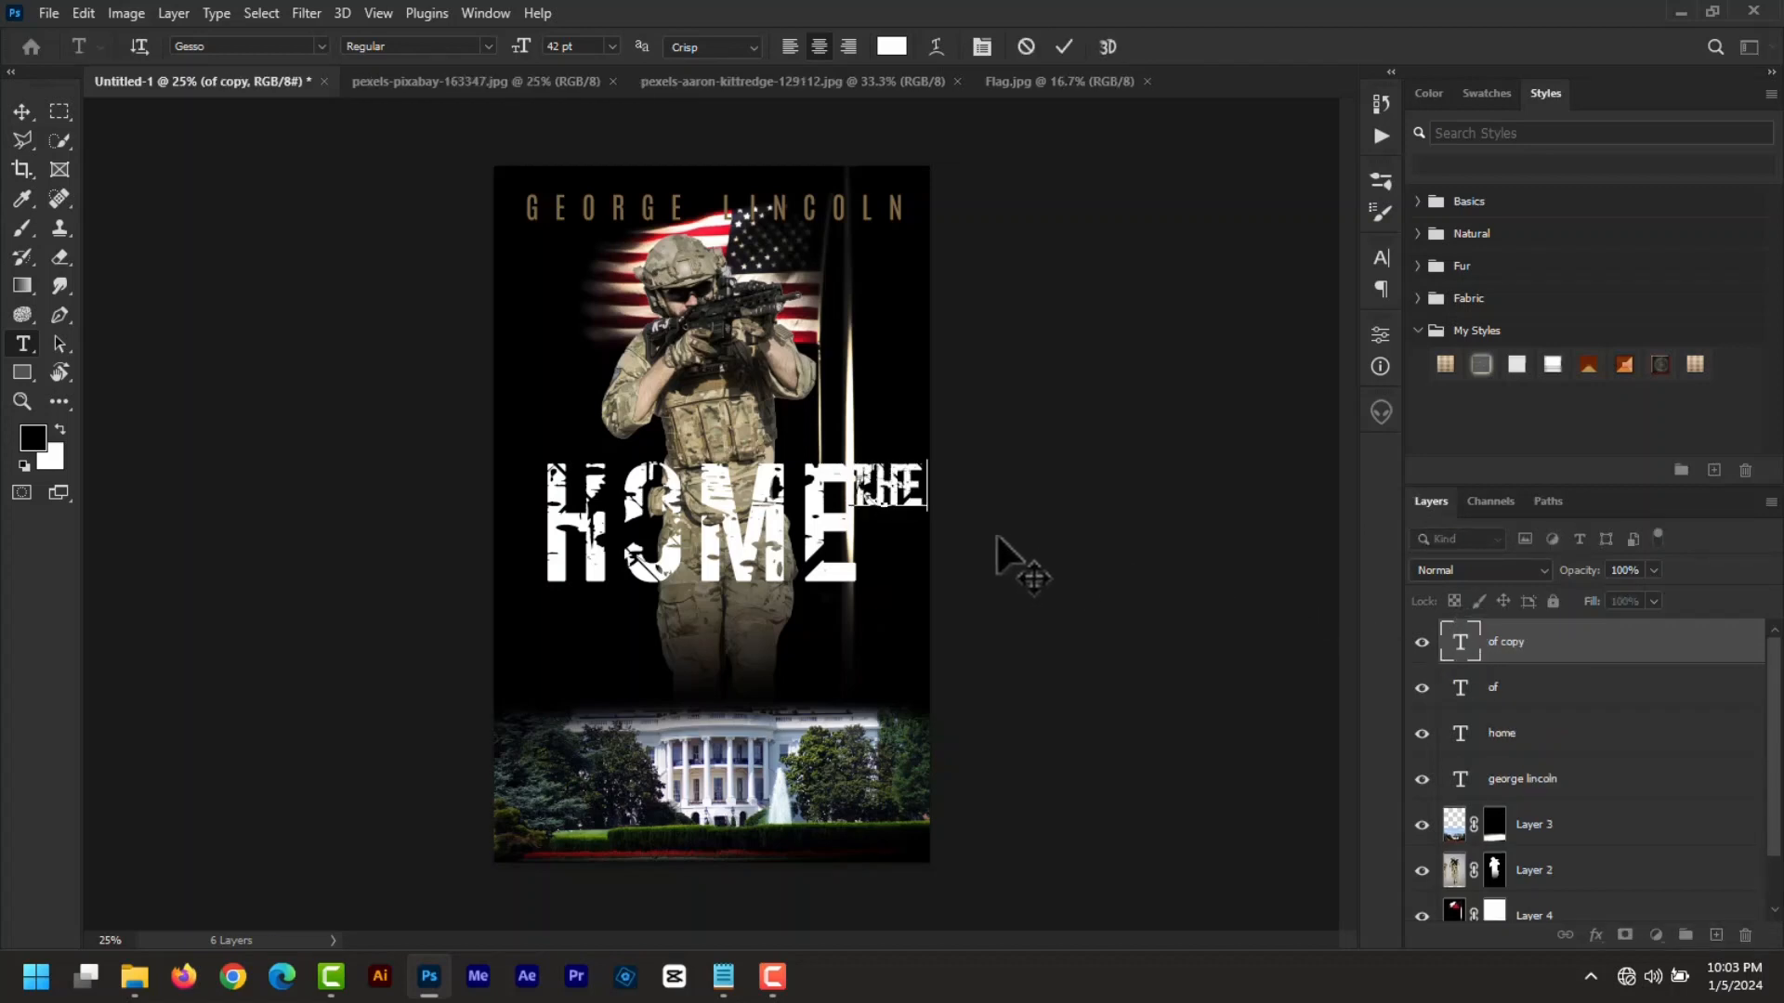
drag(996, 538, 996, 601)
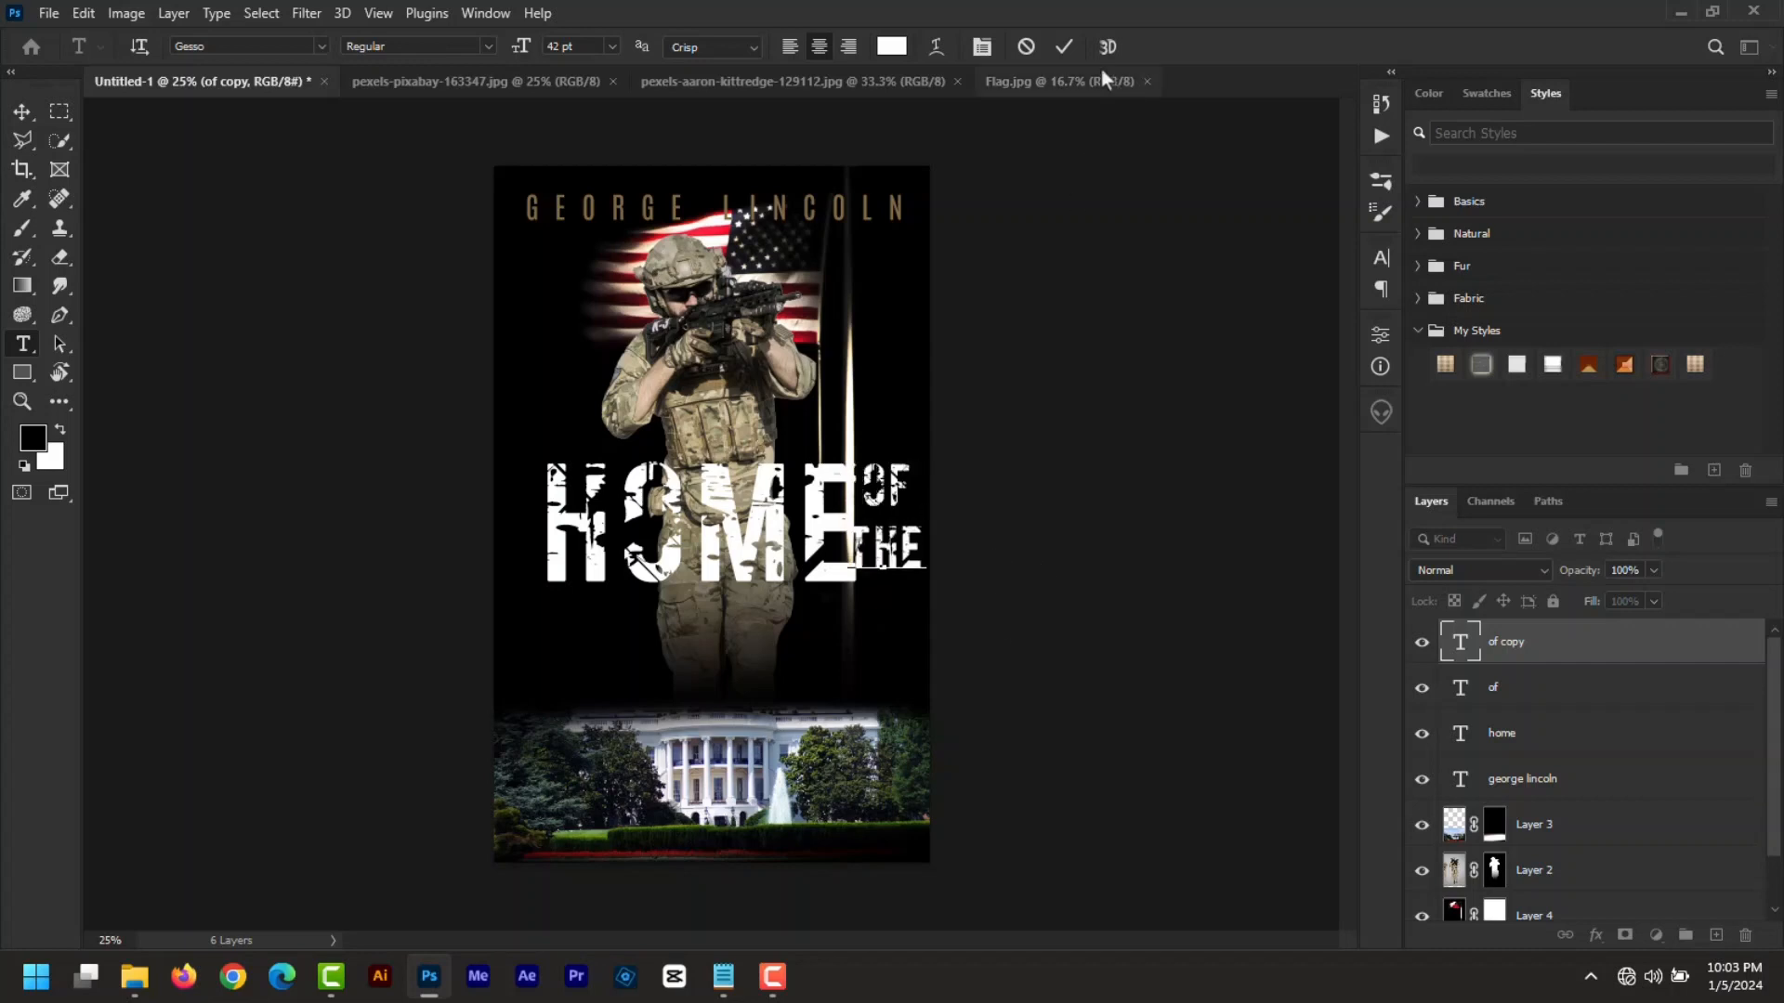
- Commit THE and tighten the letter spacing of the HOME title
click(1060, 48)
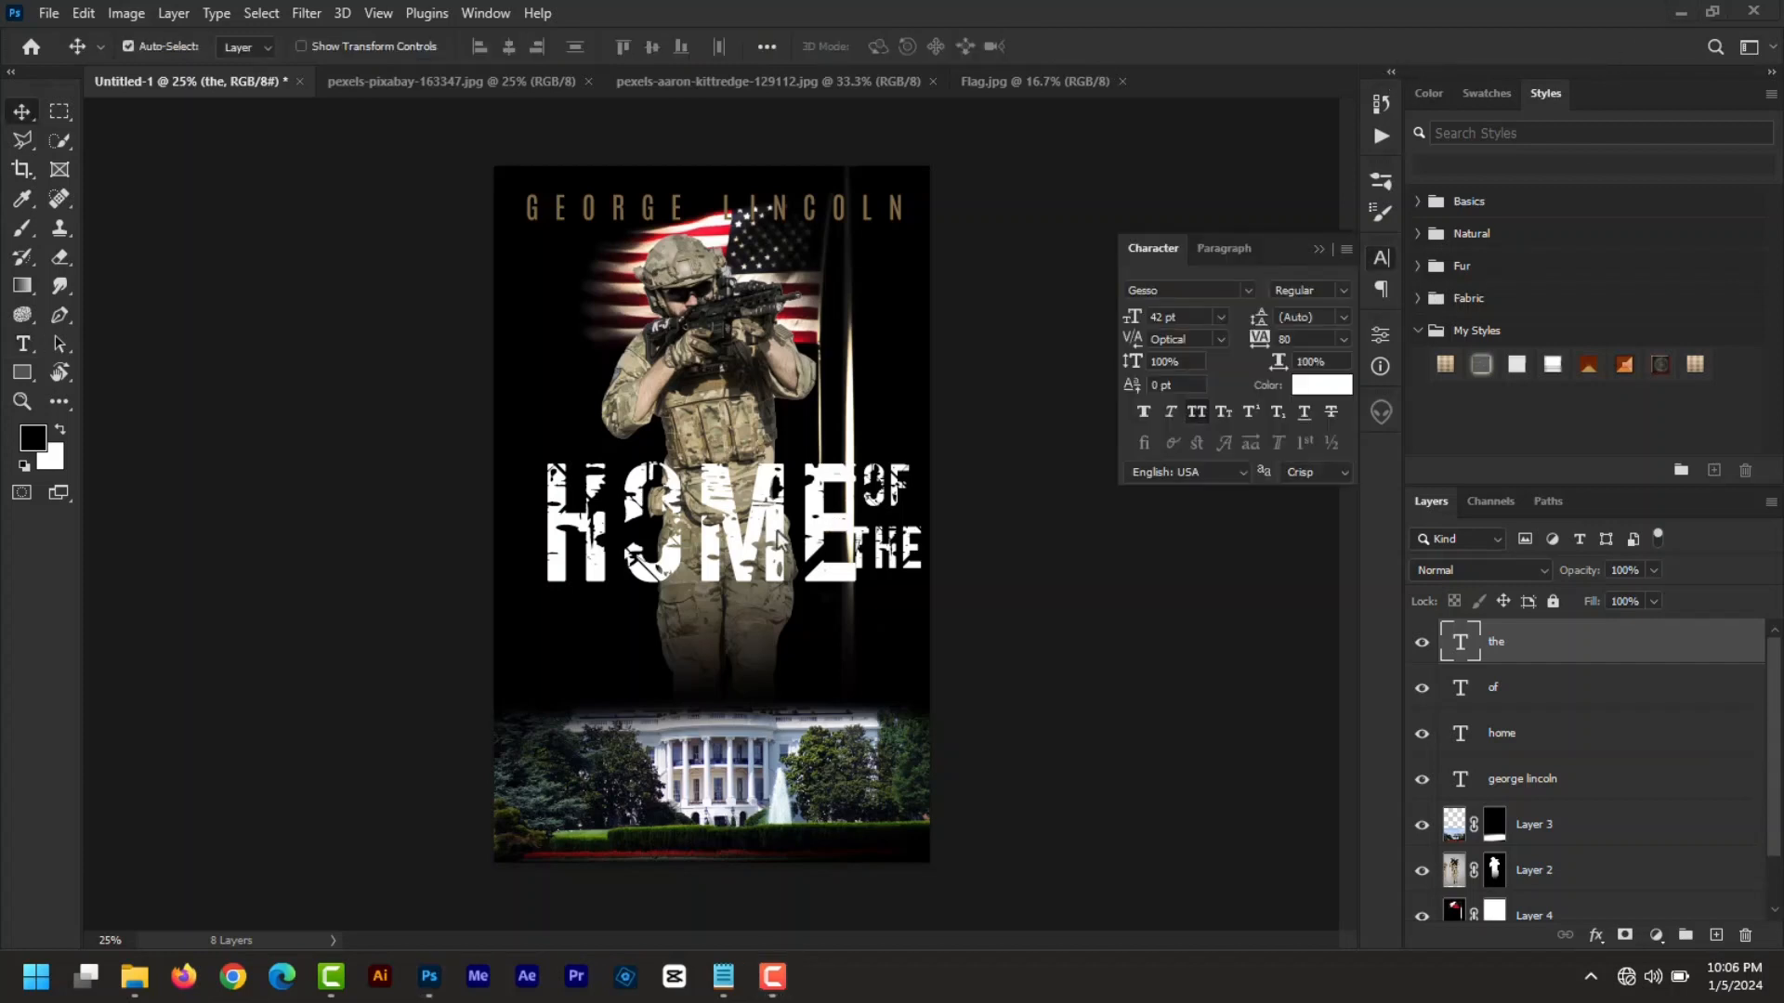
double_click(1461, 741)
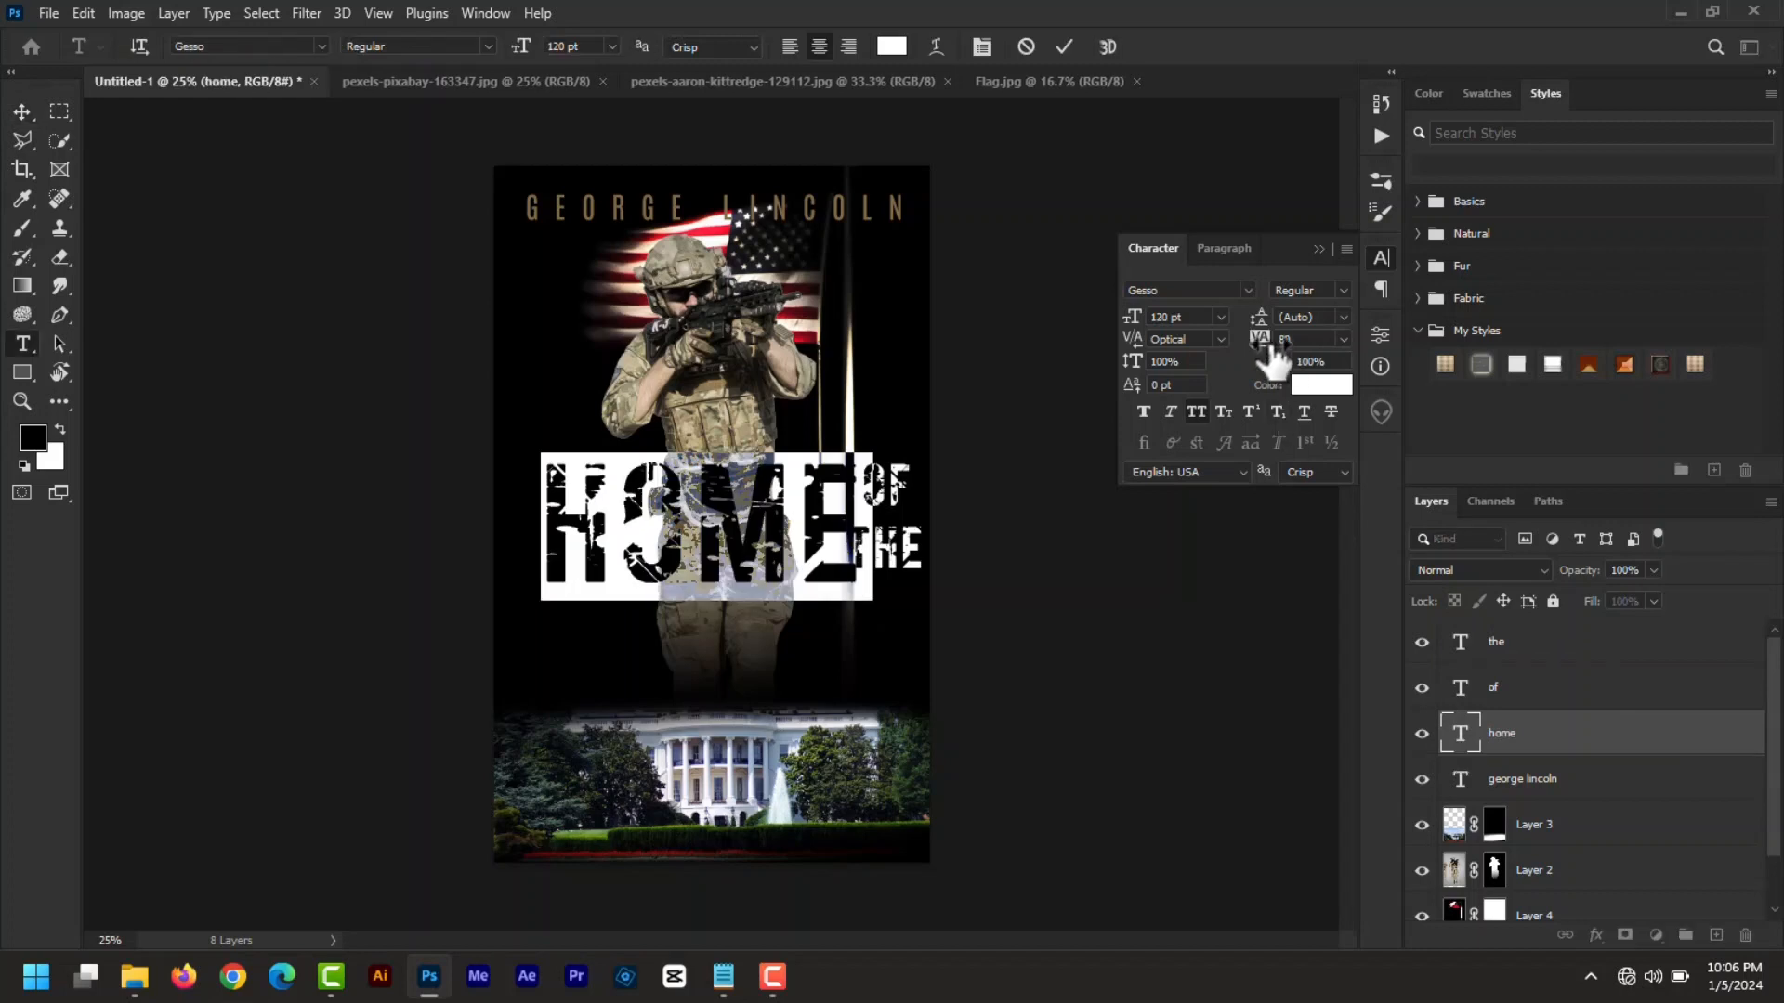
drag(1271, 355, 1278, 354)
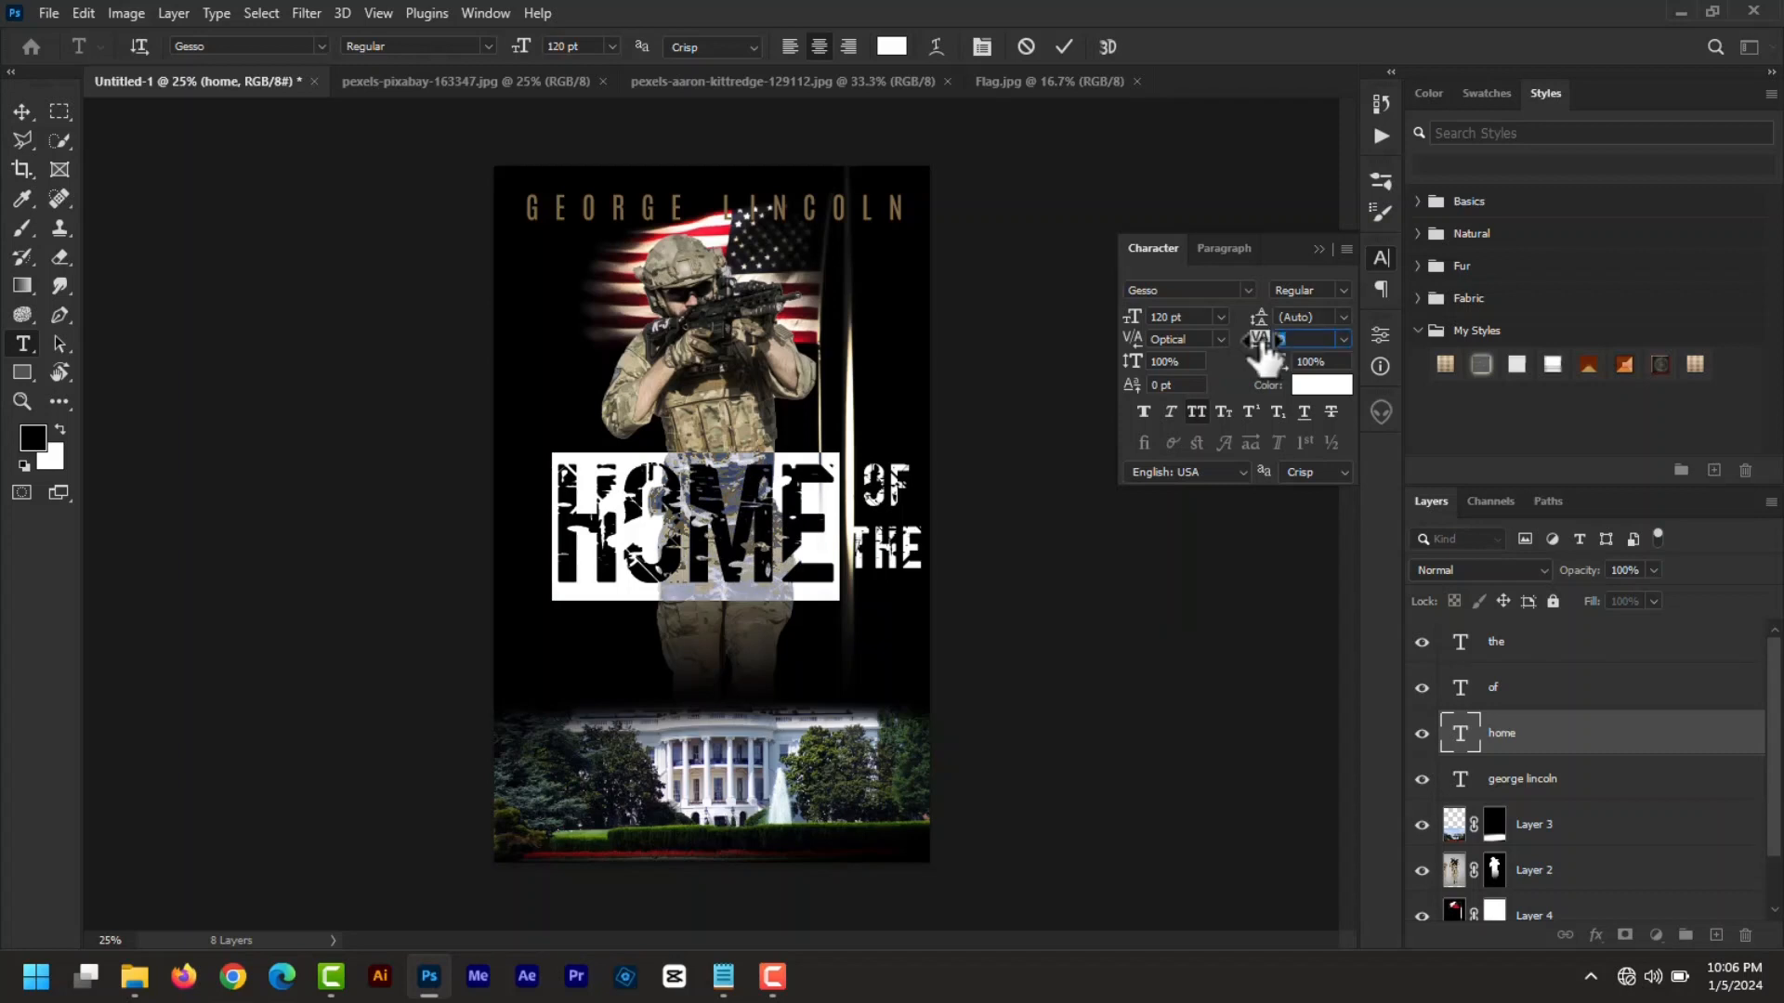
text(5)
key(Return)
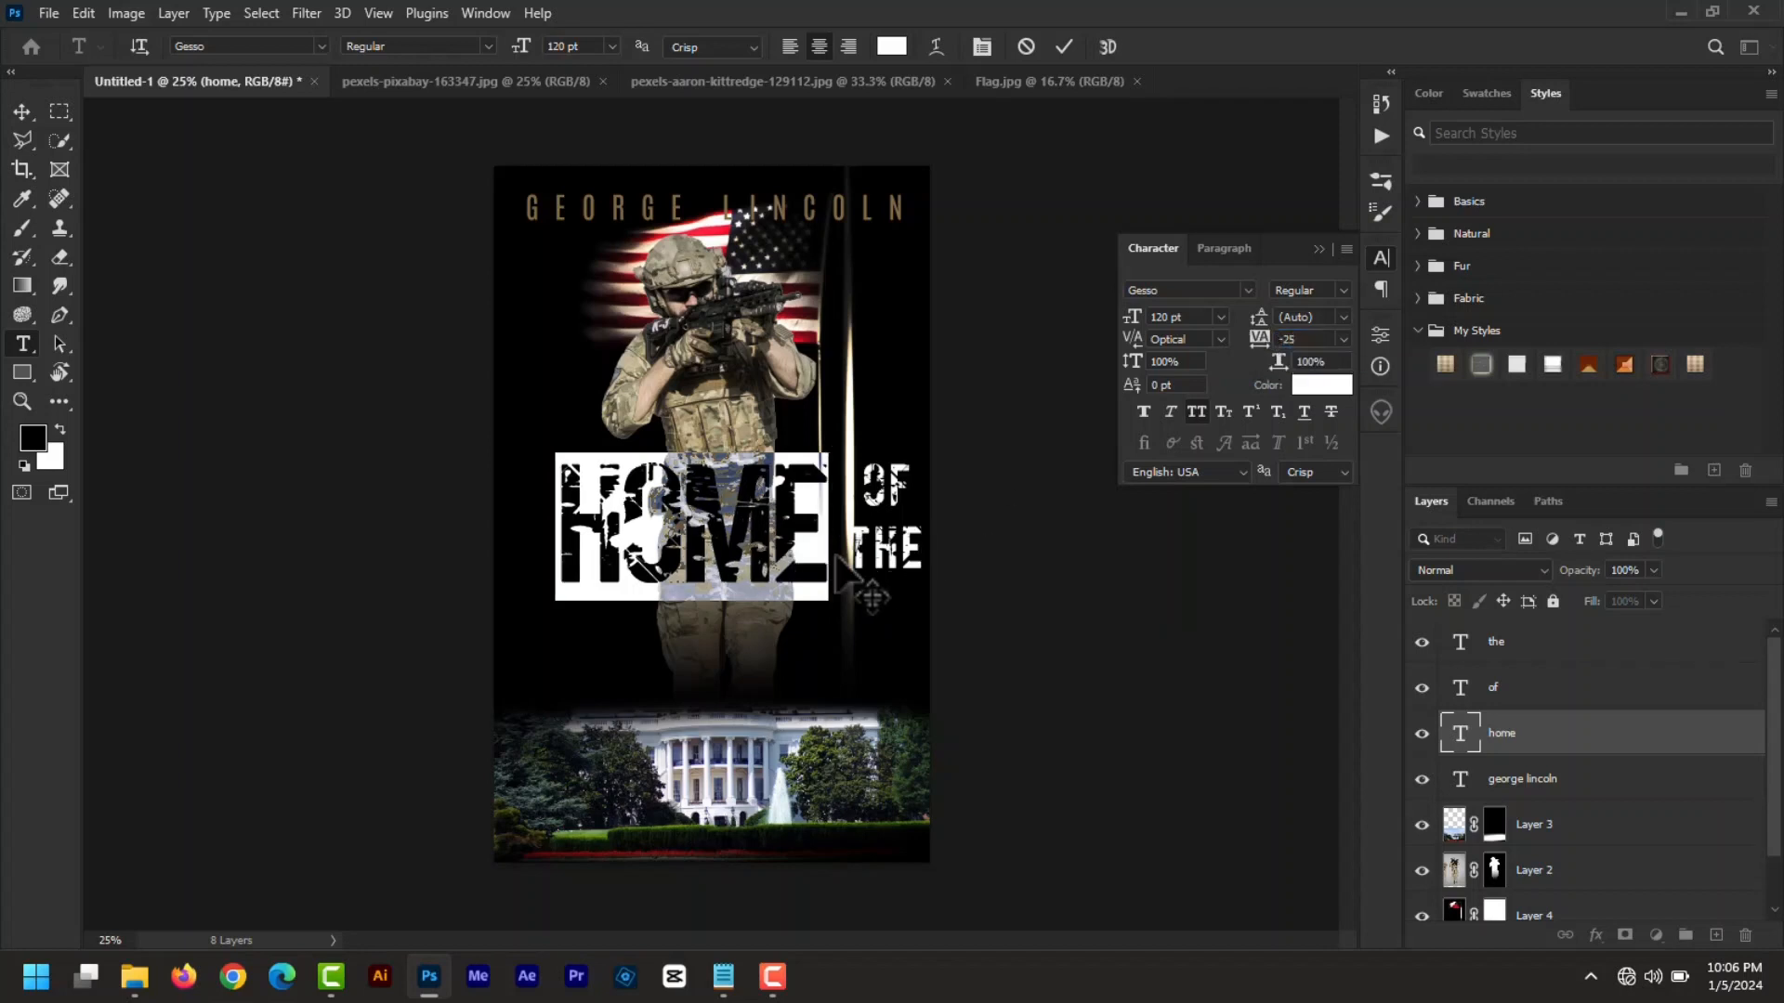
key(ctrl+Return)
- Nudge OF and THE into place beside HOME, tightening their letter spacing to -25
key(v)
mouse_move(881, 495)
mouse_down()
mouse_move(857, 500)
mouse_move(859, 560)
mouse_move(884, 490)
mouse_up()
click(878, 550)
click(879, 571)
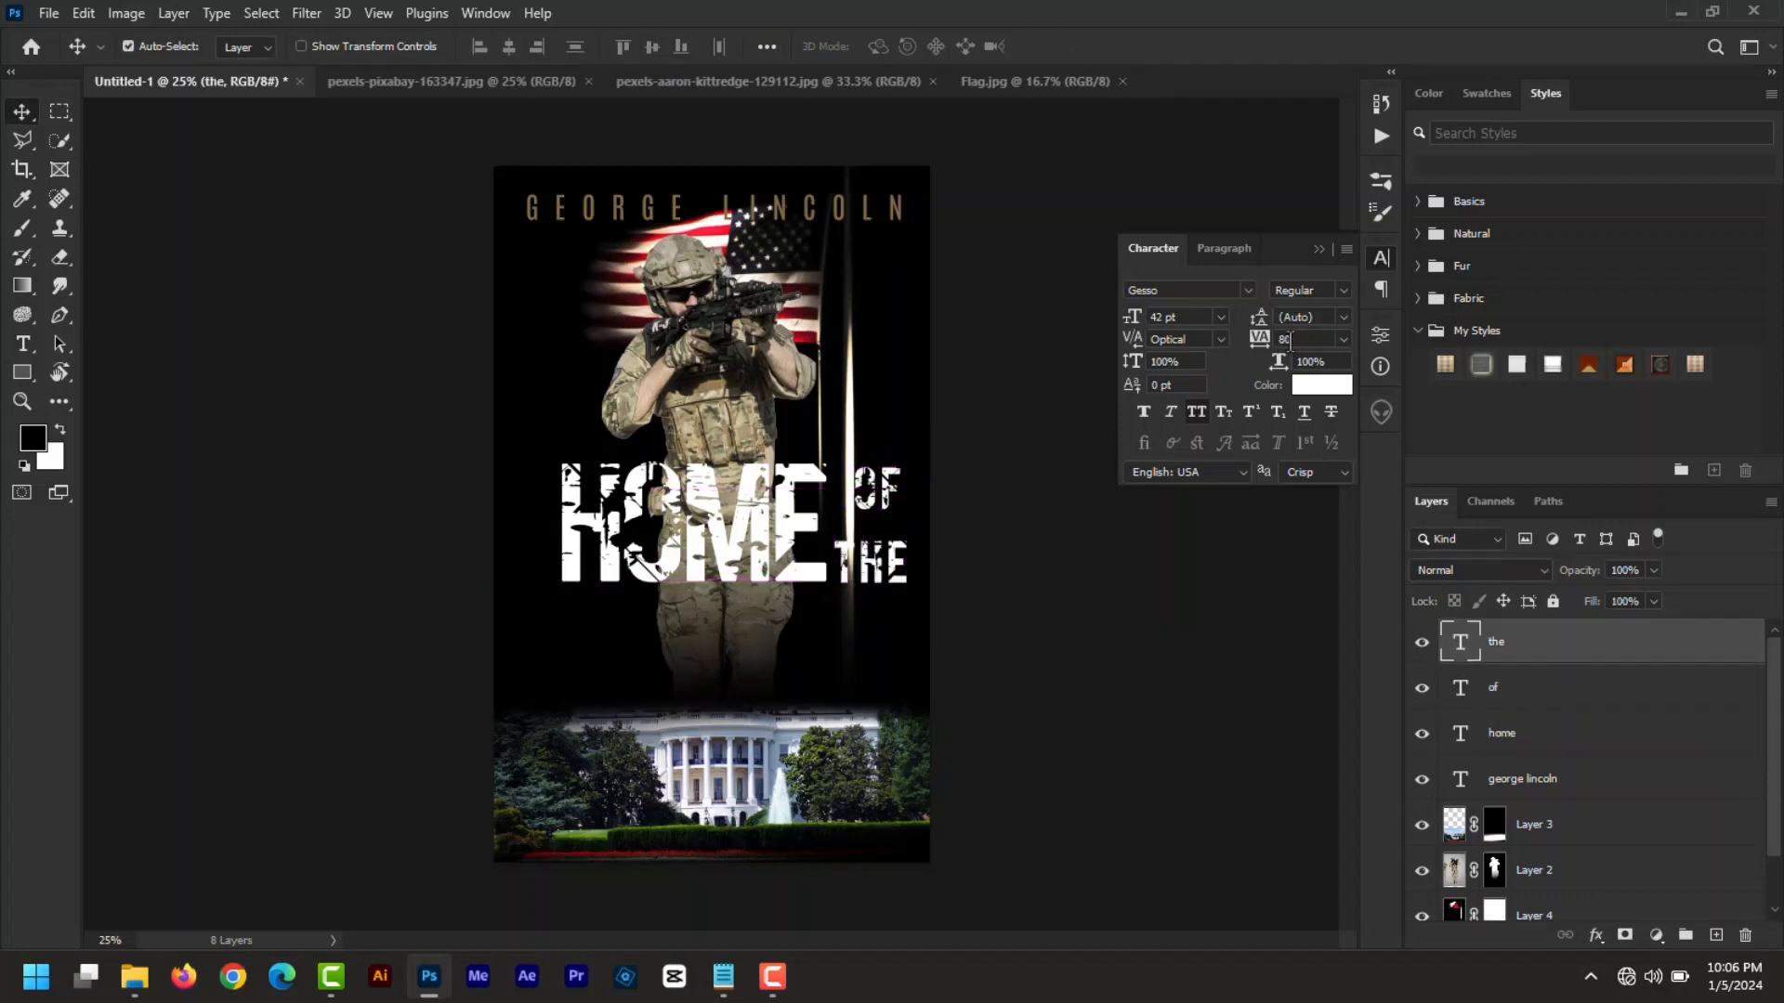
key(Return)
double_click(1459, 687)
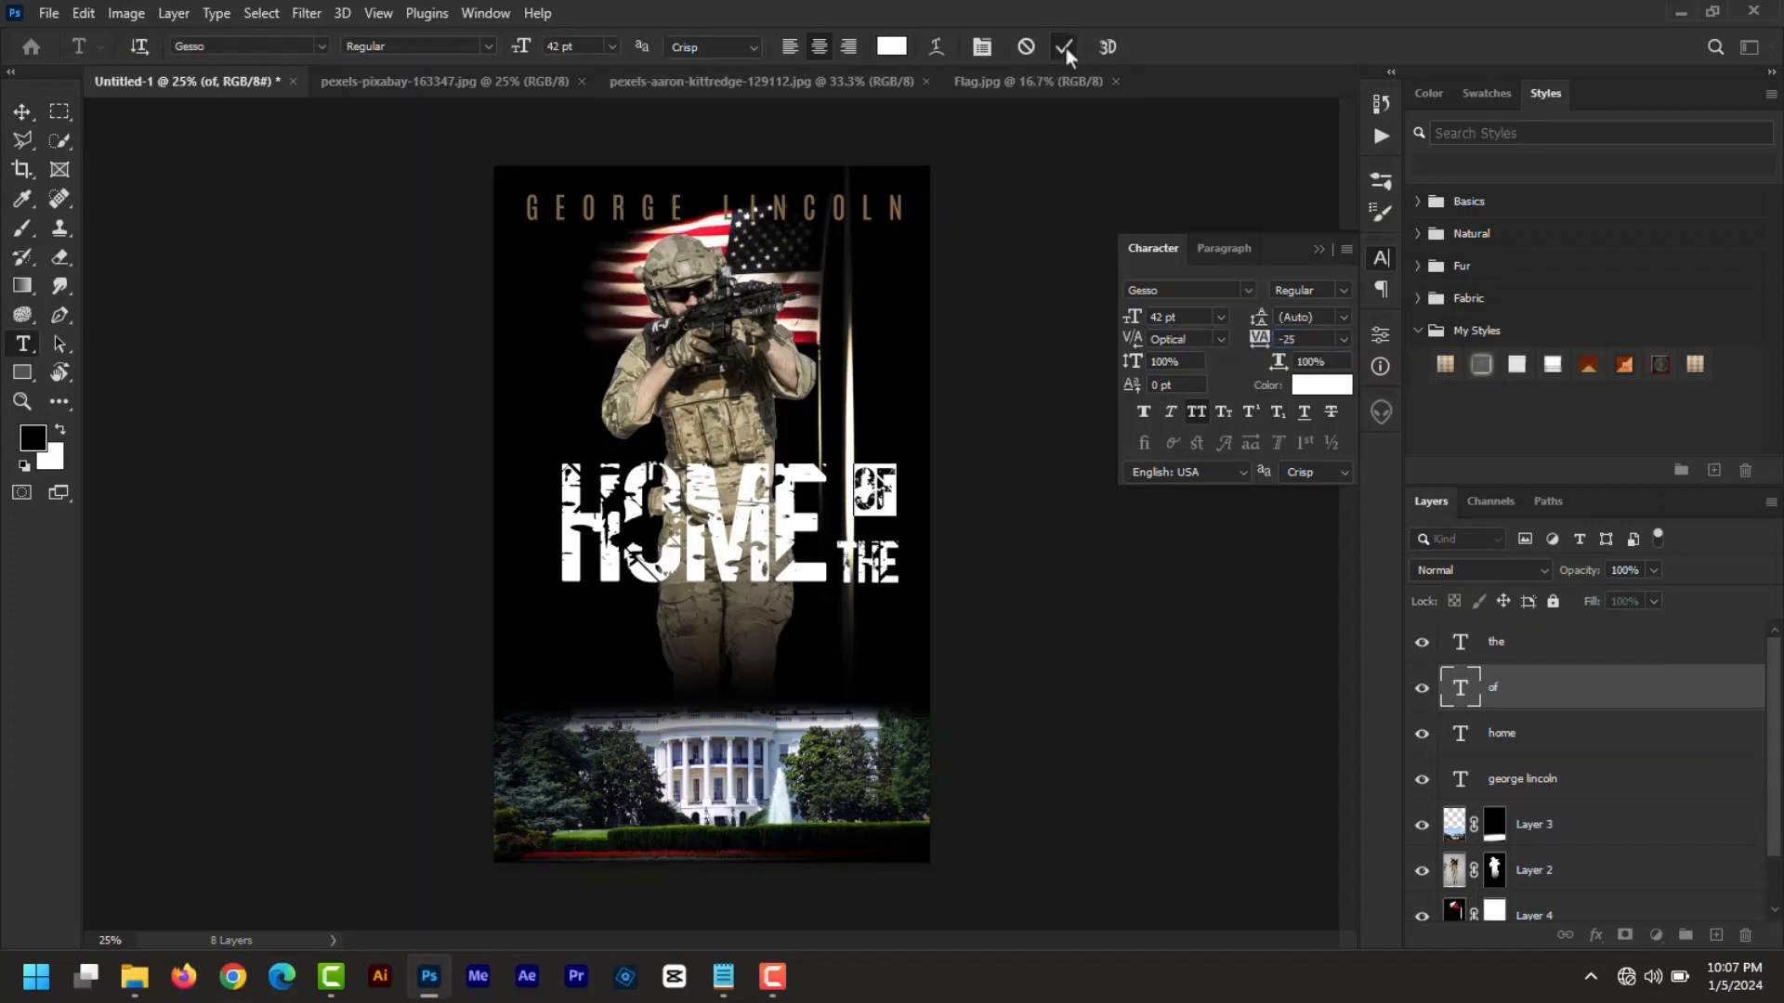
click(1316, 249)
drag(988, 479, 986, 480)
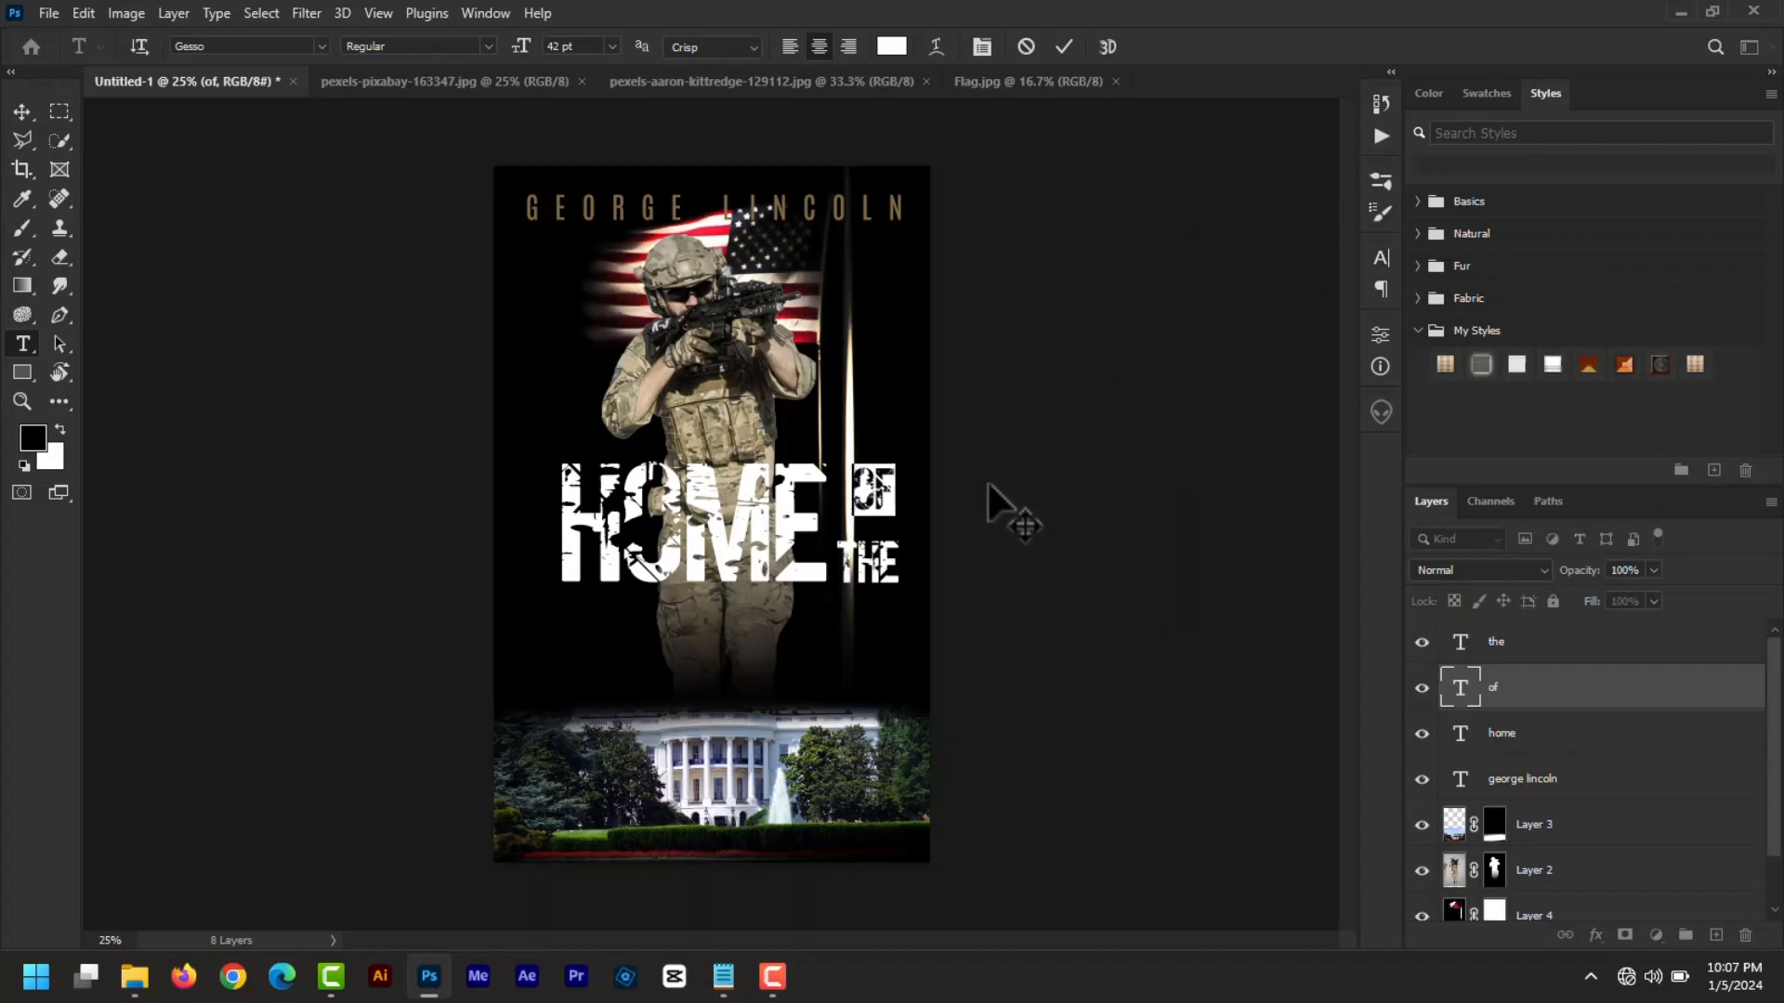
click(1065, 47)
- Duplicate the HOME text layer as home copy
key(v)
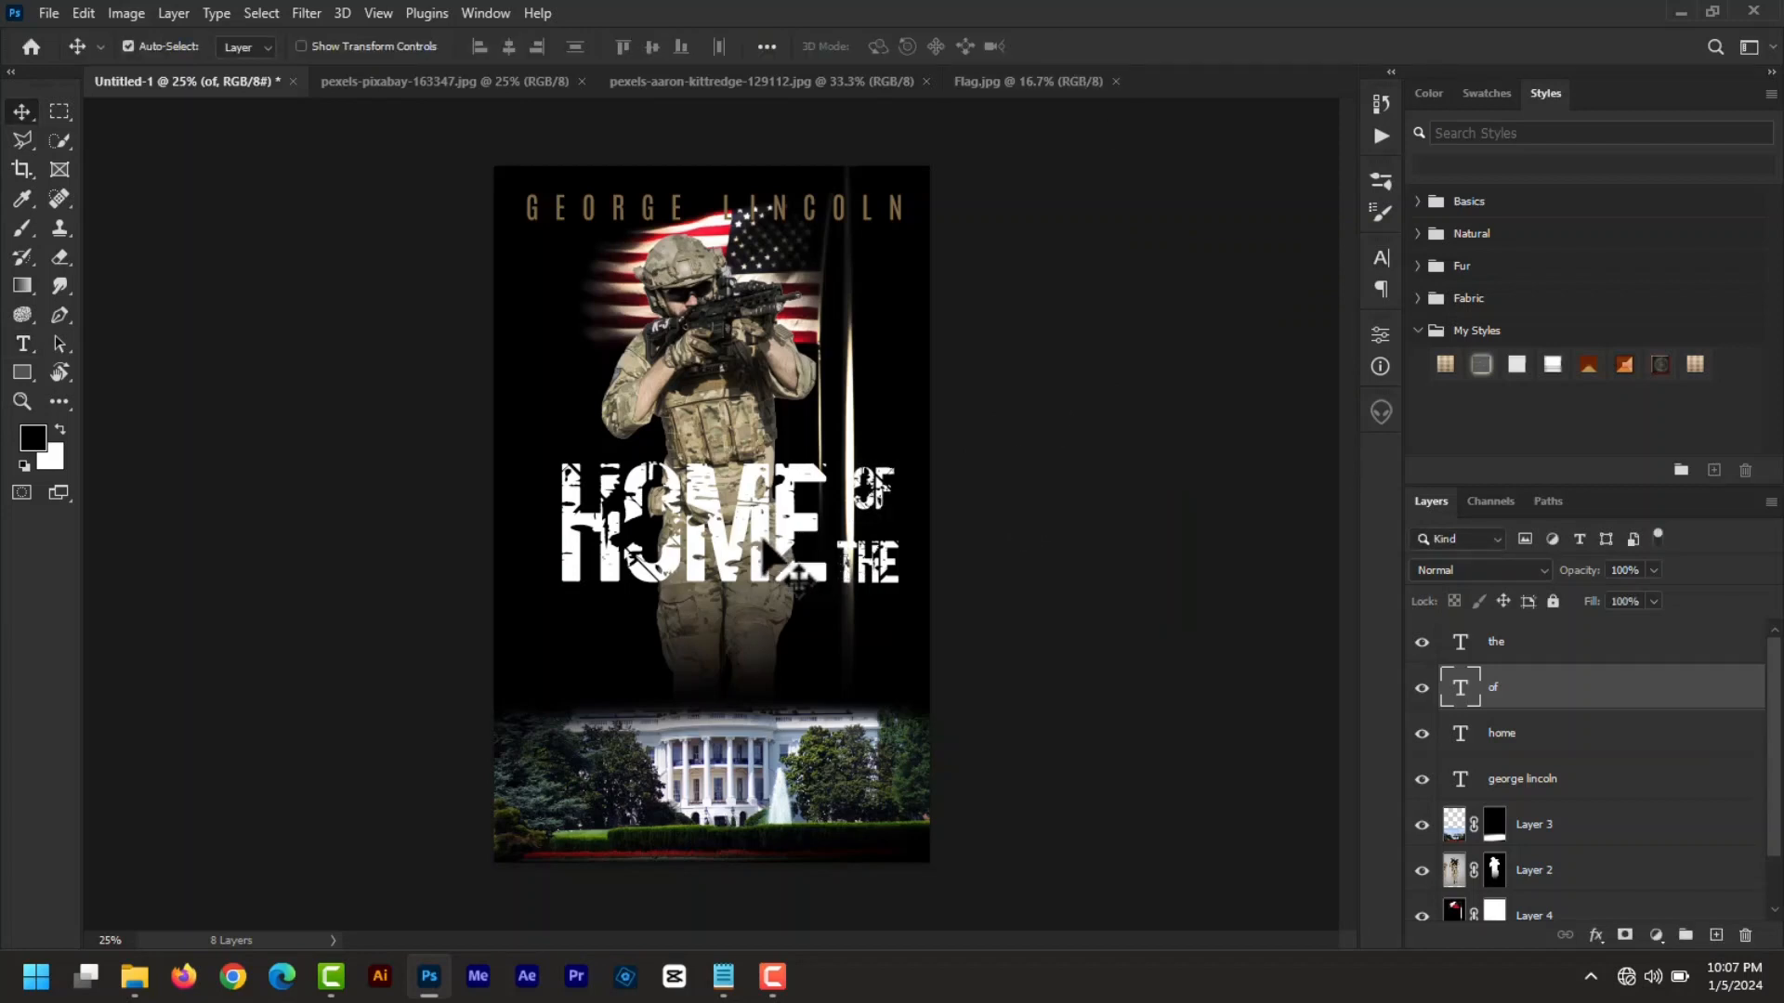
click(1446, 734)
key(ctrl+j)
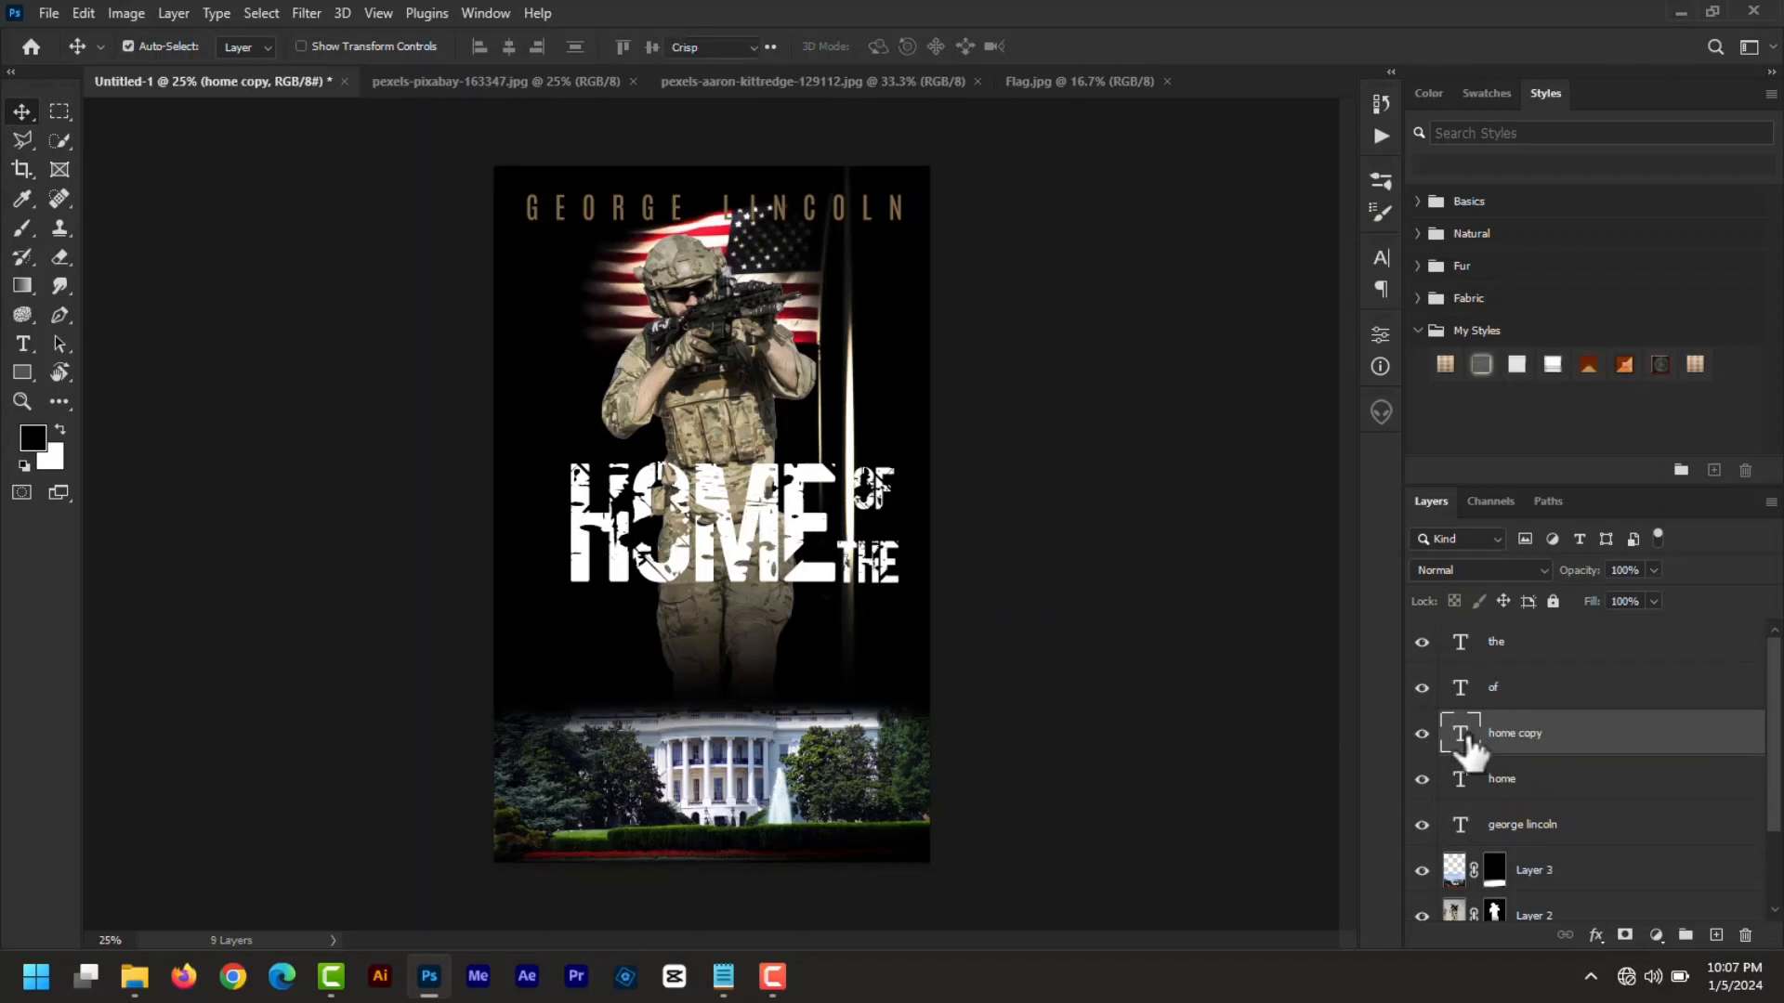
- Retype the HOME copy as BRAVE, enlarge it, and place it below HOME
double_click(1461, 734)
text(brave)
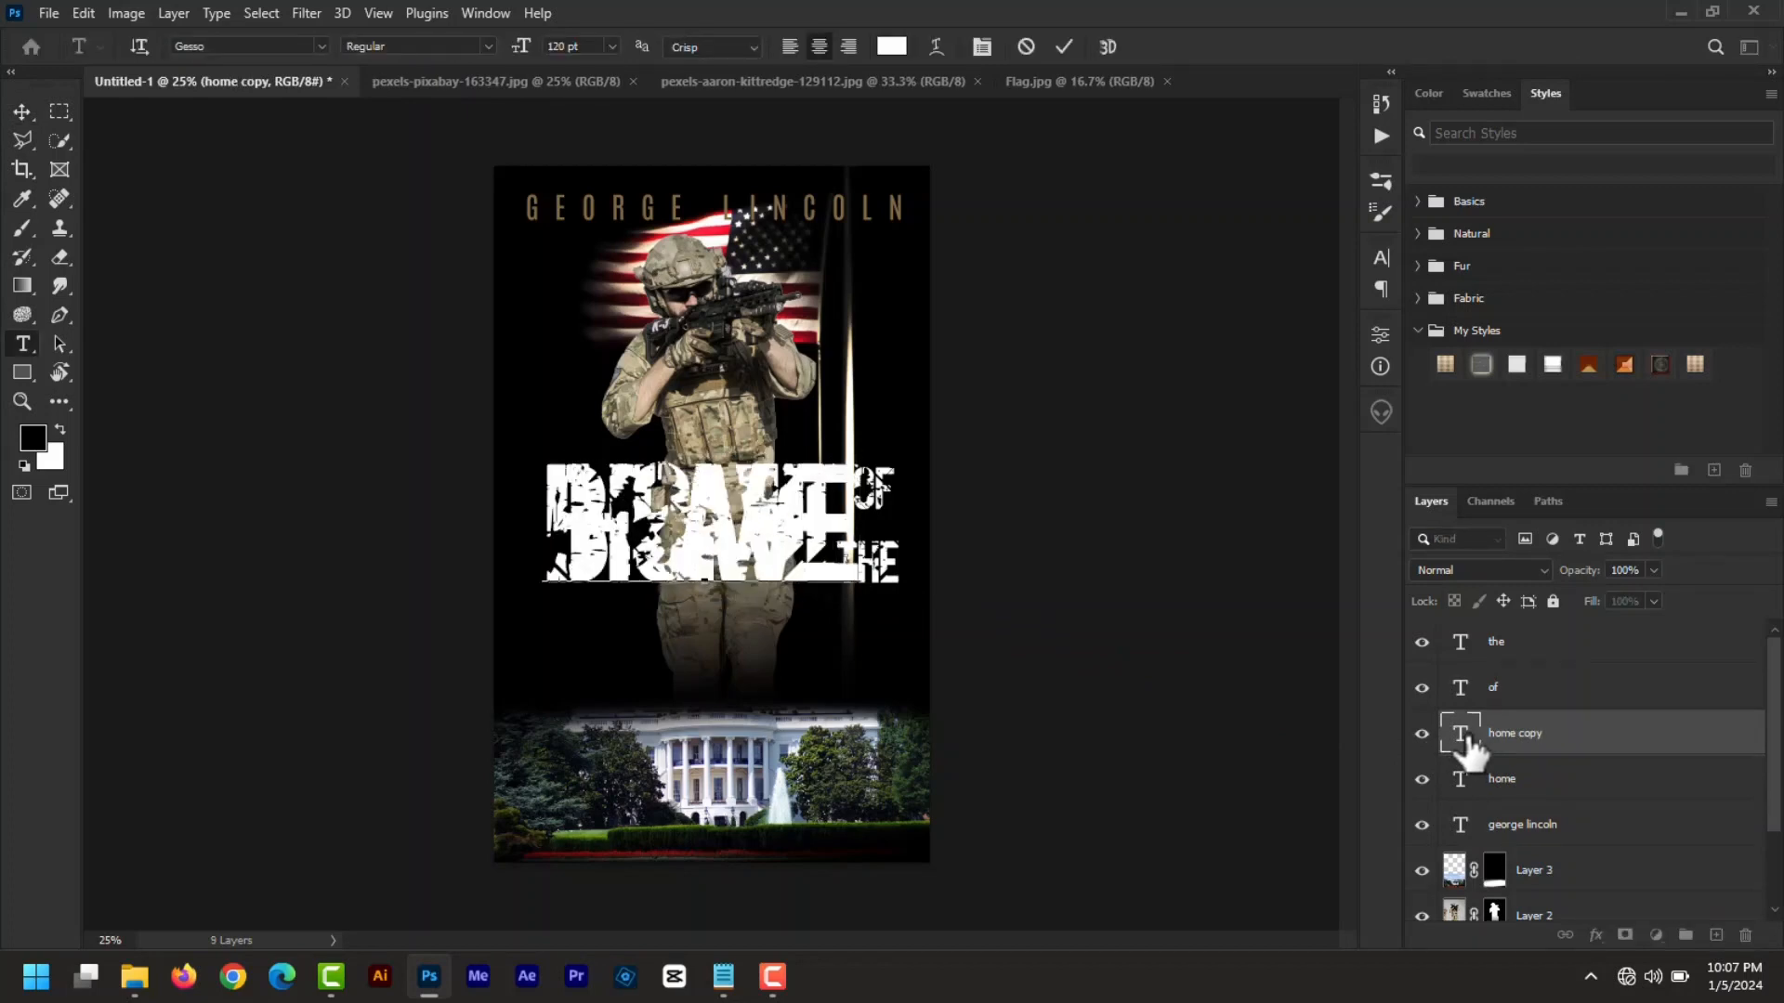
drag(1050, 639, 1074, 759)
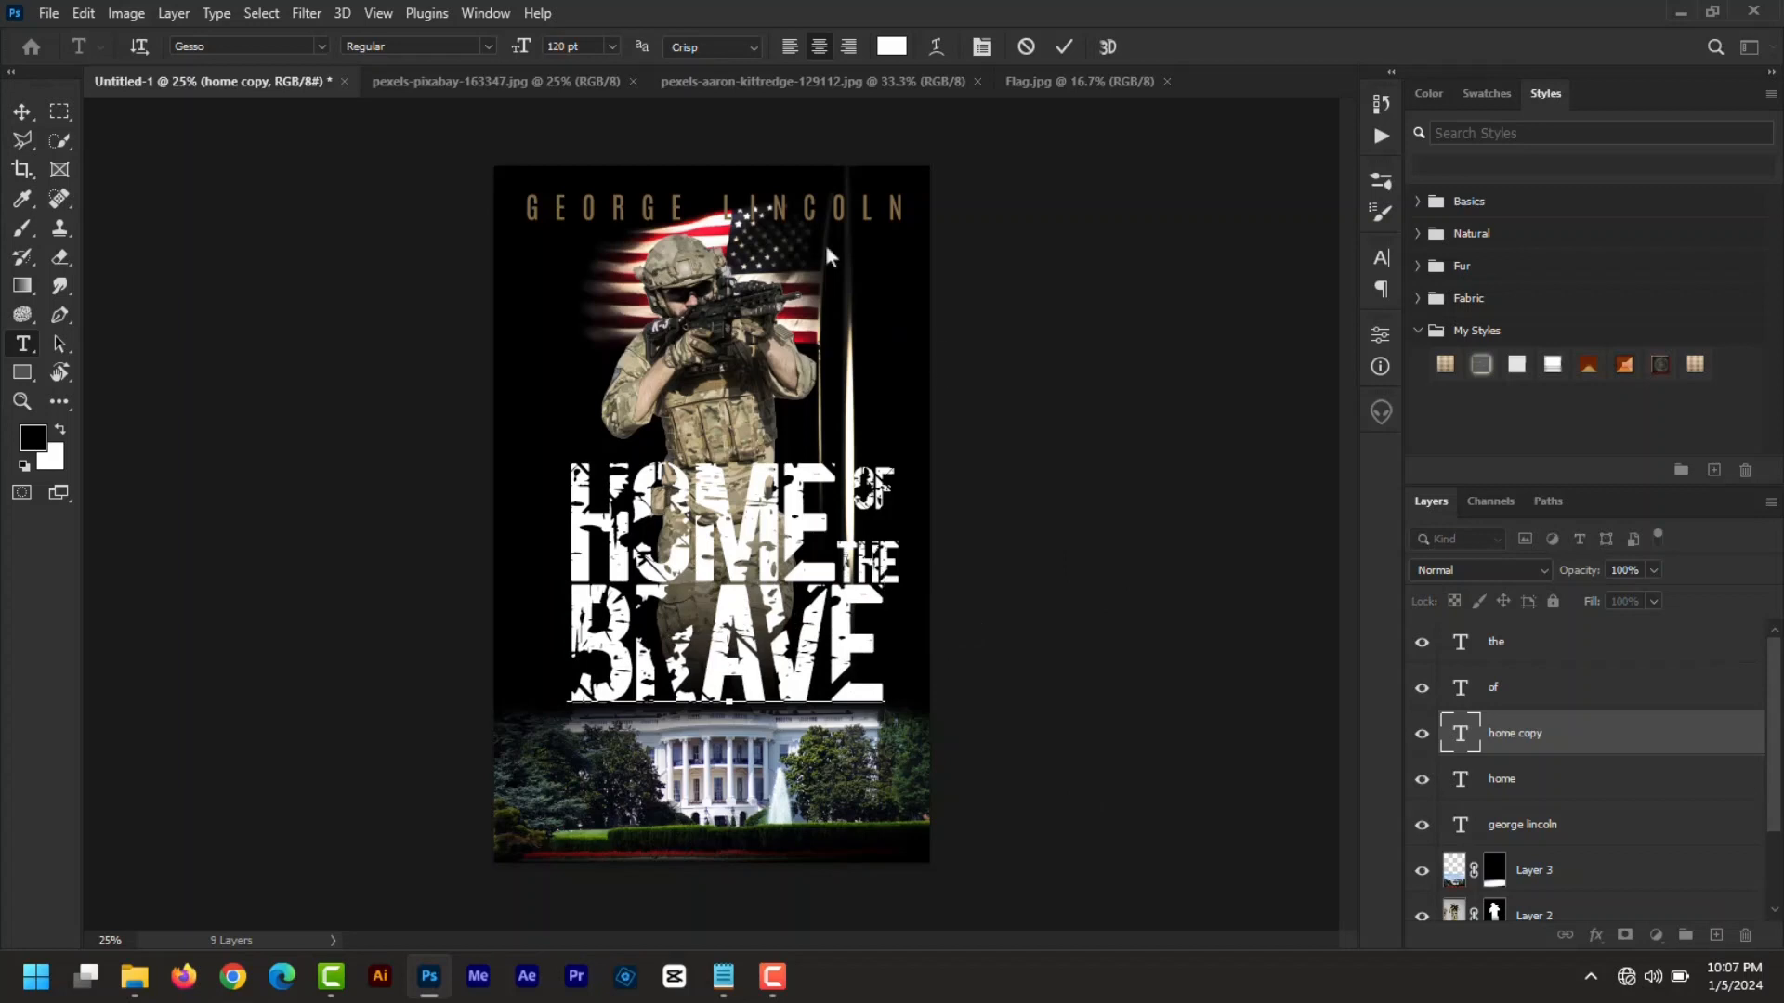
double_click(1457, 734)
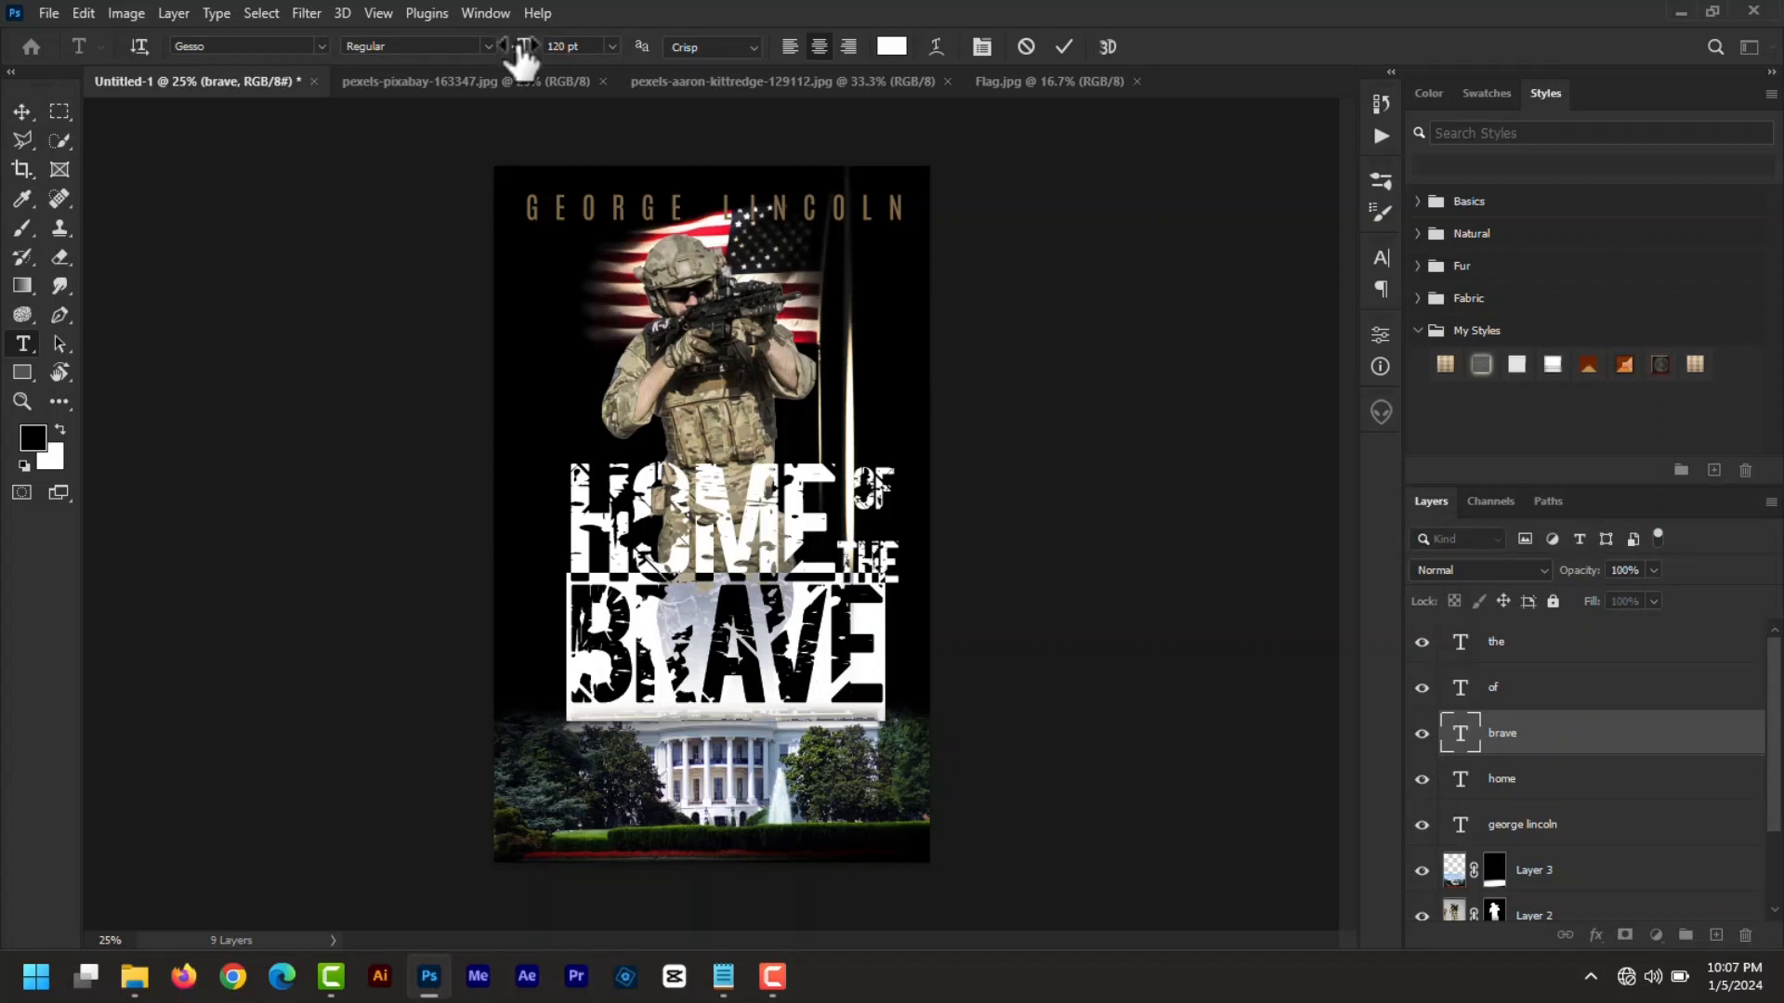
drag(520, 61, 531, 60)
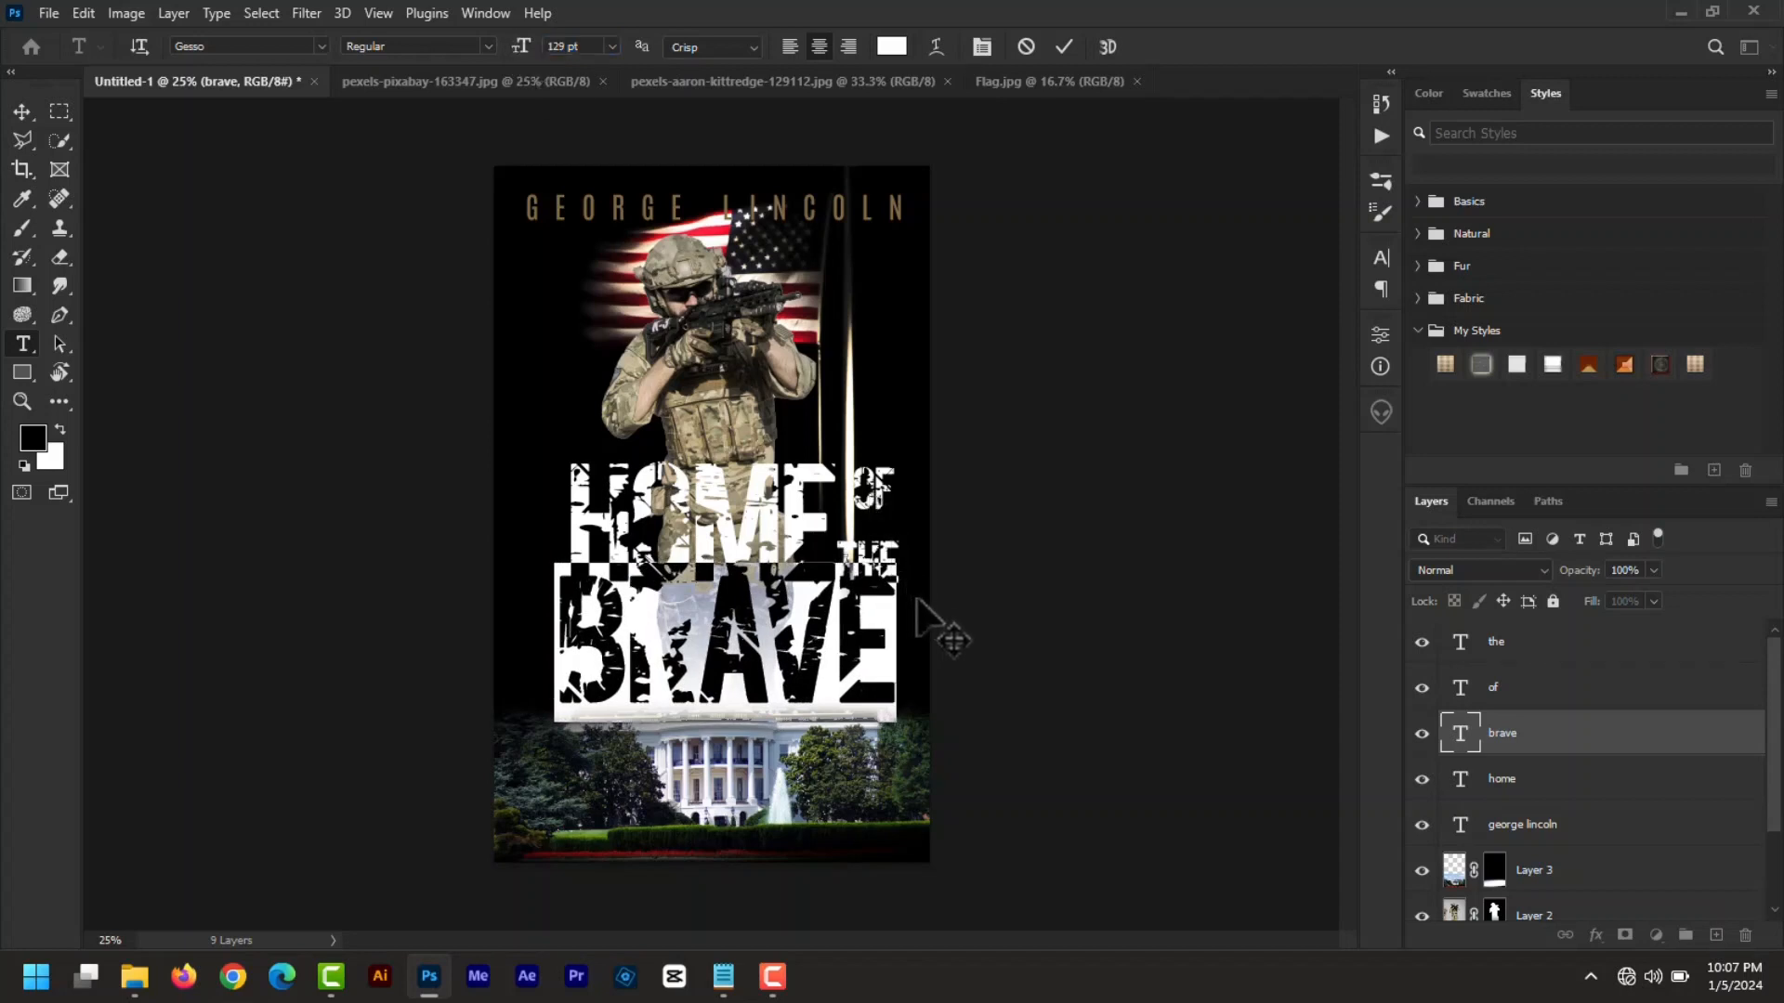
drag(923, 602, 932, 609)
click(1064, 47)
- Move HOME, OF and THE up so they sit neatly above BRAVE
key(v)
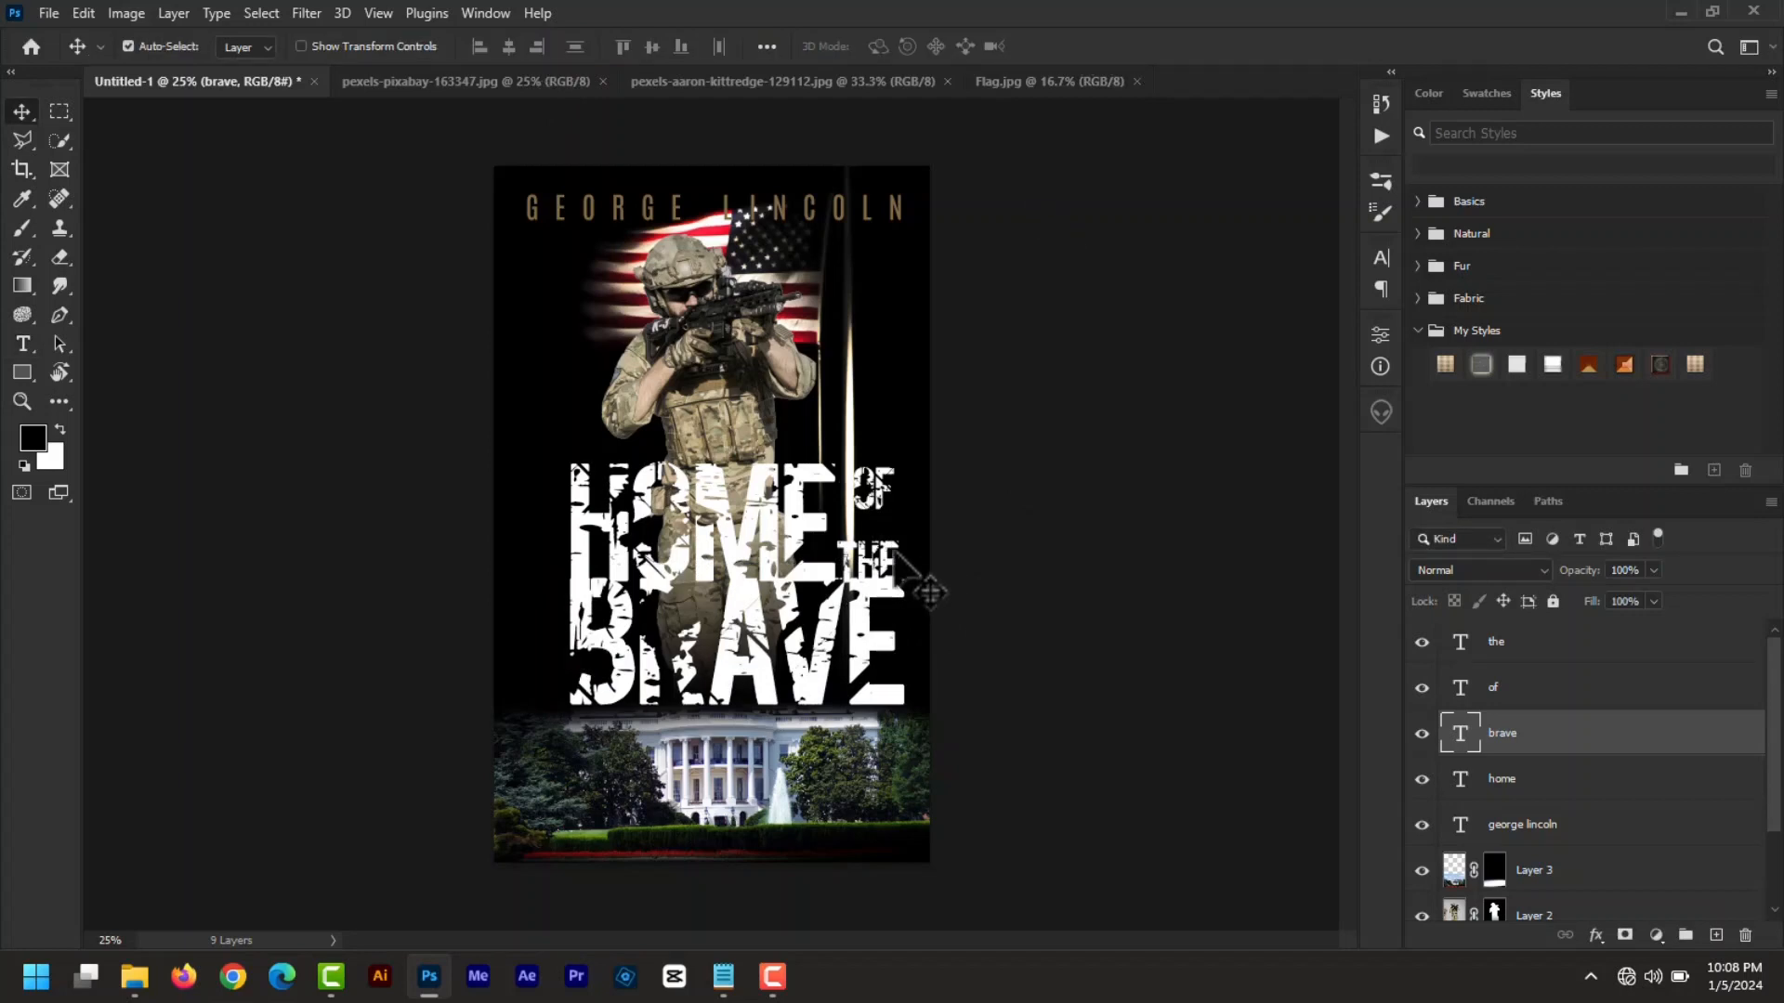
drag(773, 531, 772, 505)
drag(860, 497, 862, 479)
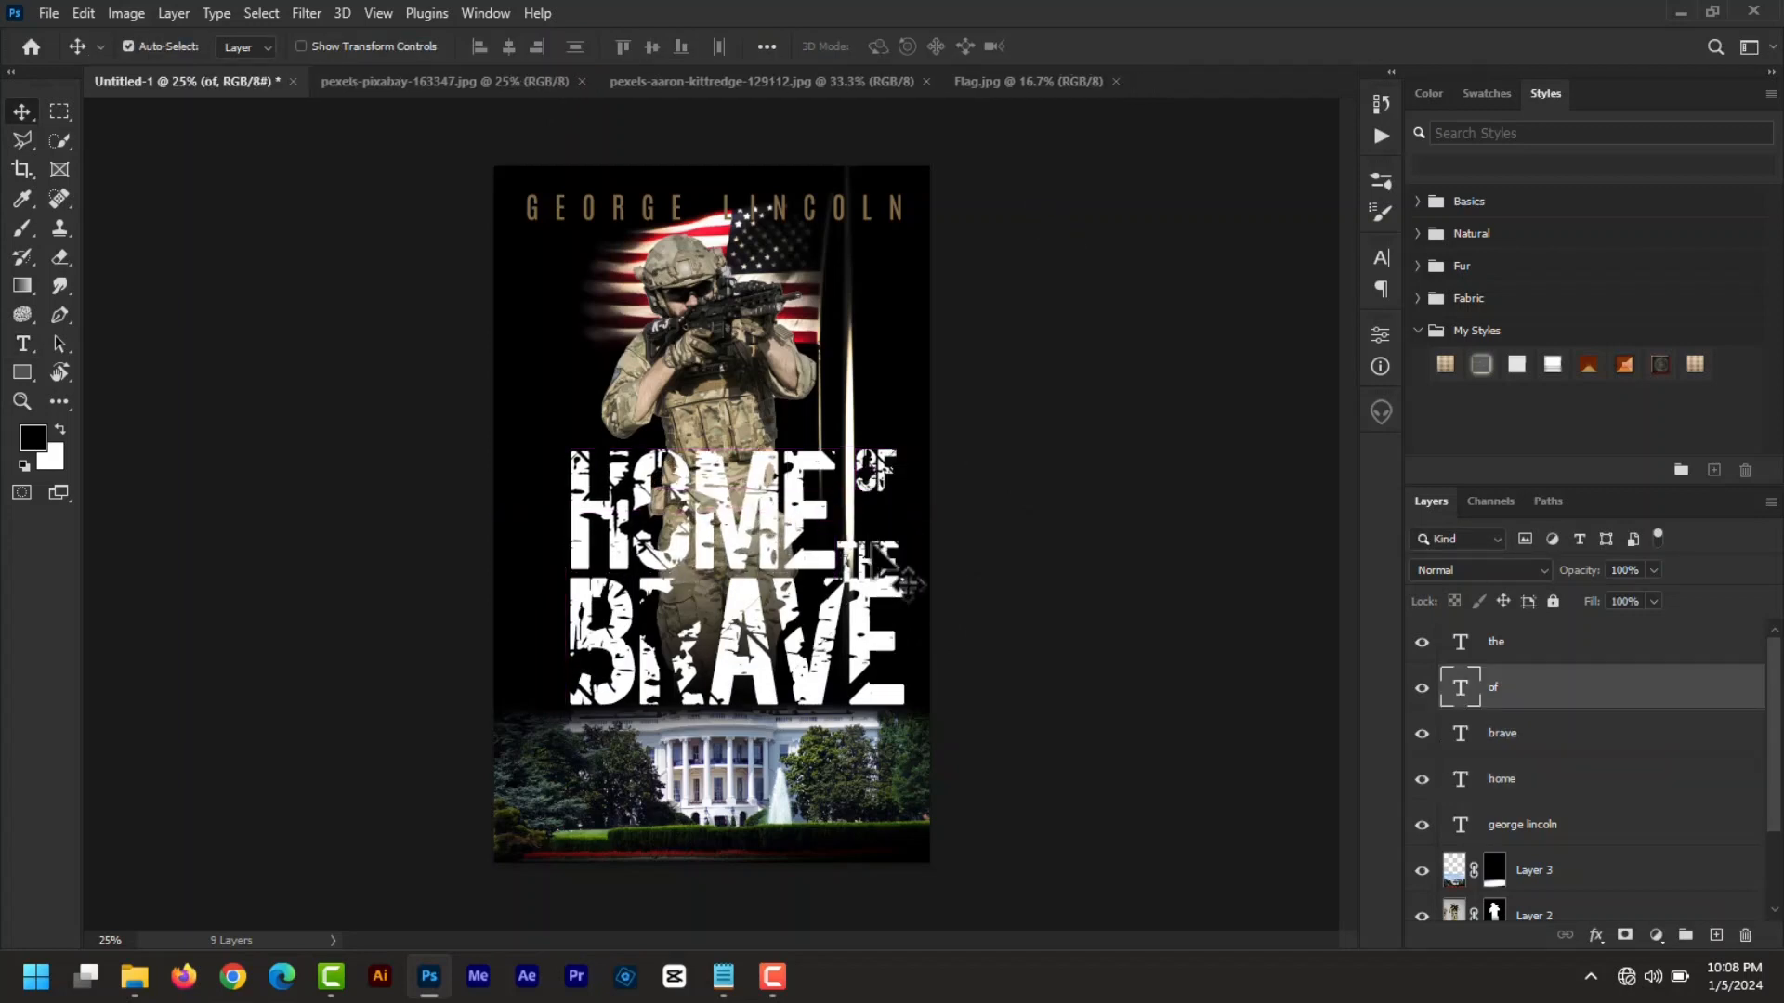
drag(873, 550, 876, 535)
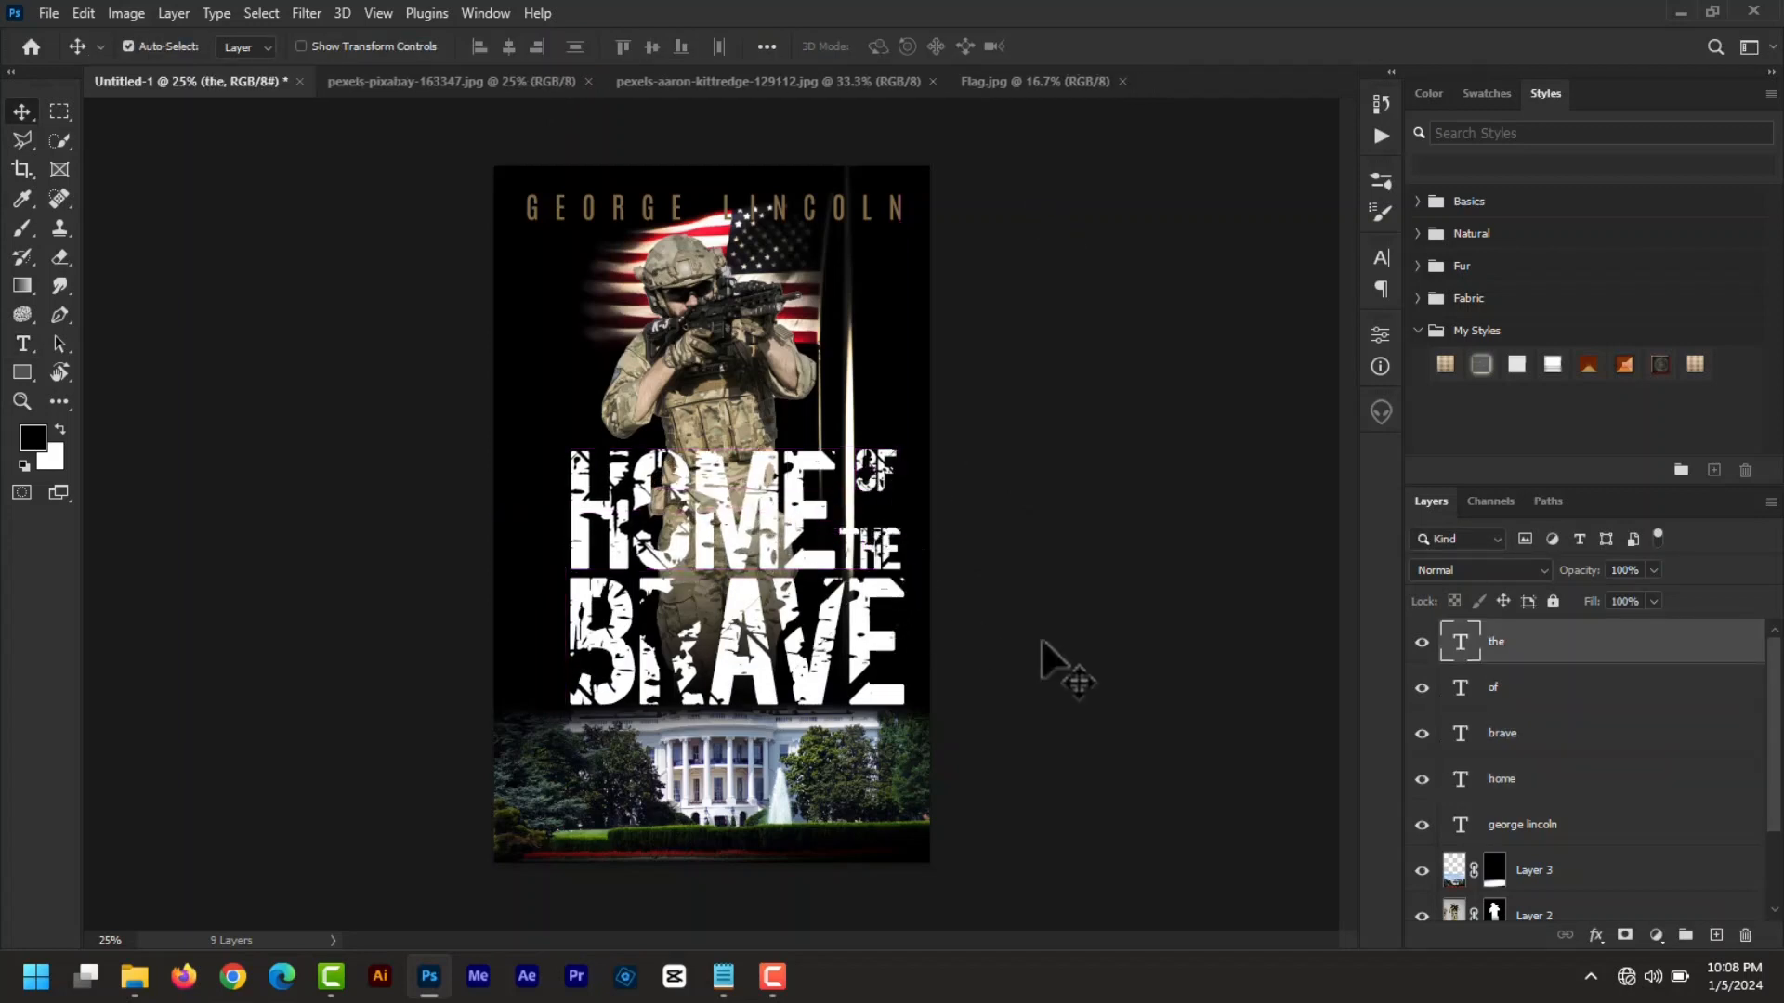
- Colour BRAVE tan 7f6a46 by sampling the author name's colour
click(1477, 742)
double_click(1462, 734)
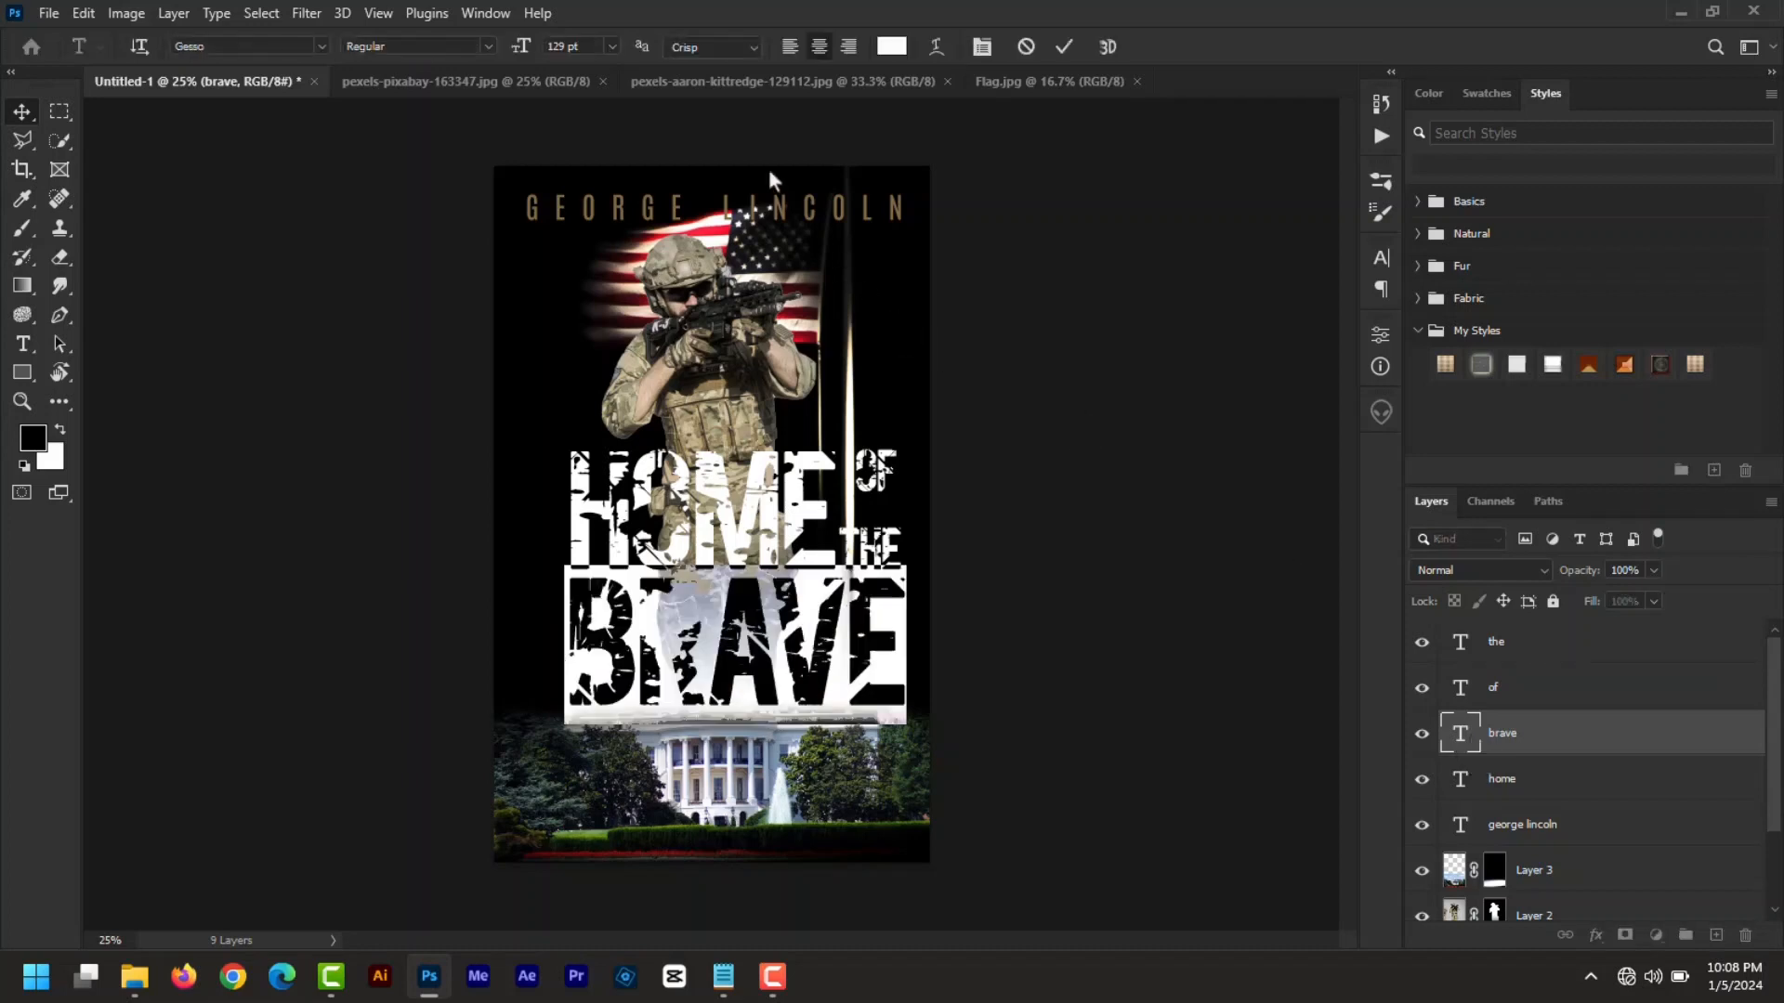
click(892, 48)
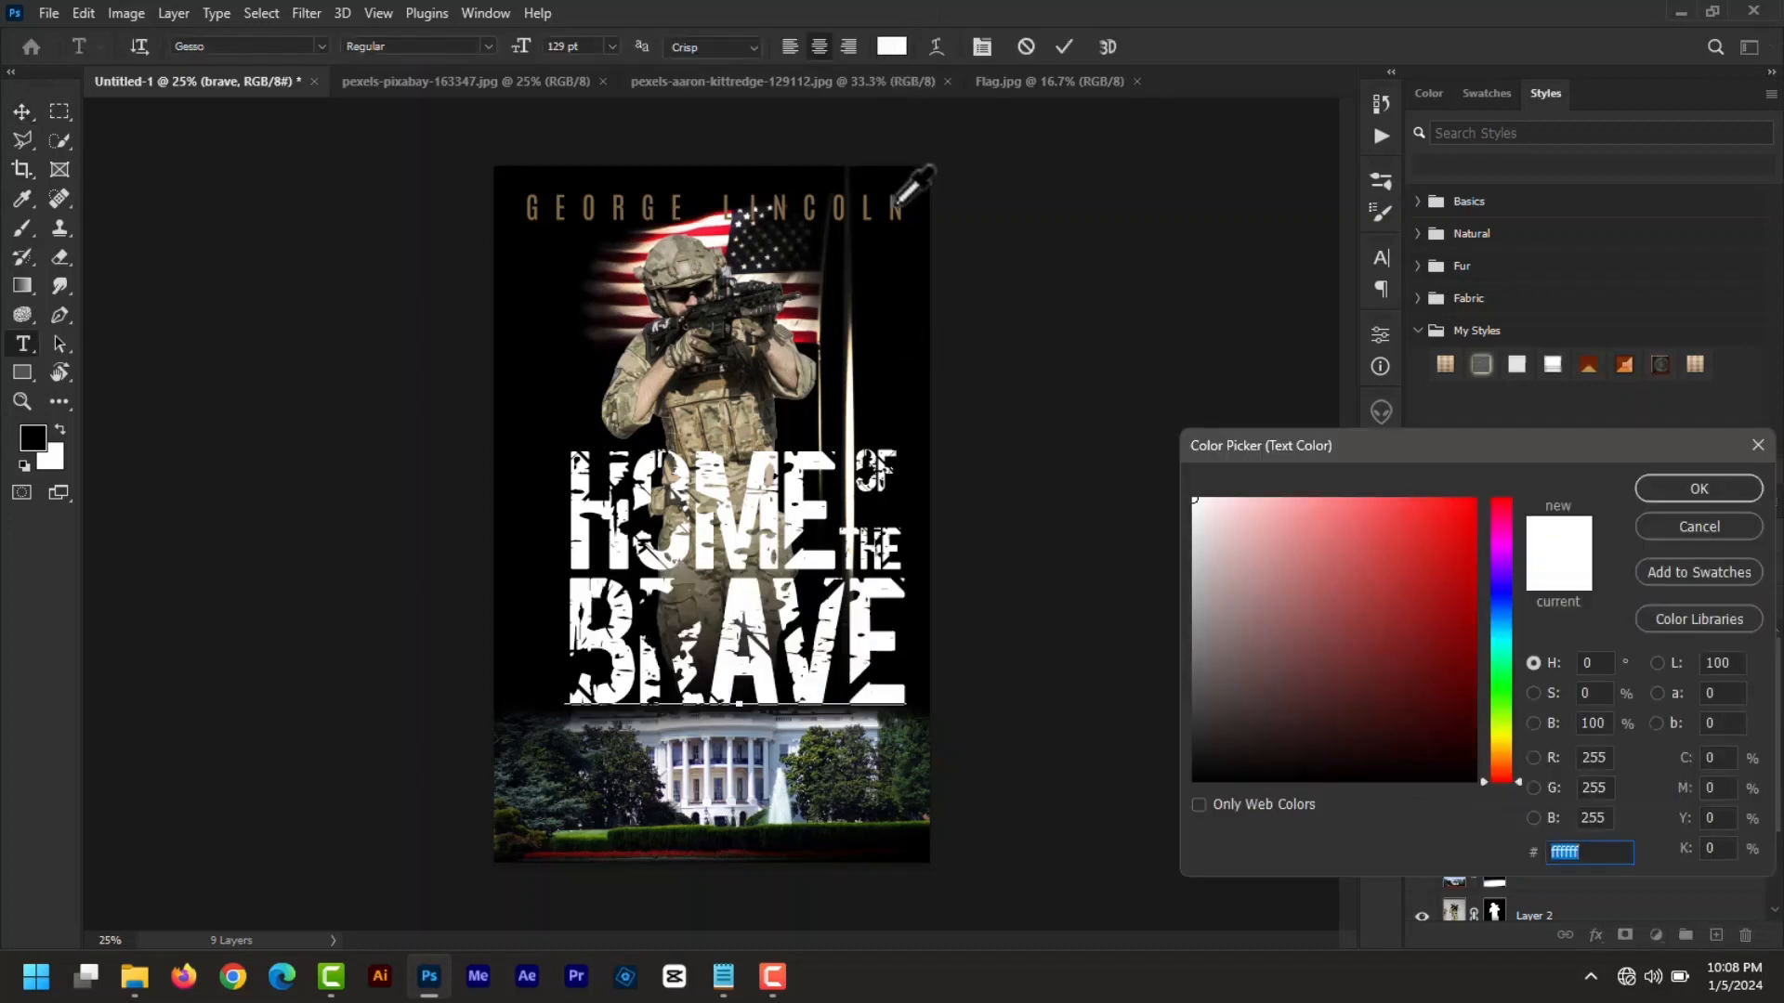
click(897, 198)
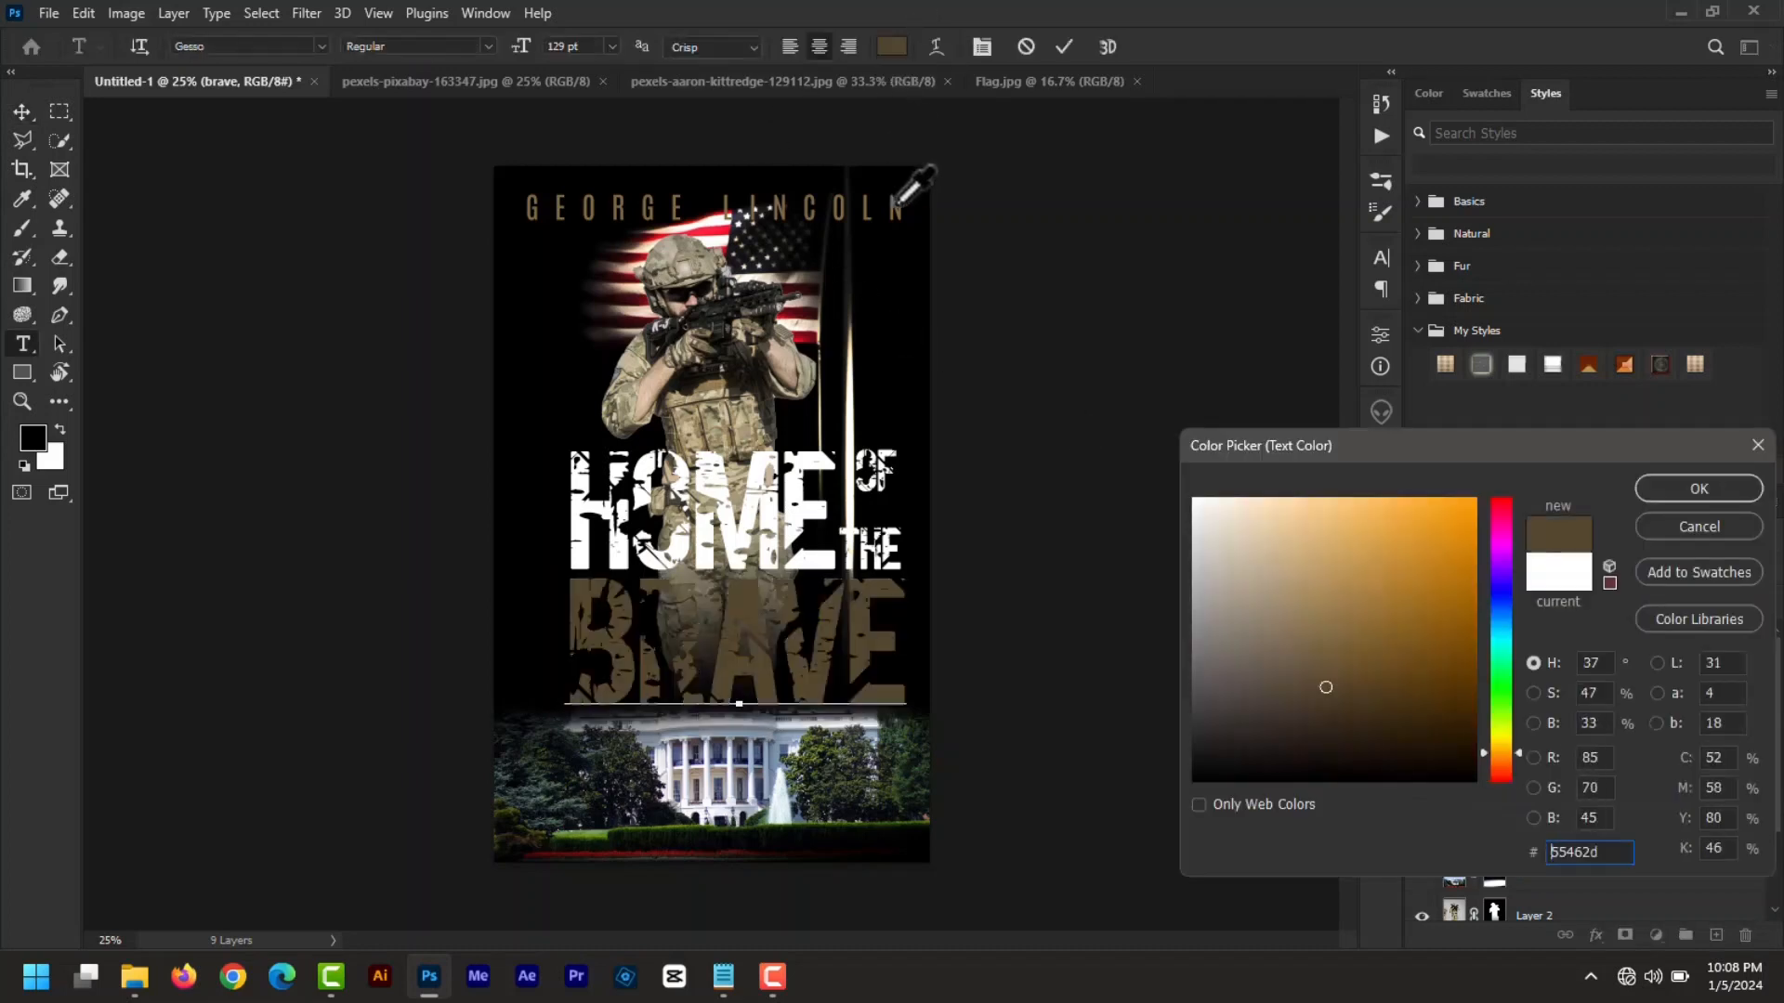
click(1699, 488)
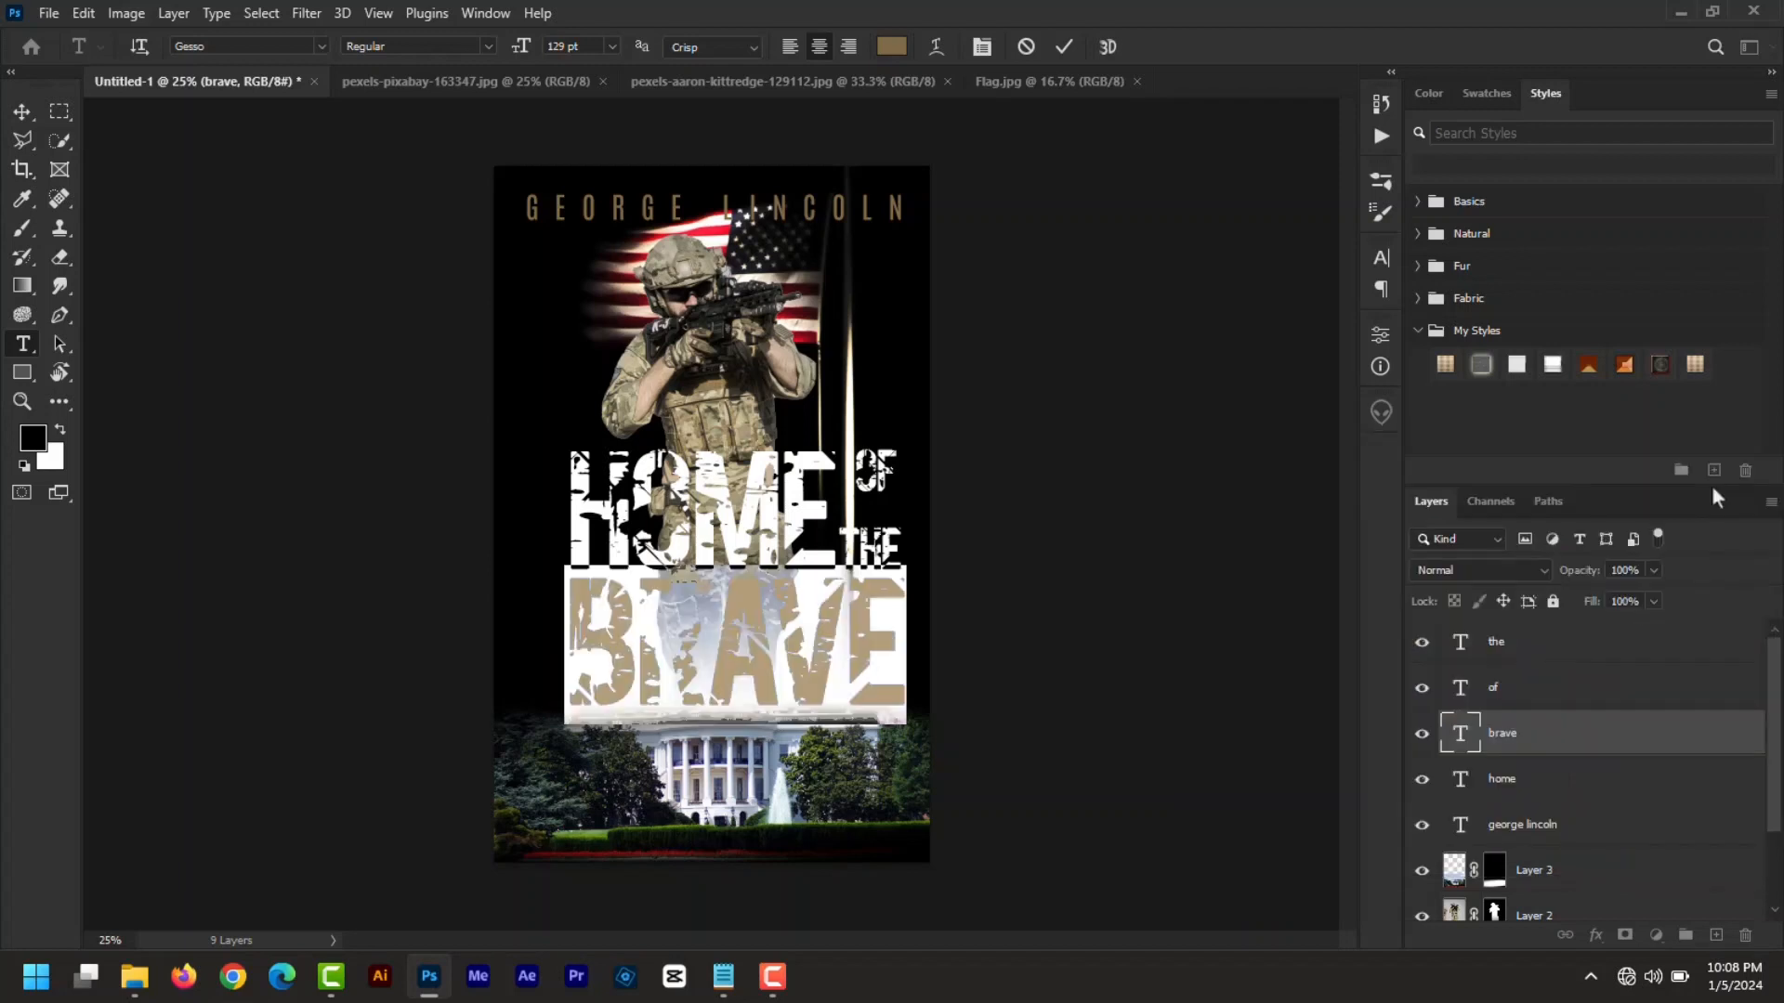
click(1059, 51)
- Group the HOME, OF, THE and BRAVE text layers into a group named title
key(v)
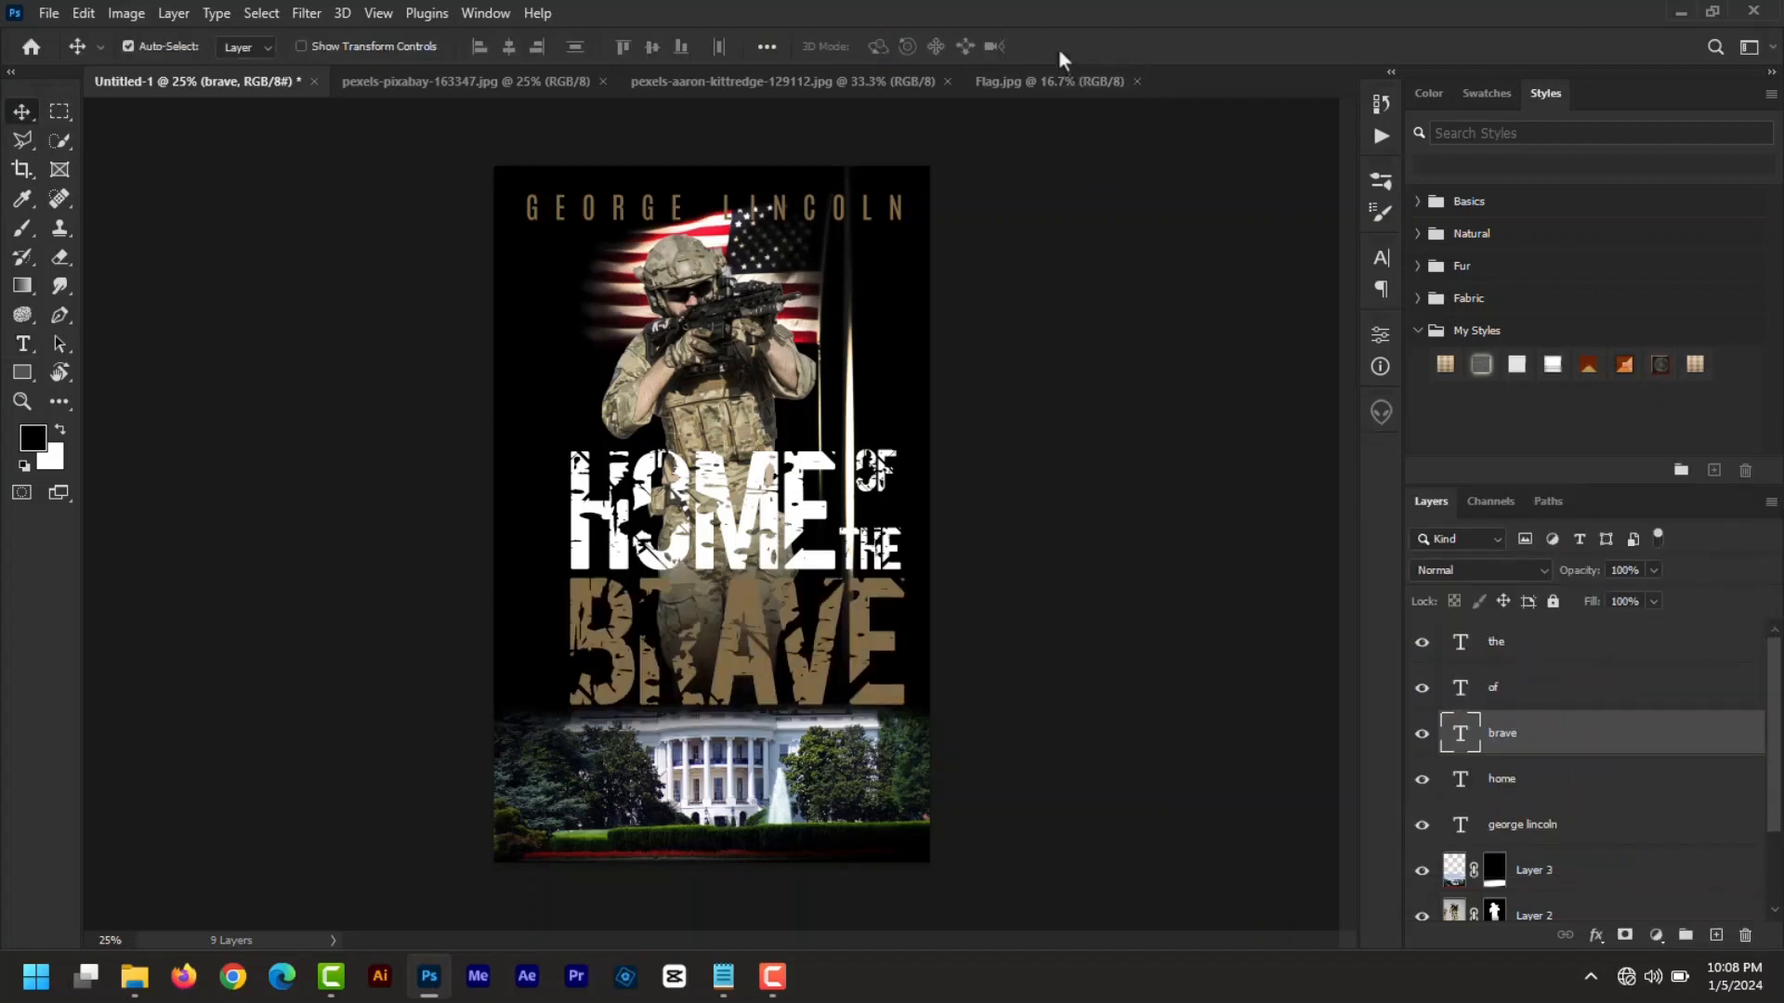
click(1494, 650)
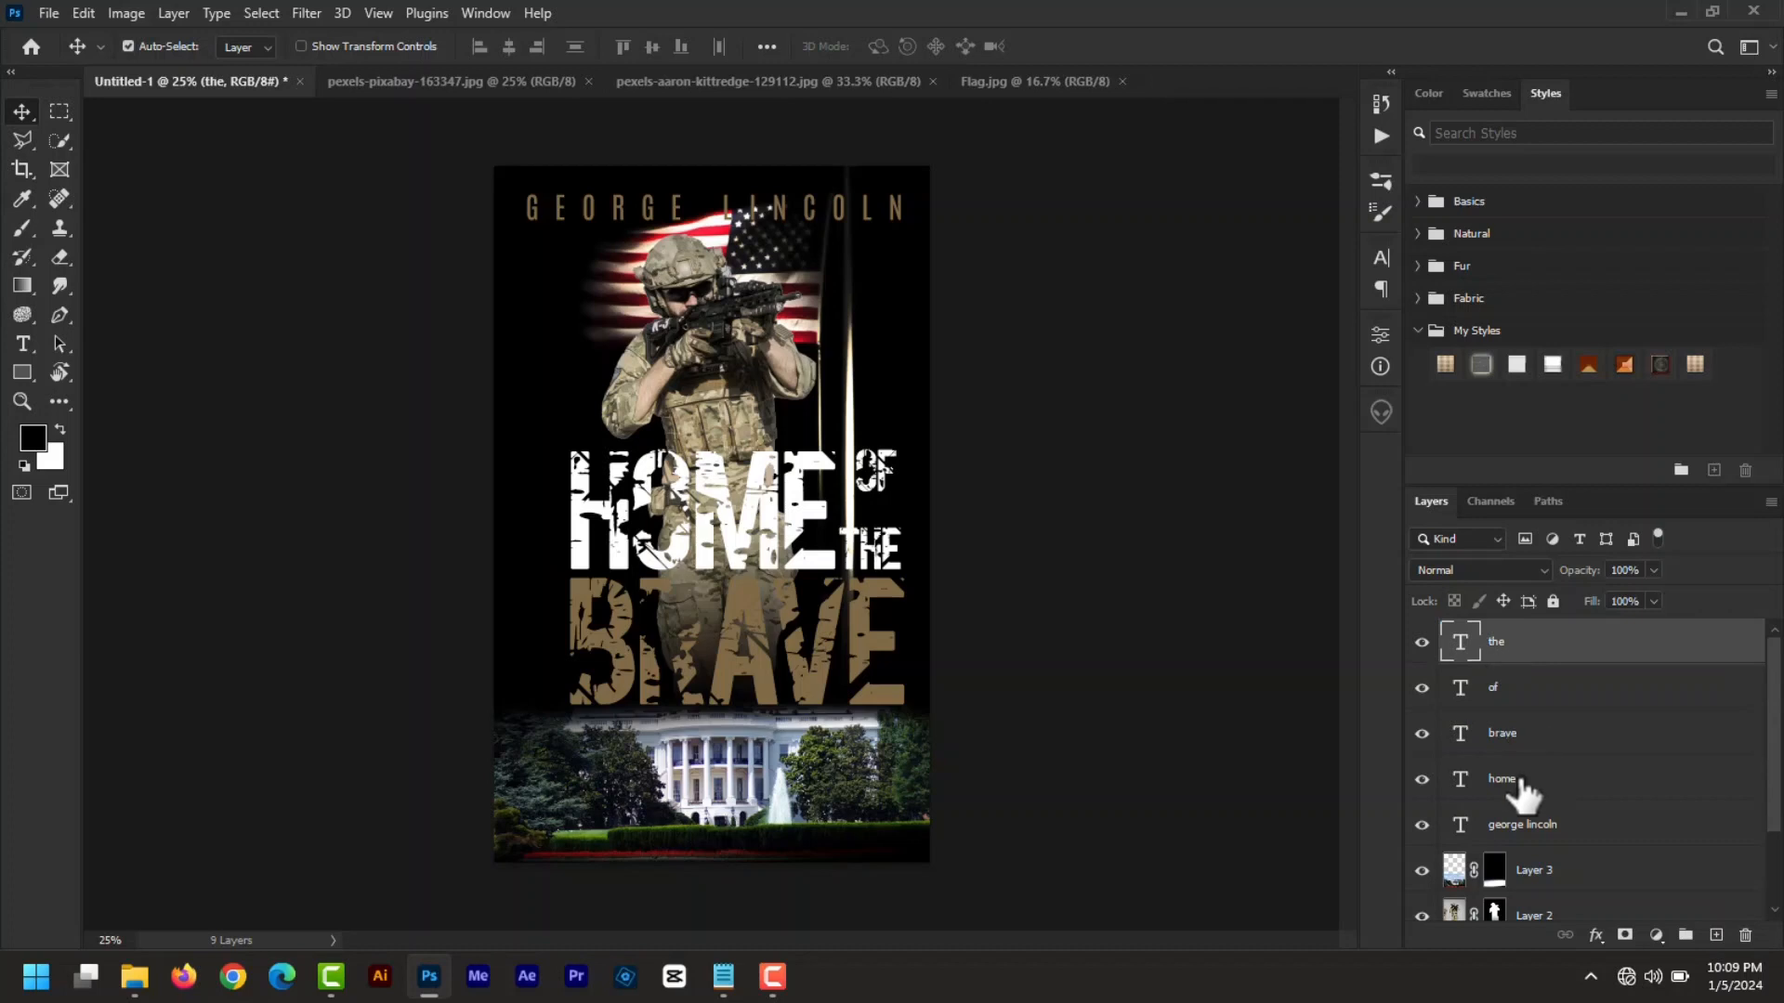
shift+click(1521, 785)
click(1686, 934)
double_click(1493, 633)
text(title)
key(Return)
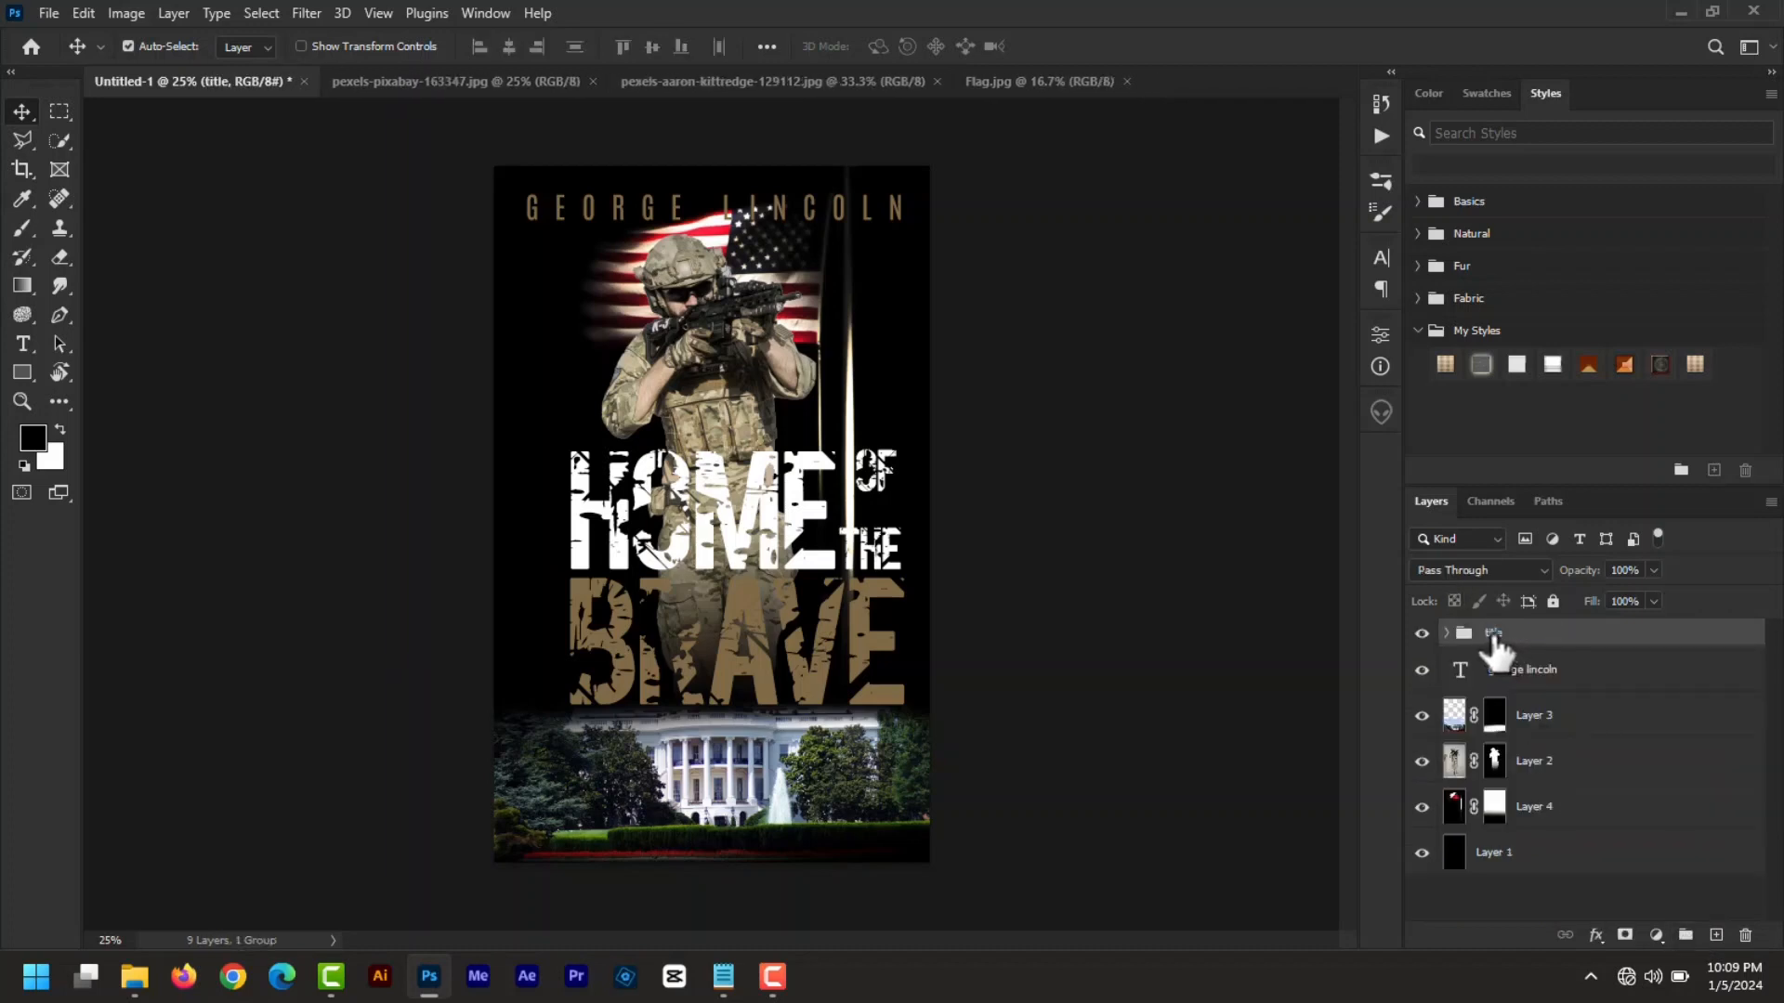
- Shift the title group left and up, and nudge the White House image lower
key(ctrl+t)
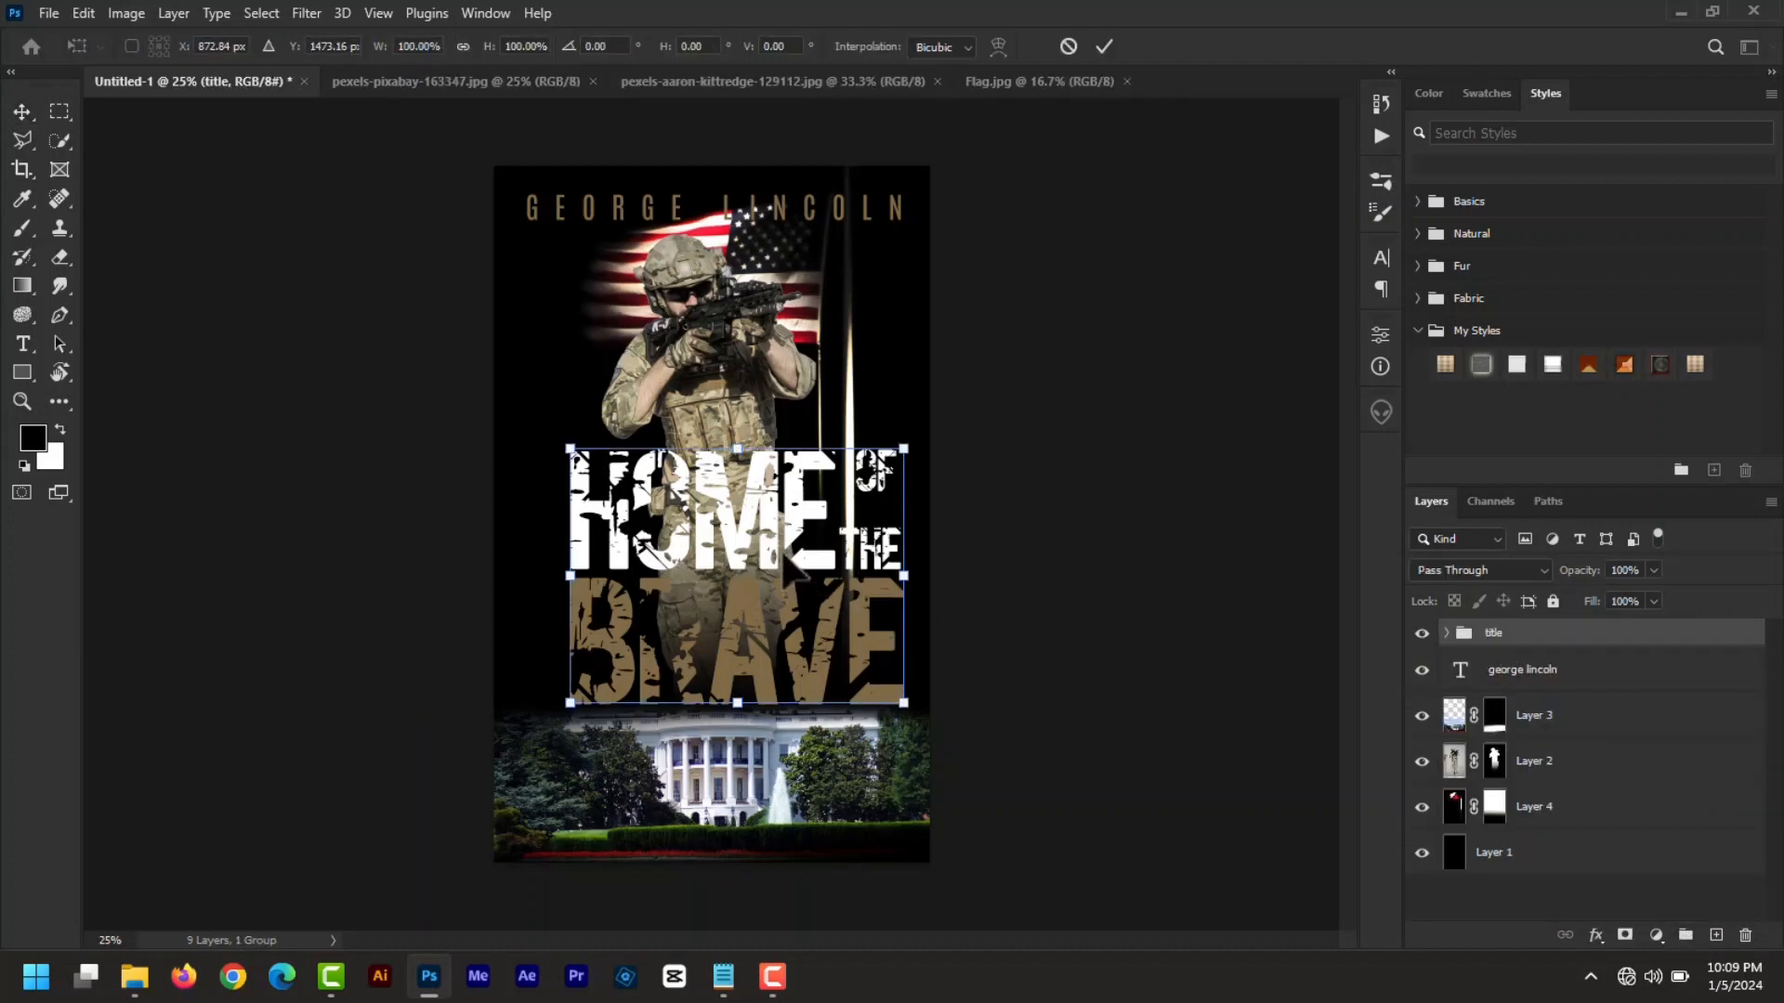
drag(791, 557, 687, 542)
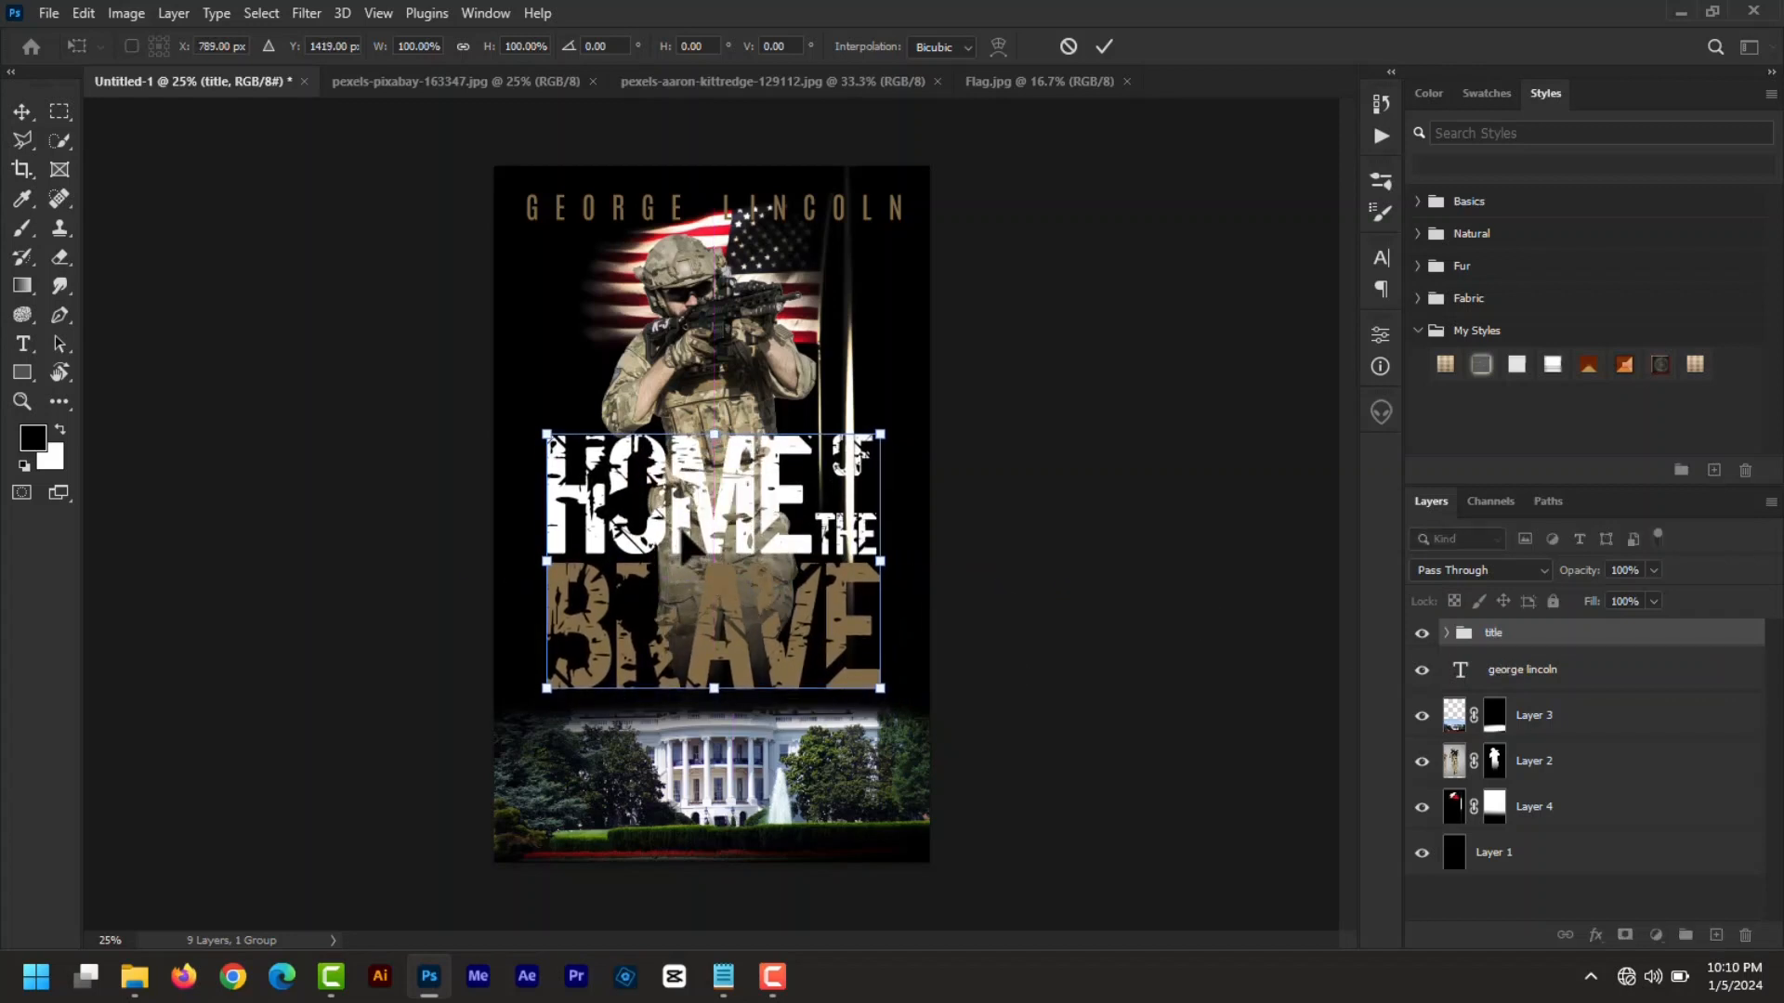
click(1107, 47)
click(798, 788)
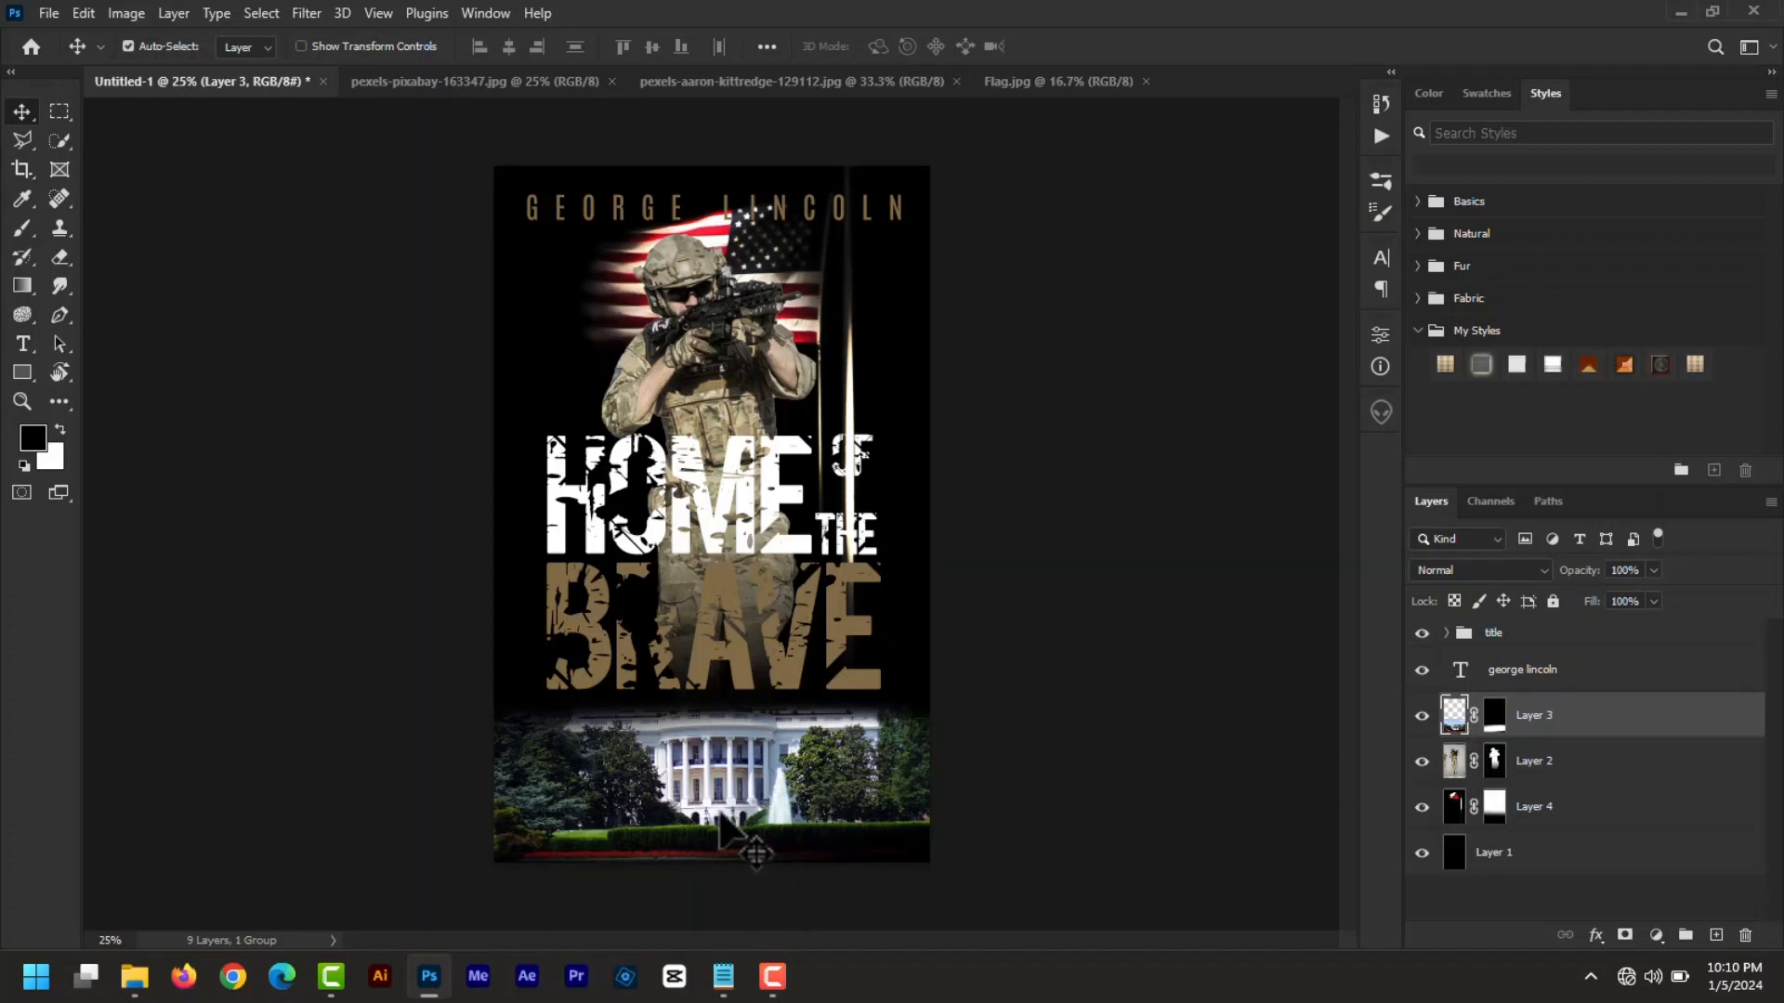
key(shift+Down)
key(shift+Down)
key(shift+Down)
key(shift+Down)
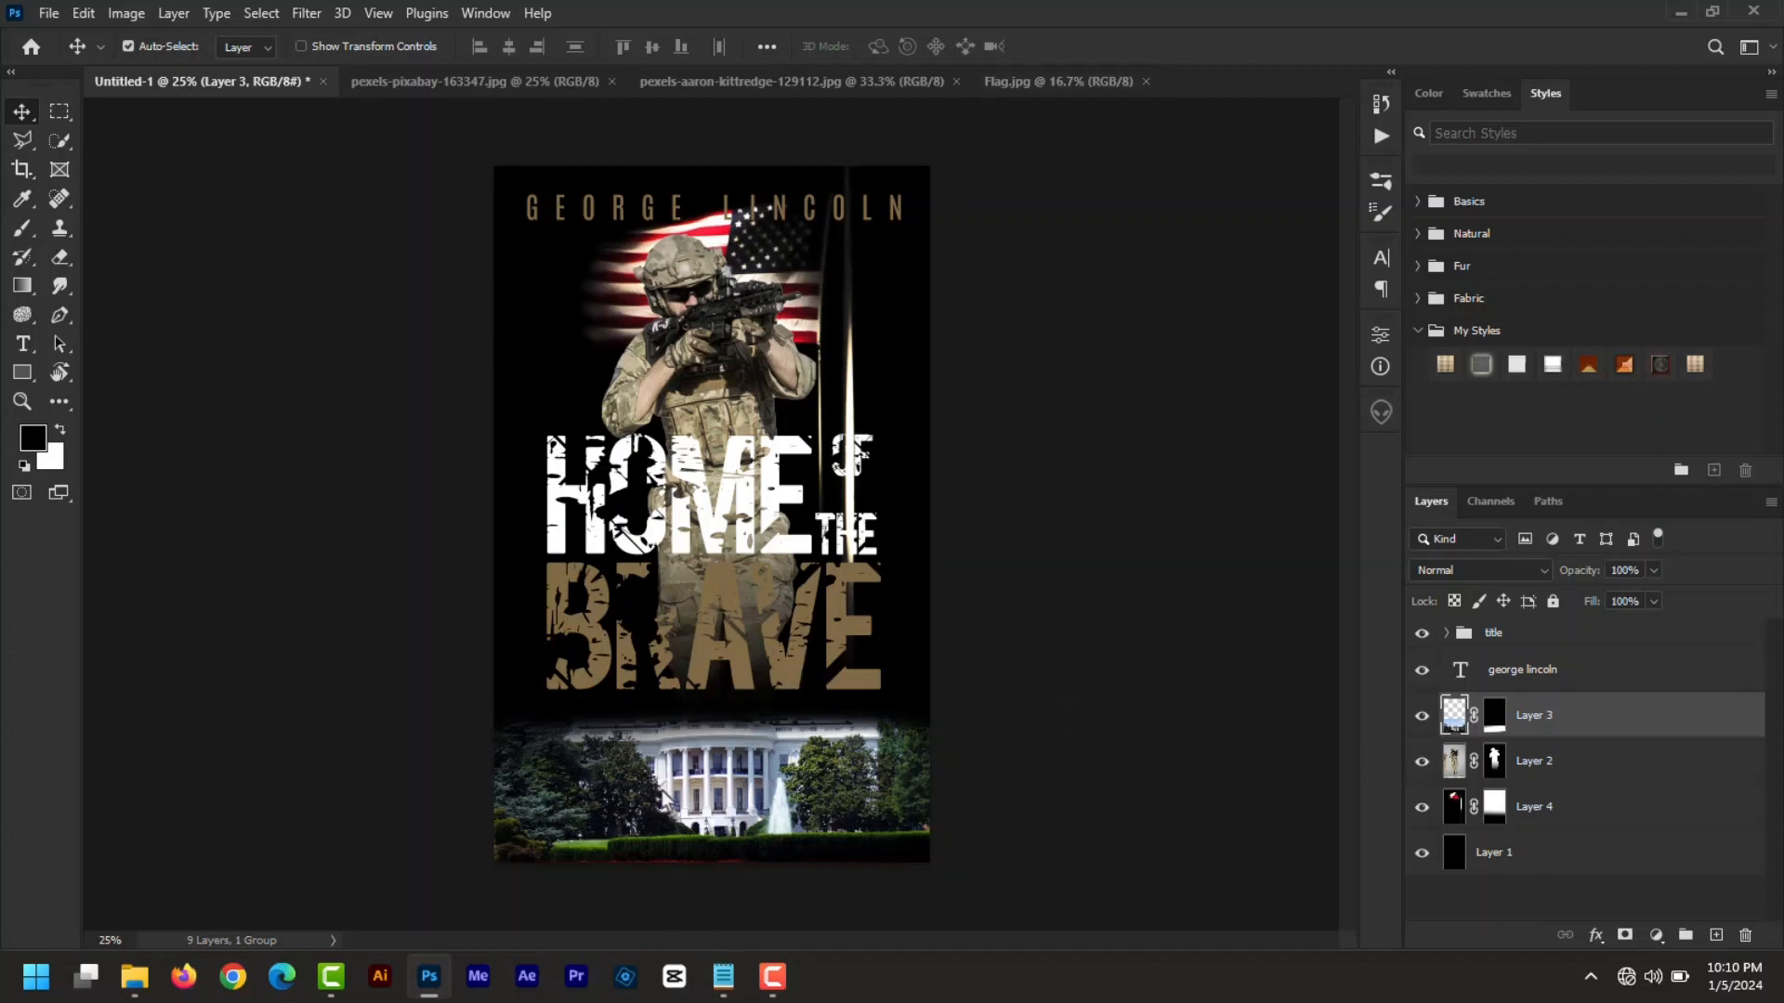
- Select the subtitle sentence in the Notepad notes and return to Photoshop
key(alt+Tab)
drag(617, 168, 100, 163)
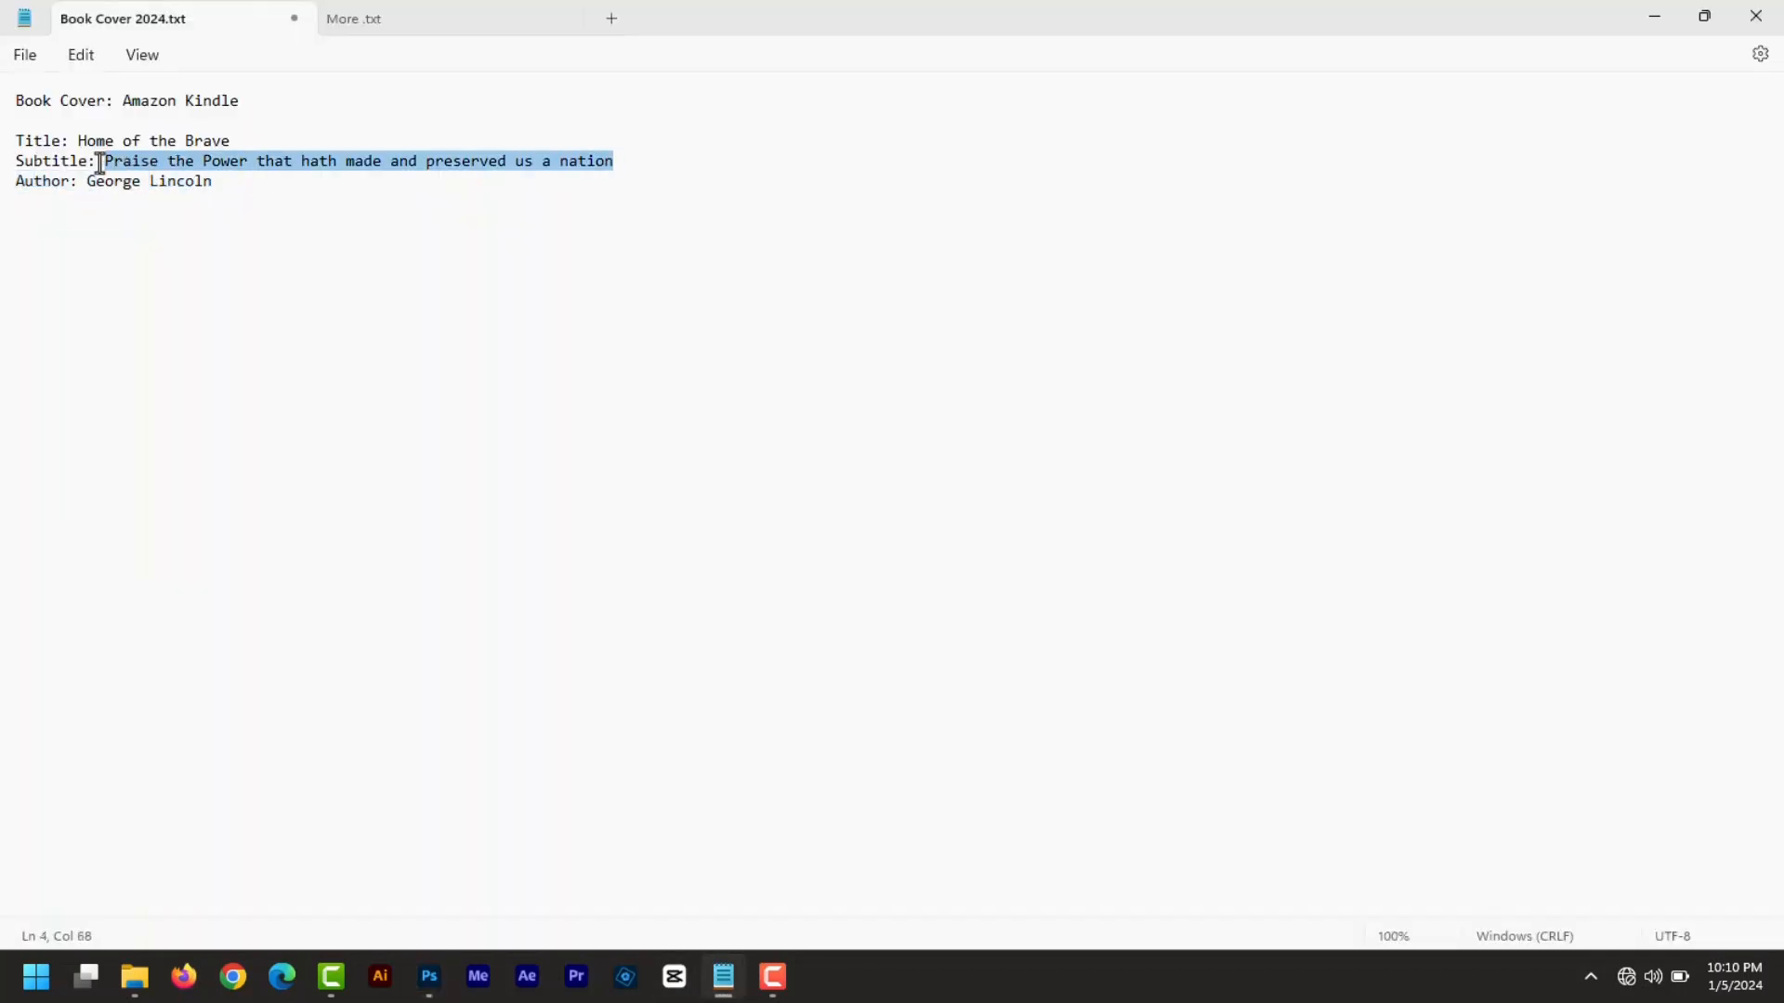
click(429, 976)
click(21, 348)
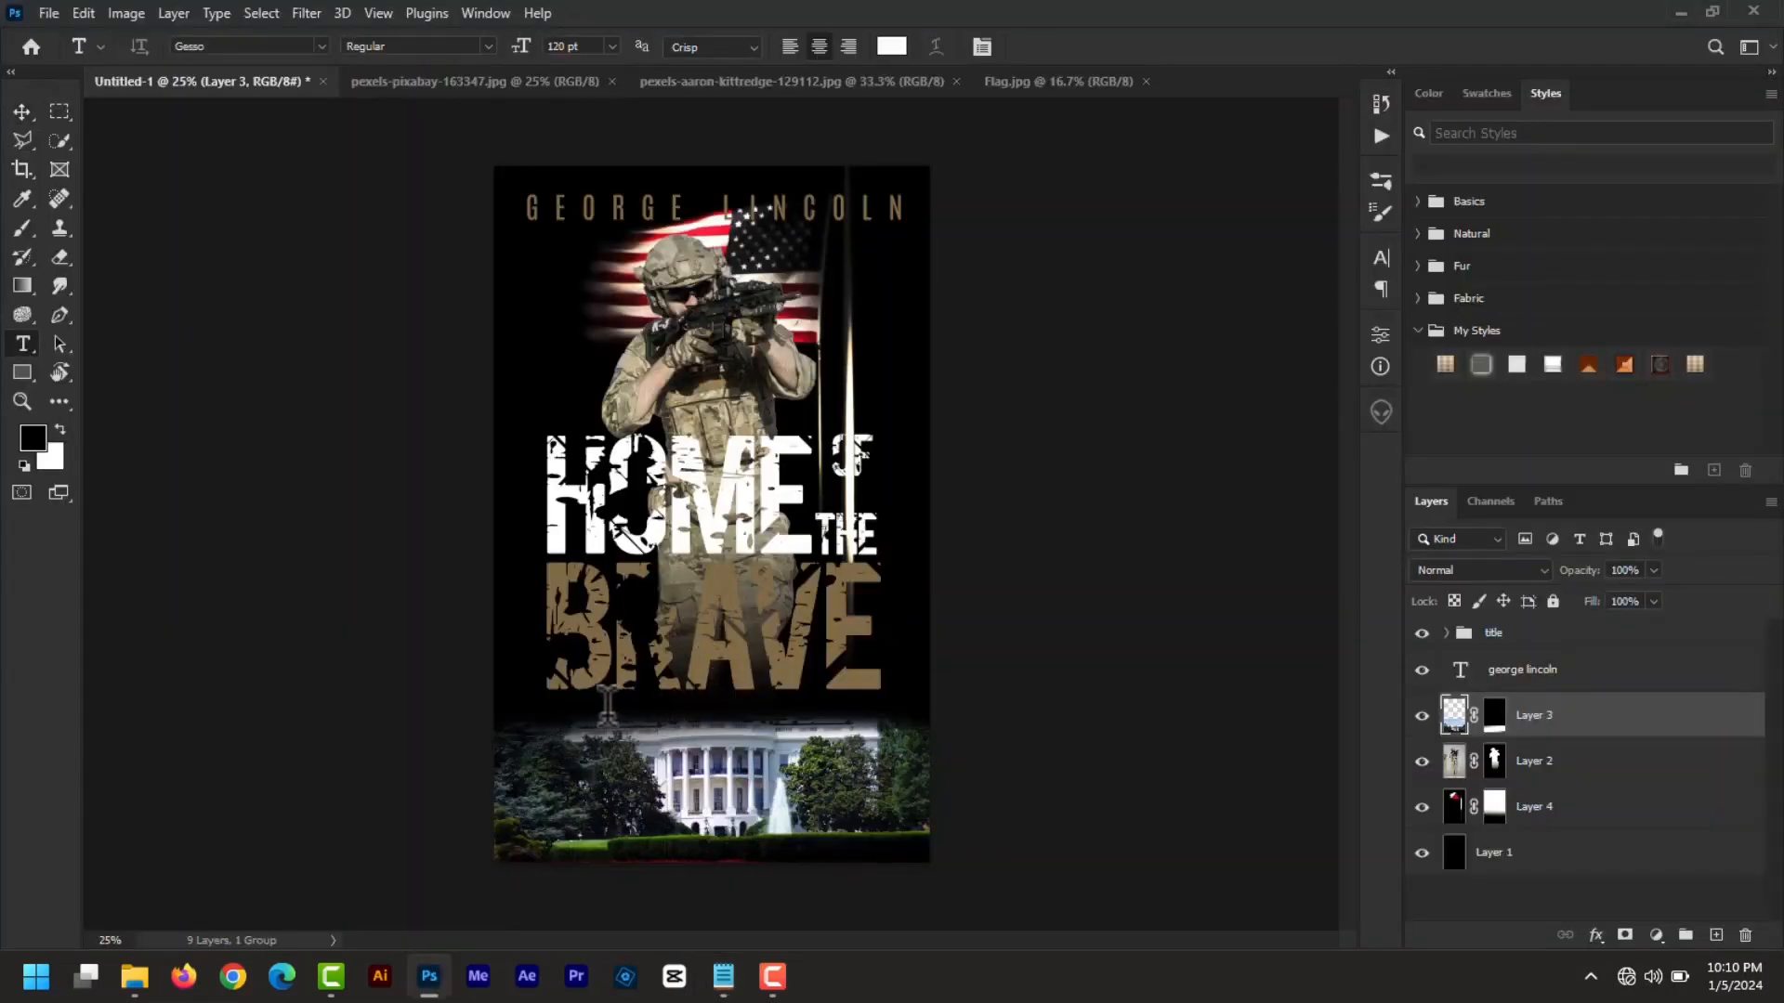
- Duplicate the author layer, paste in the subtitle at 11 pt, and move it above the White House
click(1514, 678)
key(ctrl+j)
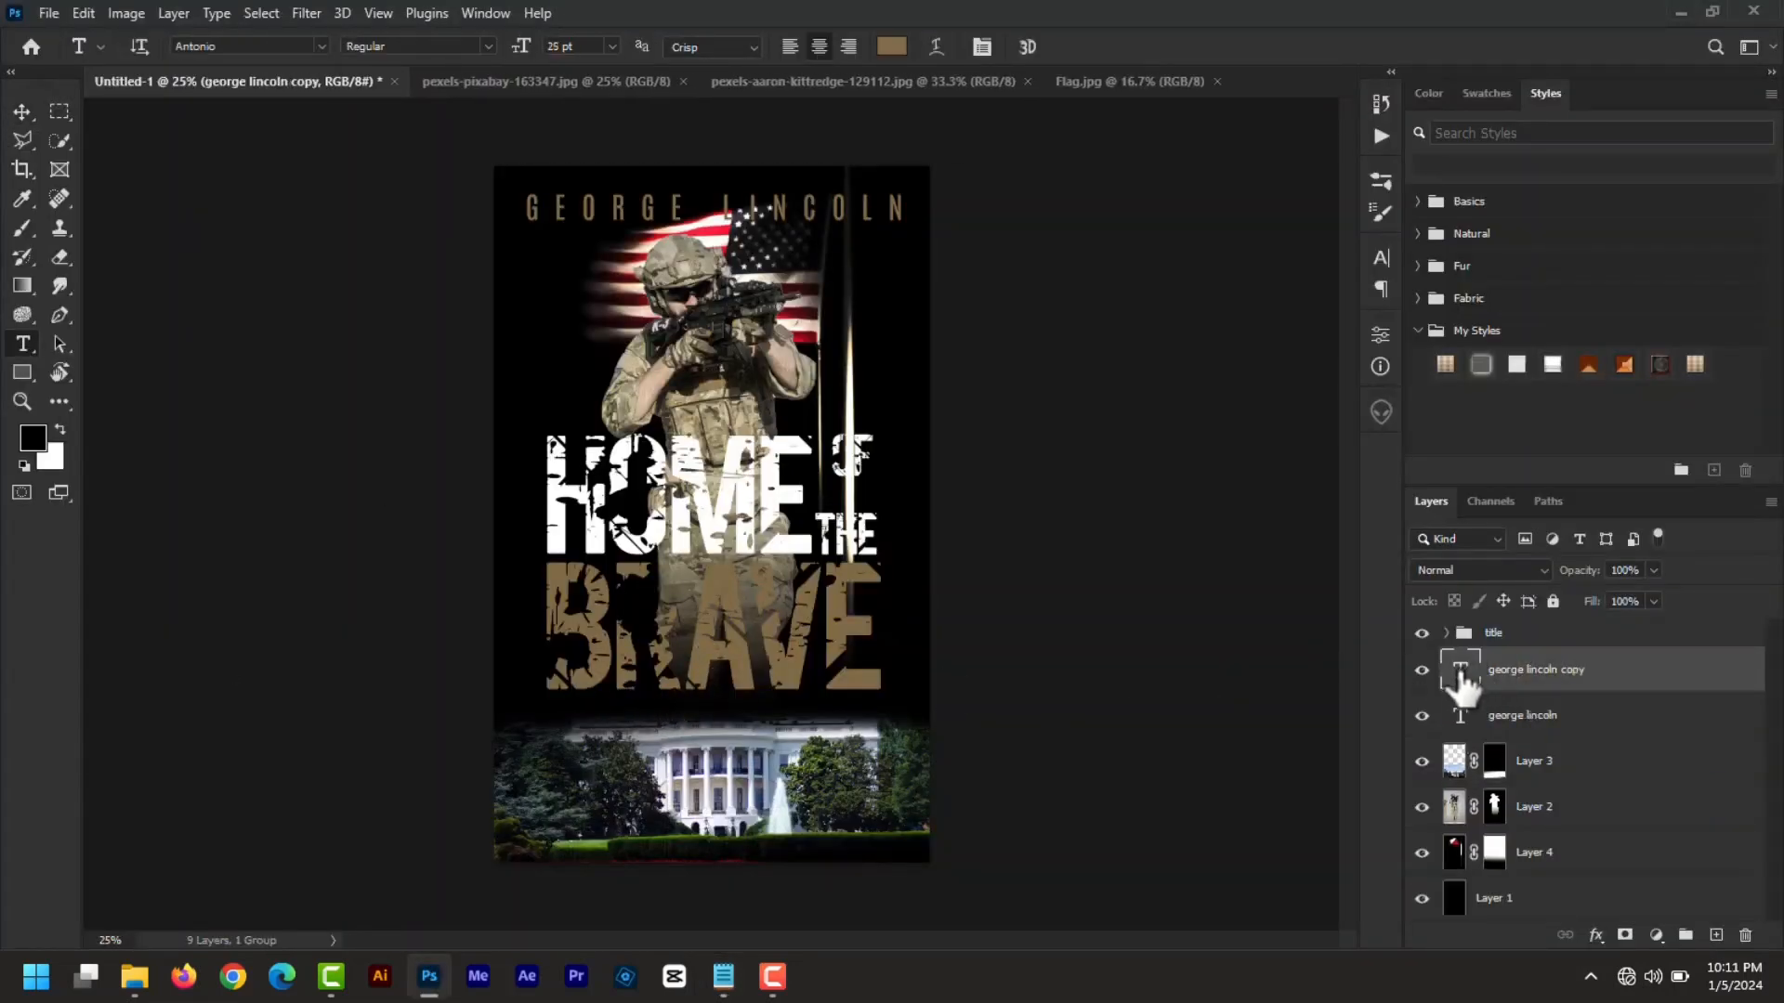
double_click(1461, 677)
key(ctrl+v)
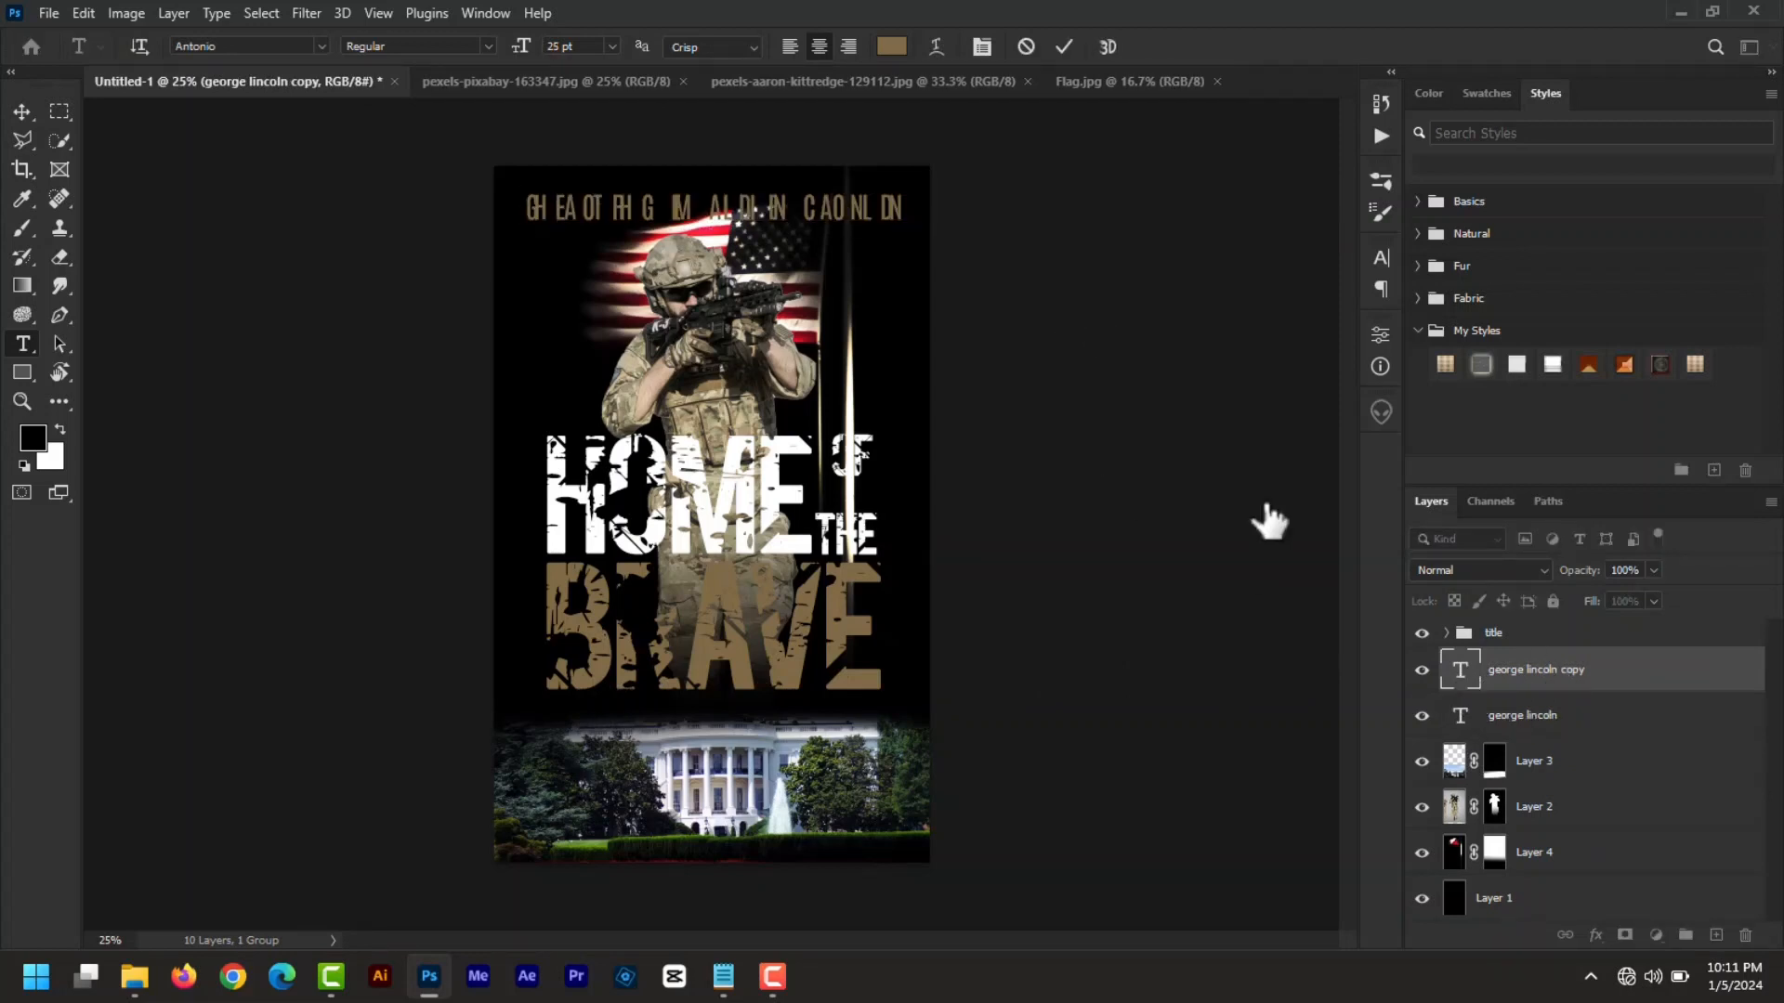
key(ctrl+a)
drag(526, 54, 514, 61)
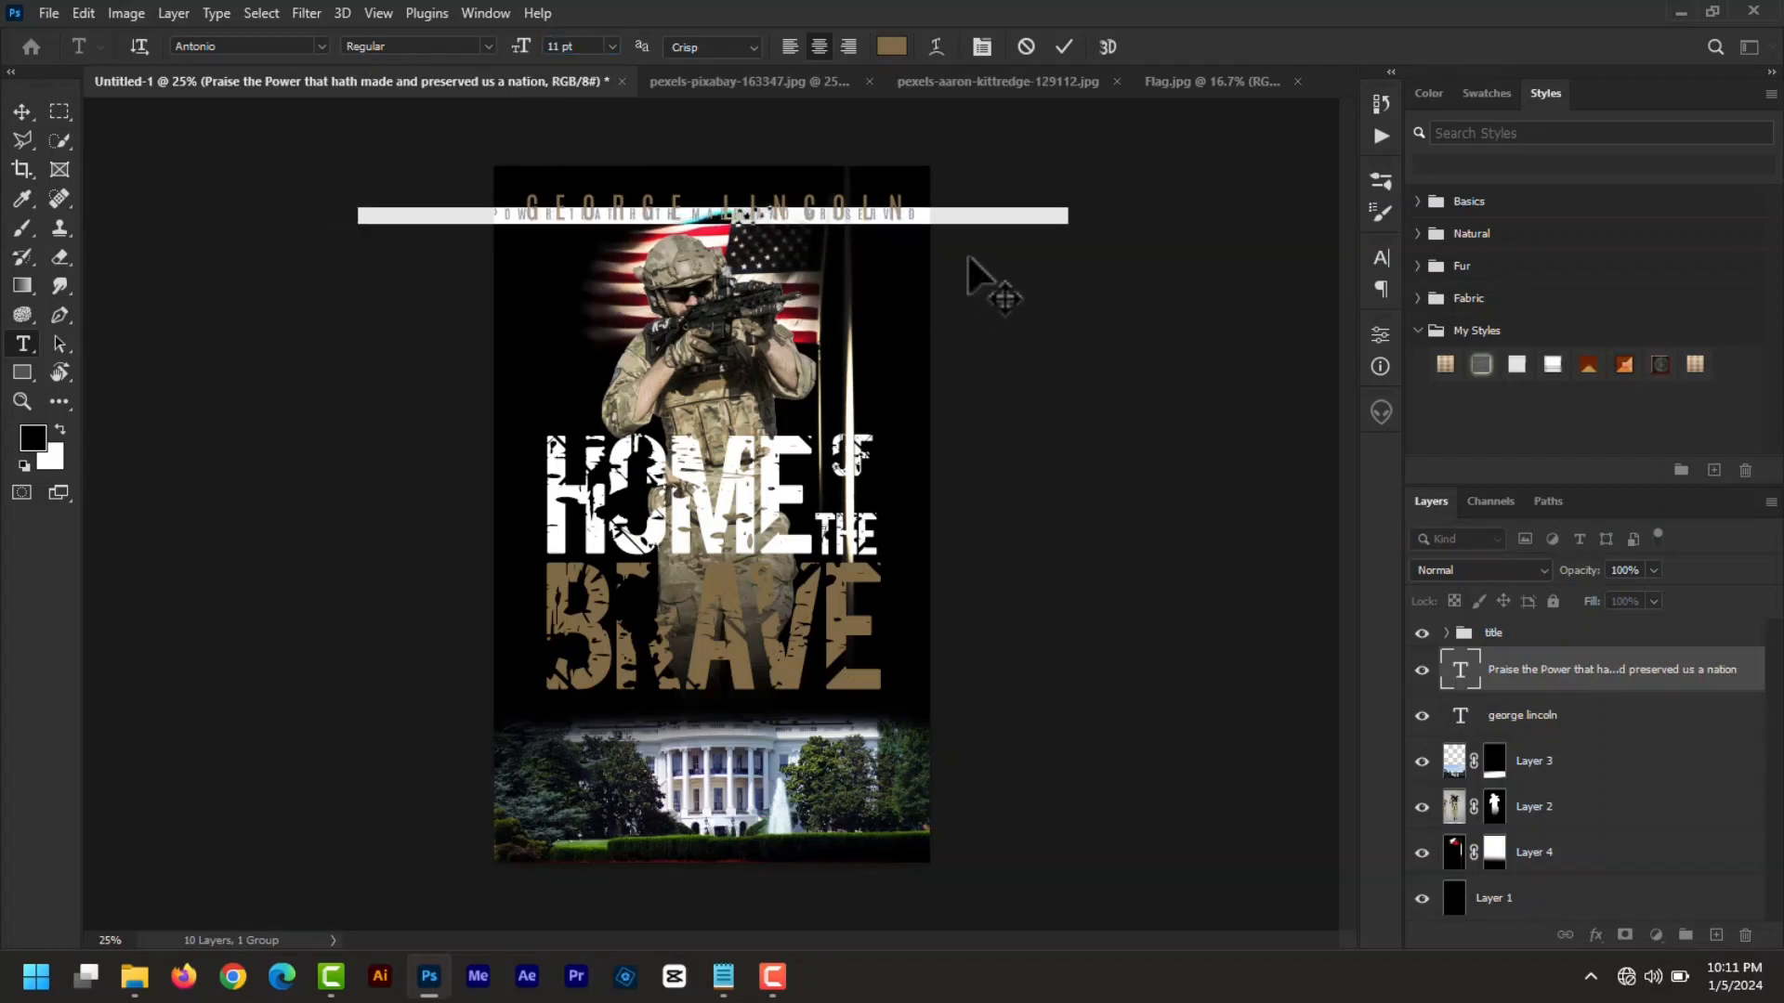
drag(968, 238, 1003, 729)
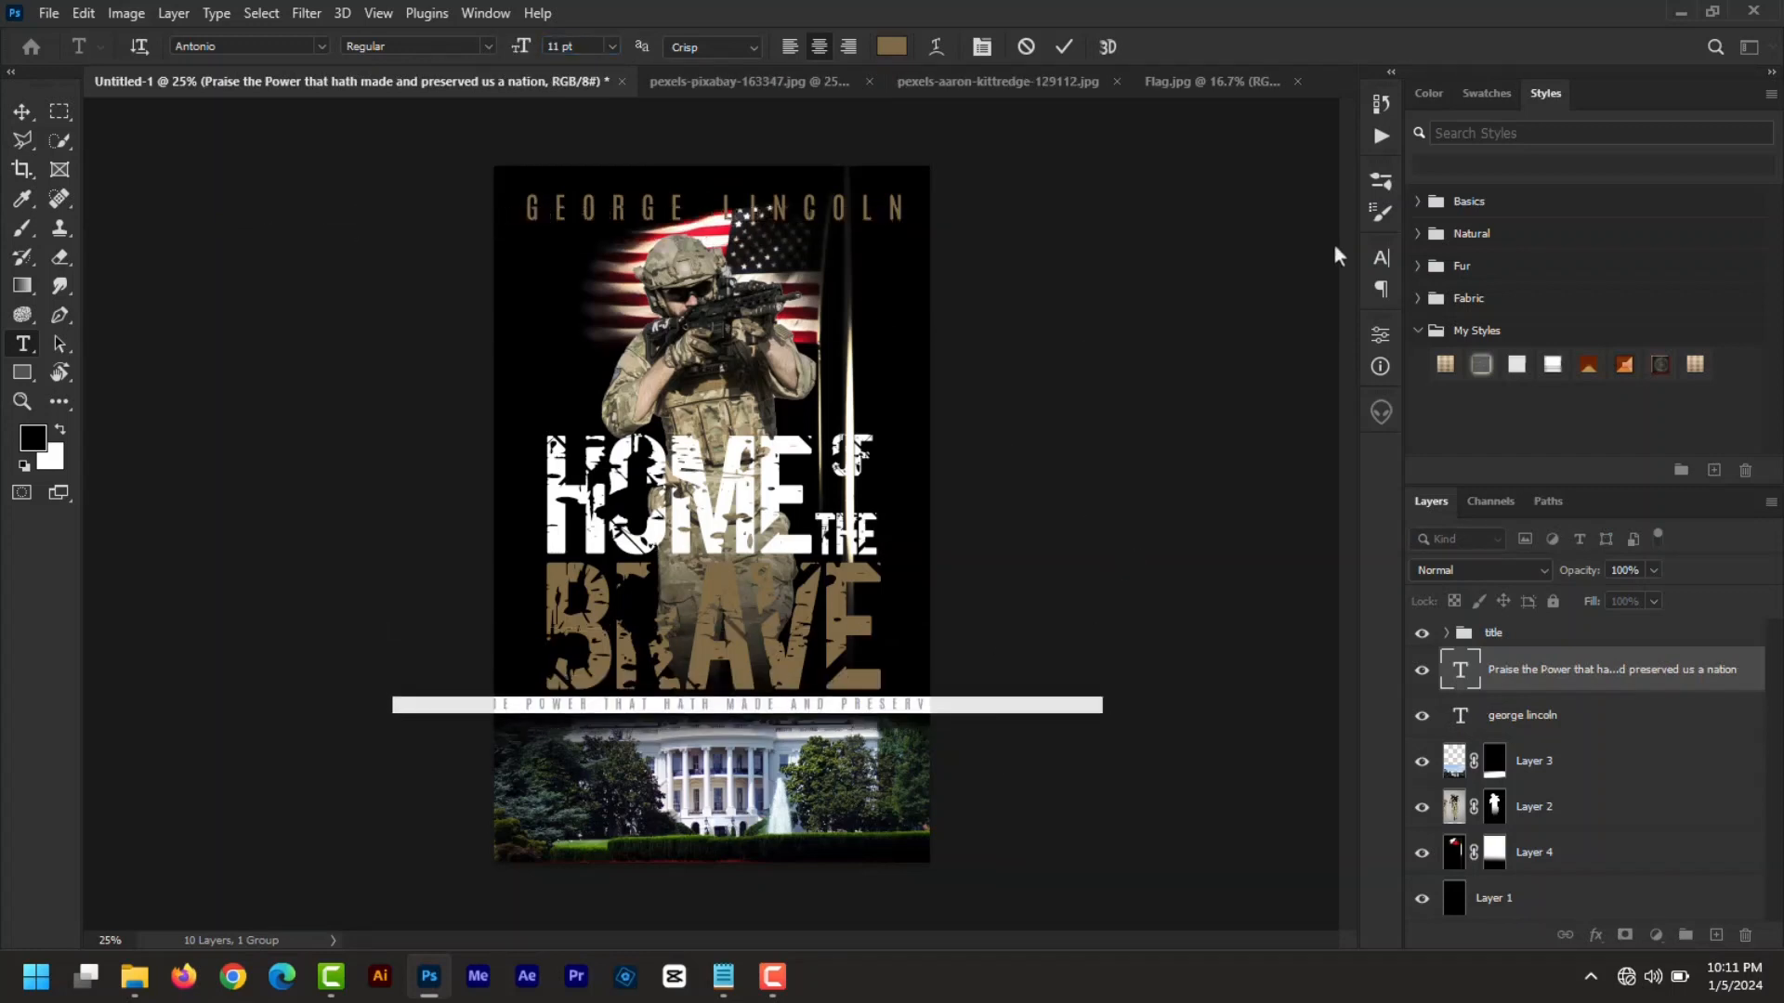
- Reset the subtitle's letter spacing from 580 to 0, enlarge it slightly, and centre it
click(1382, 256)
click(1297, 340)
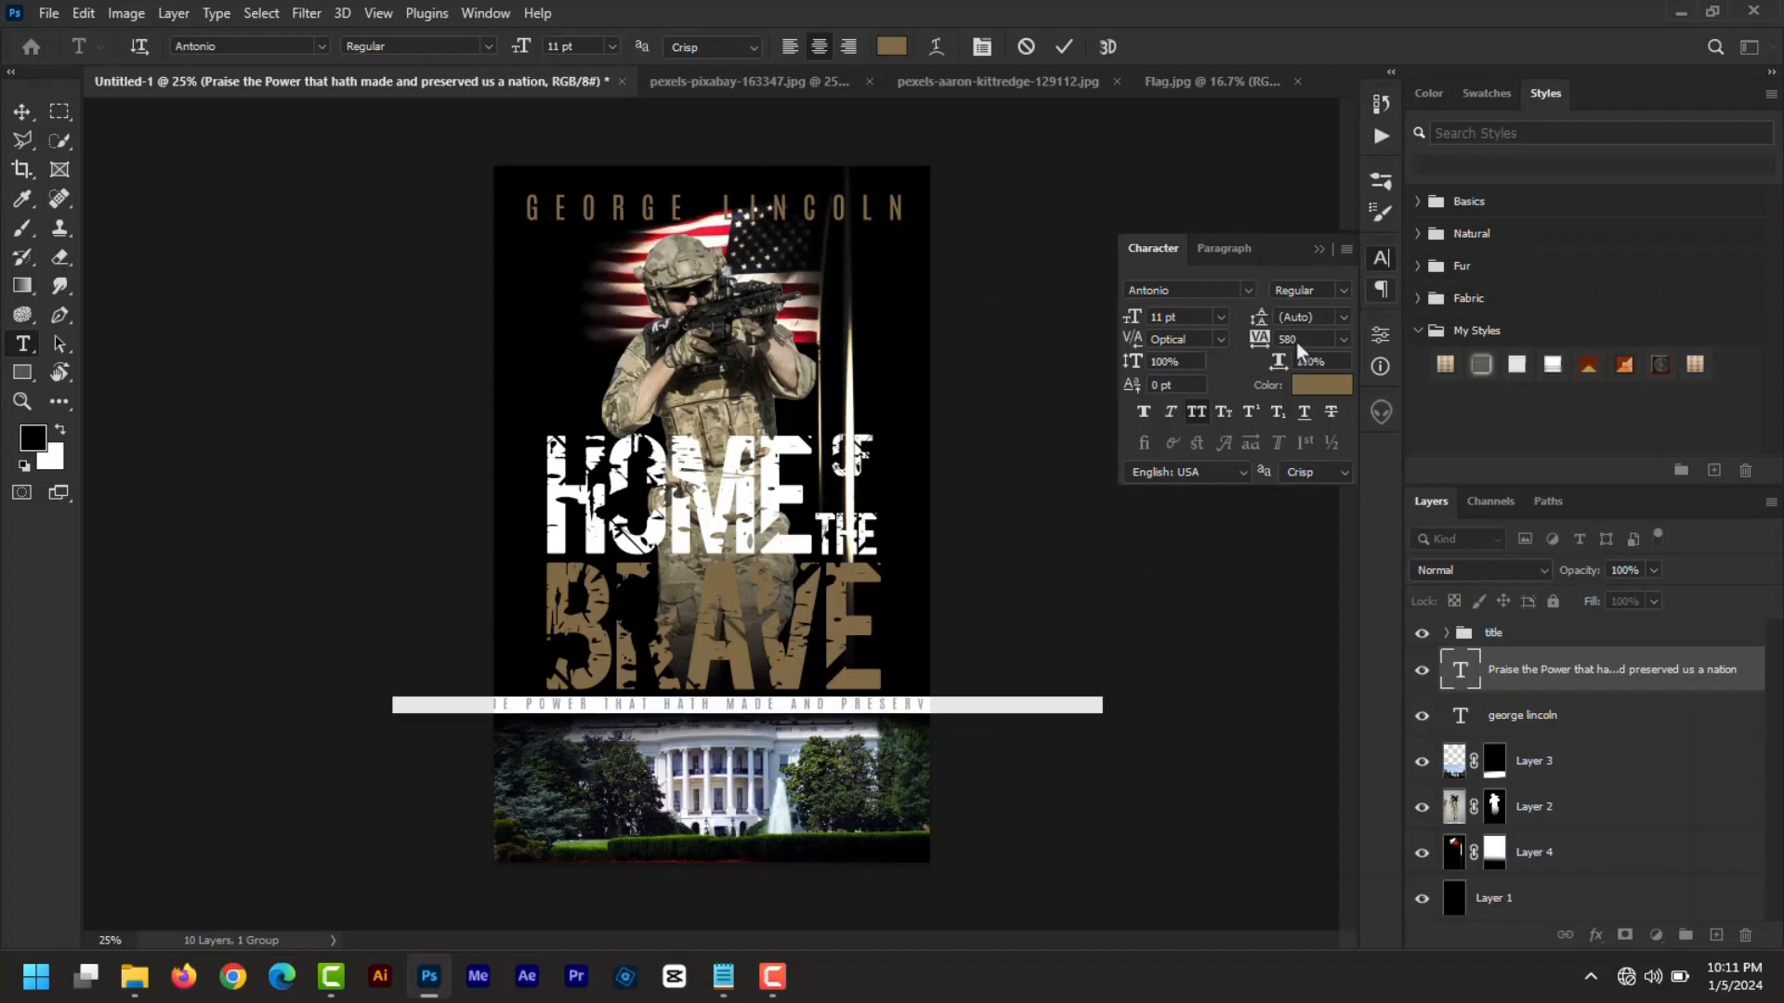
drag(1299, 338, 1265, 342)
text(0)
key(Return)
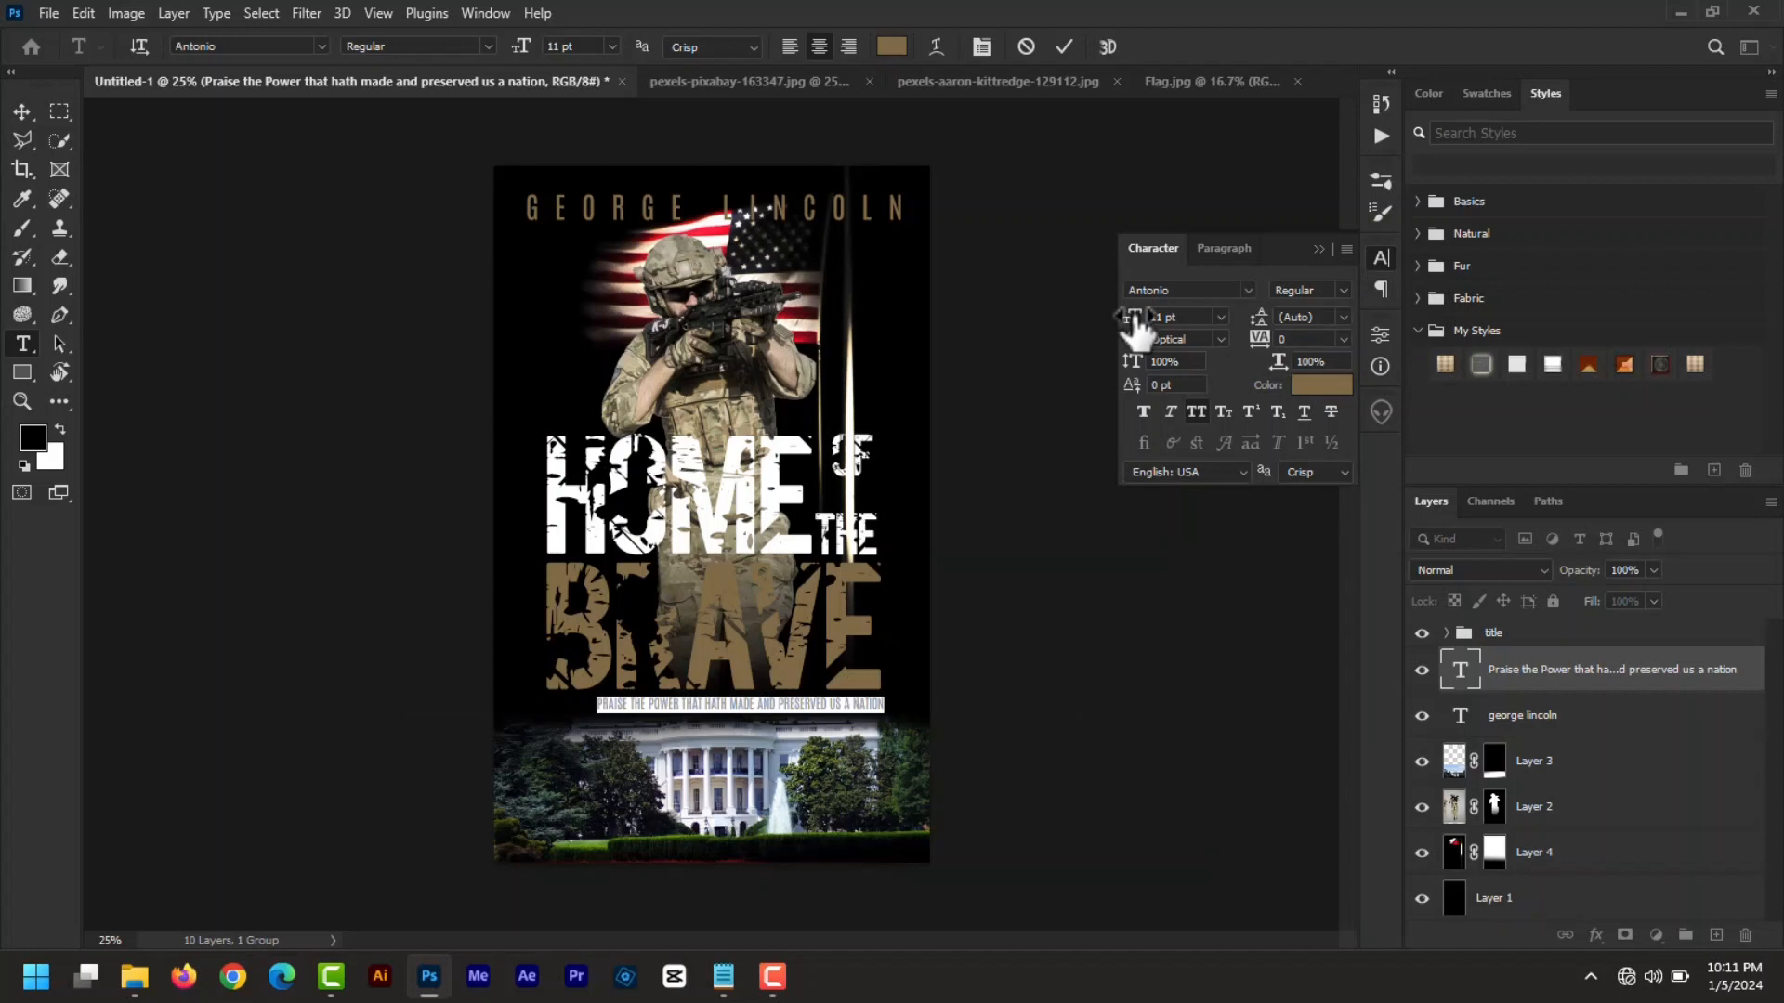
drag(1137, 328, 1141, 326)
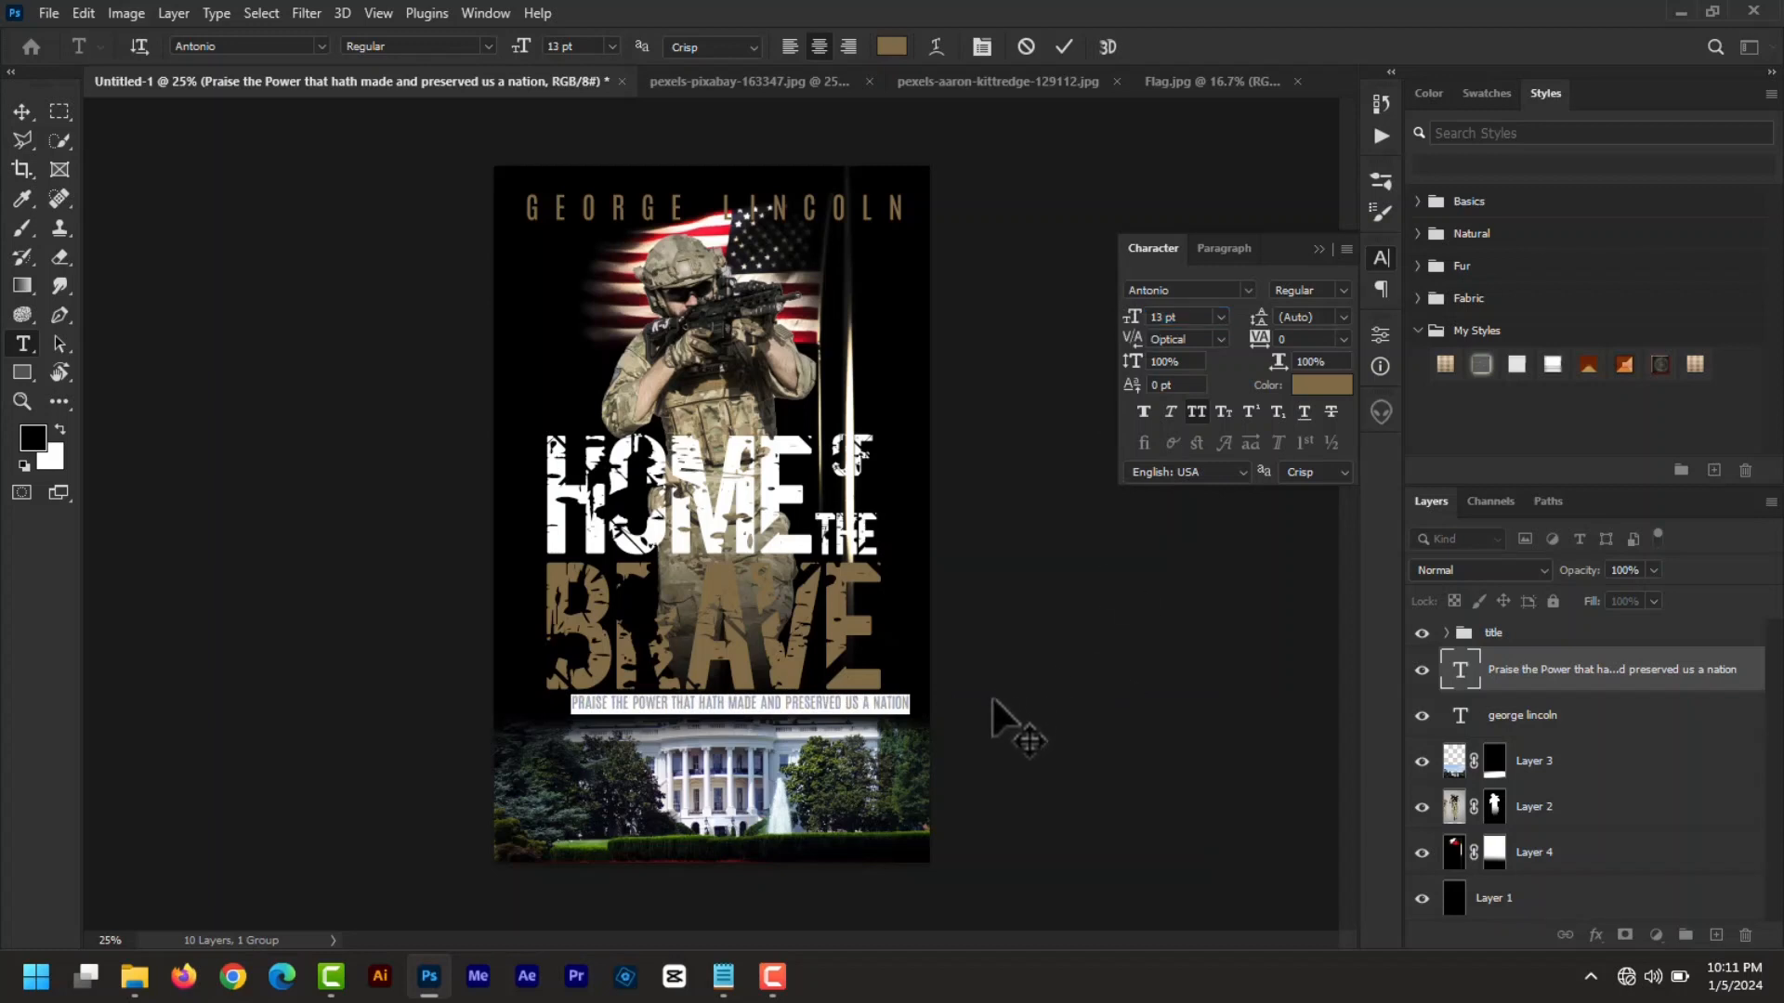
drag(990, 695, 970, 695)
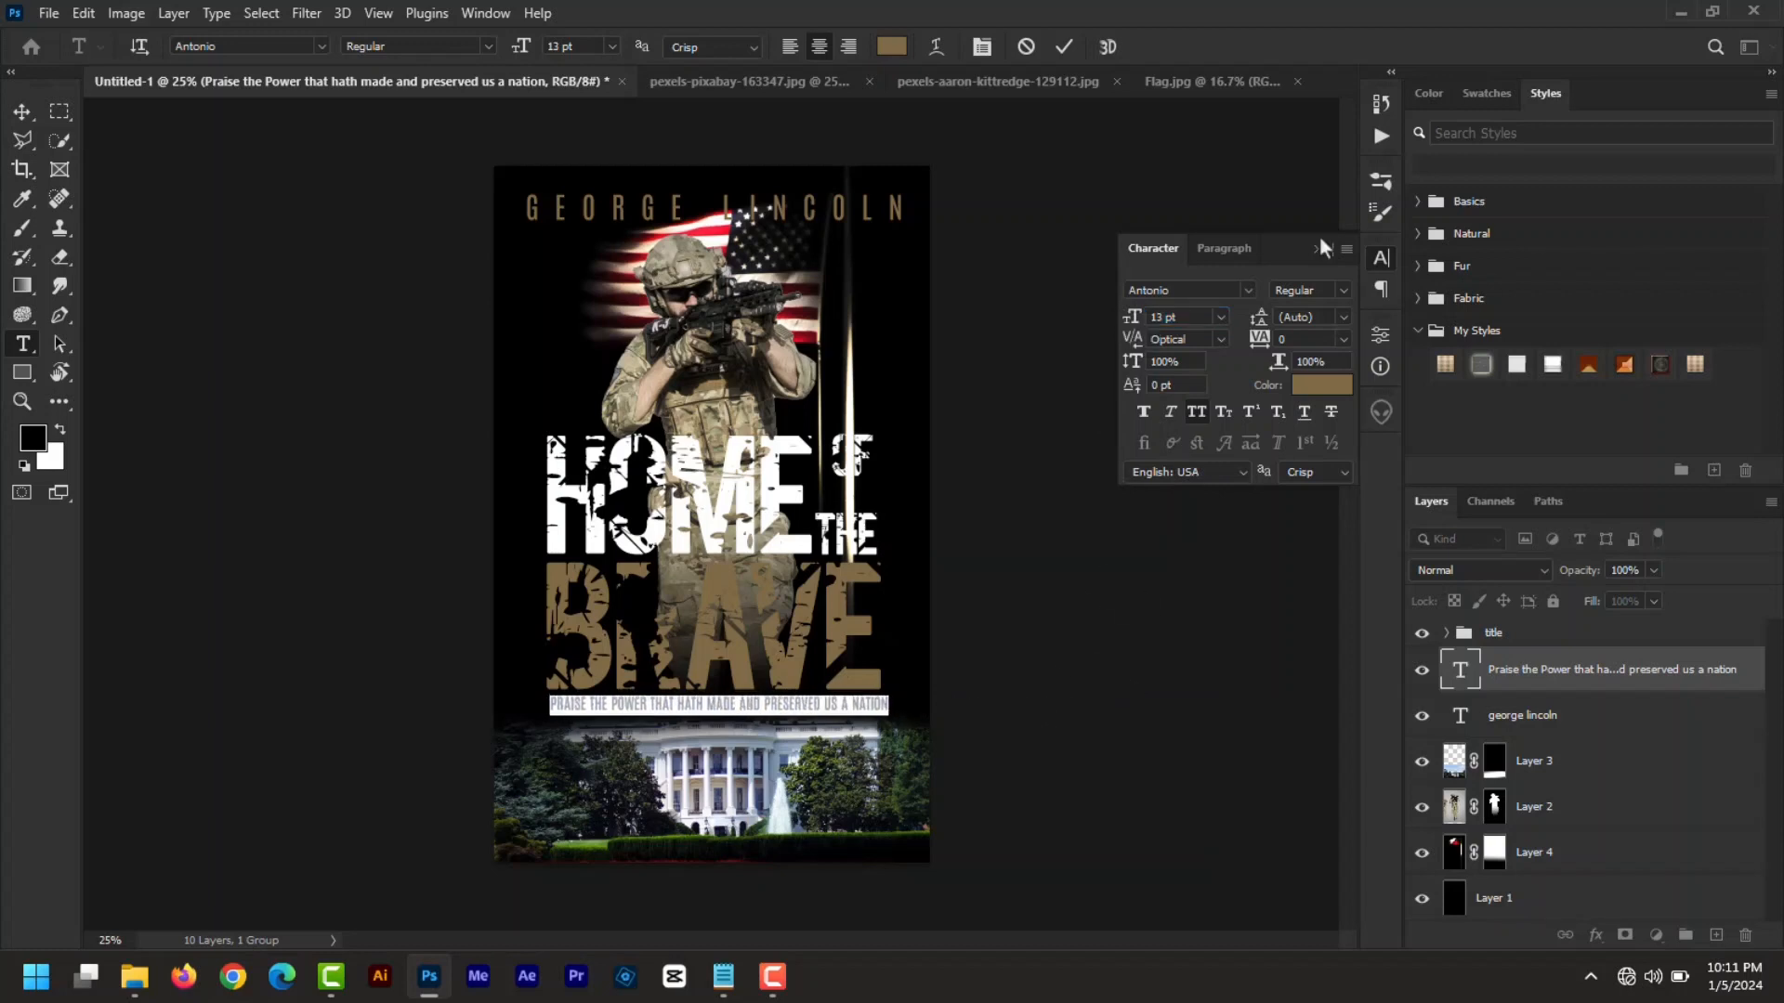
- Colour the subtitle pure white (ffffff) and move its layer into the title group
click(1321, 385)
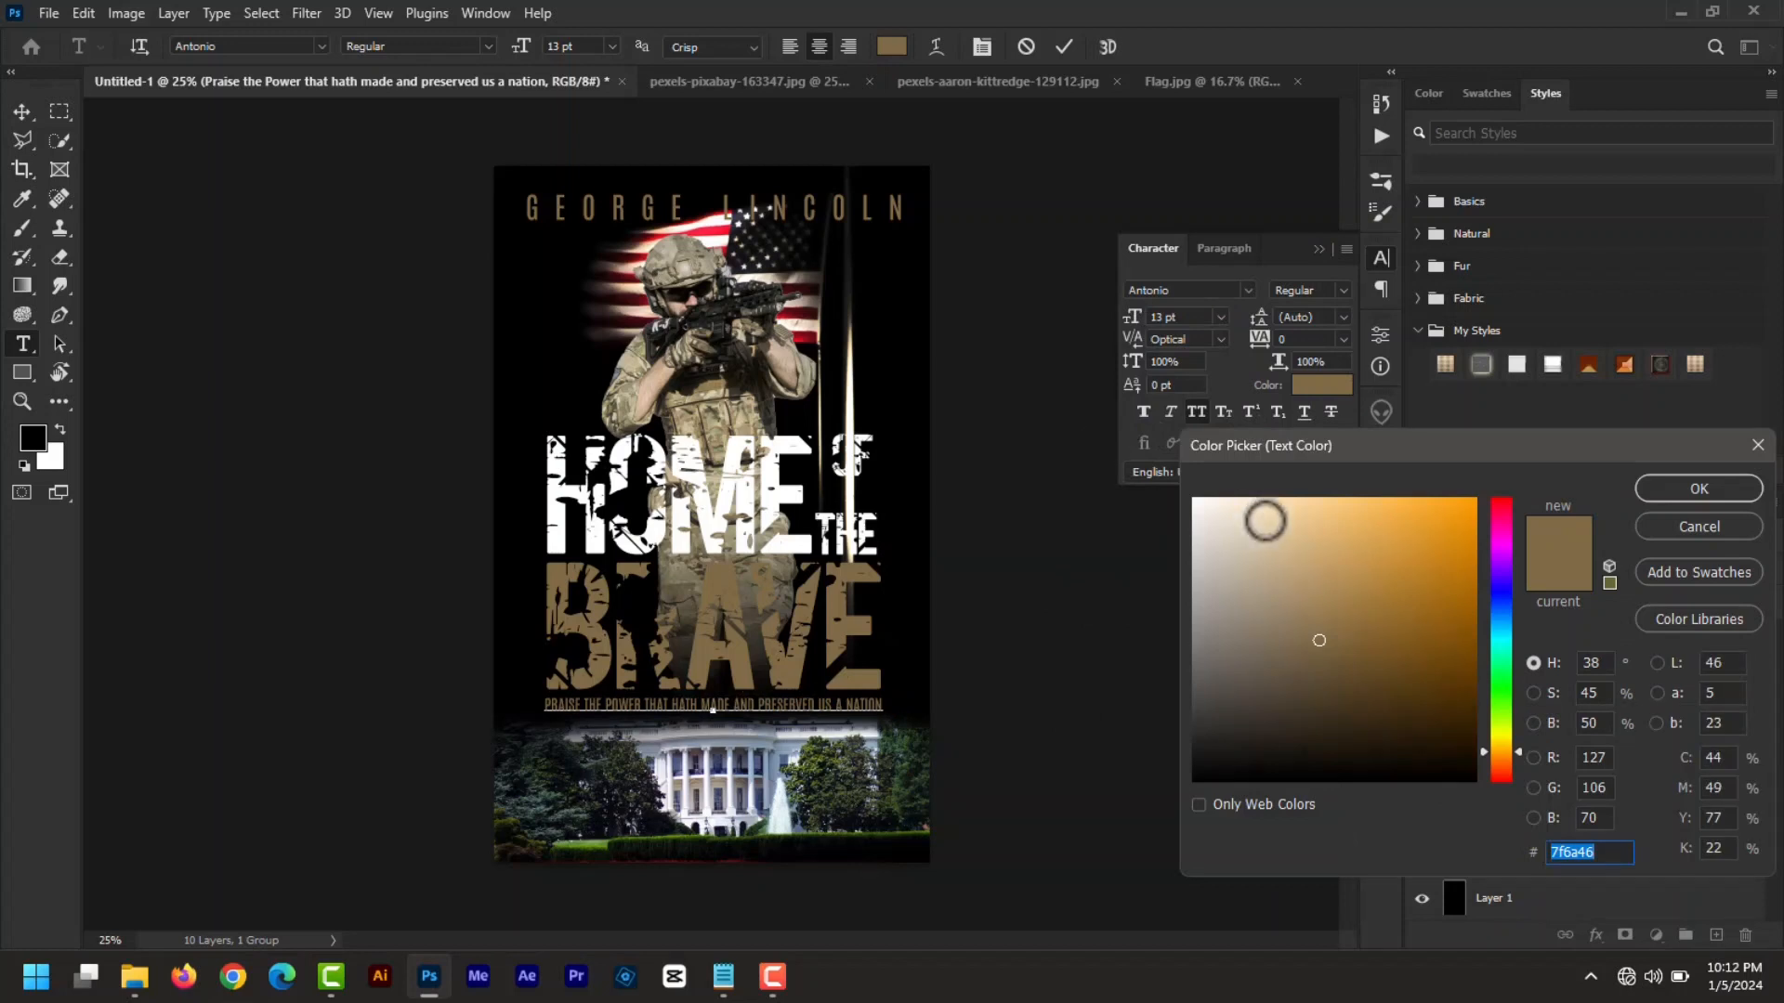
drag(1222, 515, 1153, 489)
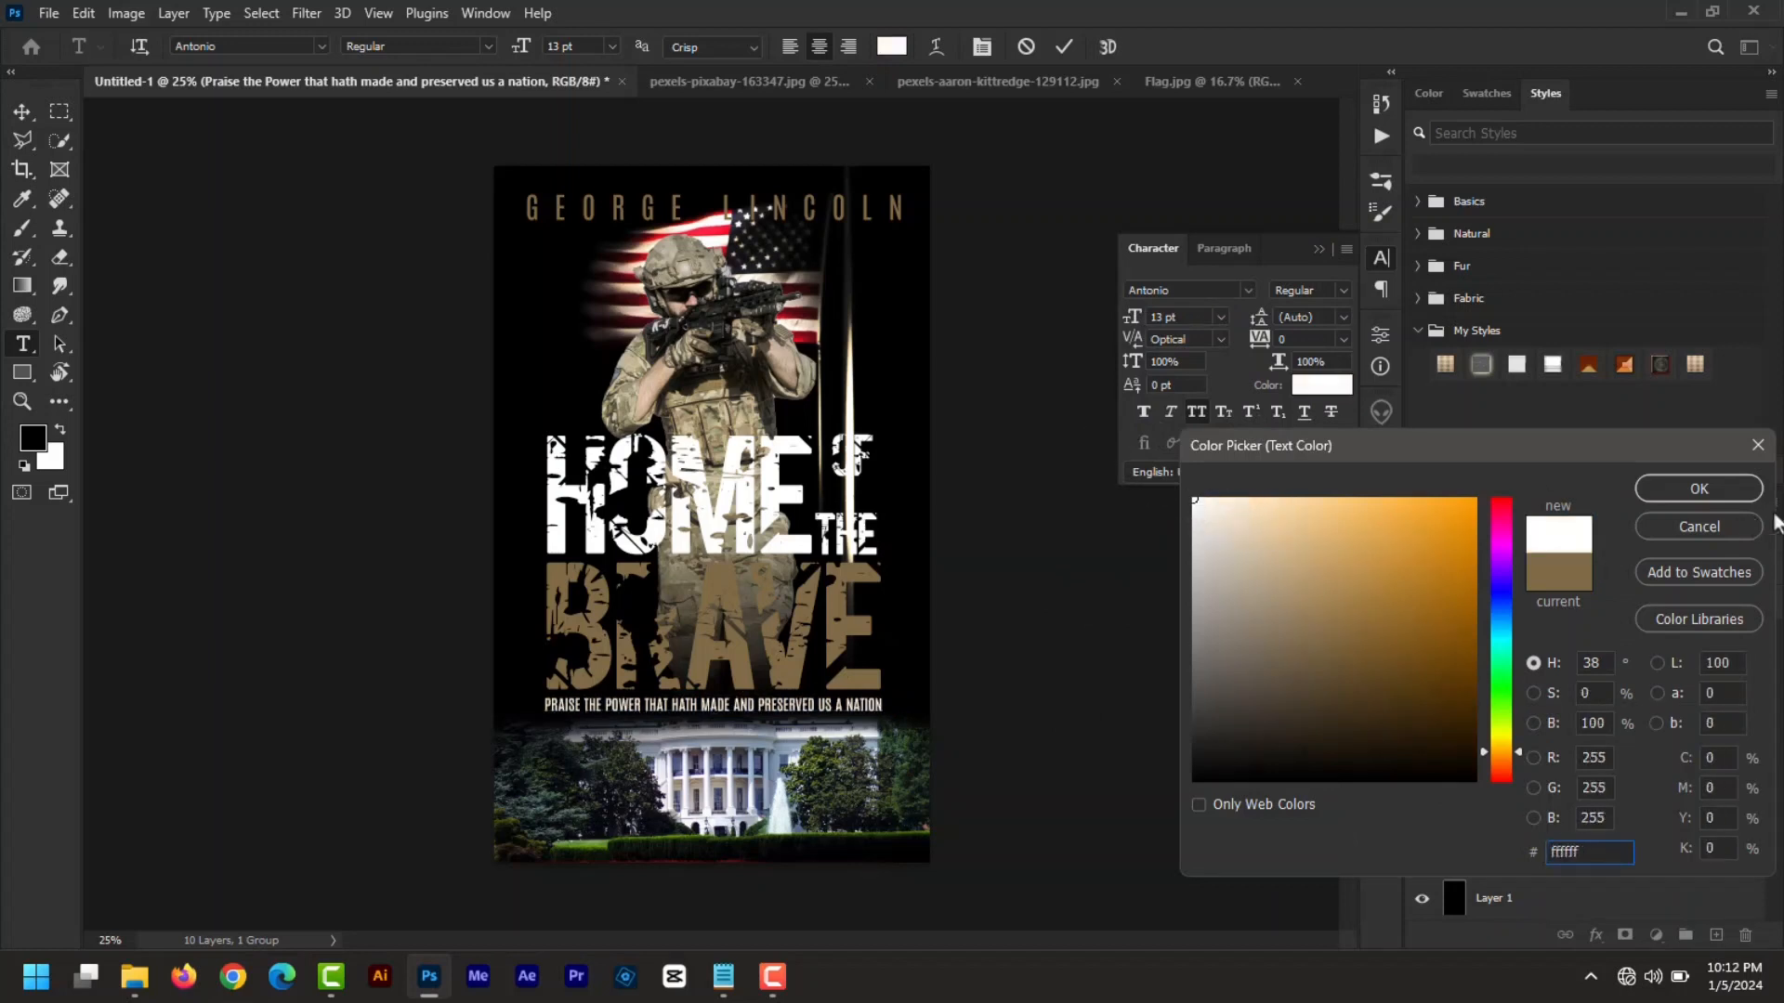
click(1699, 489)
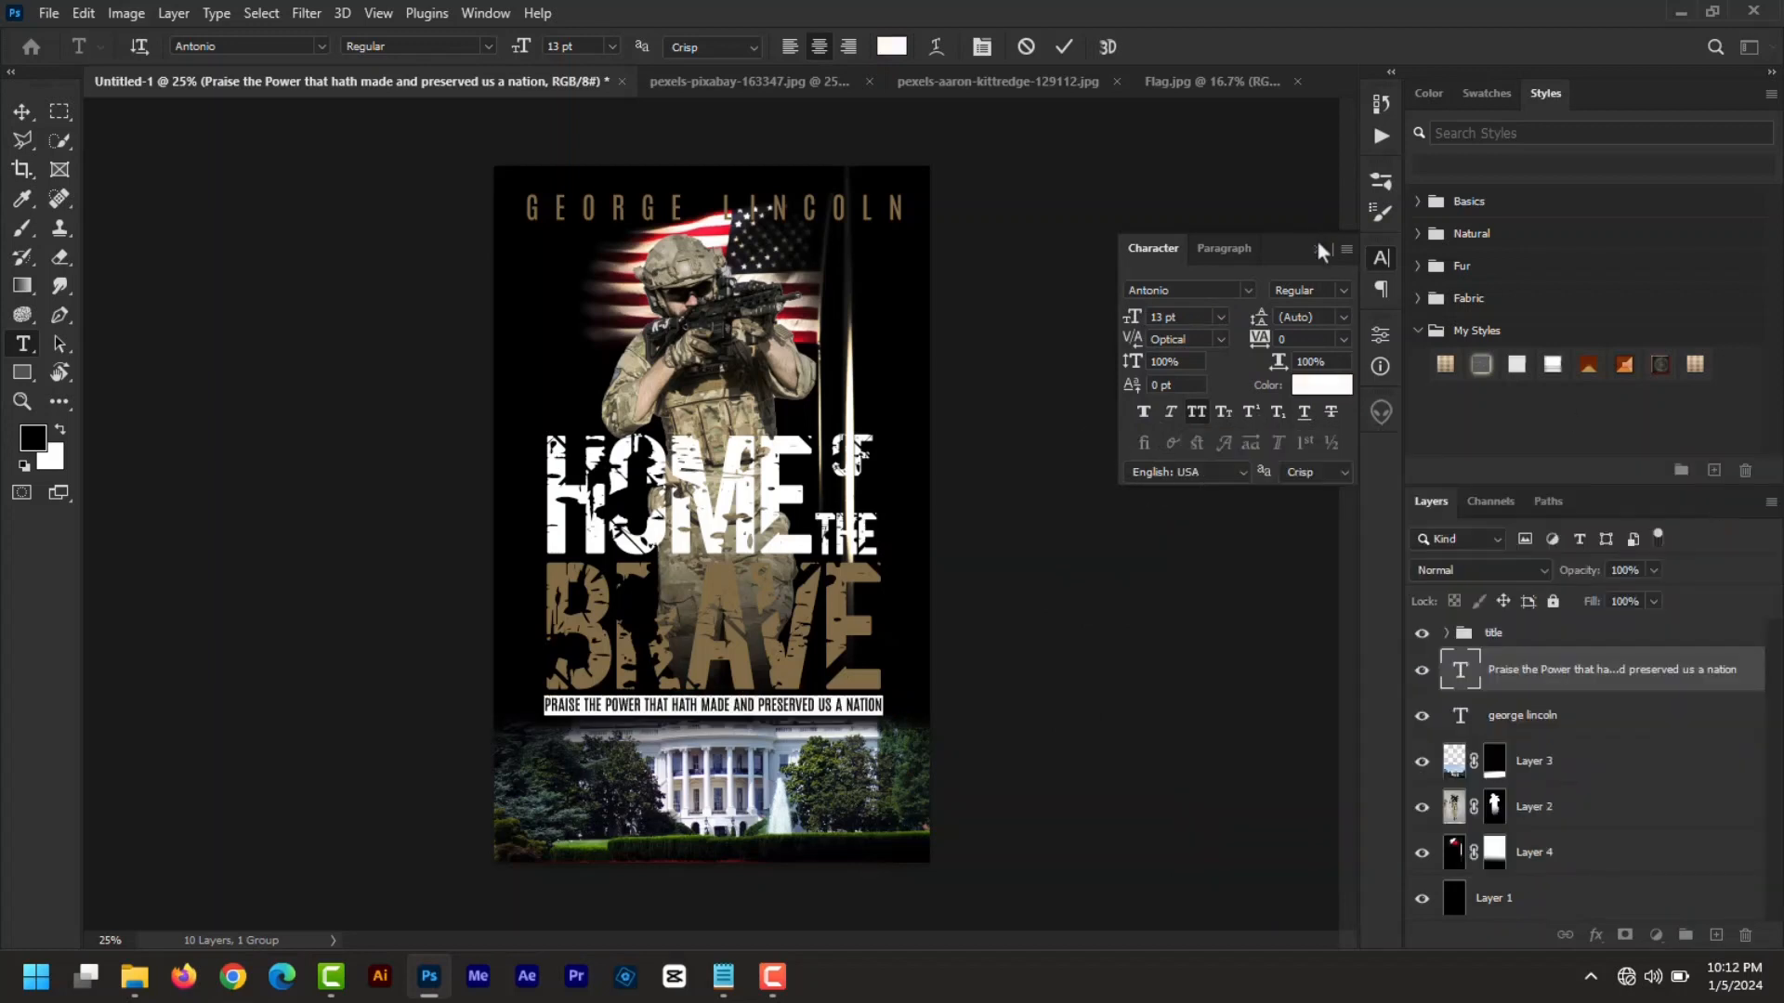
click(1317, 249)
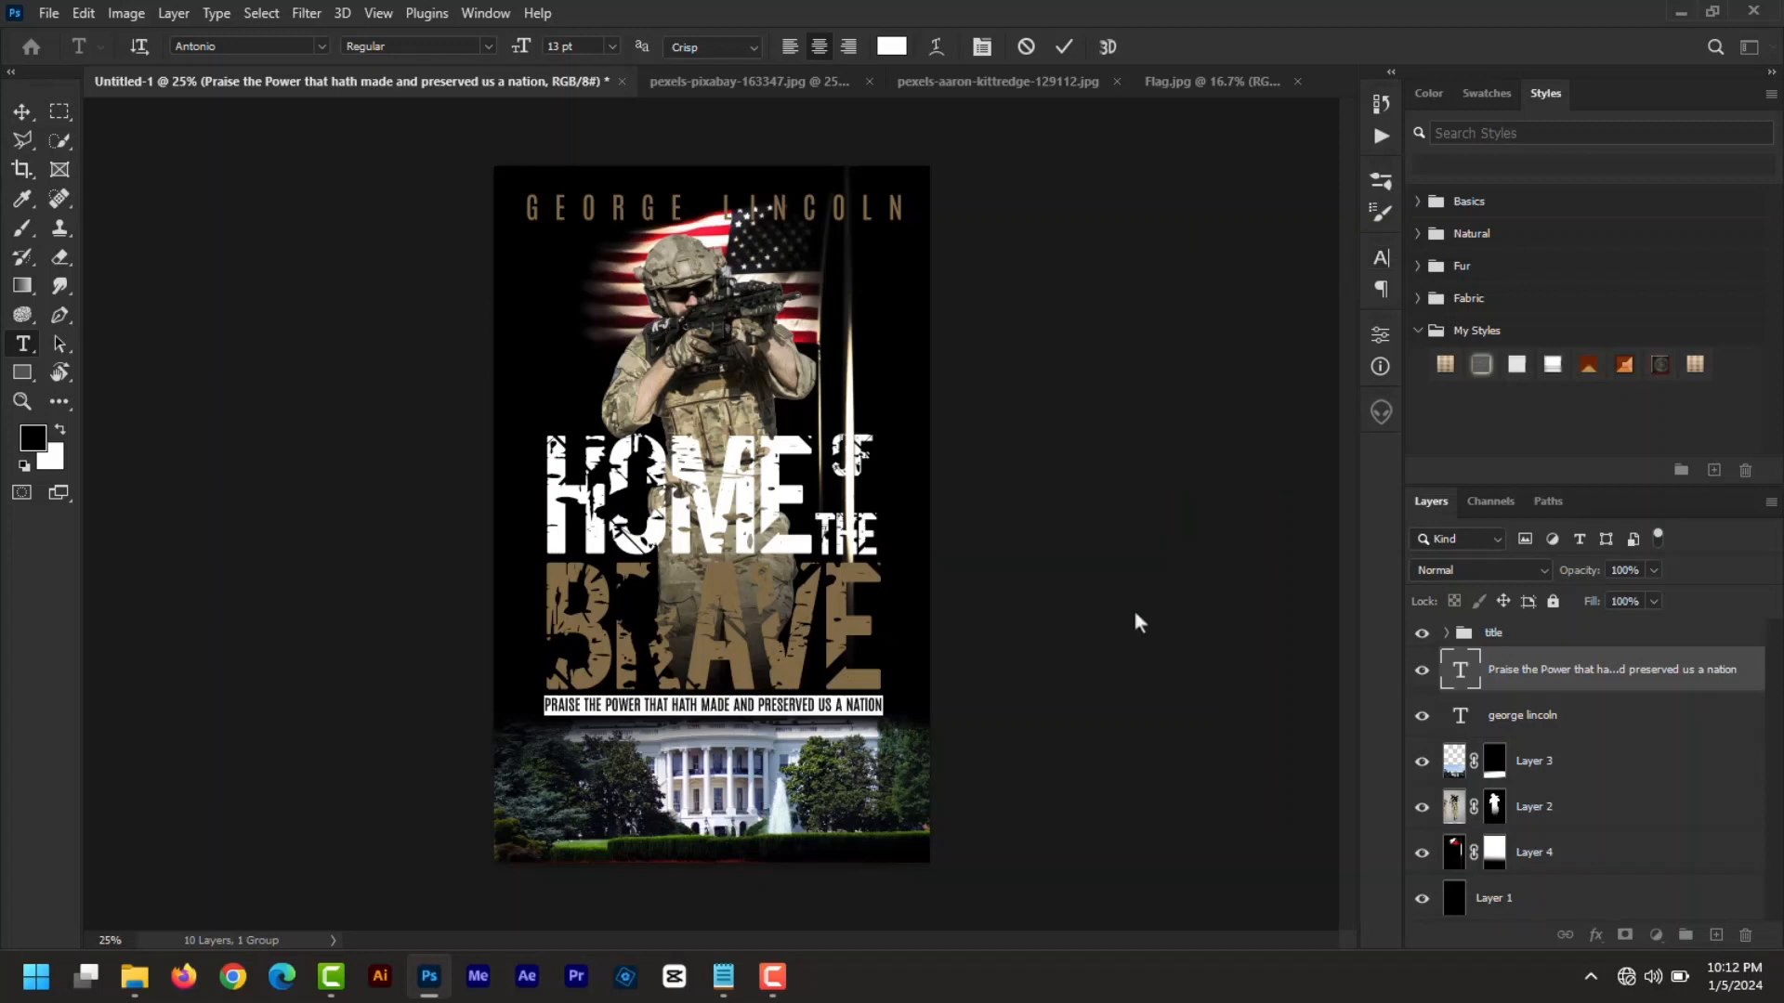
click(1063, 47)
key(v)
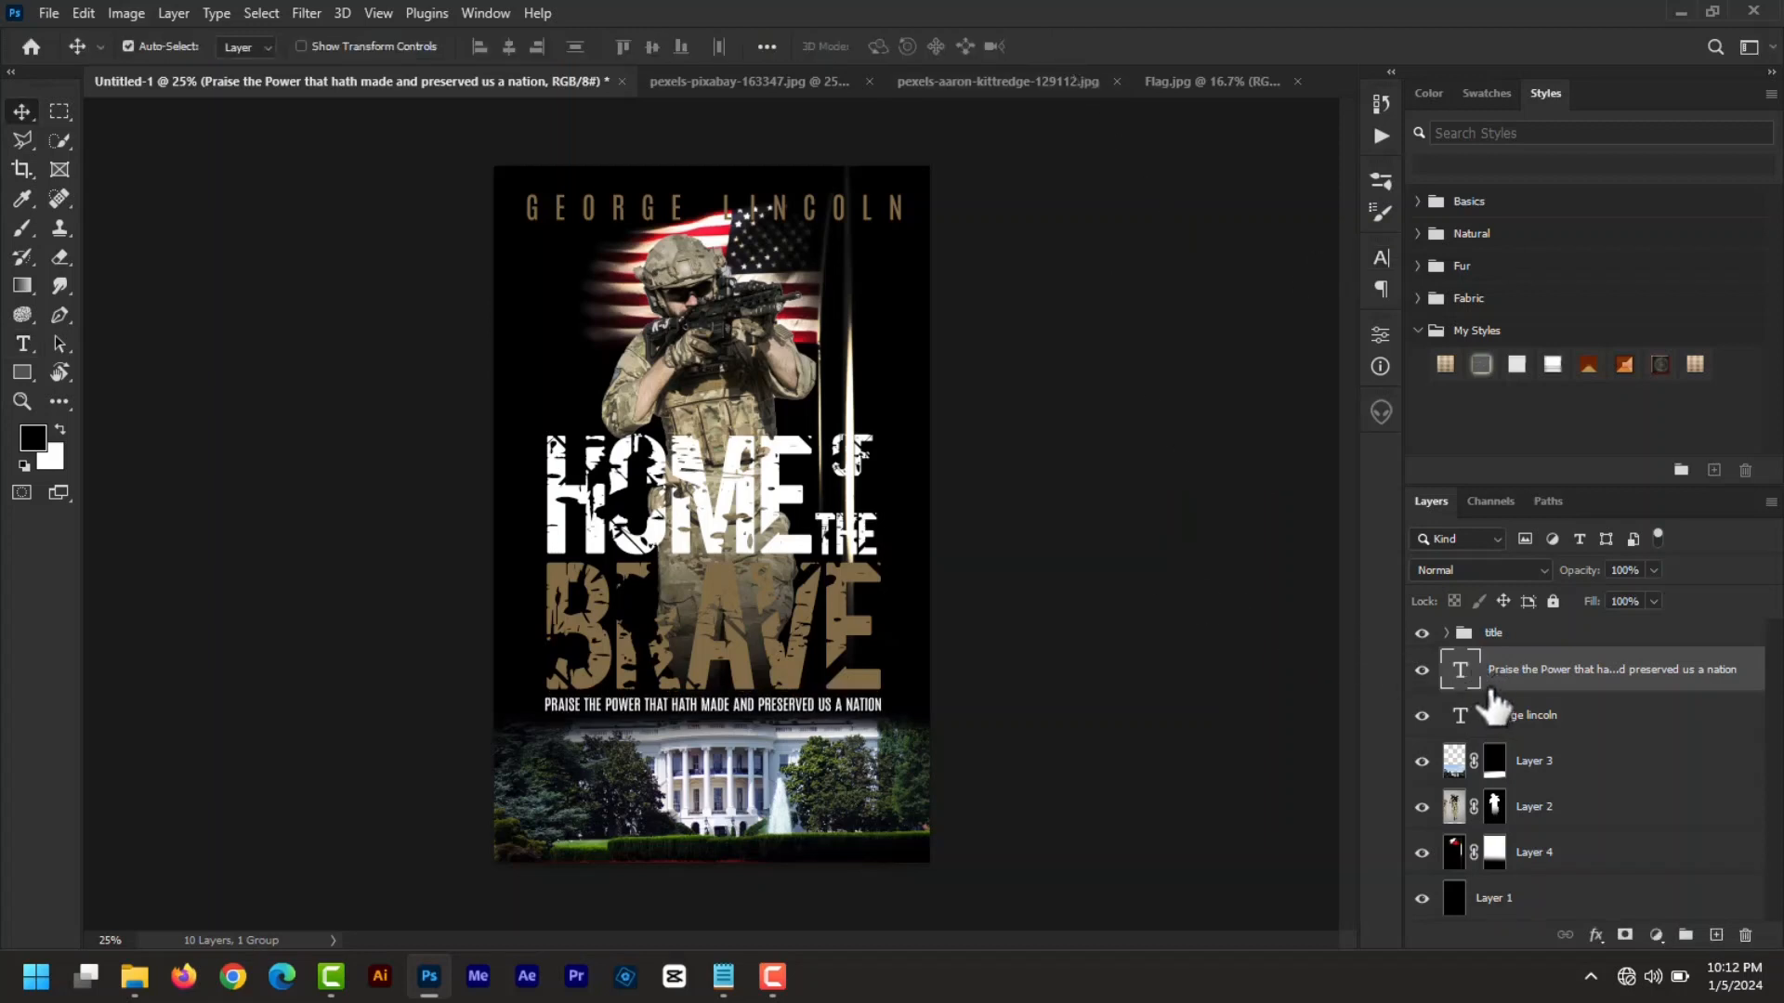
drag(1505, 673, 1493, 636)
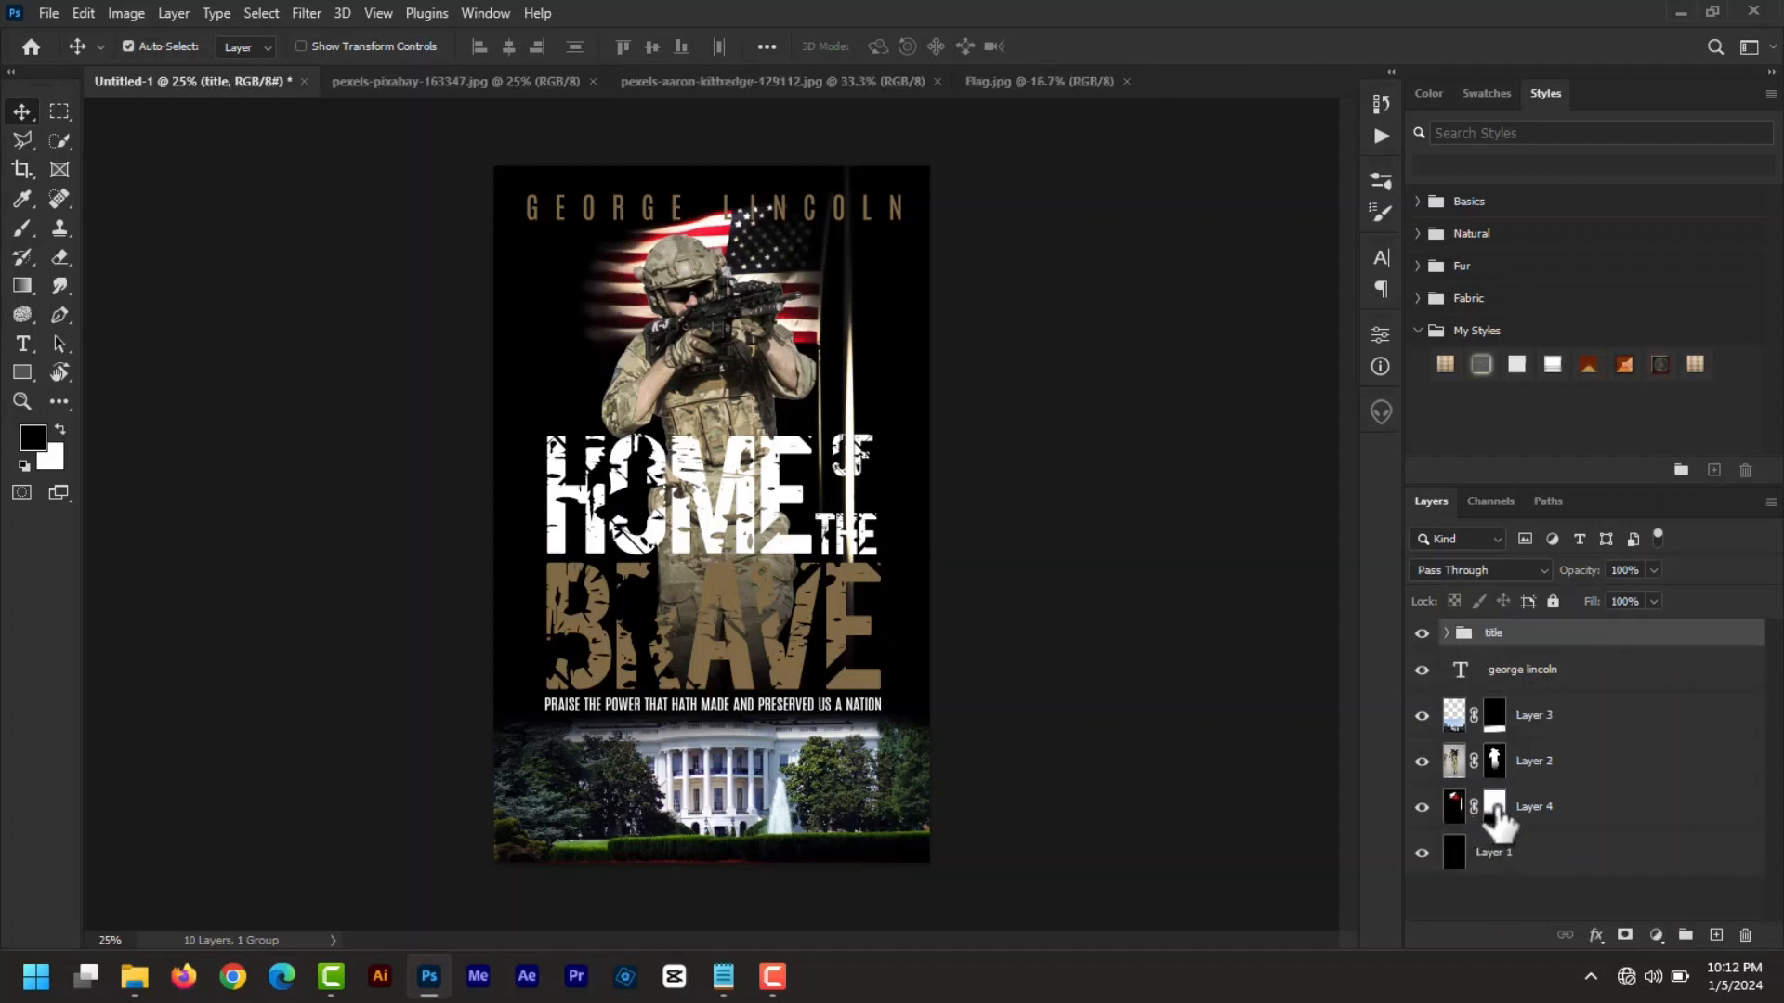
- Draw two upward gradients on Layer 4's mask to fade the lower flagpole behind OF and THE
click(1494, 809)
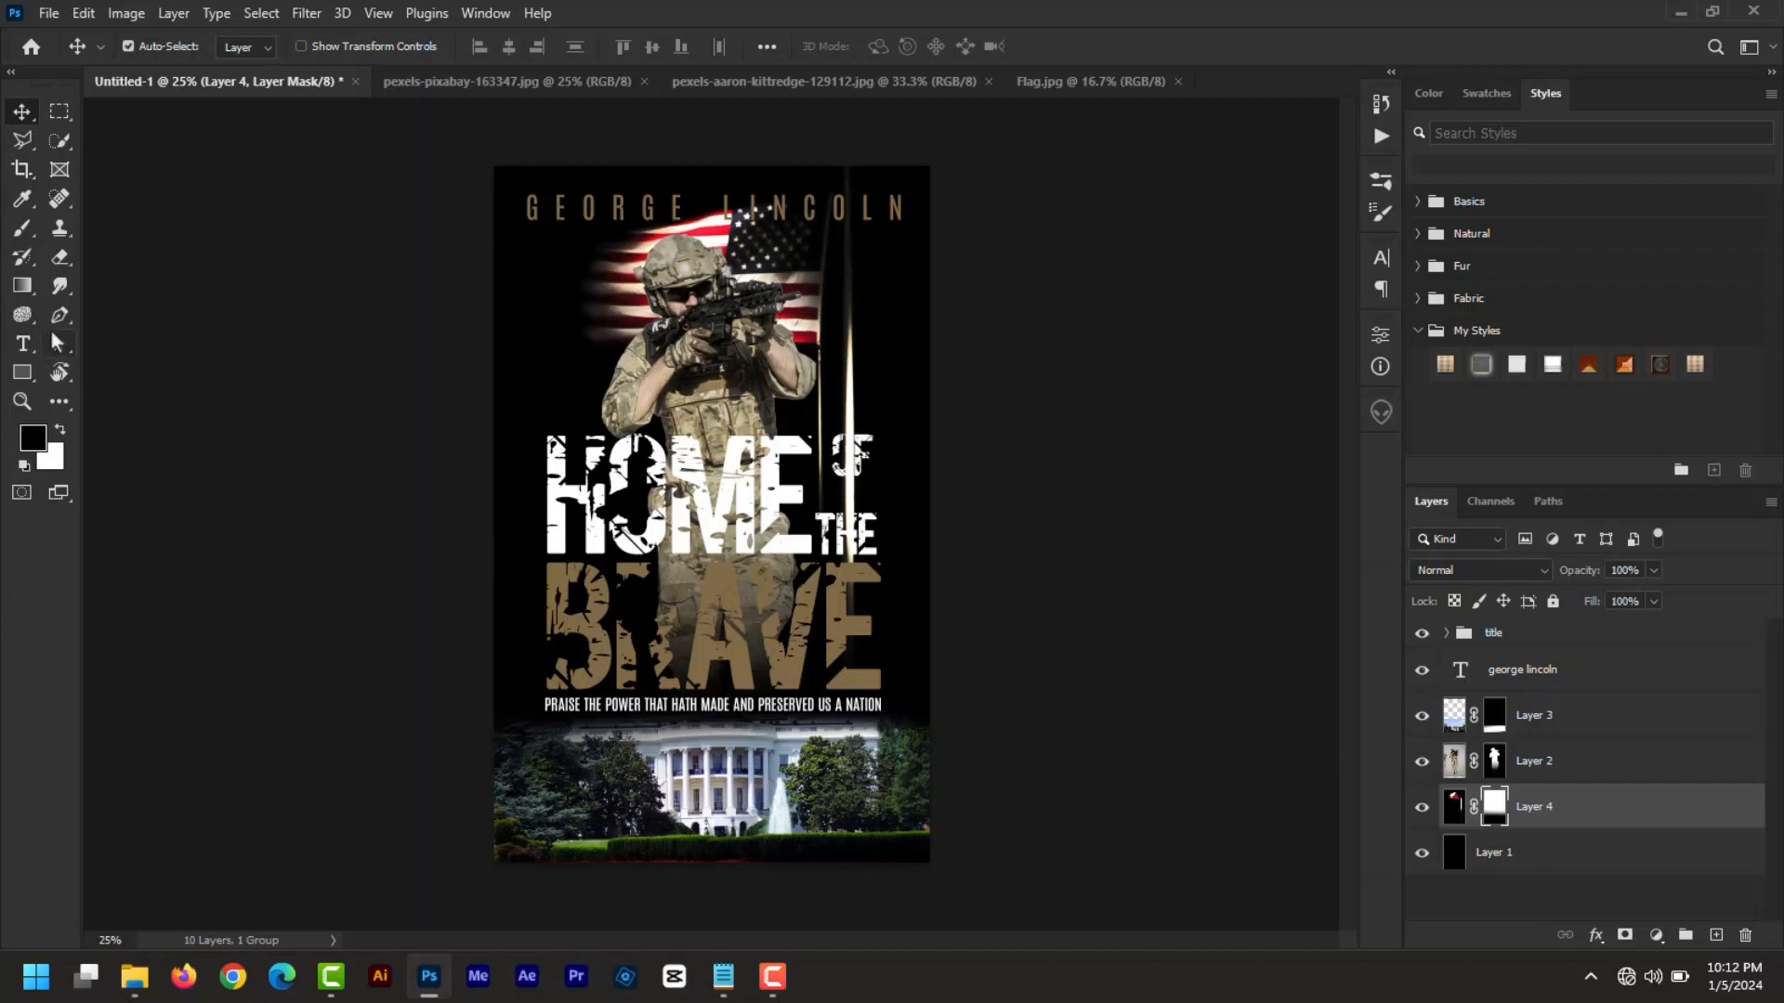
click(28, 292)
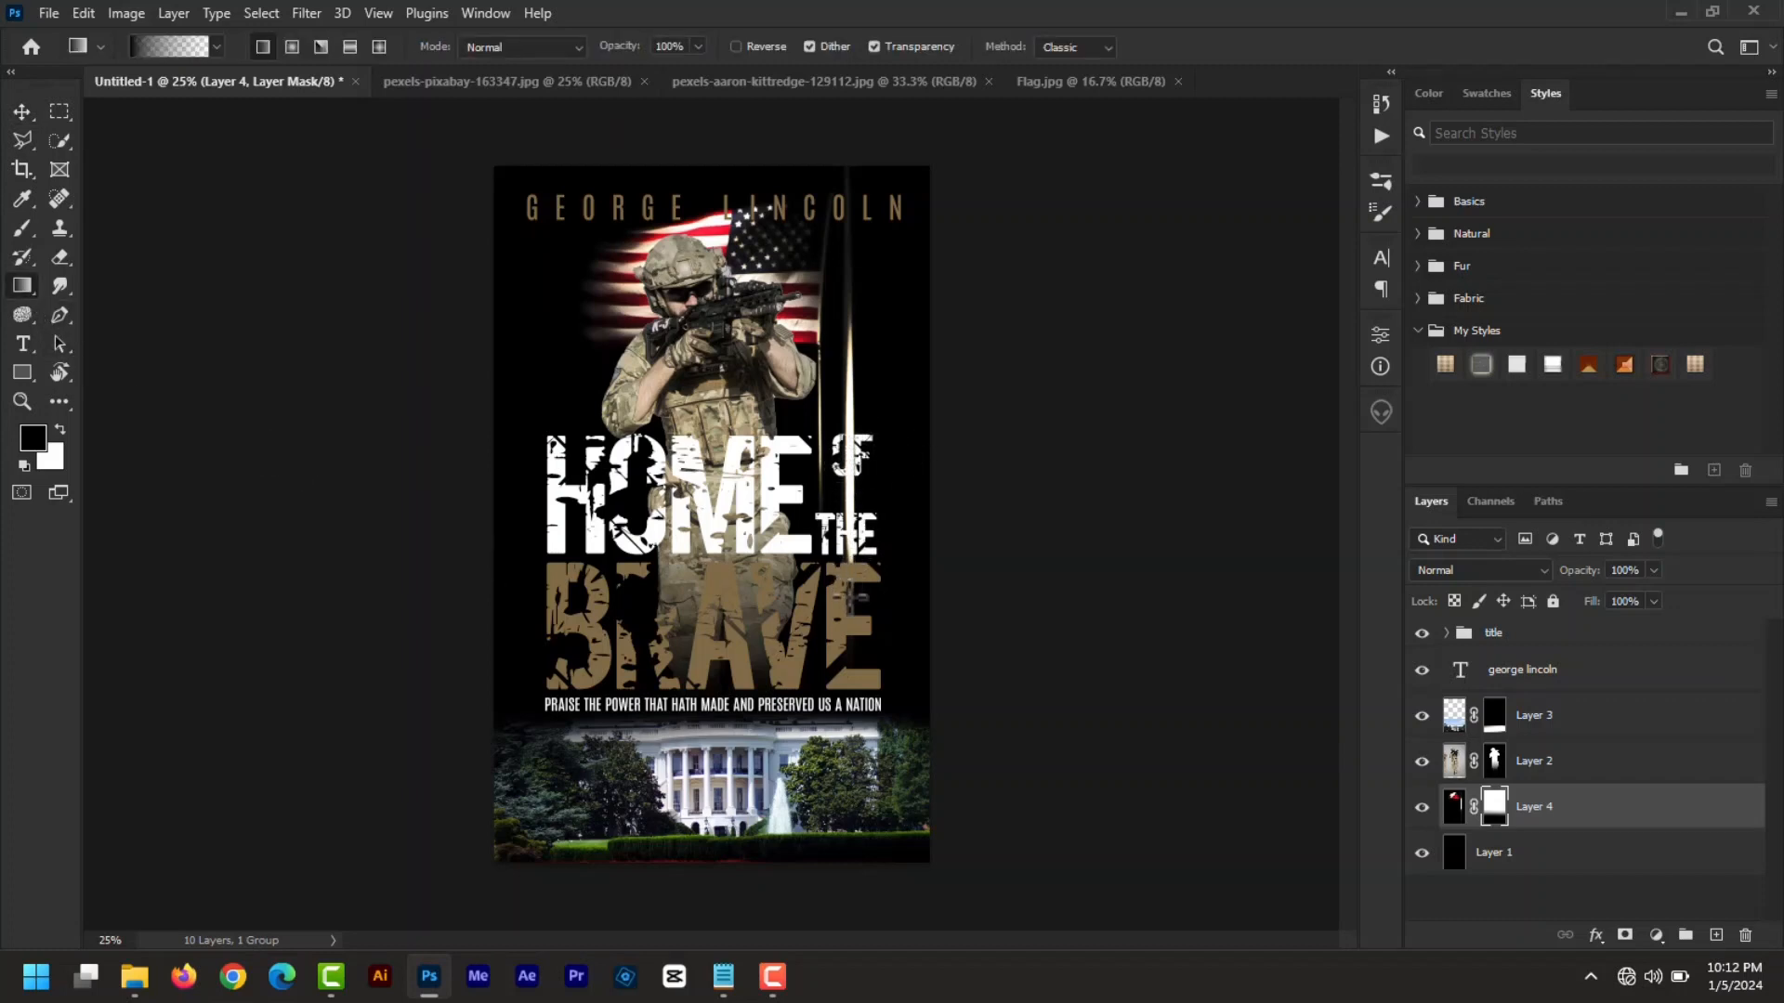
drag(852, 596, 854, 391)
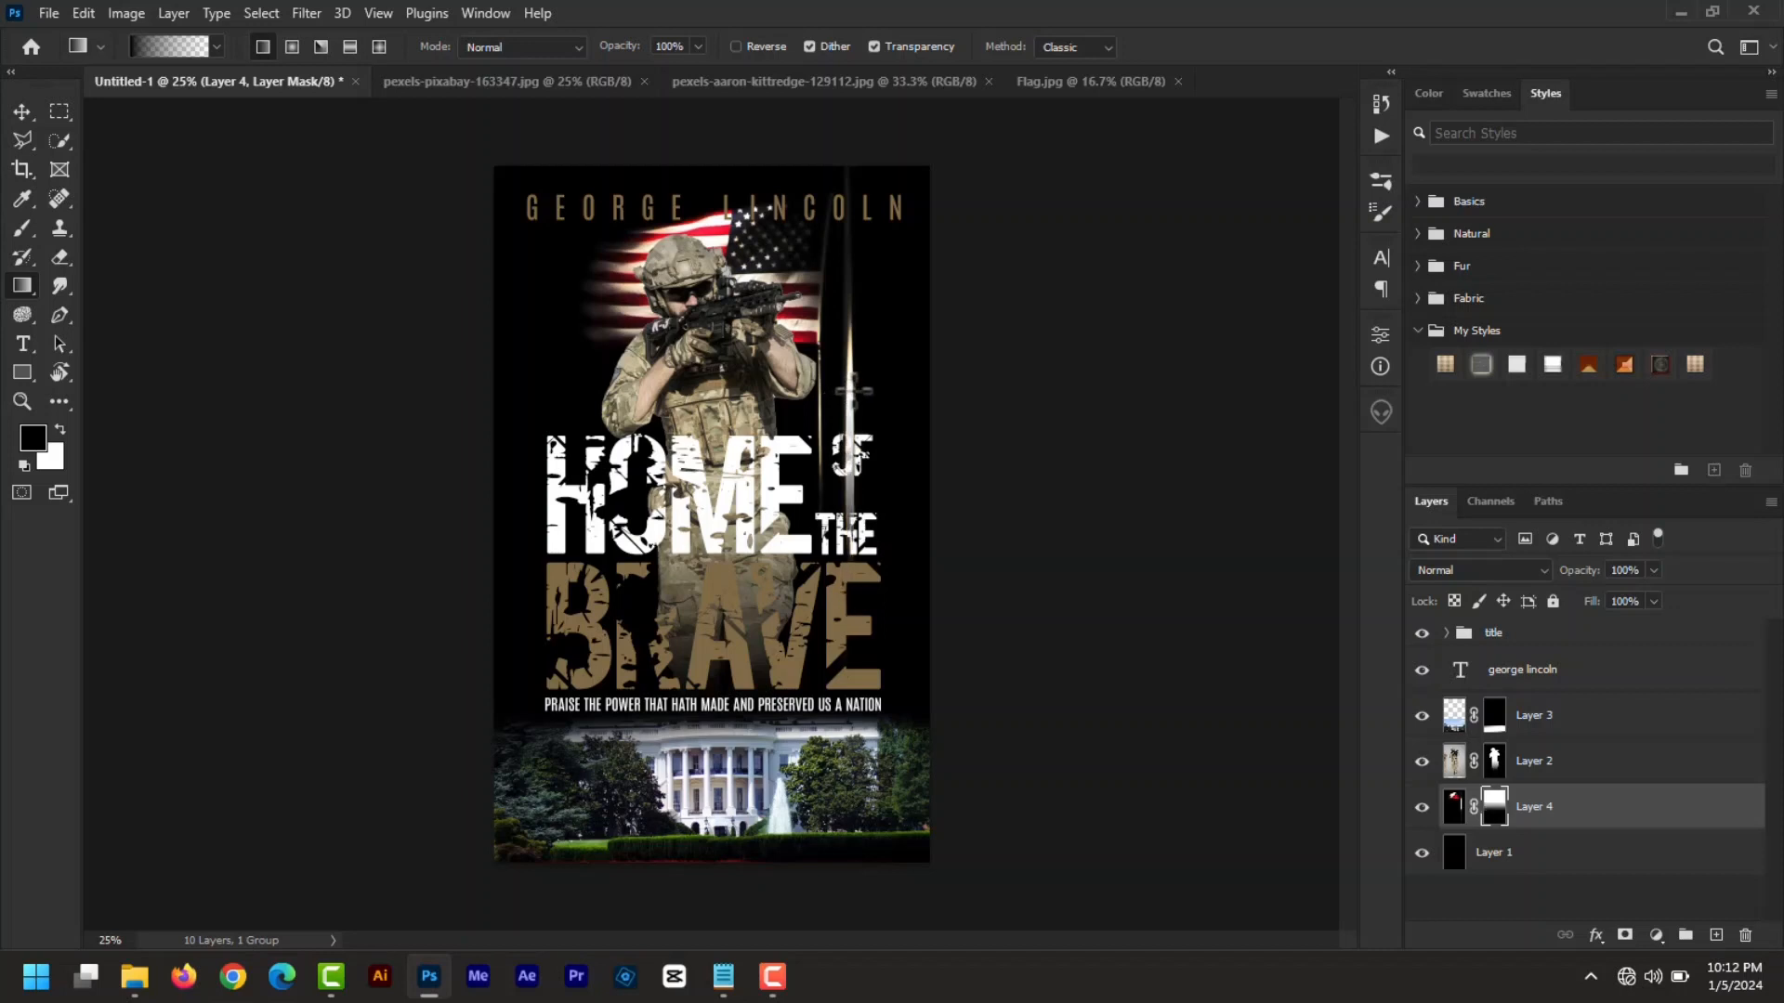
drag(846, 493, 844, 384)
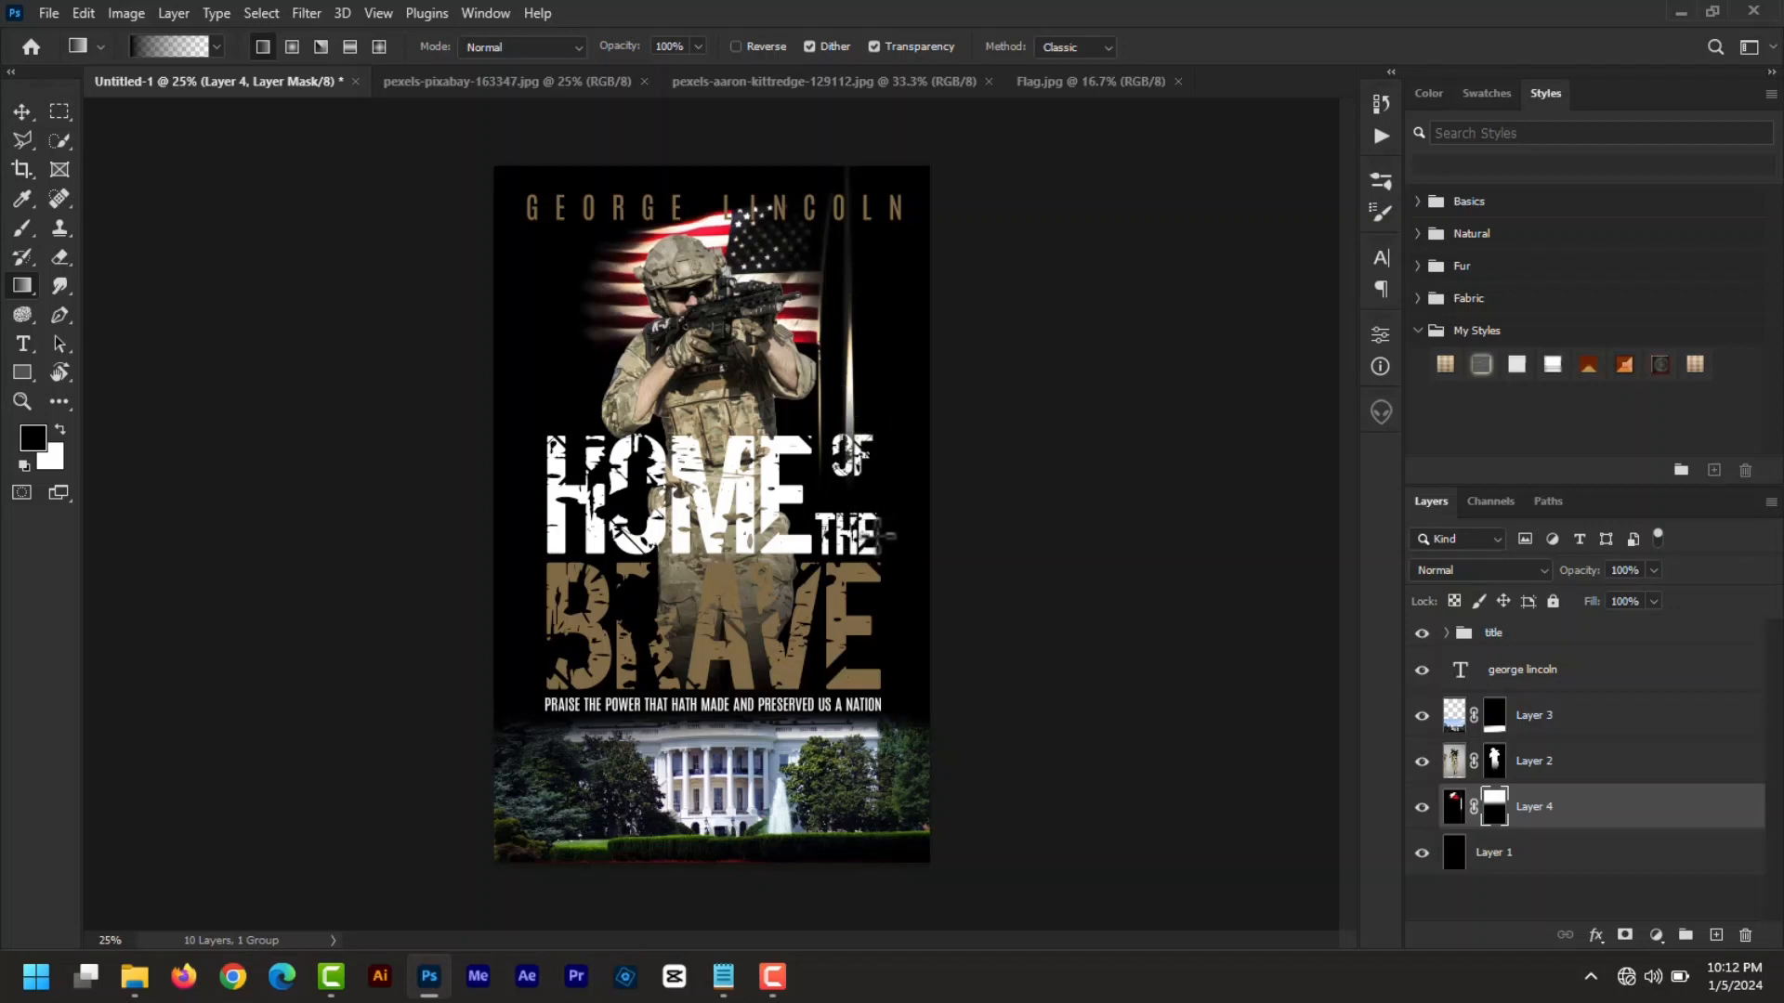
click(22, 111)
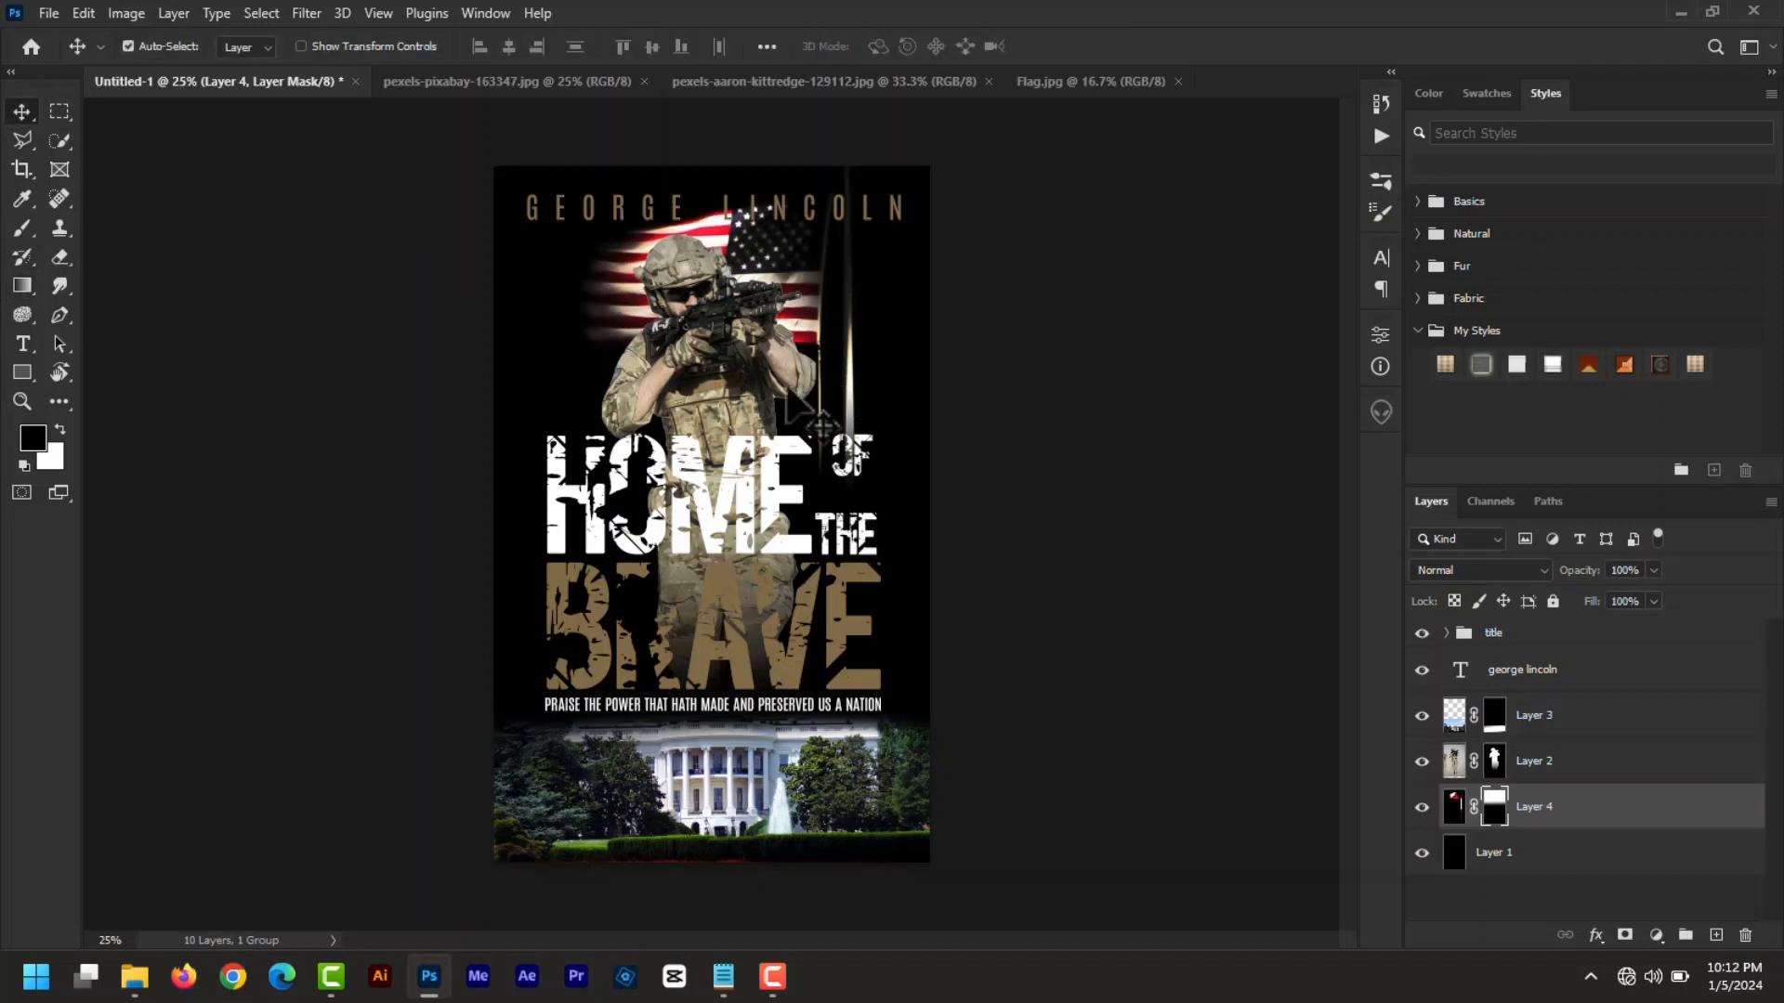
click(850, 457)
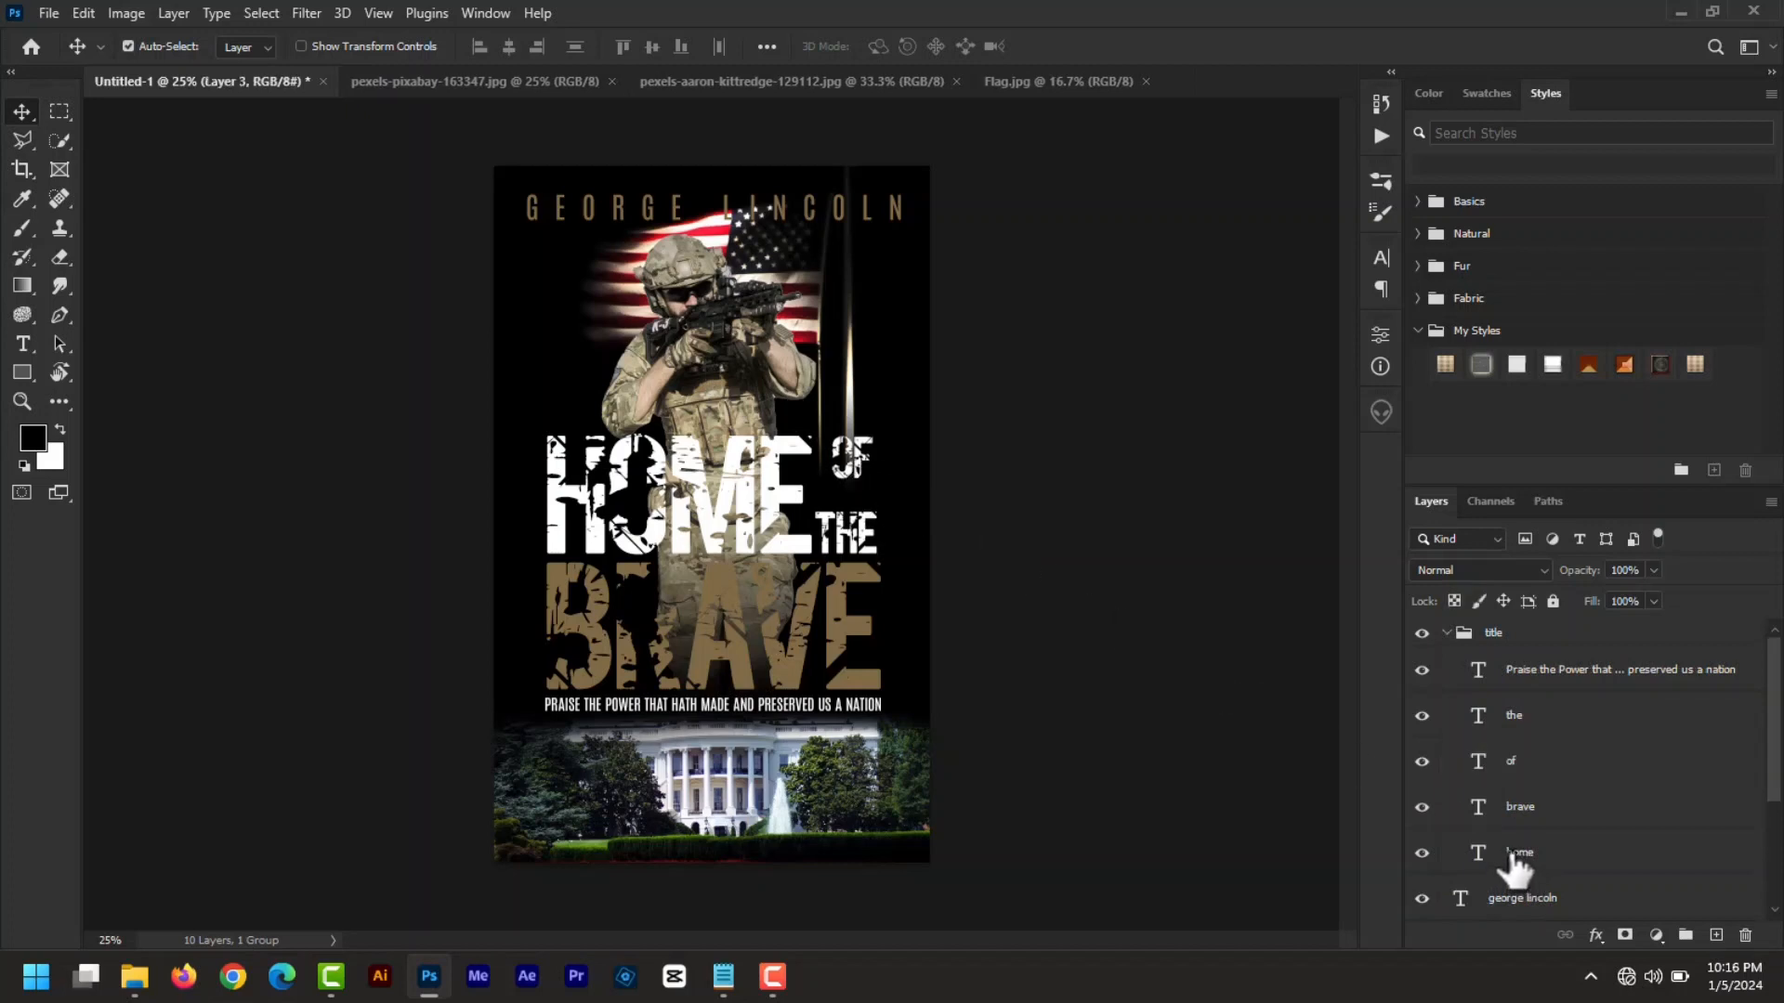
- Give the HOME title a Multiply drop shadow: 81% opacity, 0 px distance, 21% spread, 59 px size
click(1514, 853)
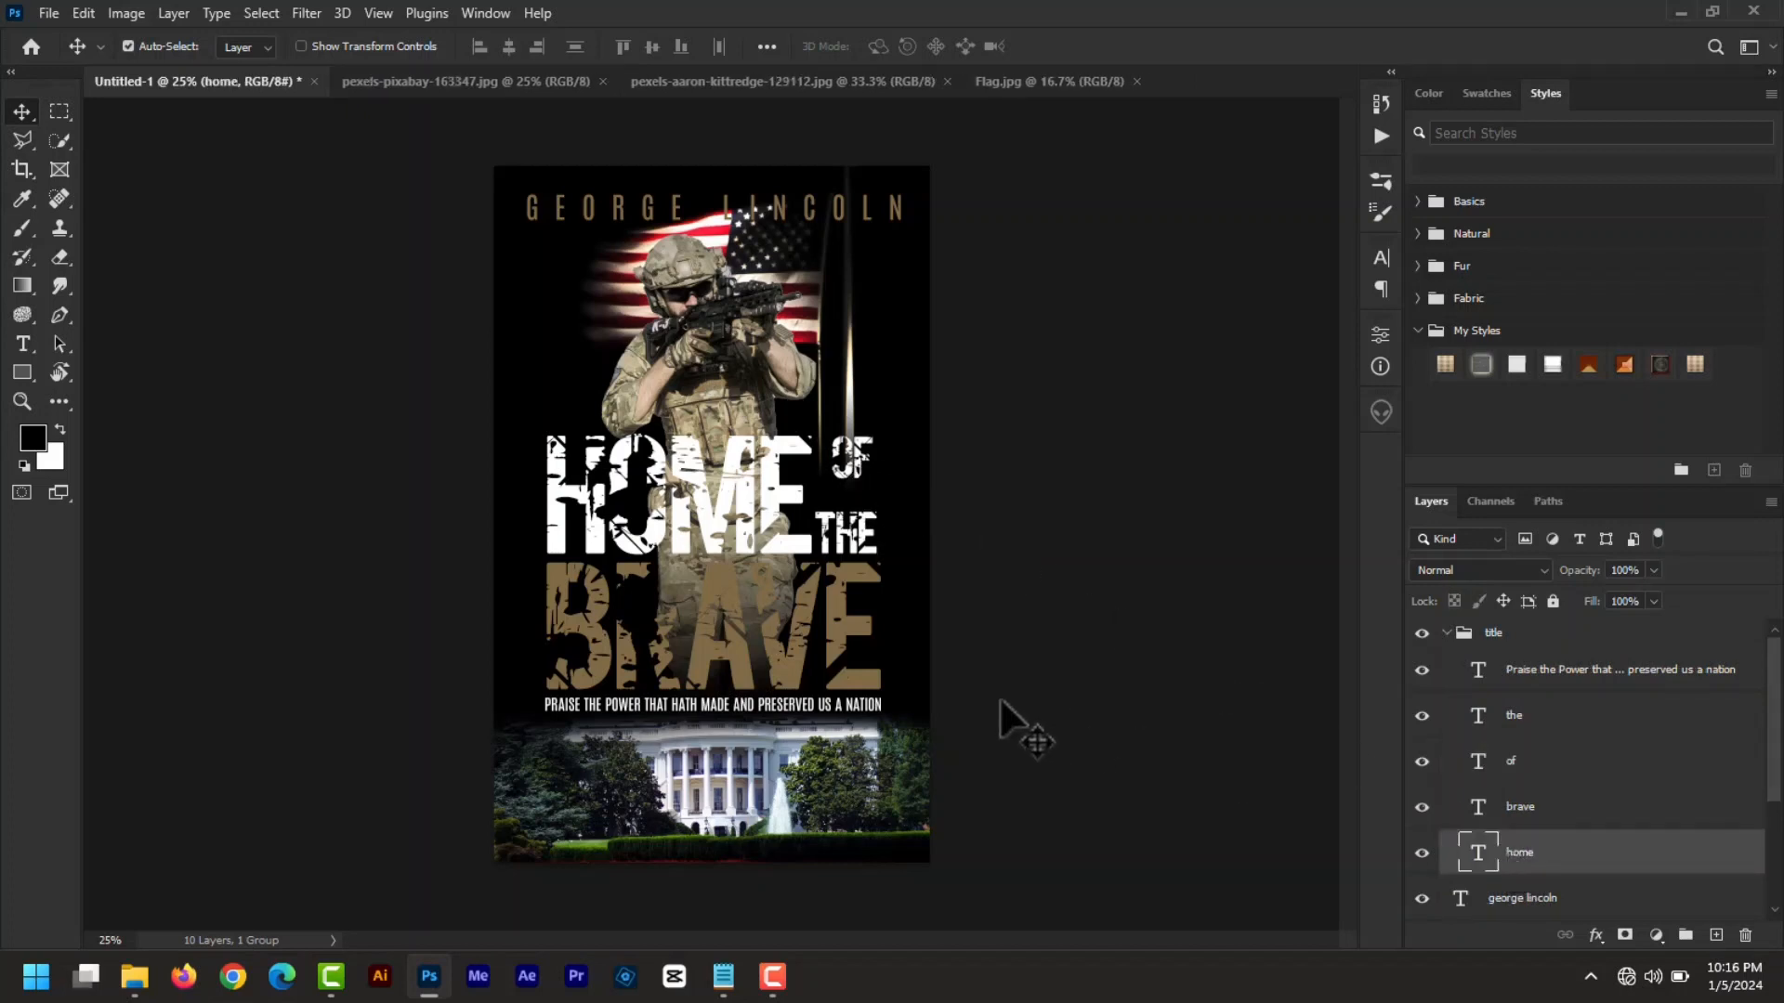
click(1595, 936)
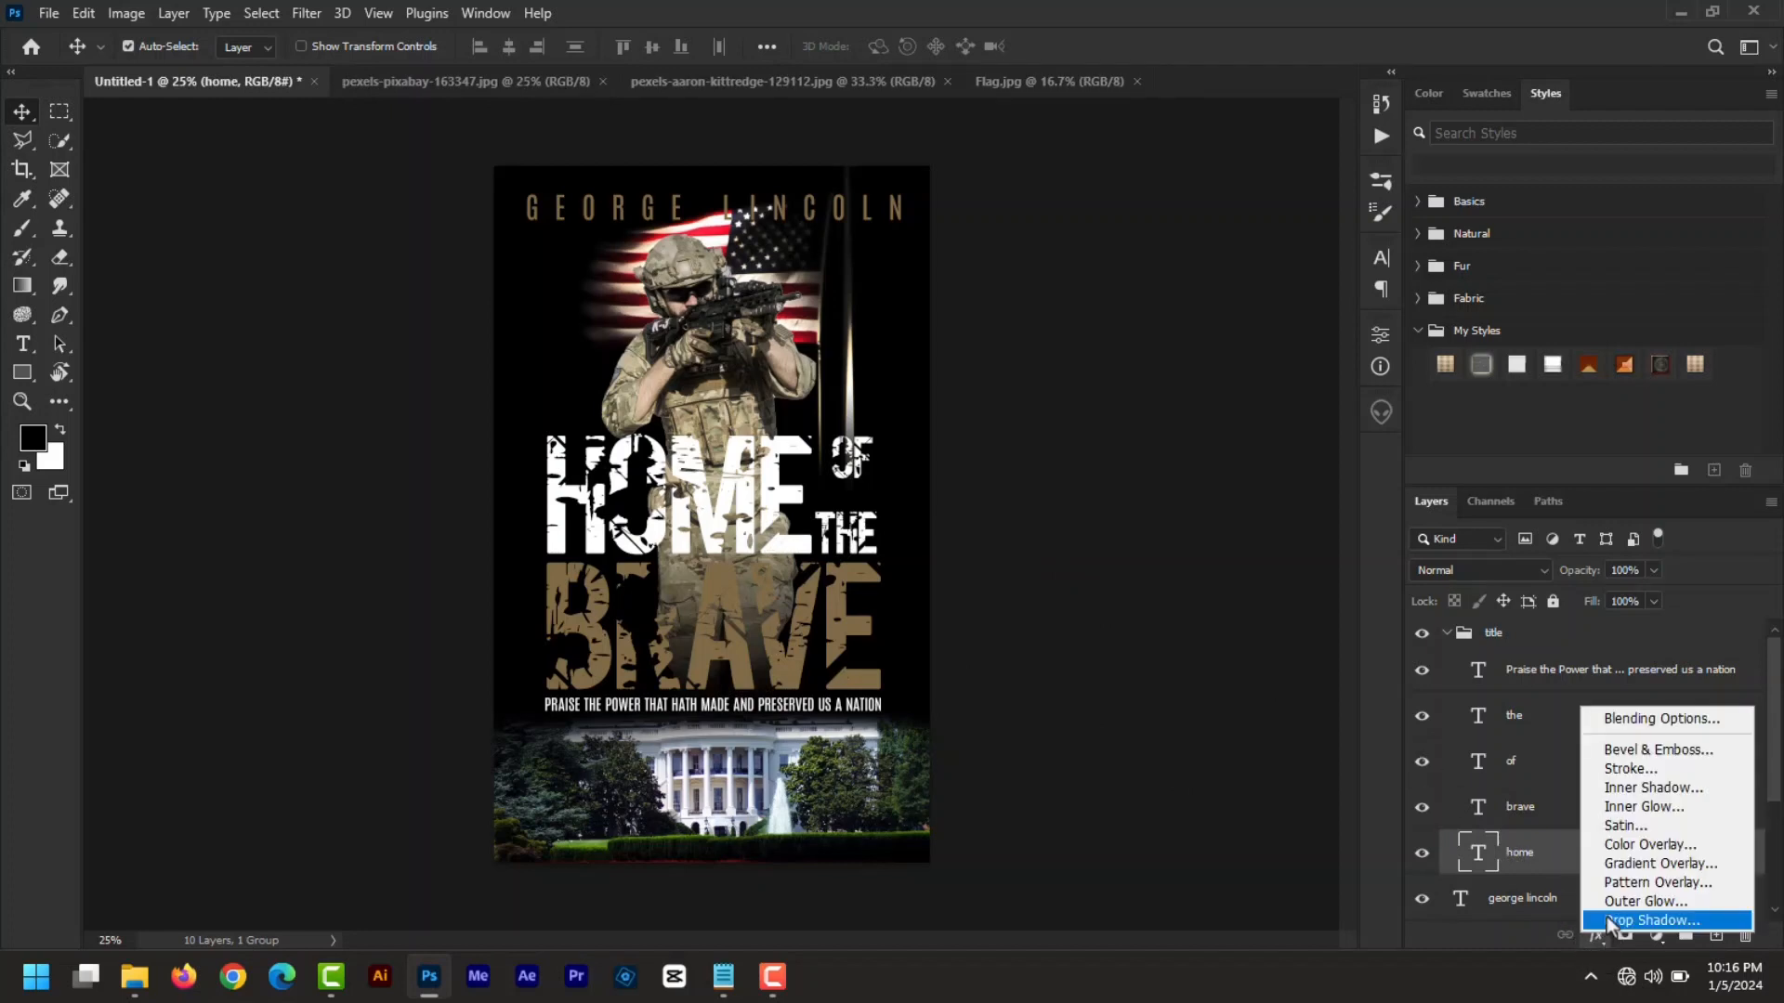
click(1610, 921)
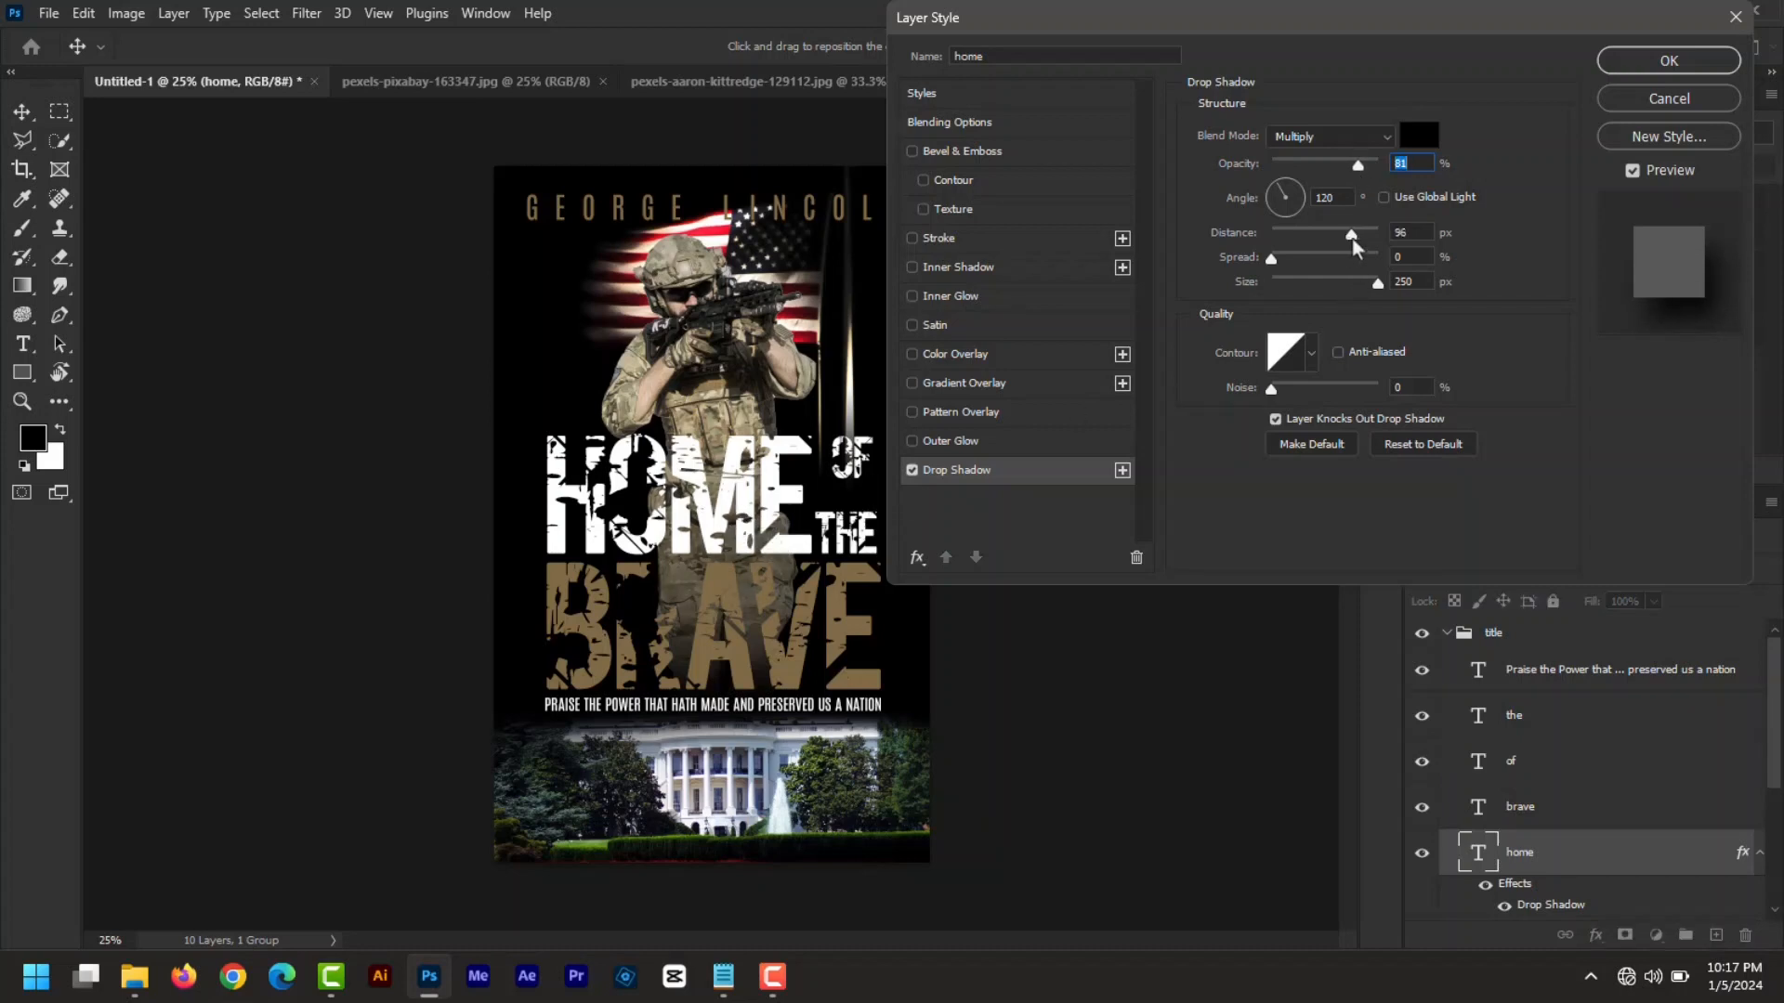
drag(1354, 242, 1316, 293)
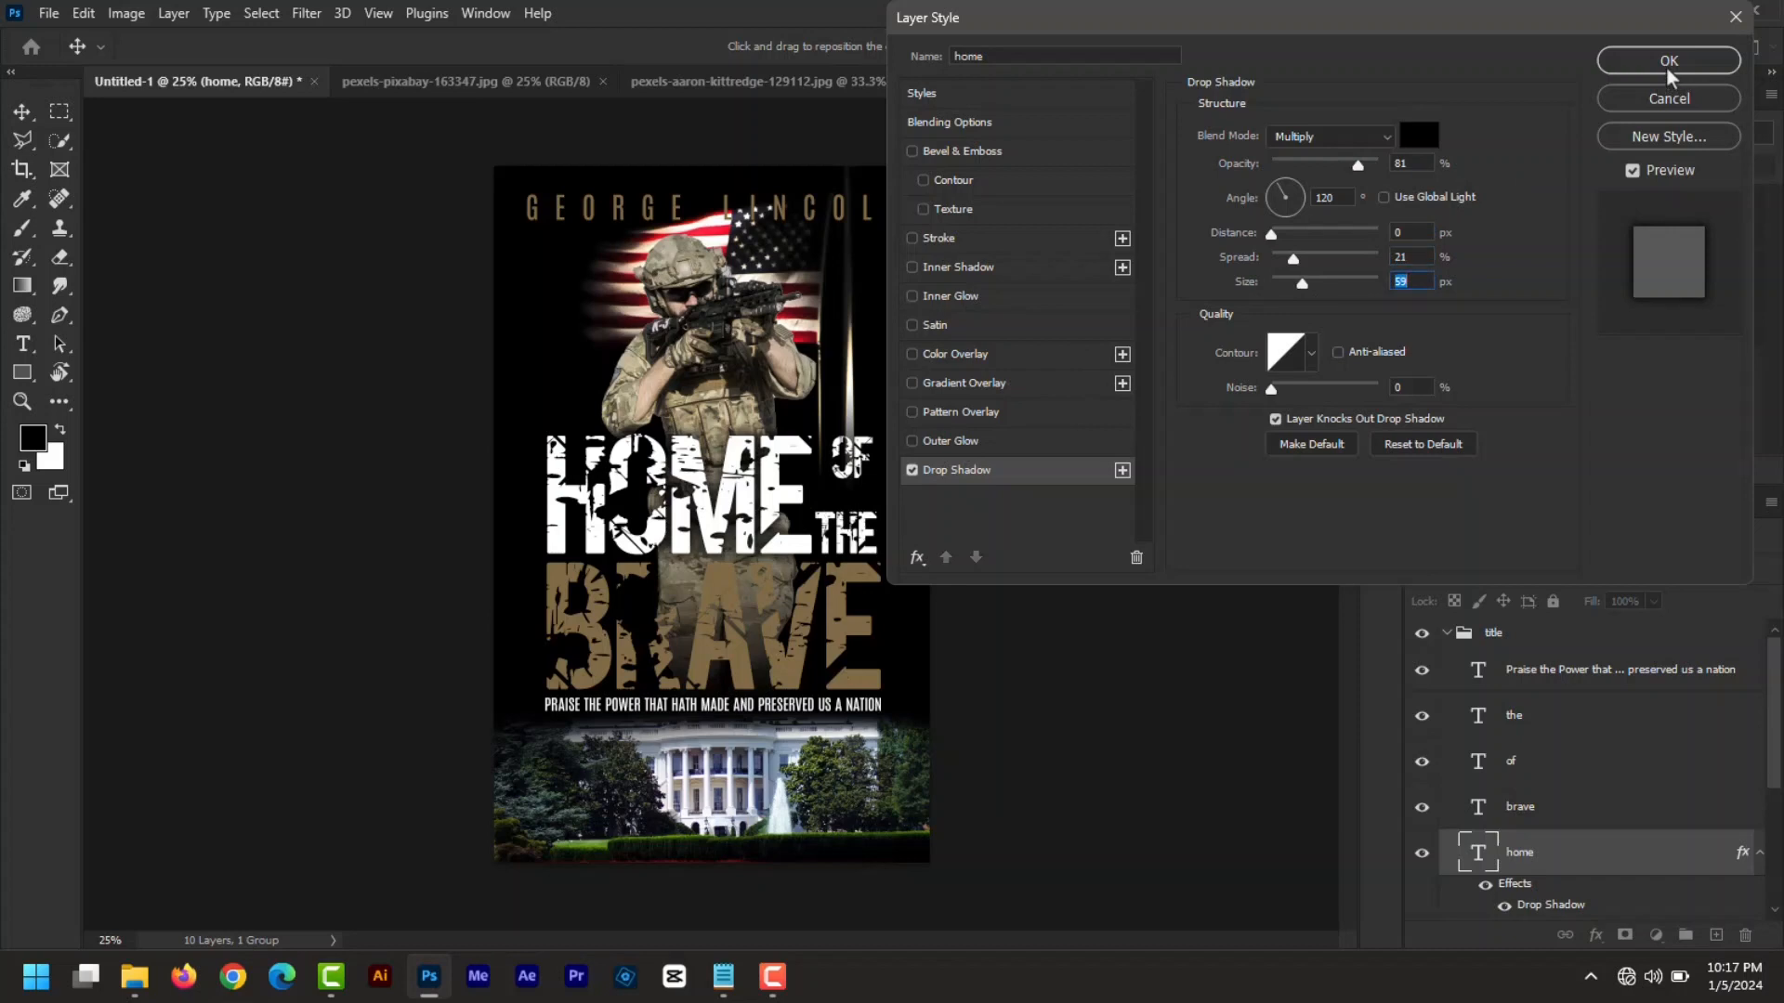
click(1669, 62)
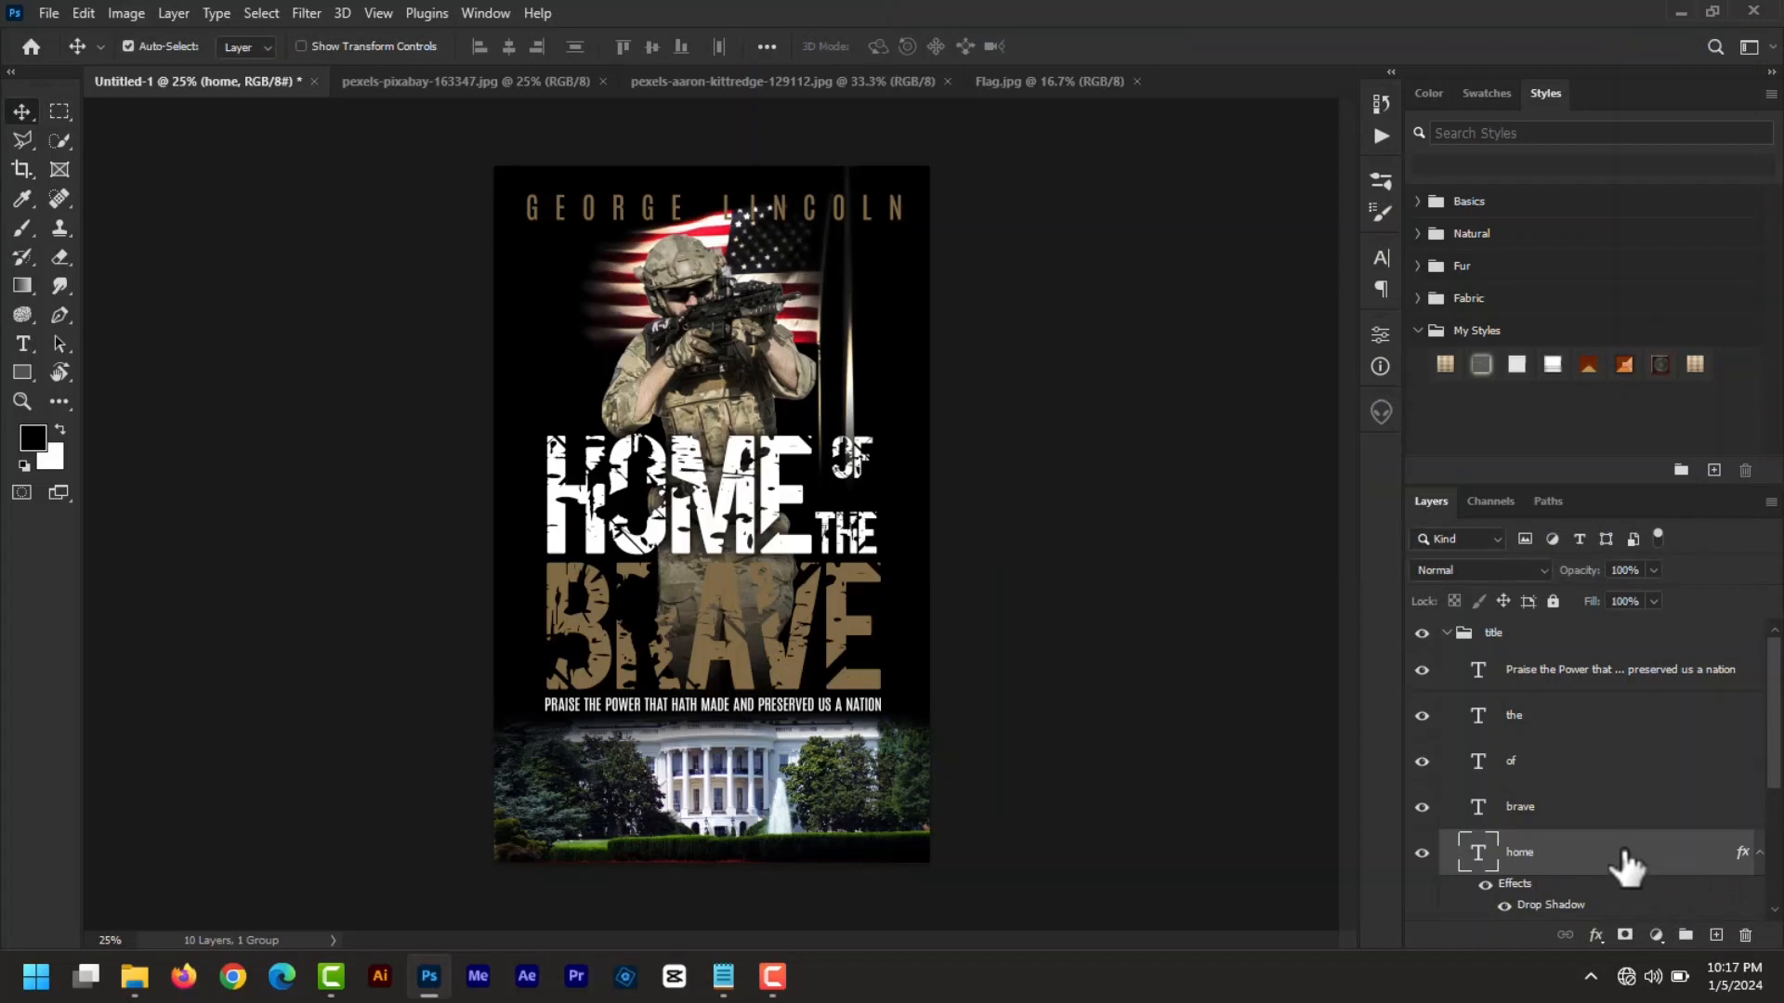
- Copy HOME's layer style and paste the drop shadow onto the OF and THE layers
right_click(1518, 860)
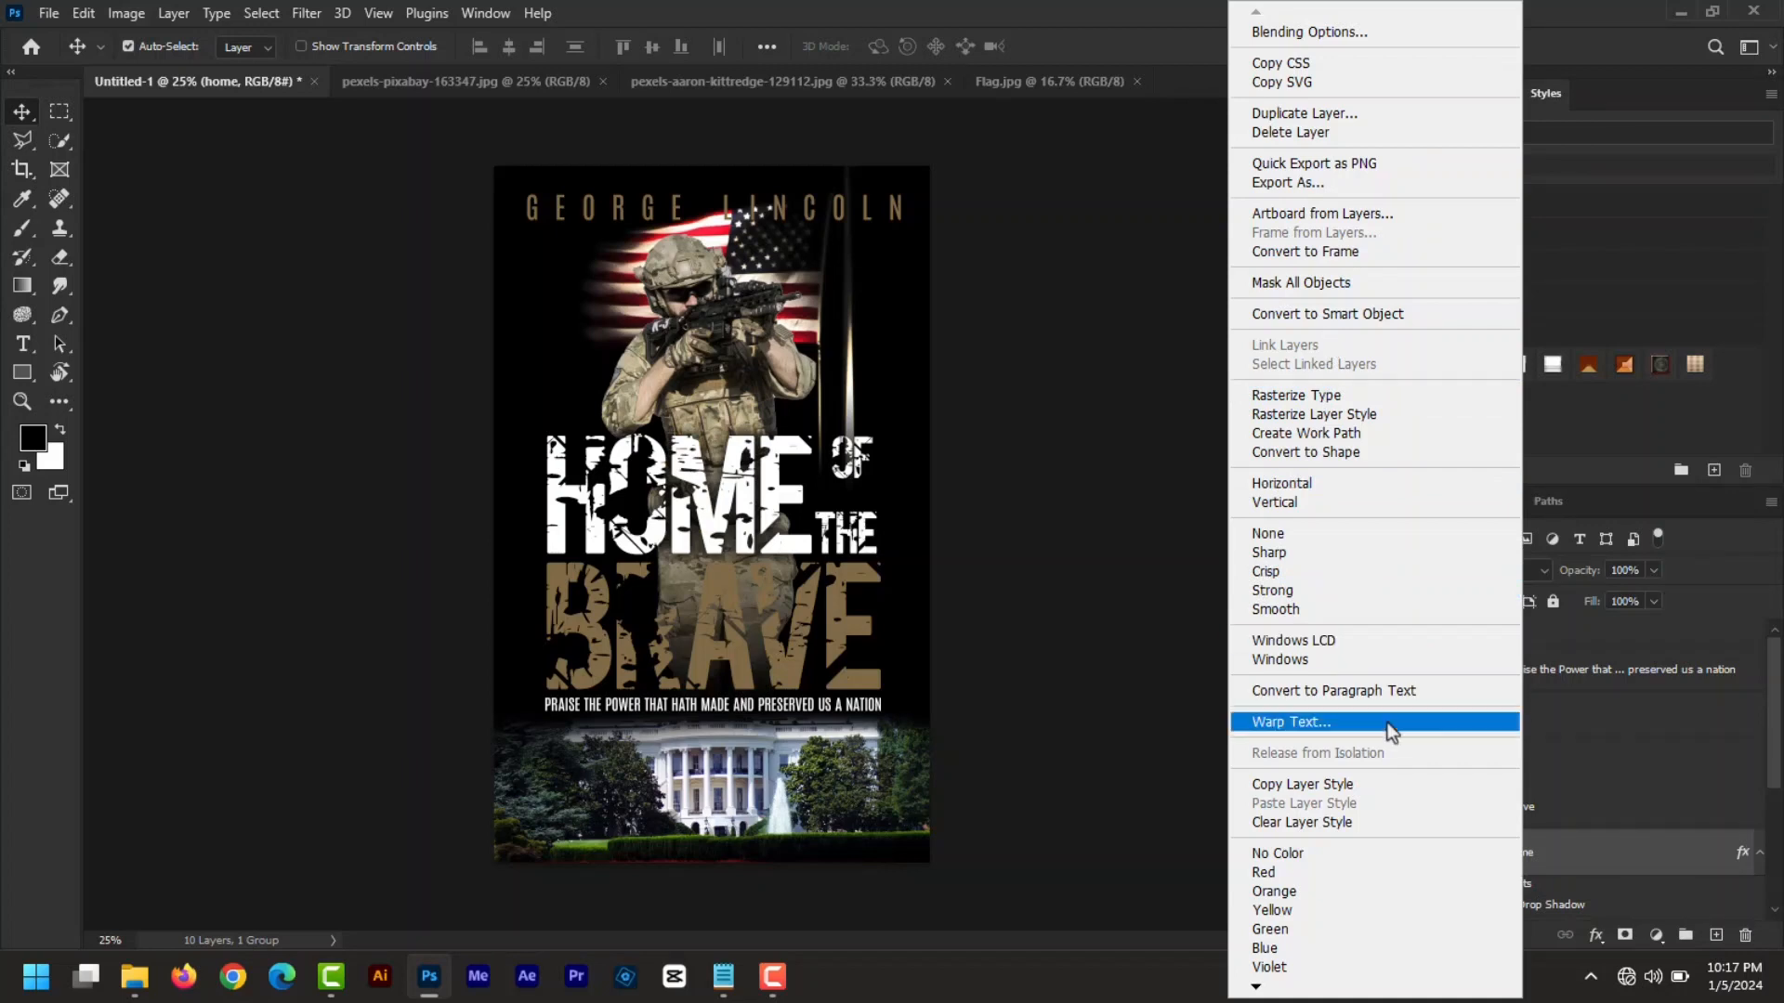
click(1301, 784)
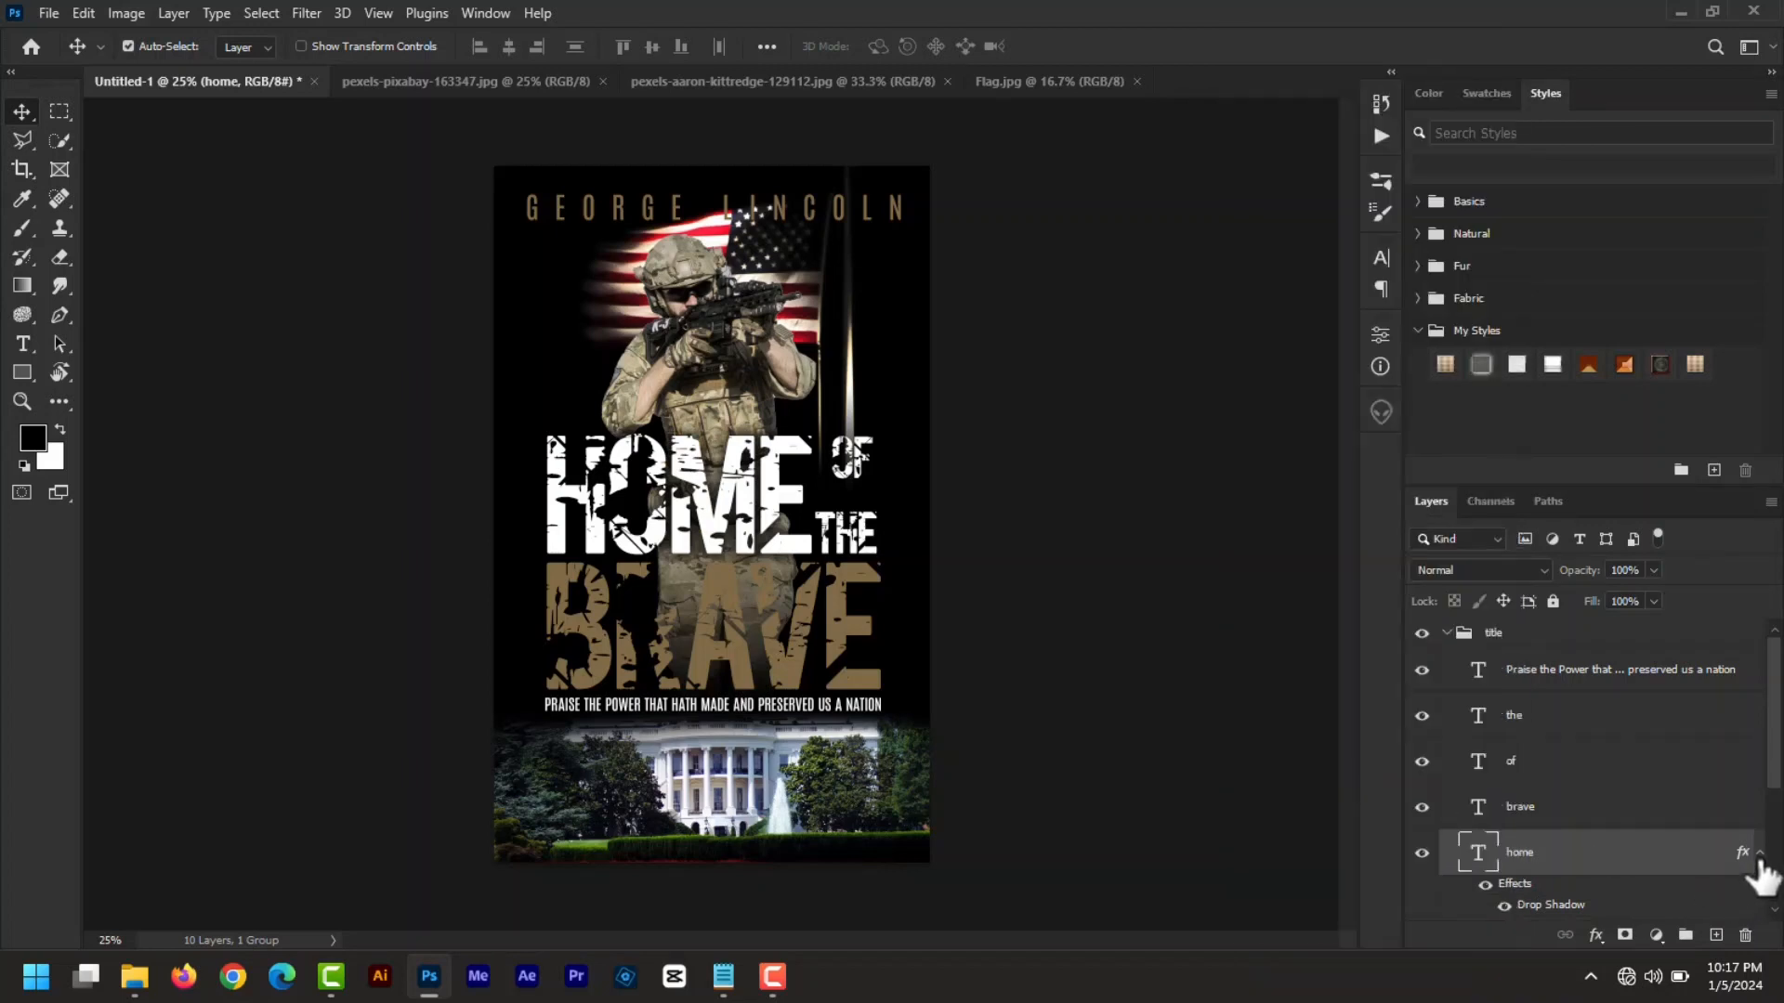
click(1759, 854)
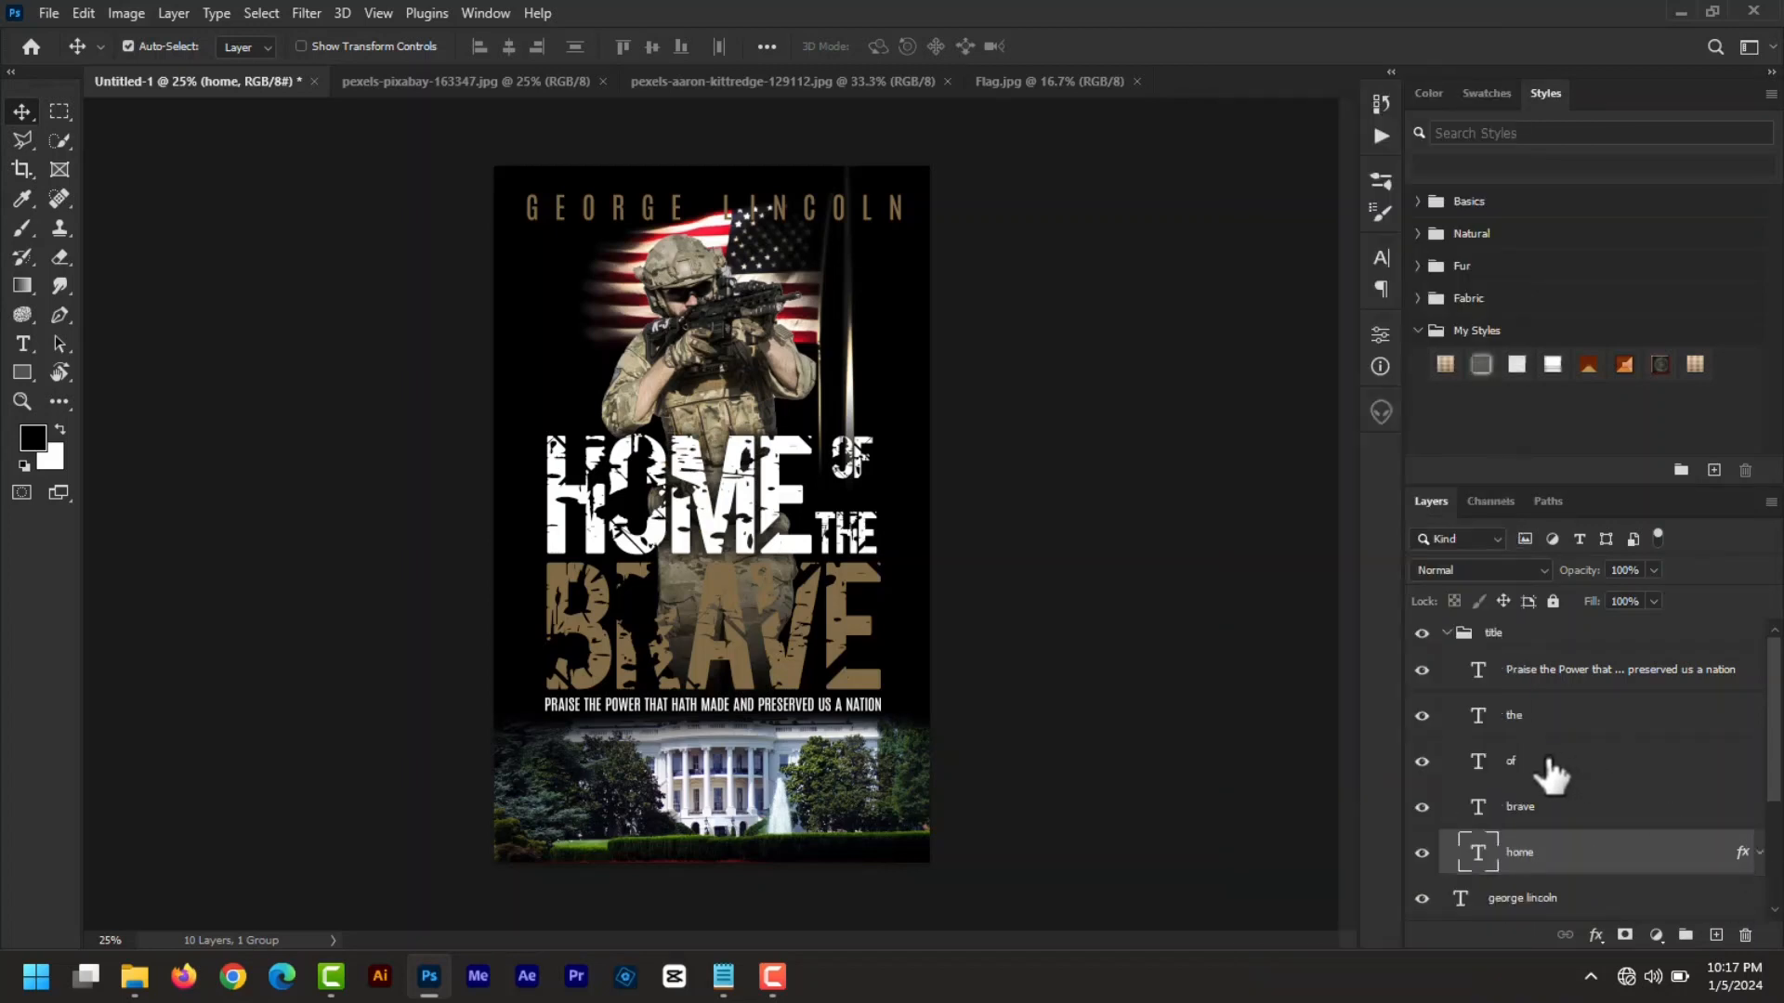
right_click(1550, 774)
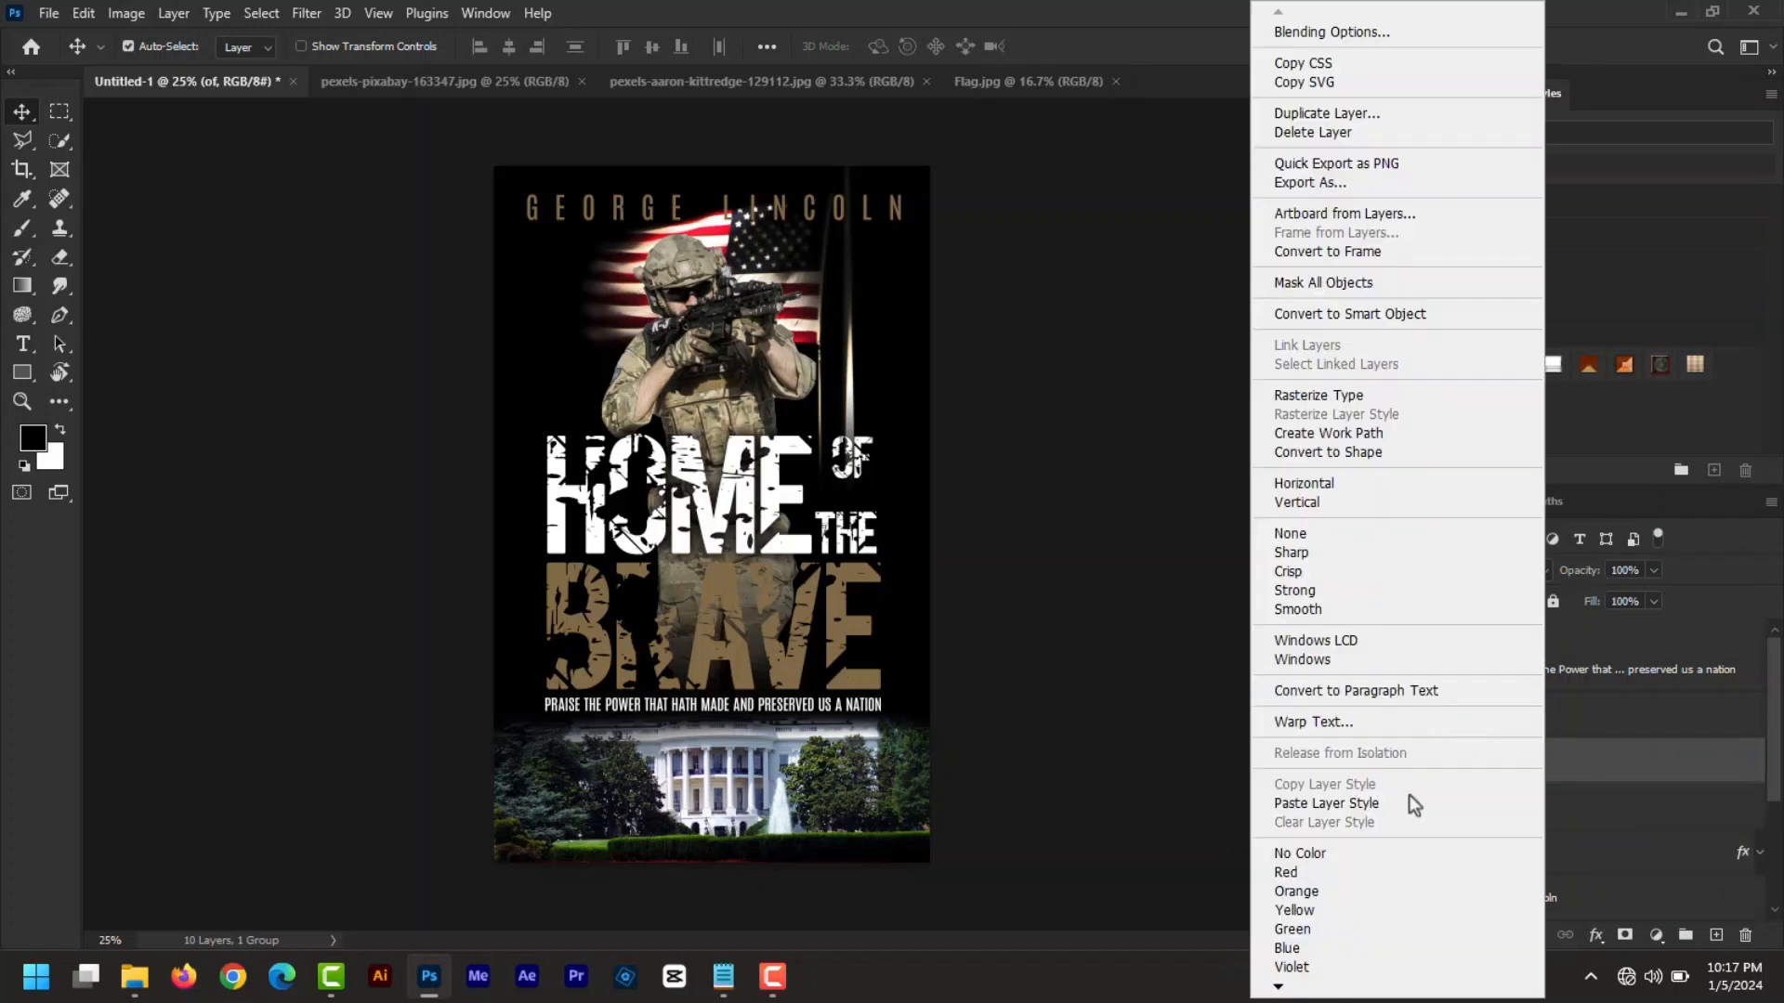
click(1396, 804)
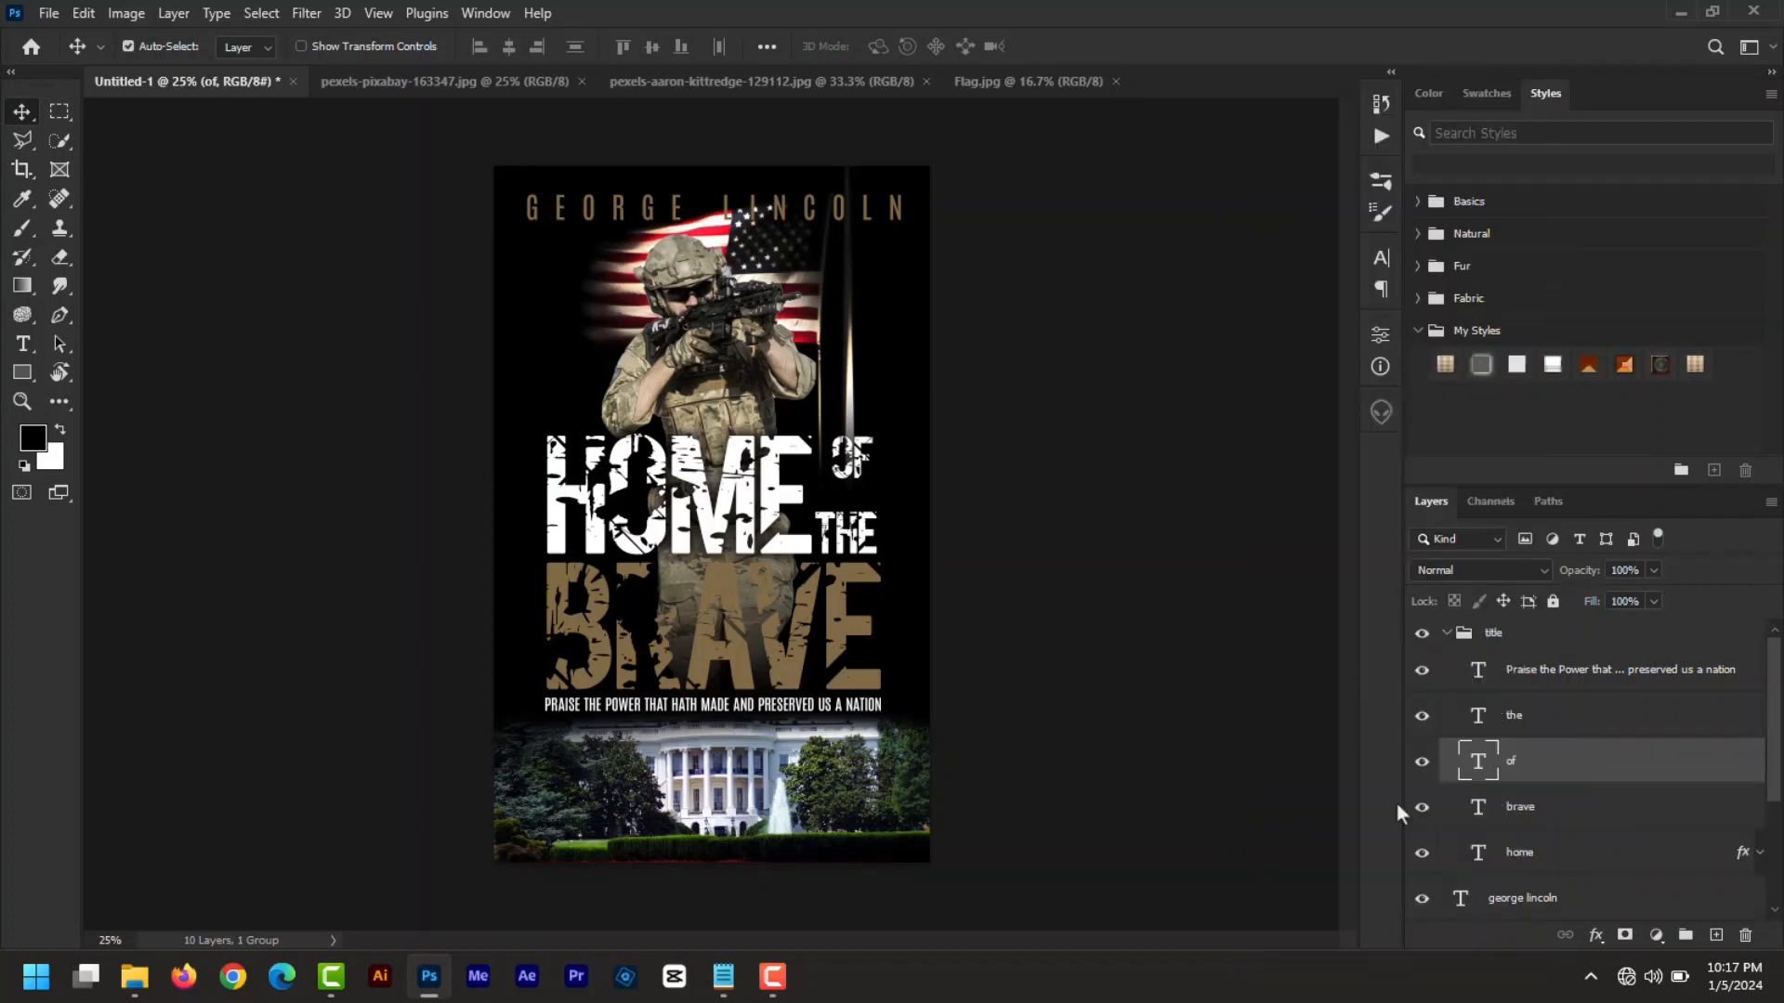
click(1540, 734)
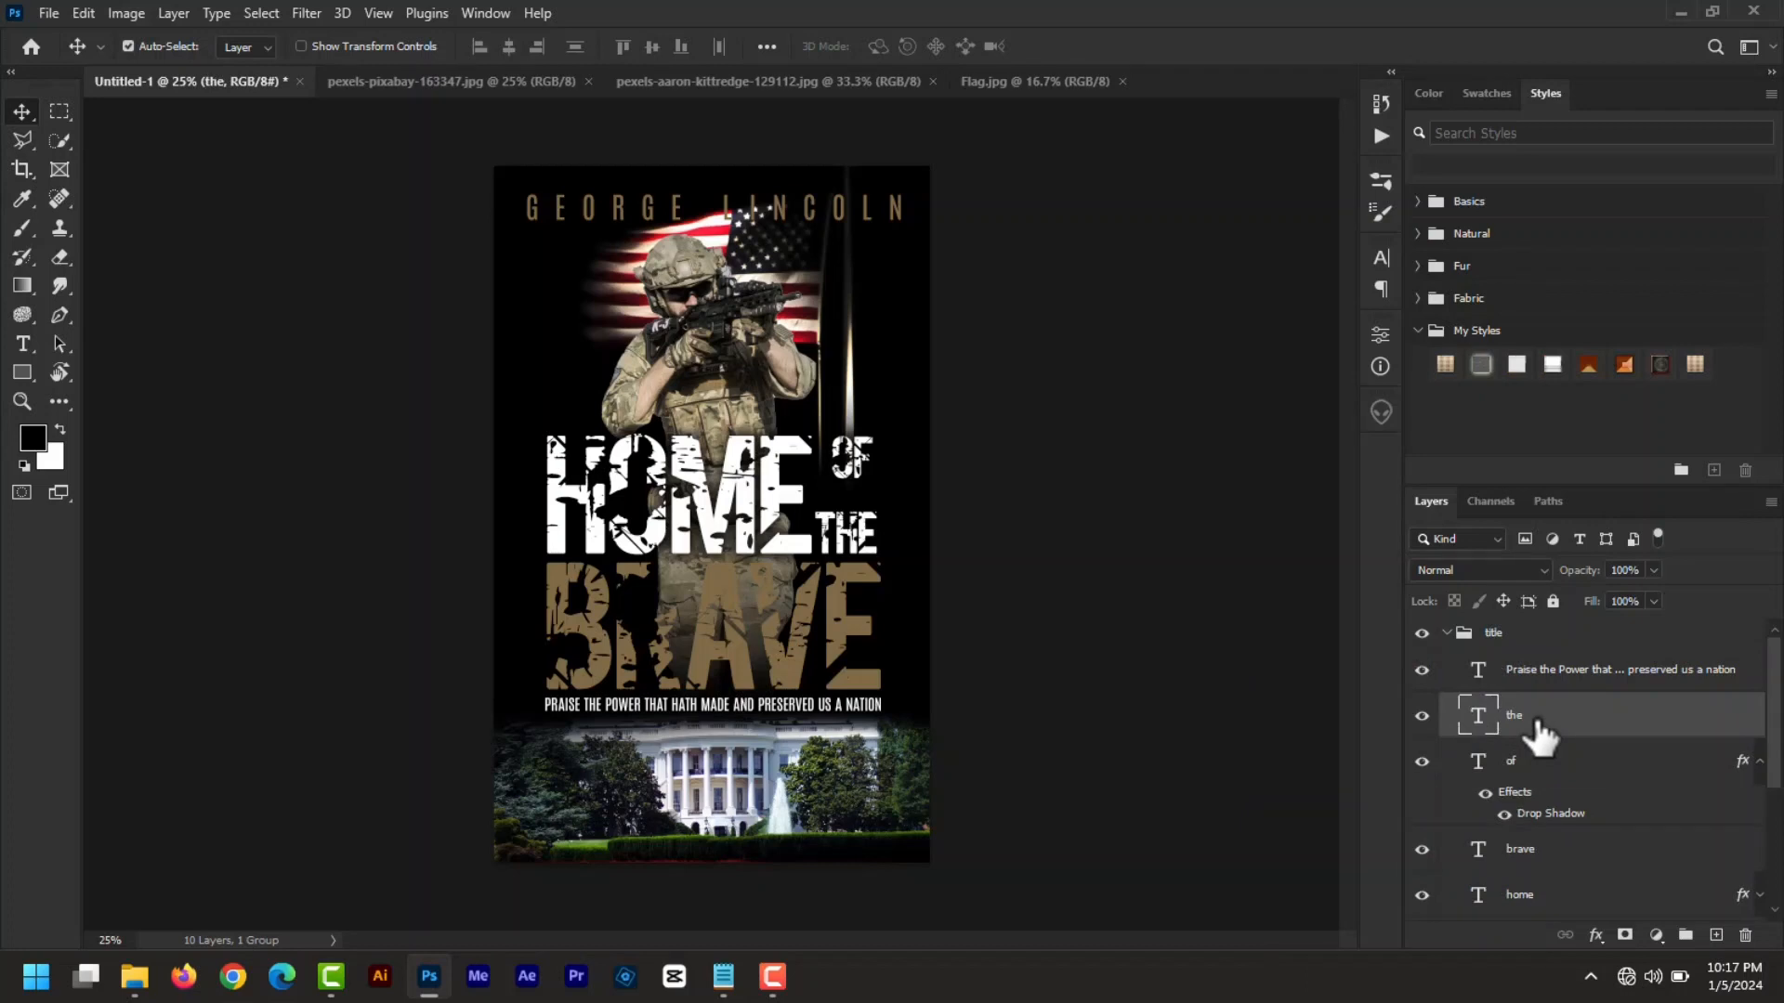
right_click(1539, 734)
click(1398, 801)
click(761, 679)
right_click(1533, 896)
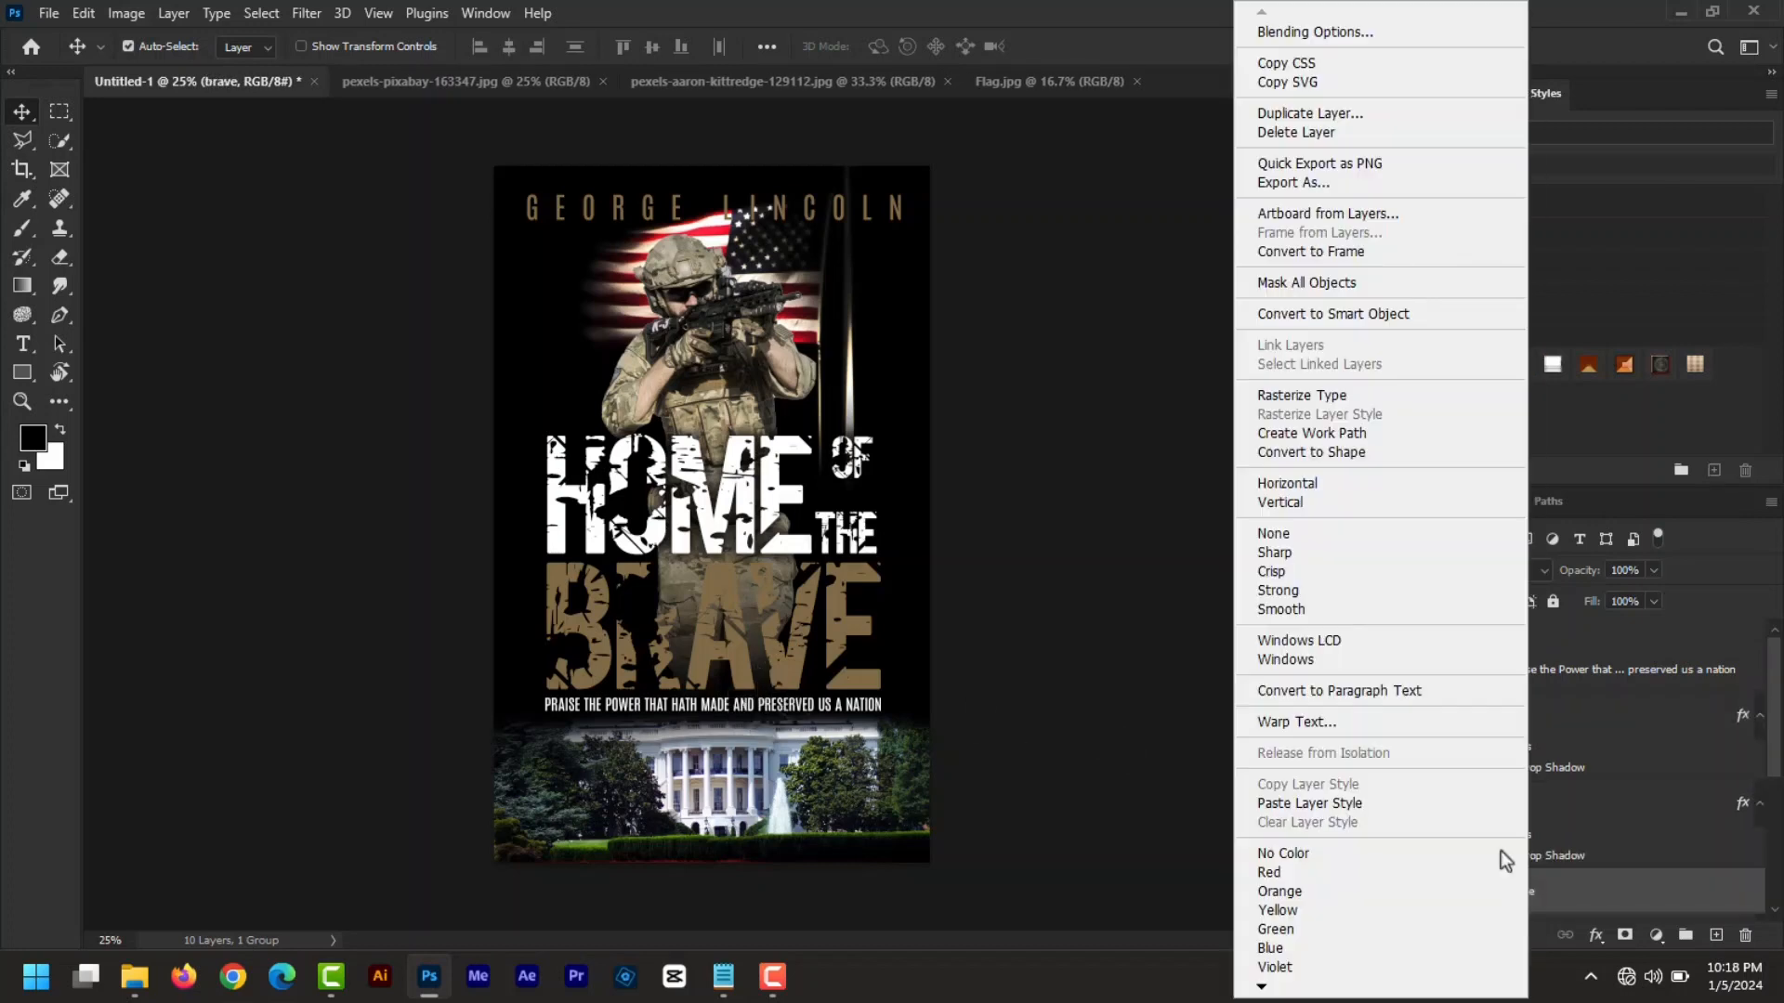
click(1390, 801)
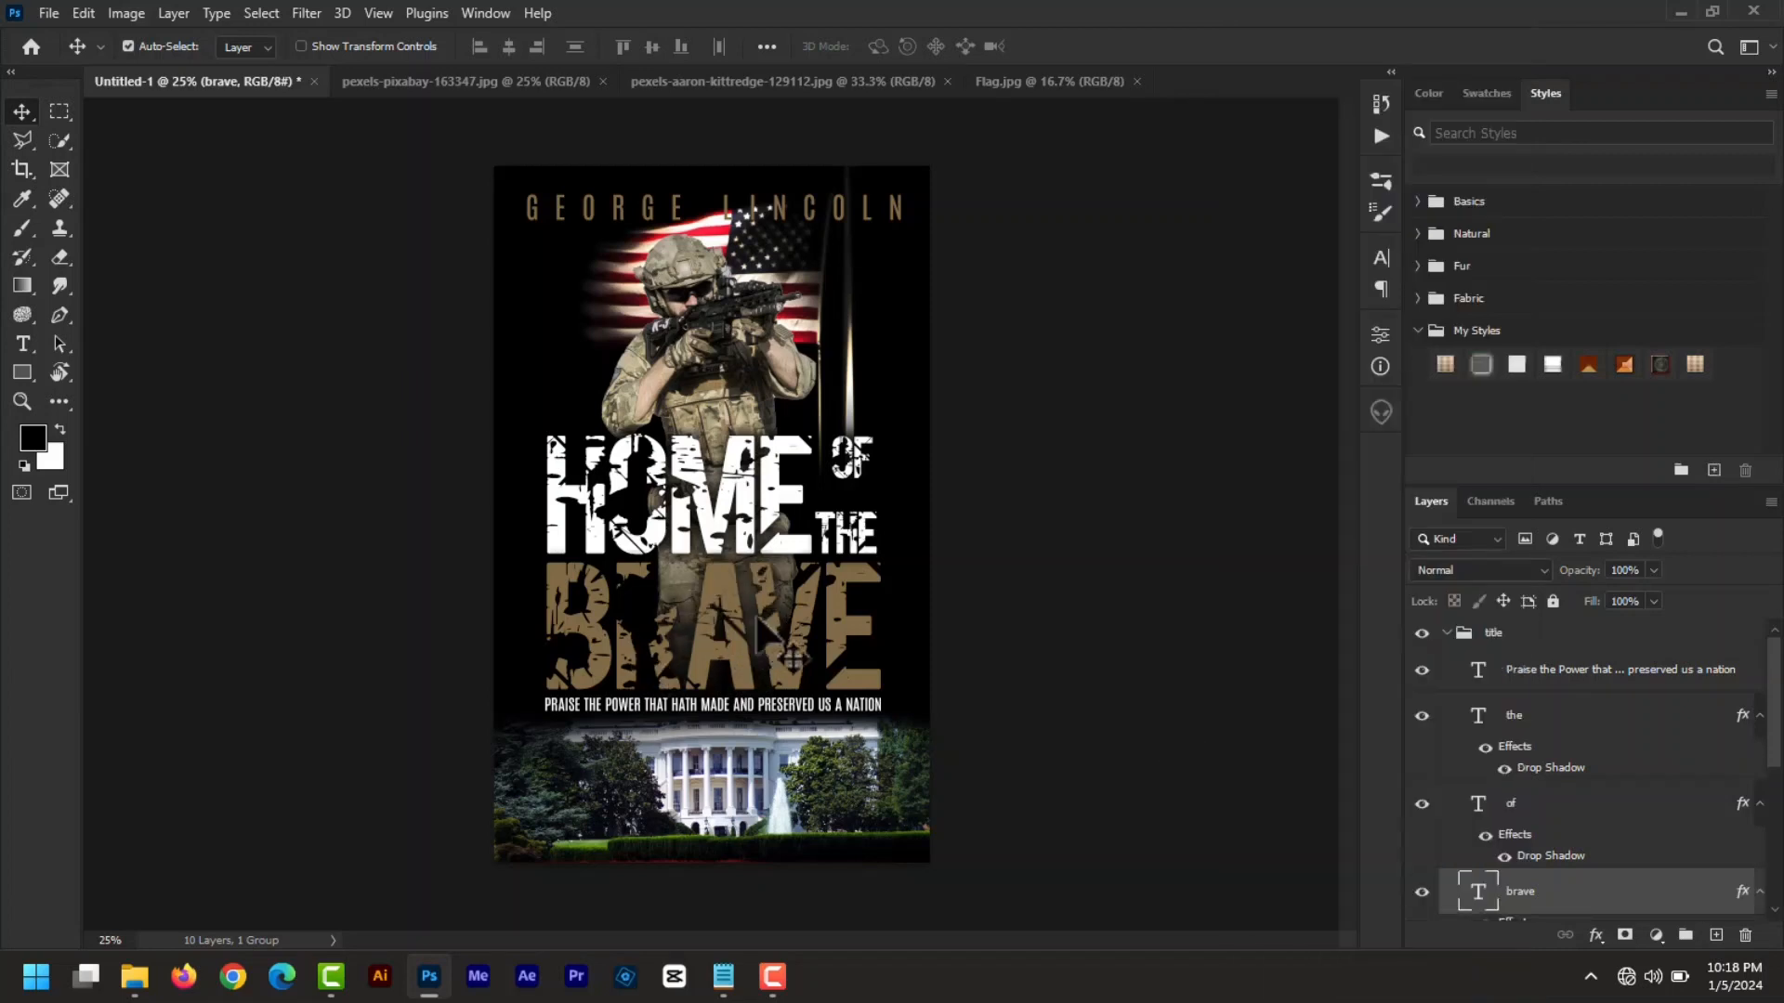
click(819, 704)
right_click(1570, 678)
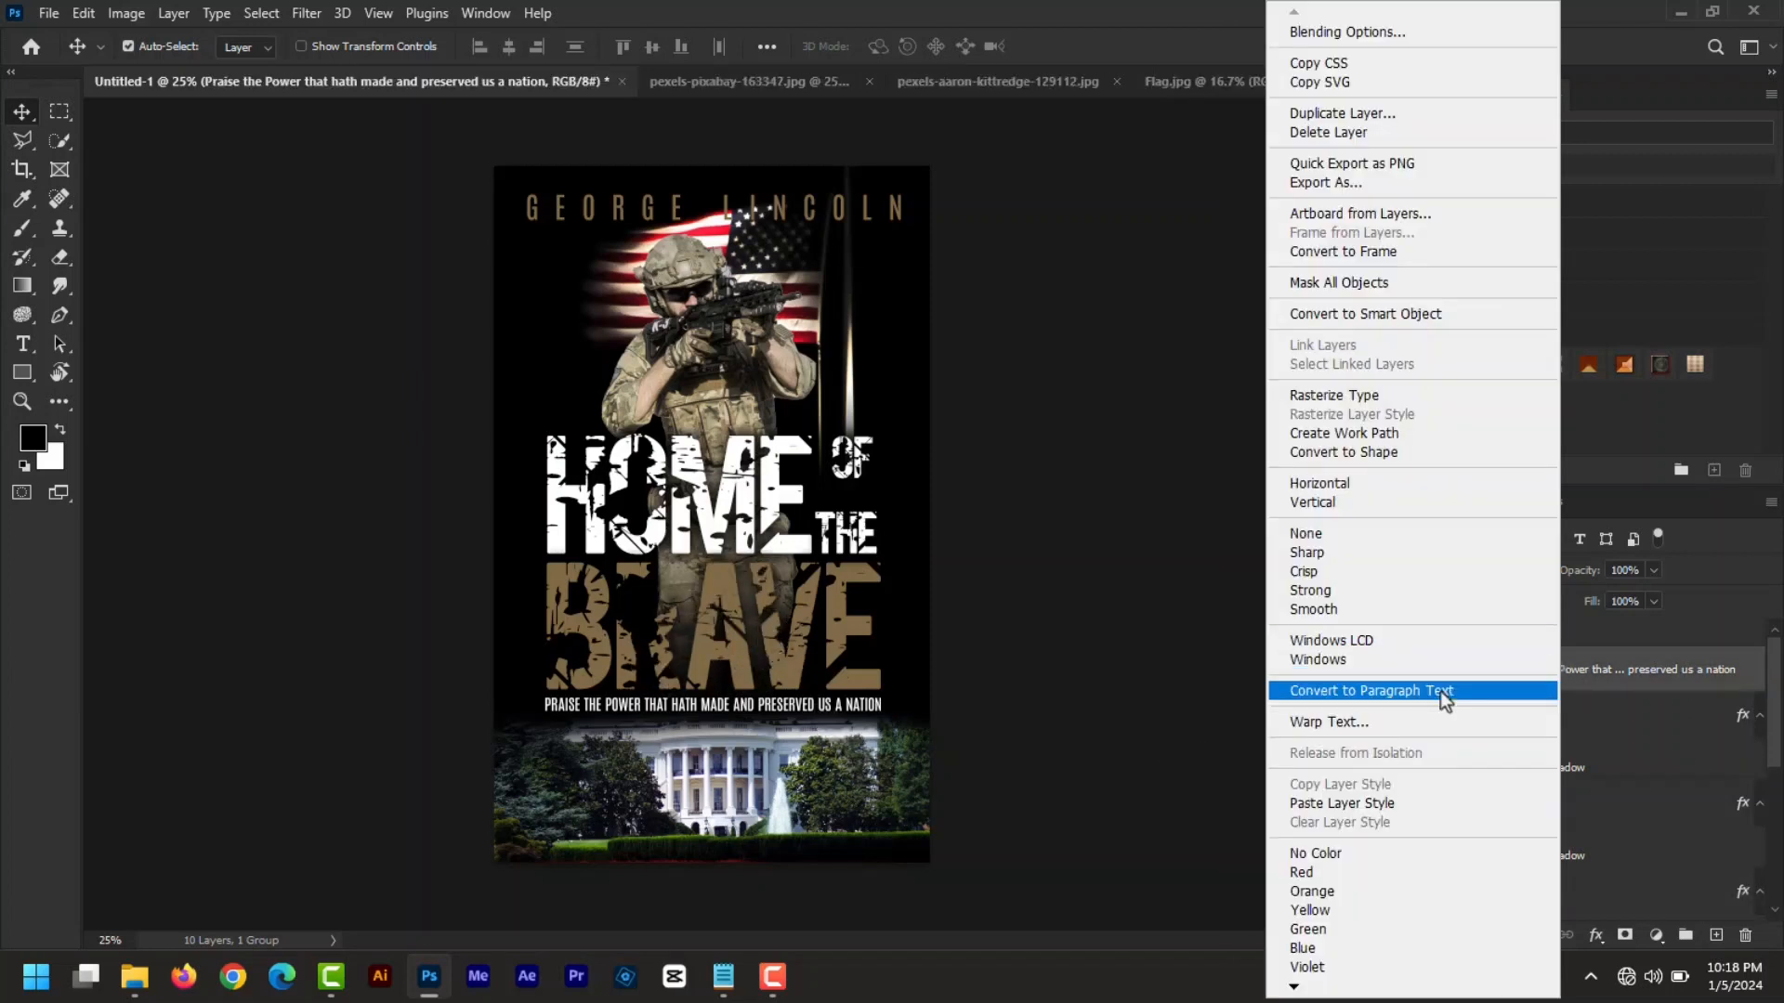
click(1407, 805)
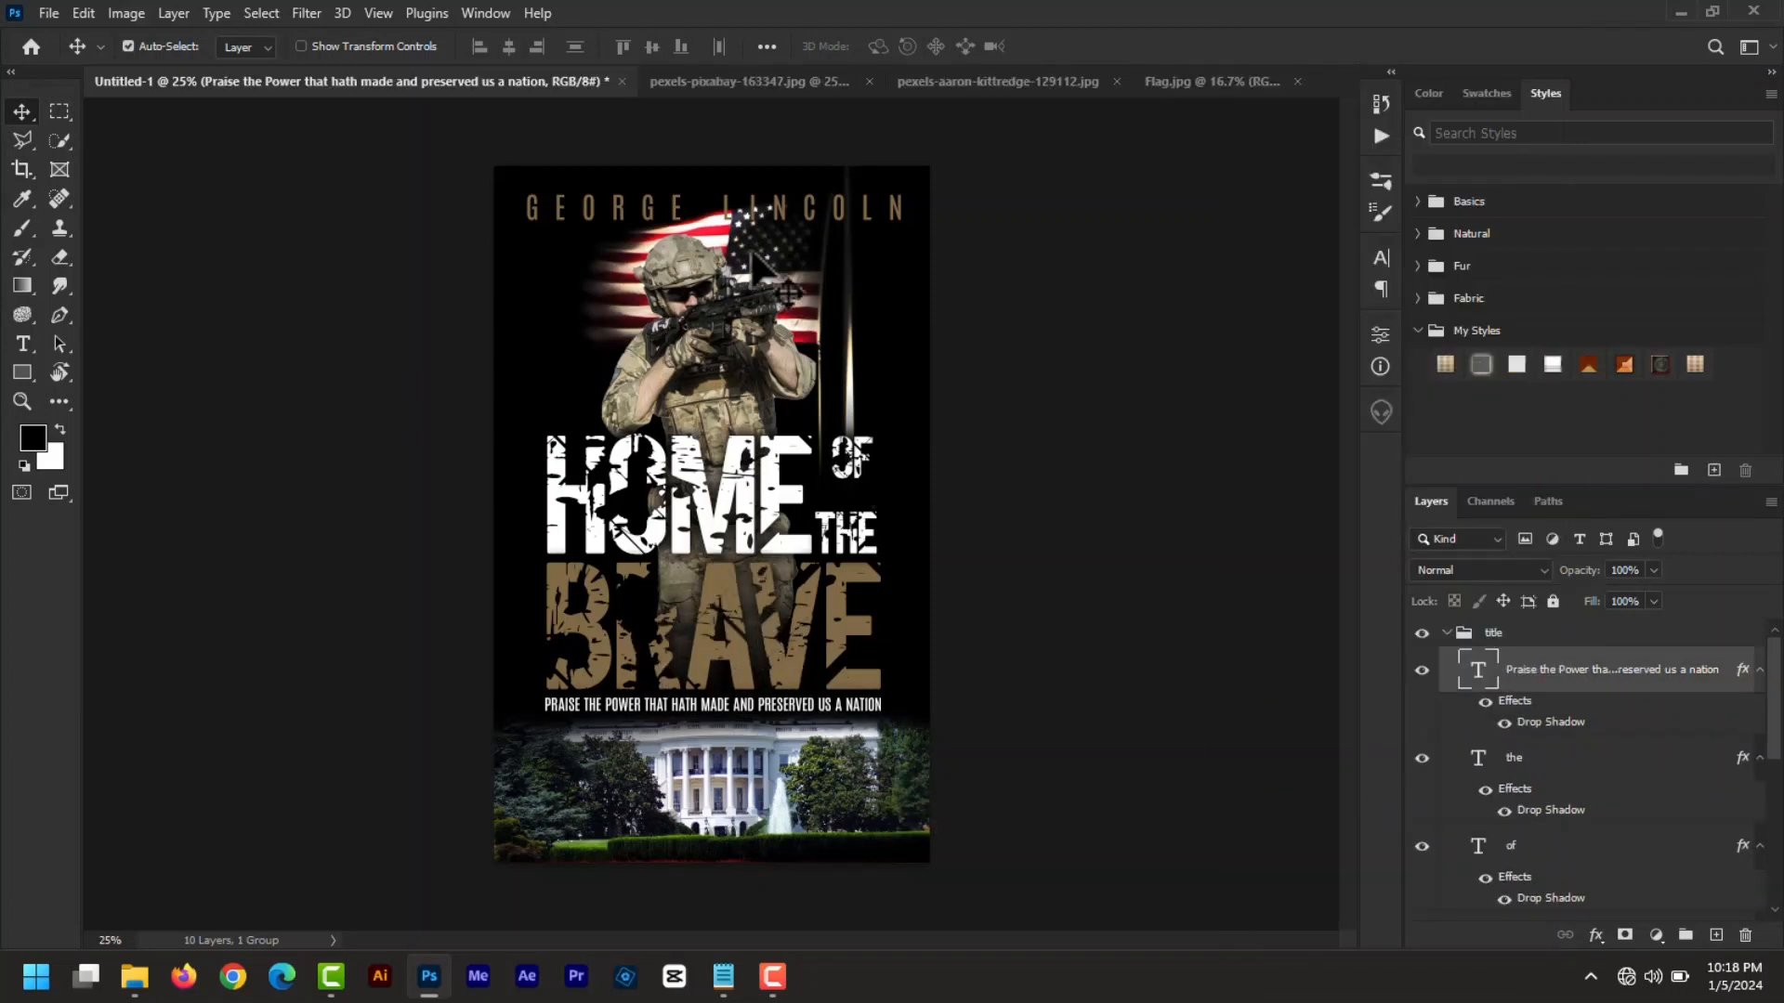
click(868, 223)
right_click(1552, 898)
click(1406, 804)
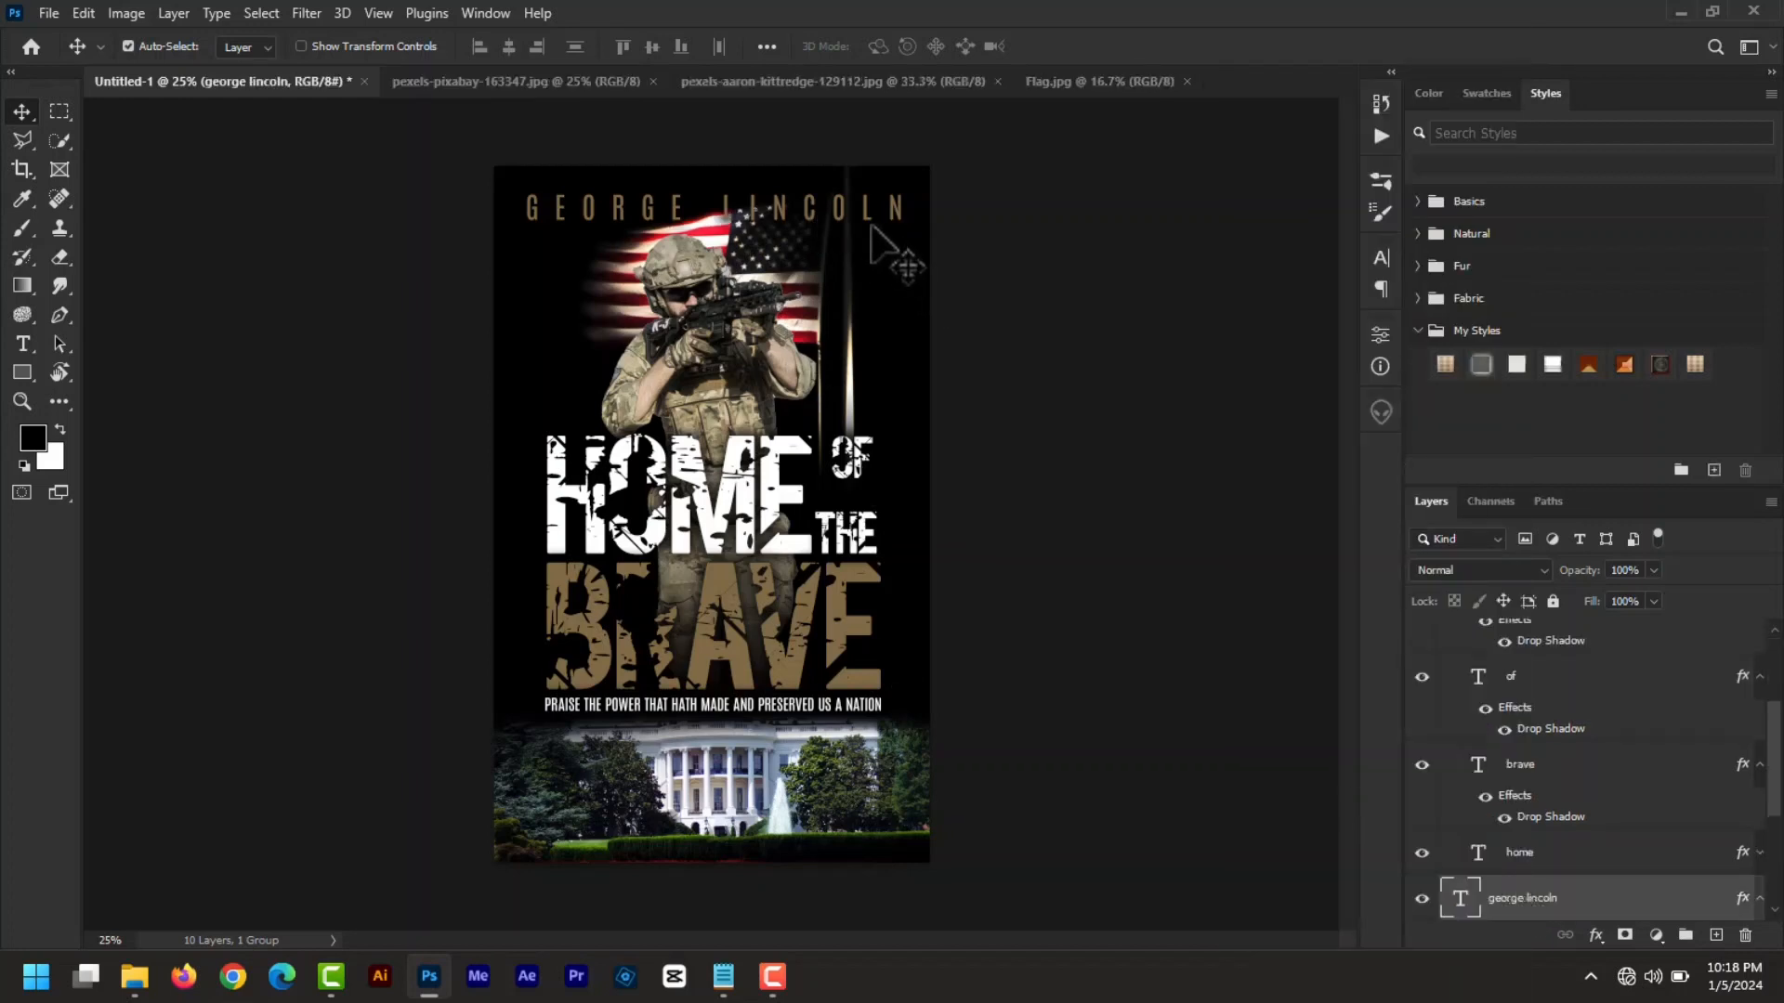
drag(870, 214, 871, 201)
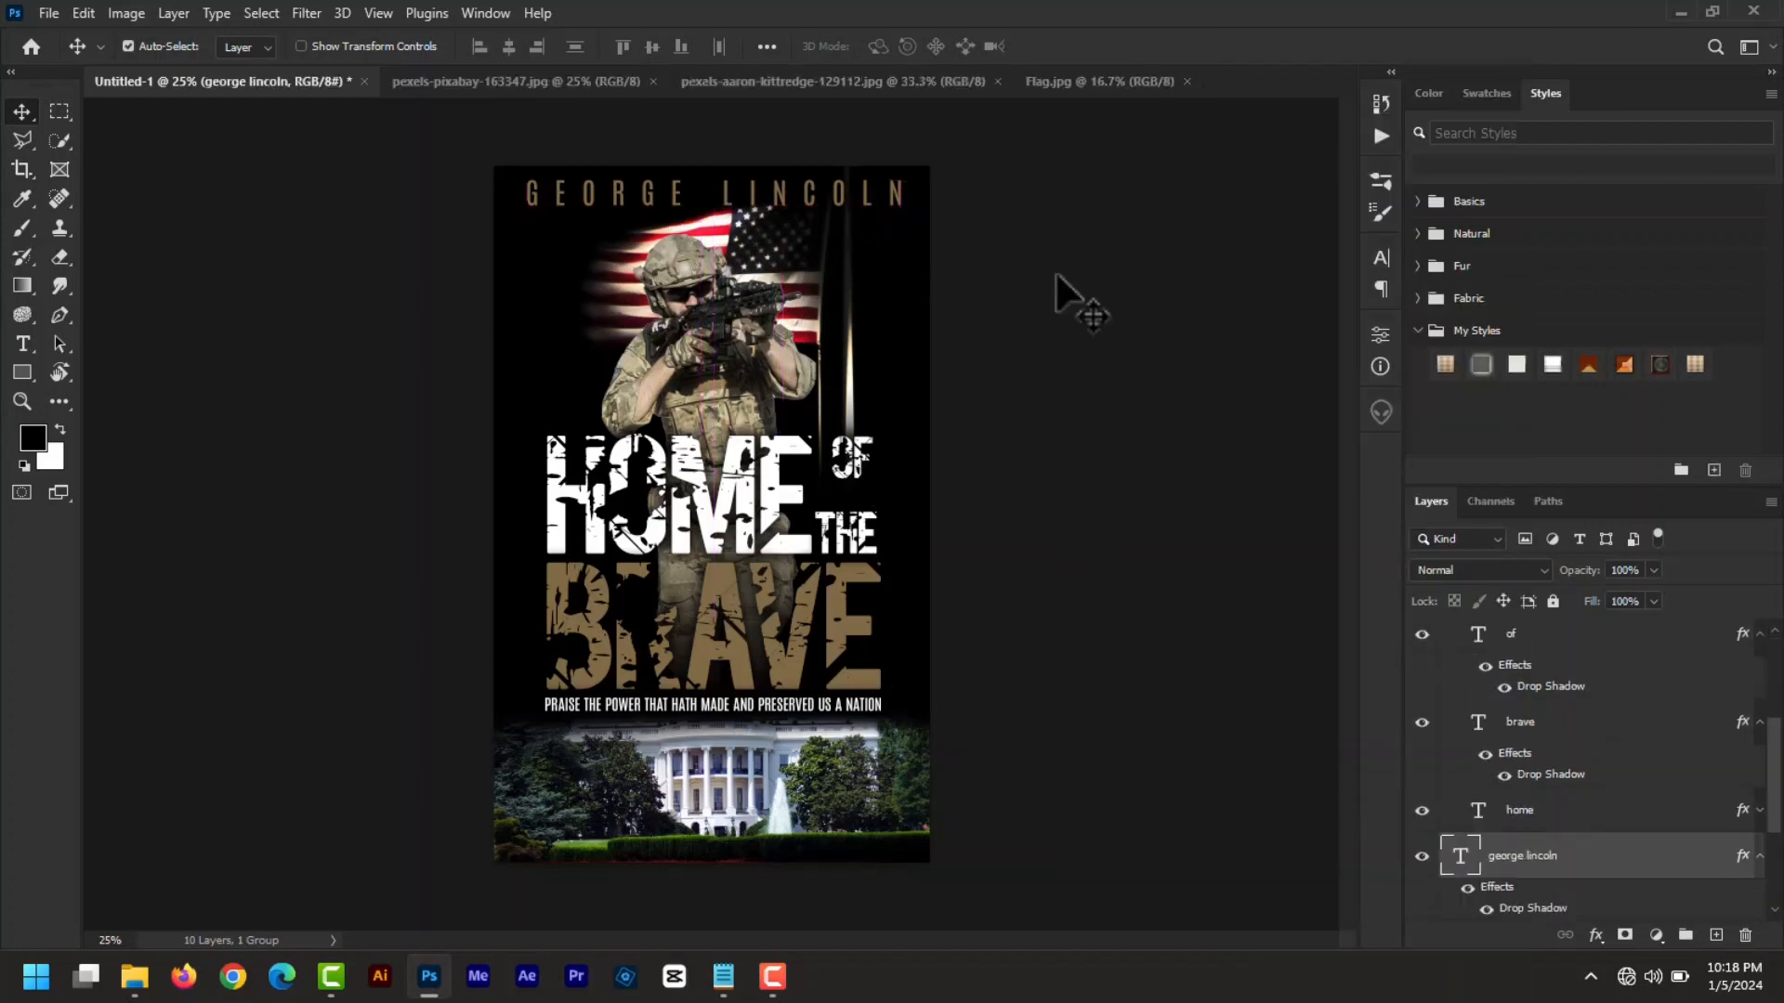
click(796, 256)
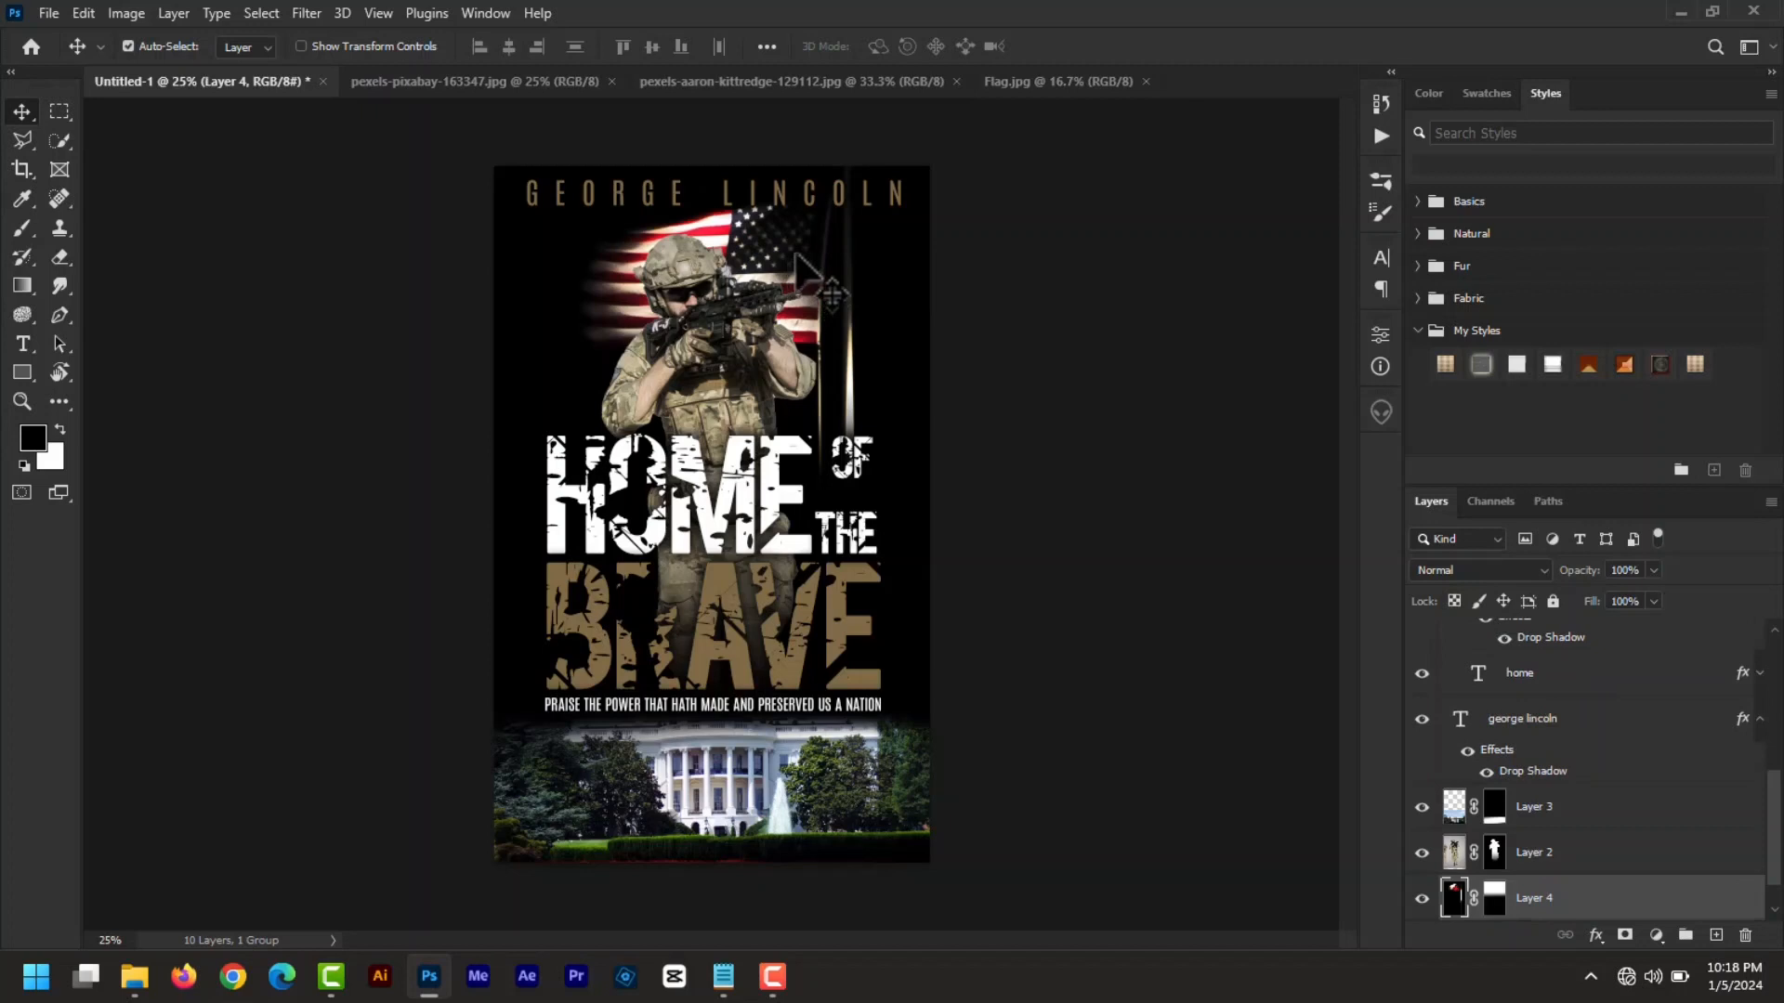
- Nudge the flag slightly down and left, and delete Layer 4's layer mask
key(shift+Down)
key(shift+Down)
key(shift+Down)
key(shift+Down)
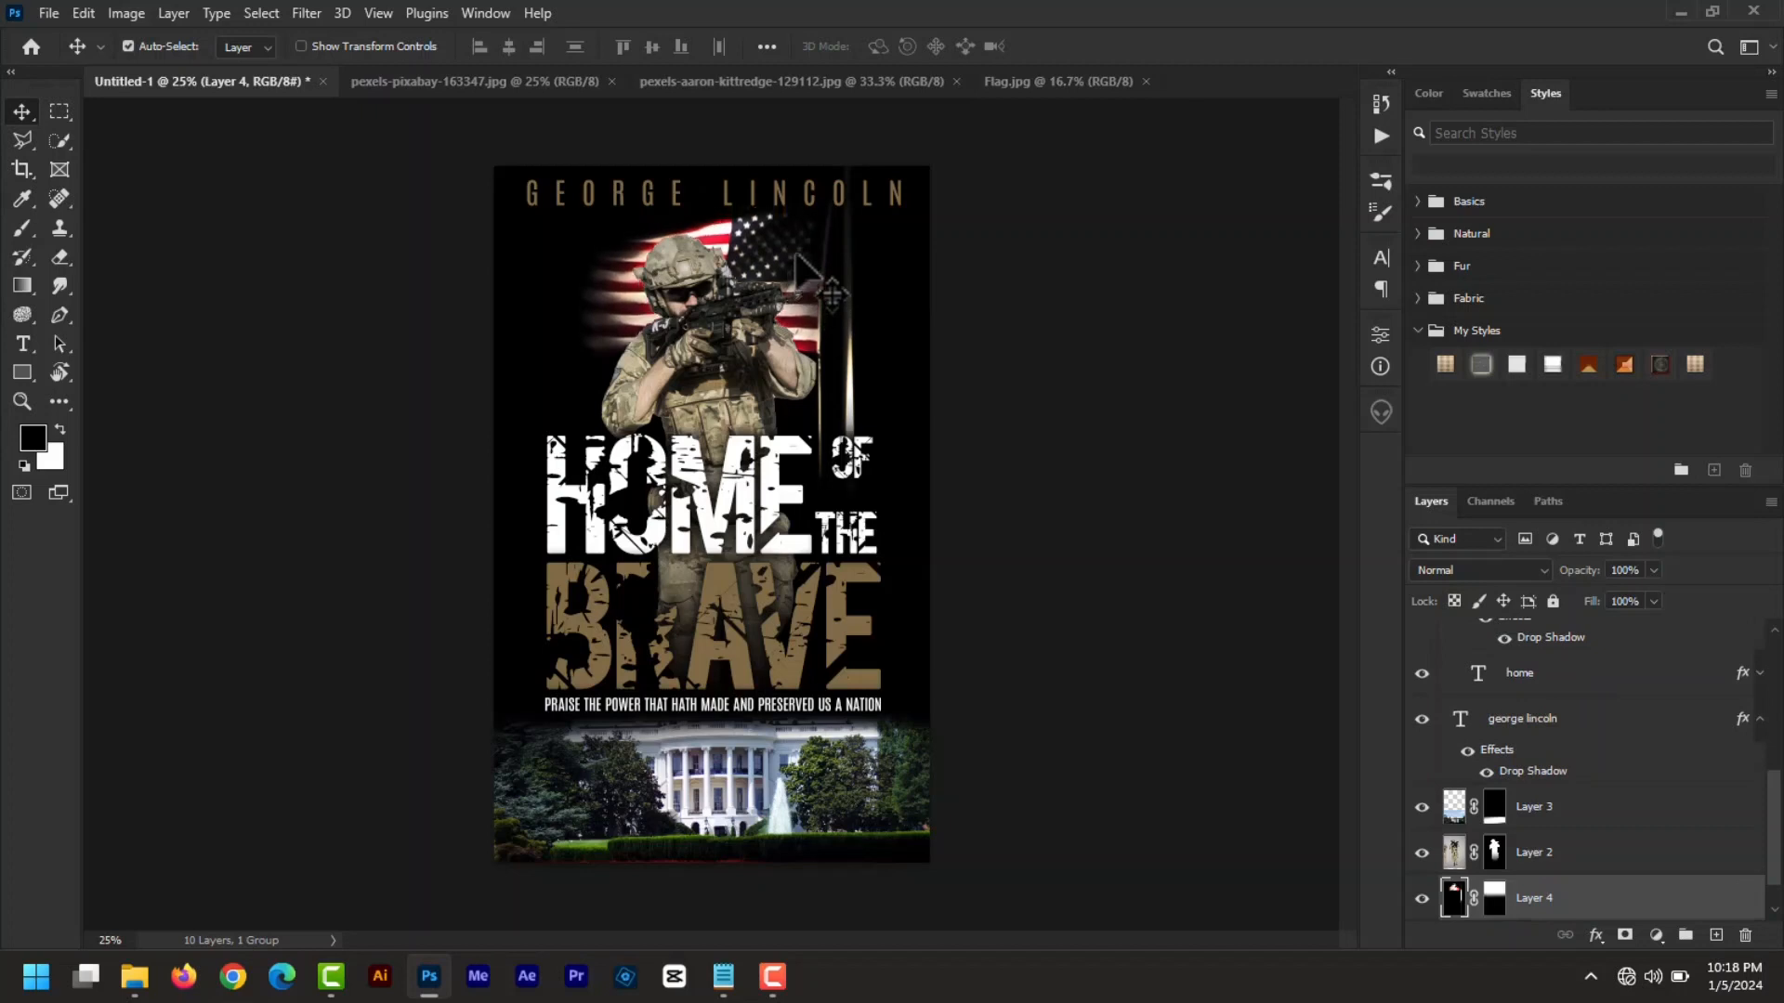
key(shift+Left)
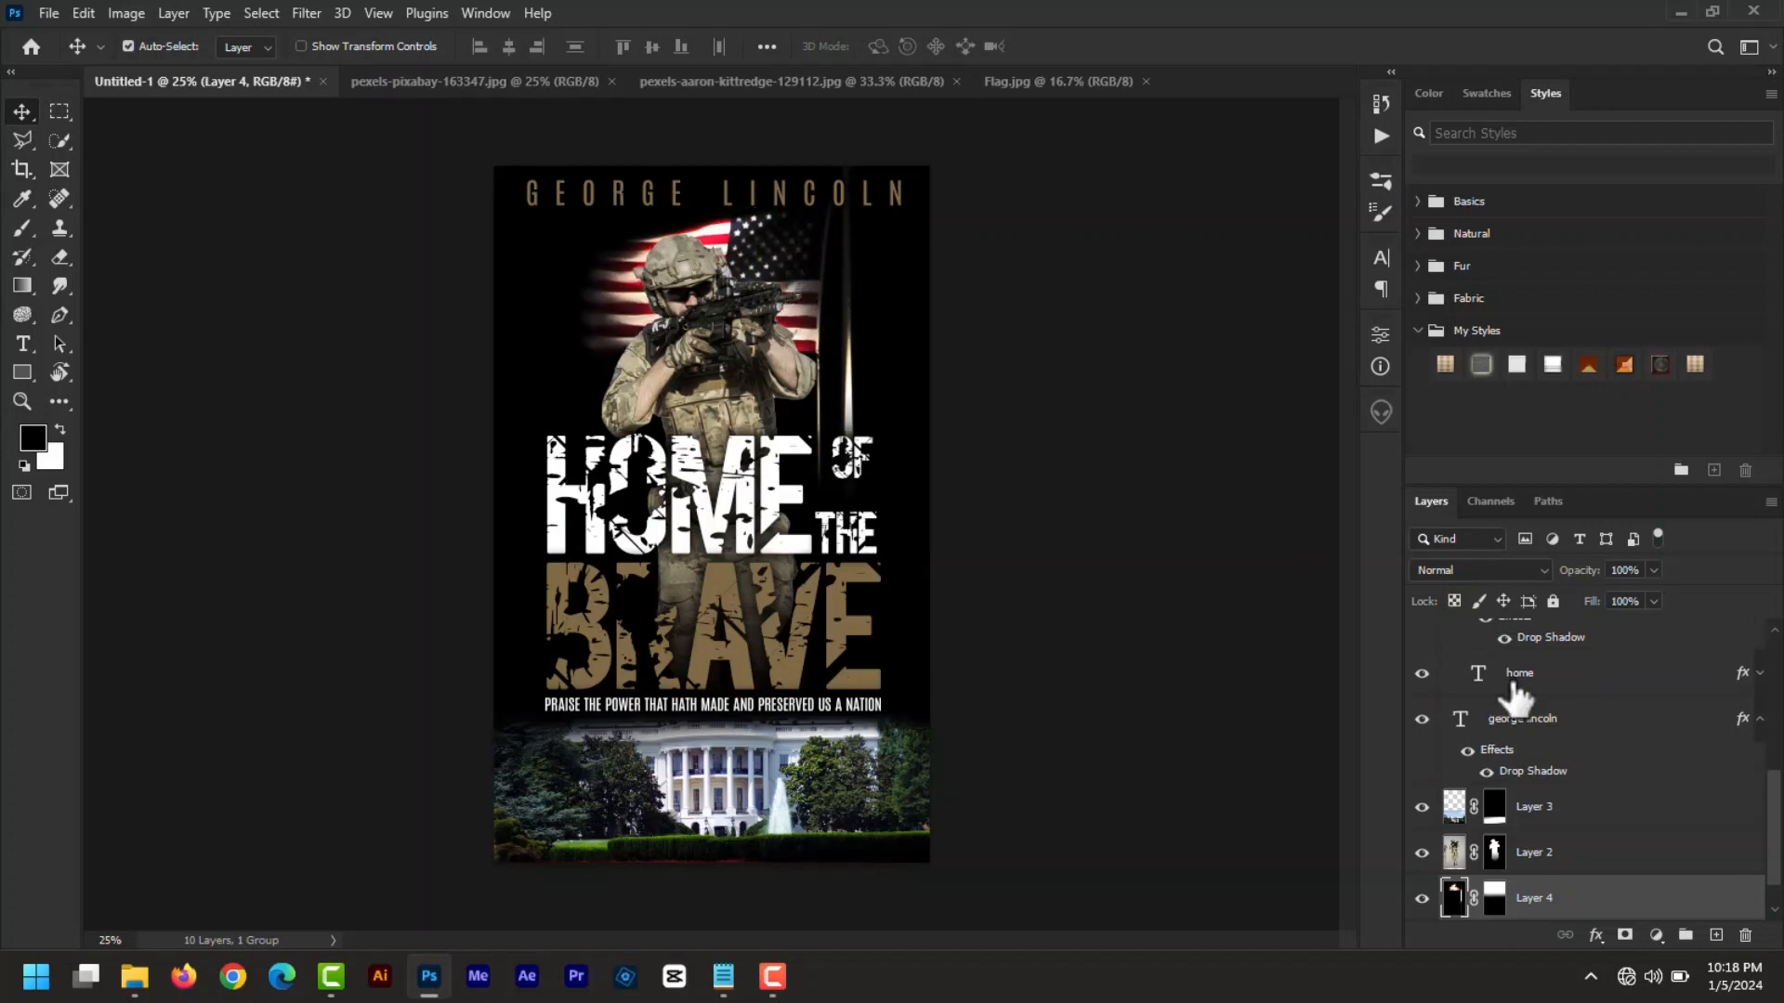
scroll(1763, 841, down, 1)
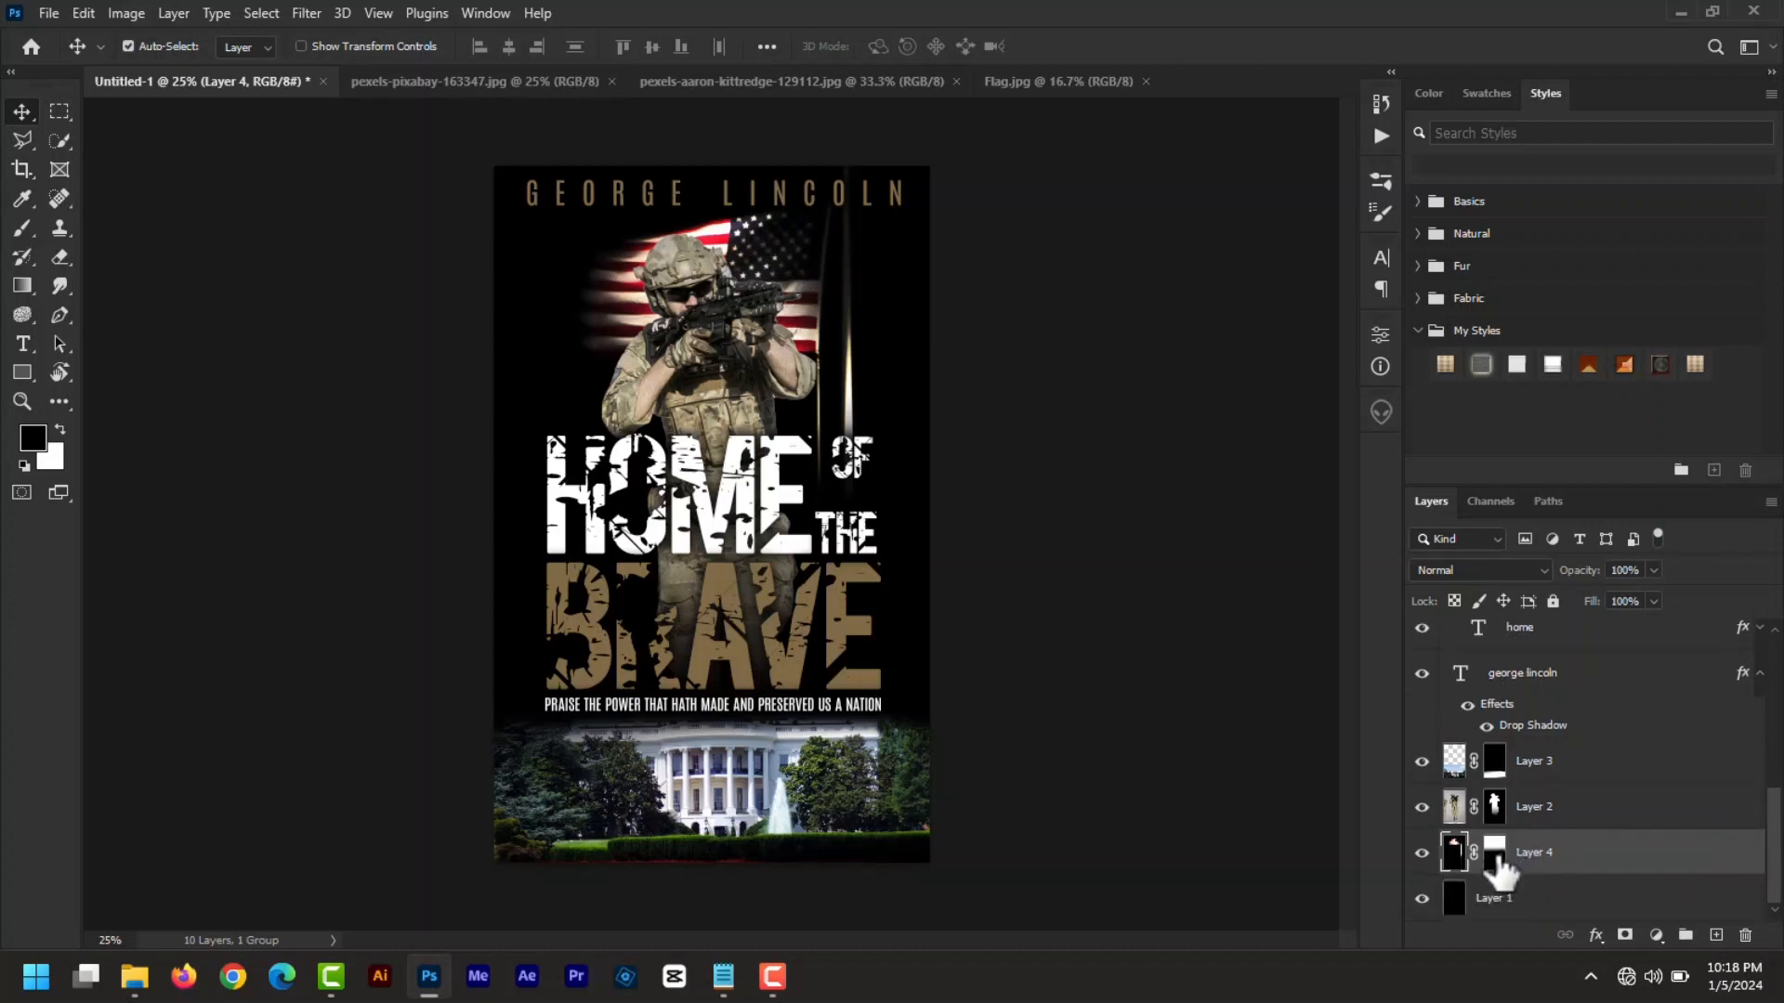
click(1494, 853)
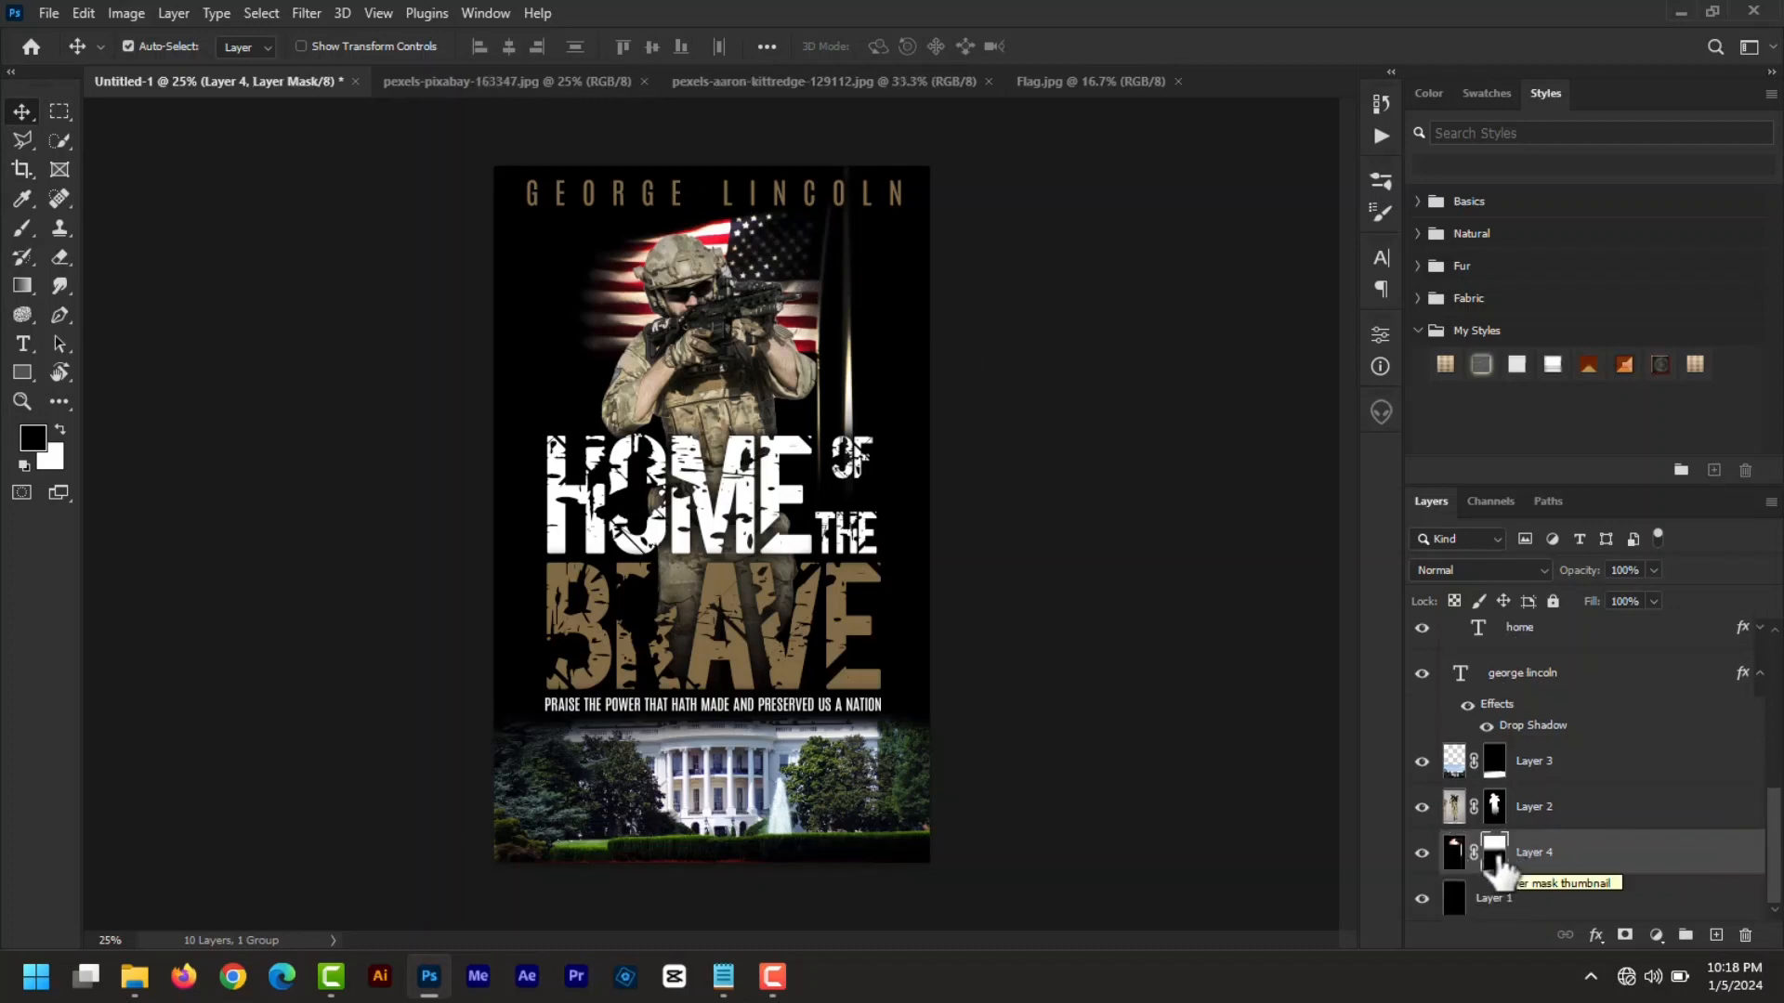
right_click(1498, 860)
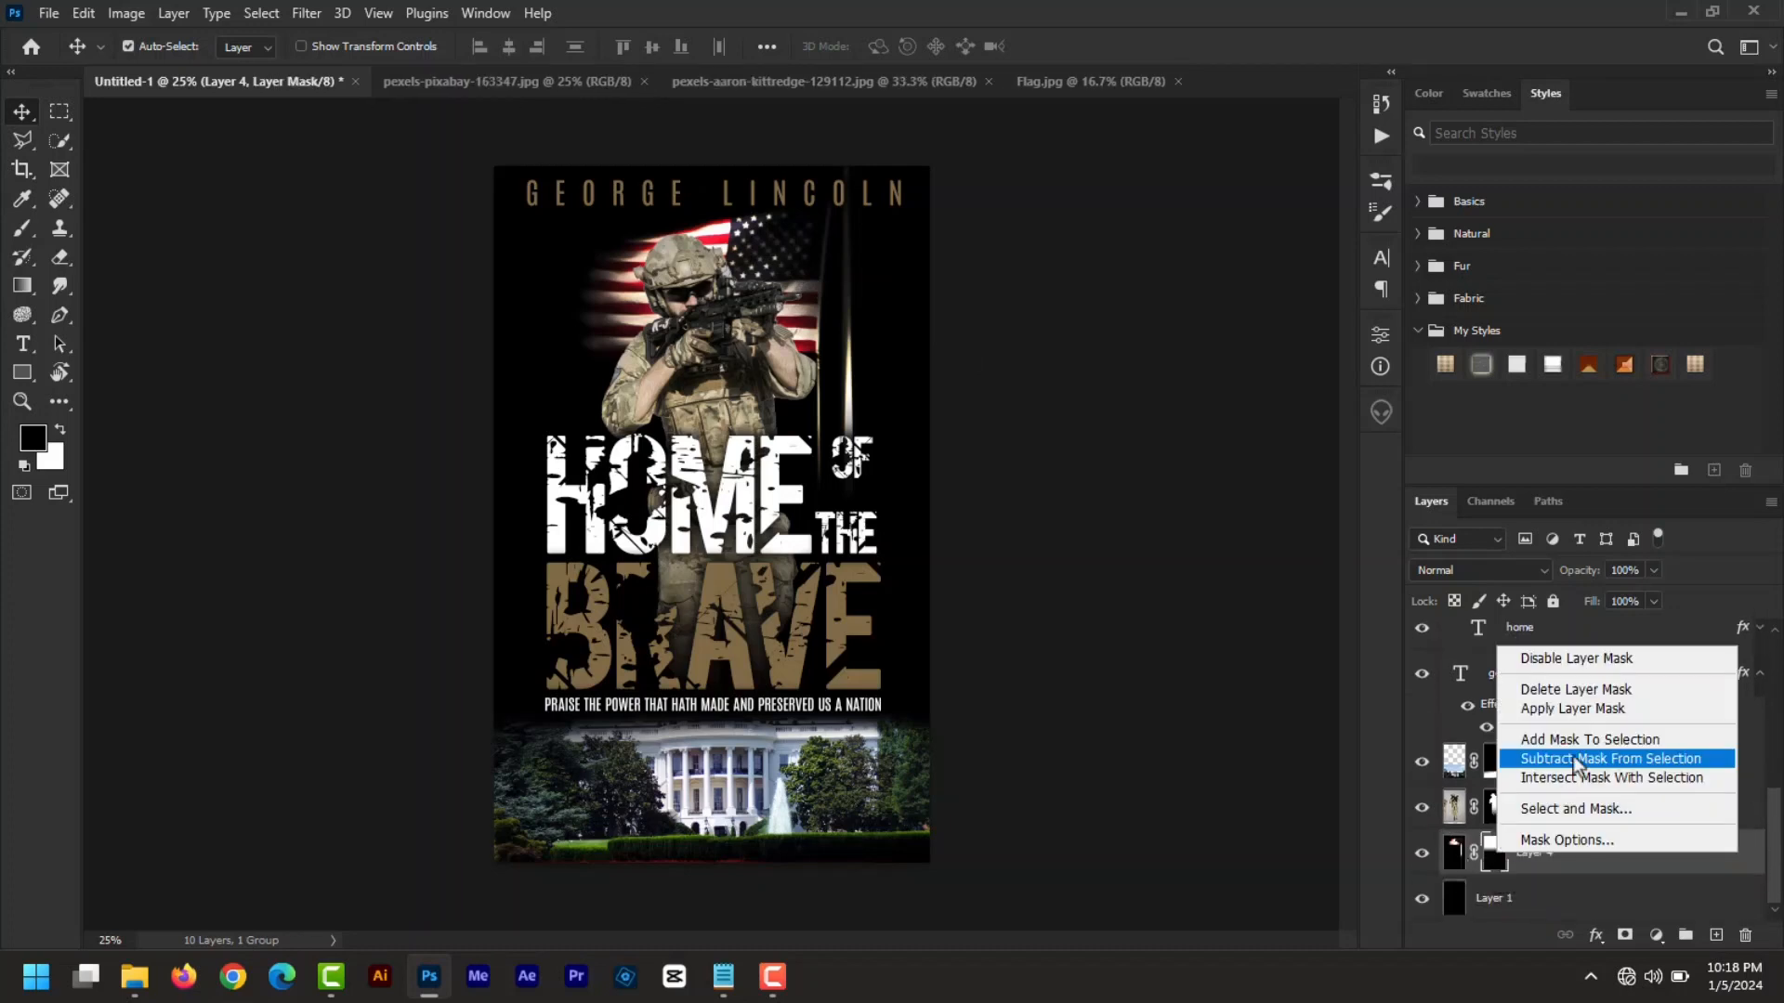
click(1557, 692)
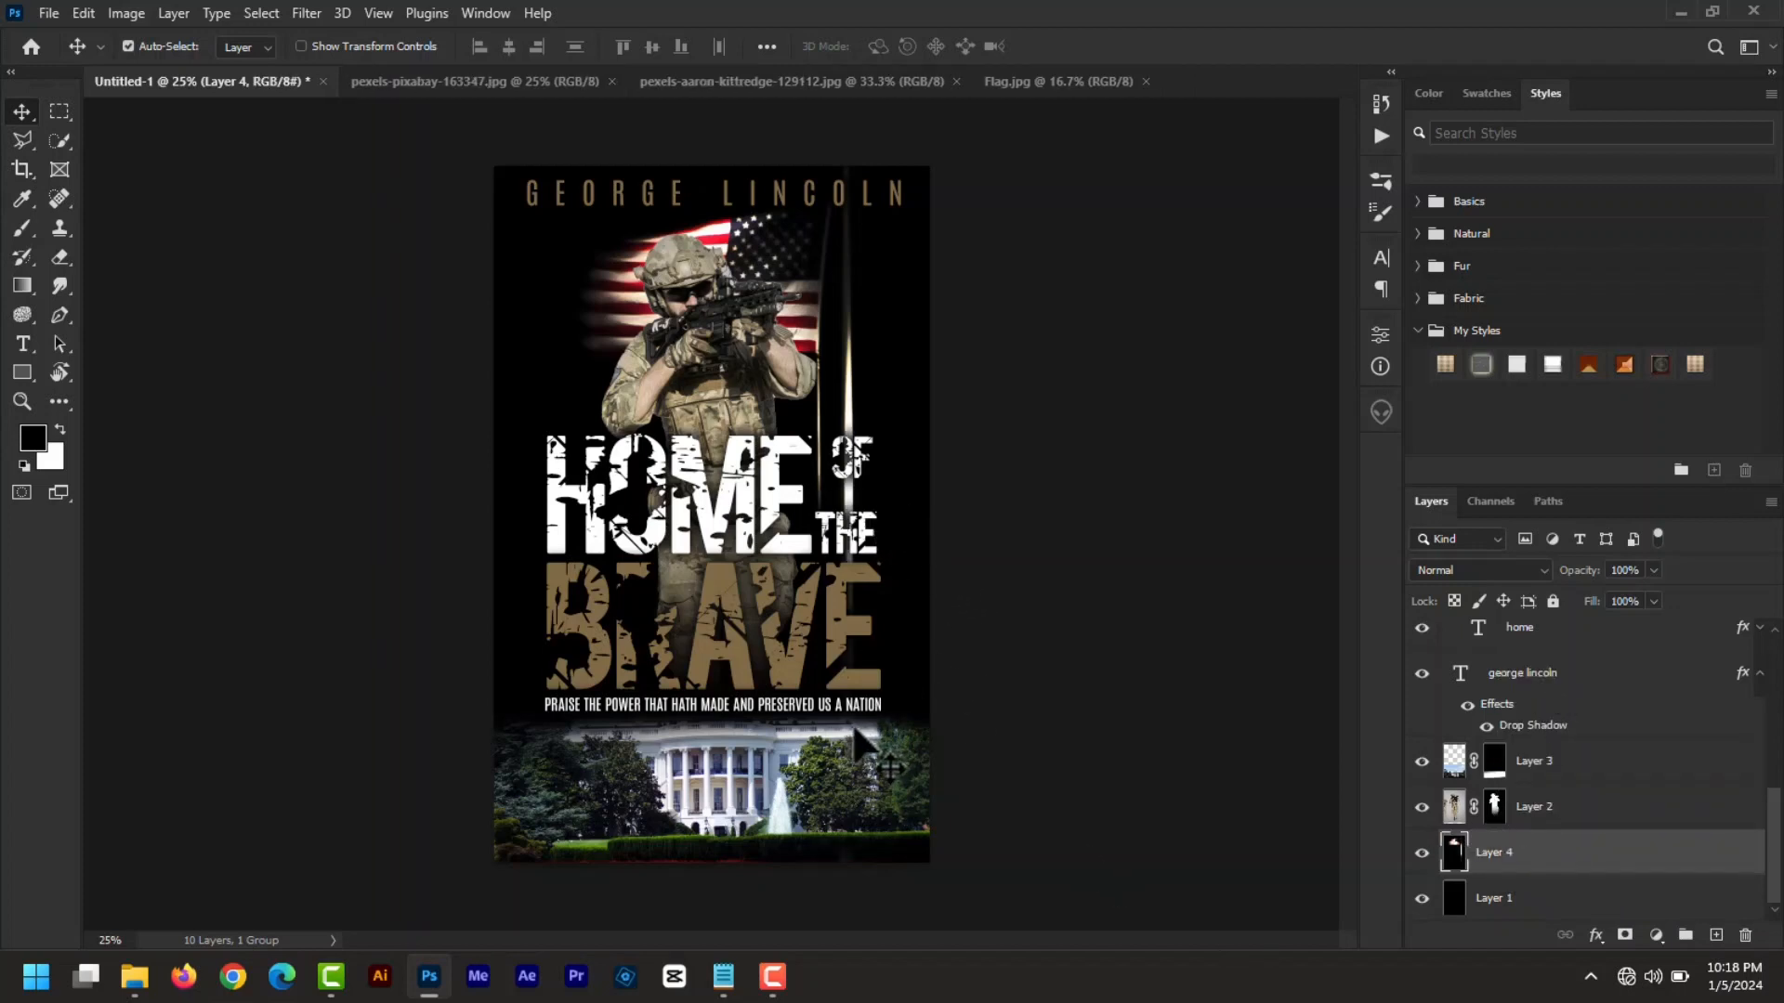
- Move the word THE slightly up and right, and shift OF a few pixels right
click(864, 534)
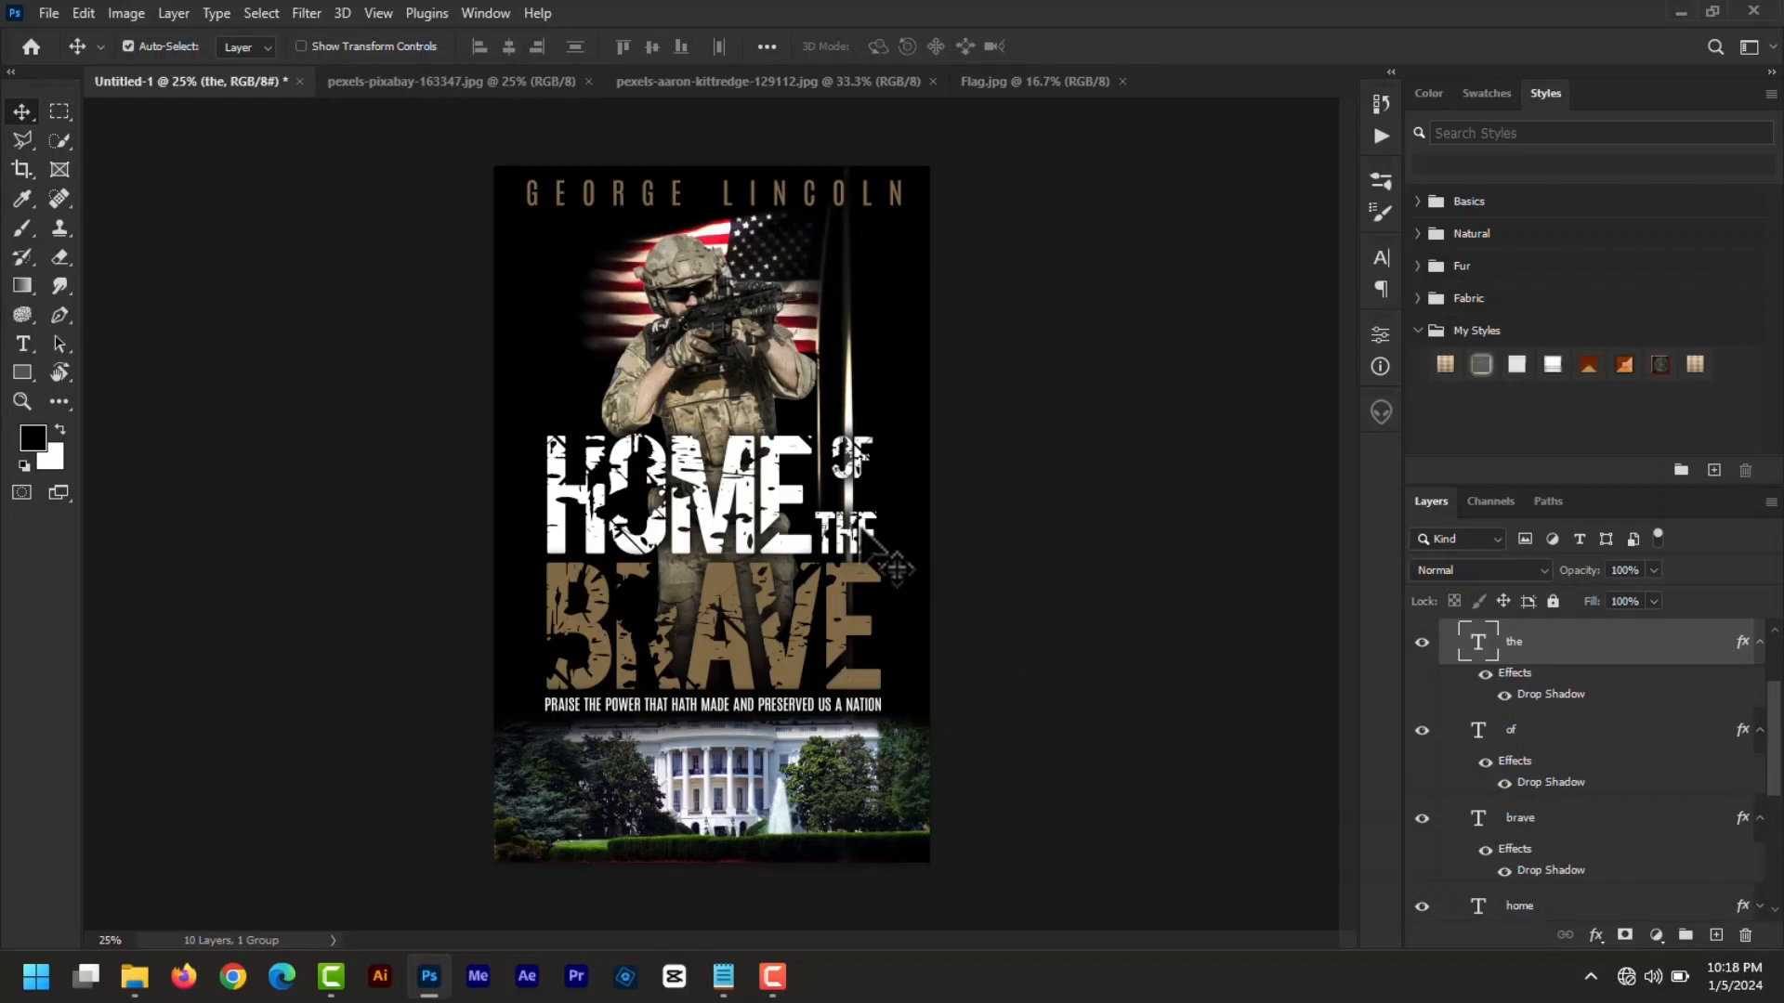
drag(862, 527, 863, 517)
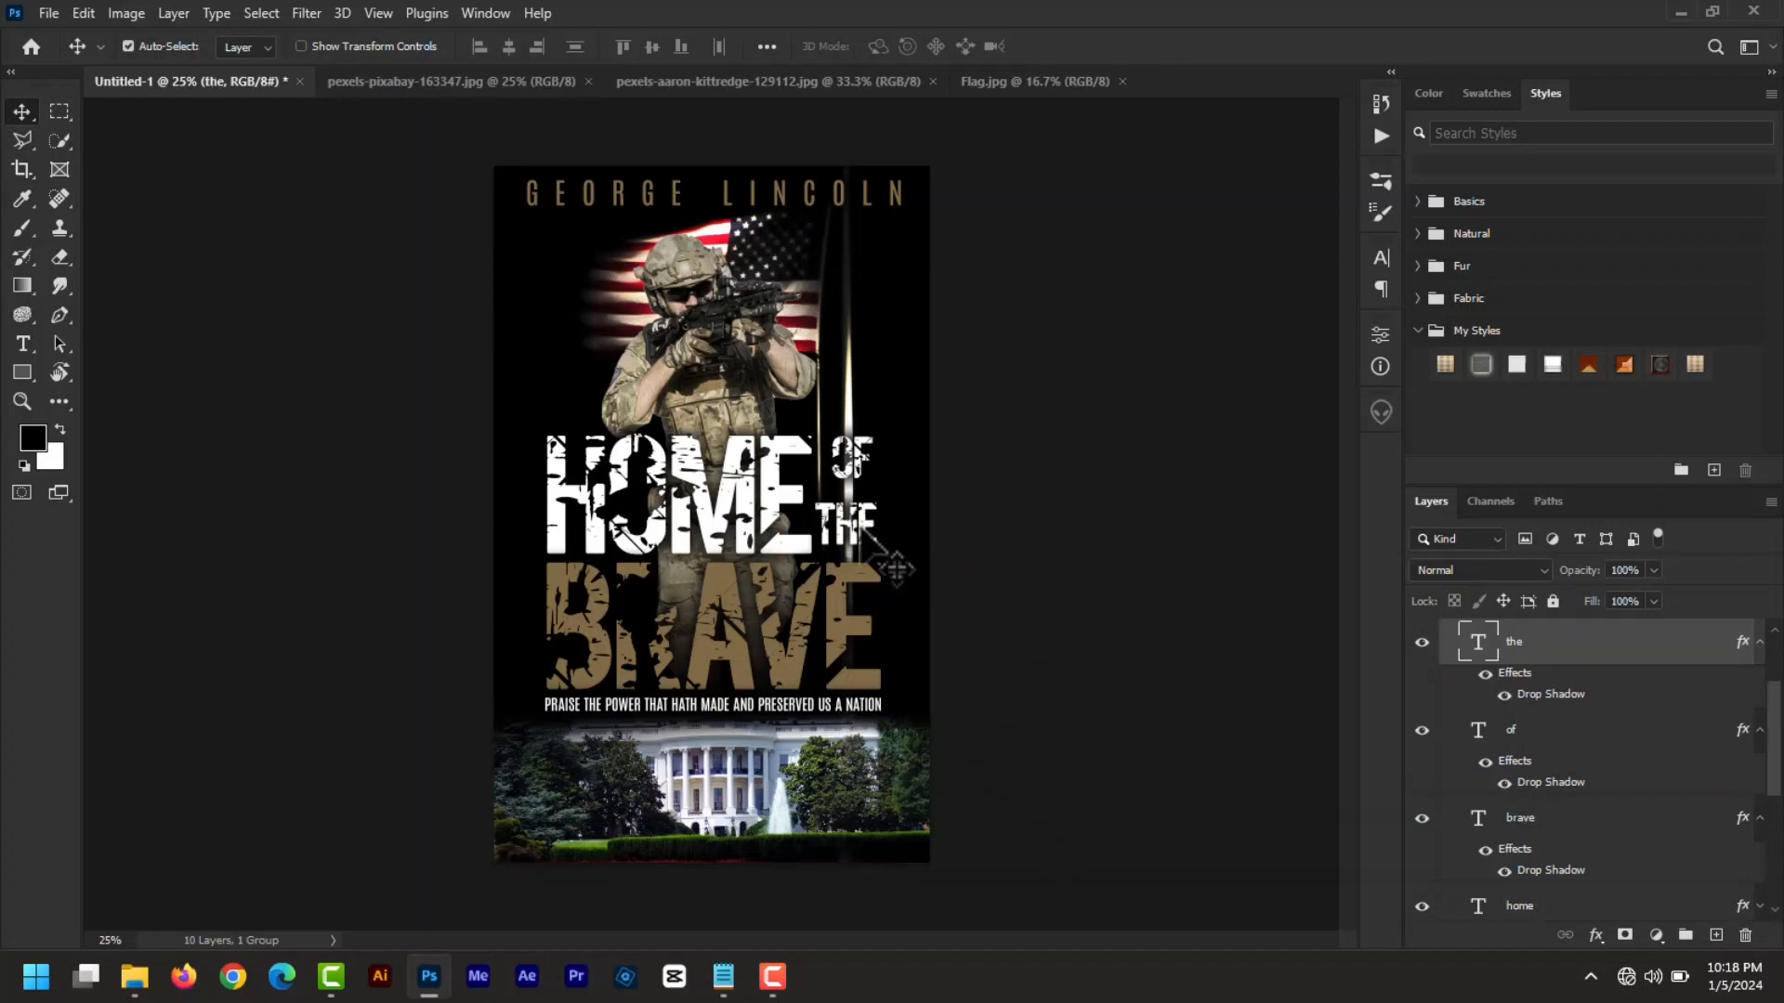
click(855, 469)
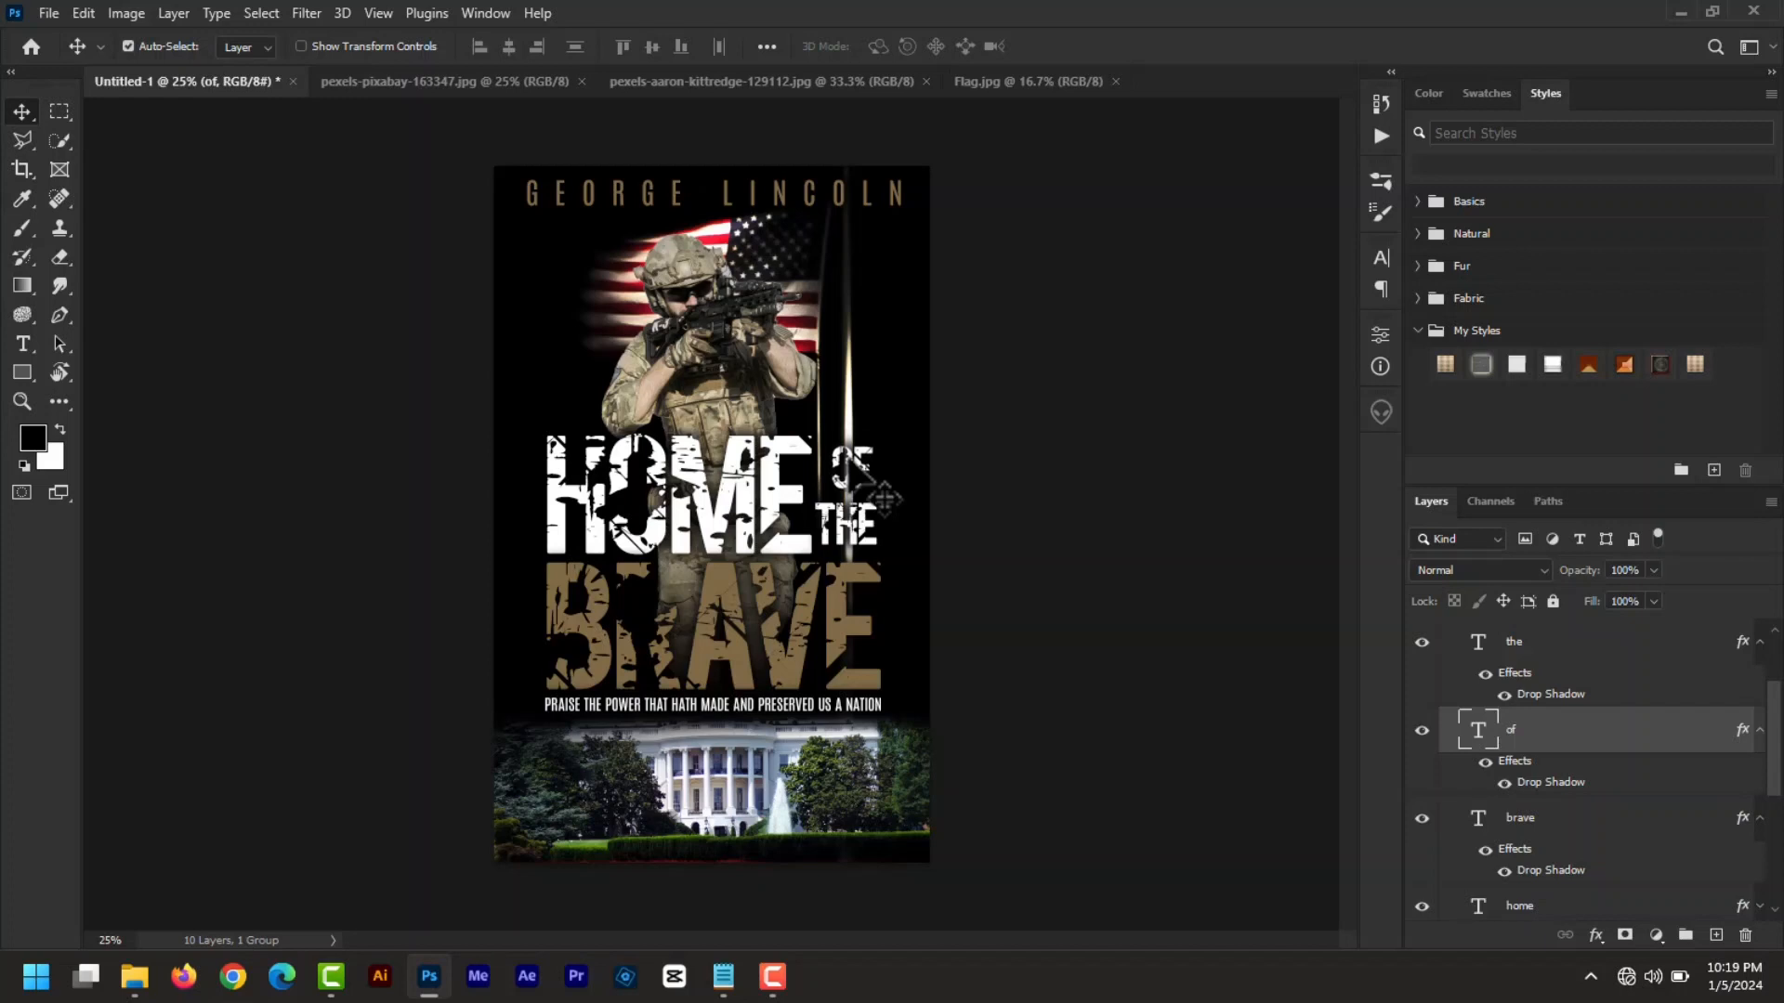
click(871, 544)
key(shift+Up)
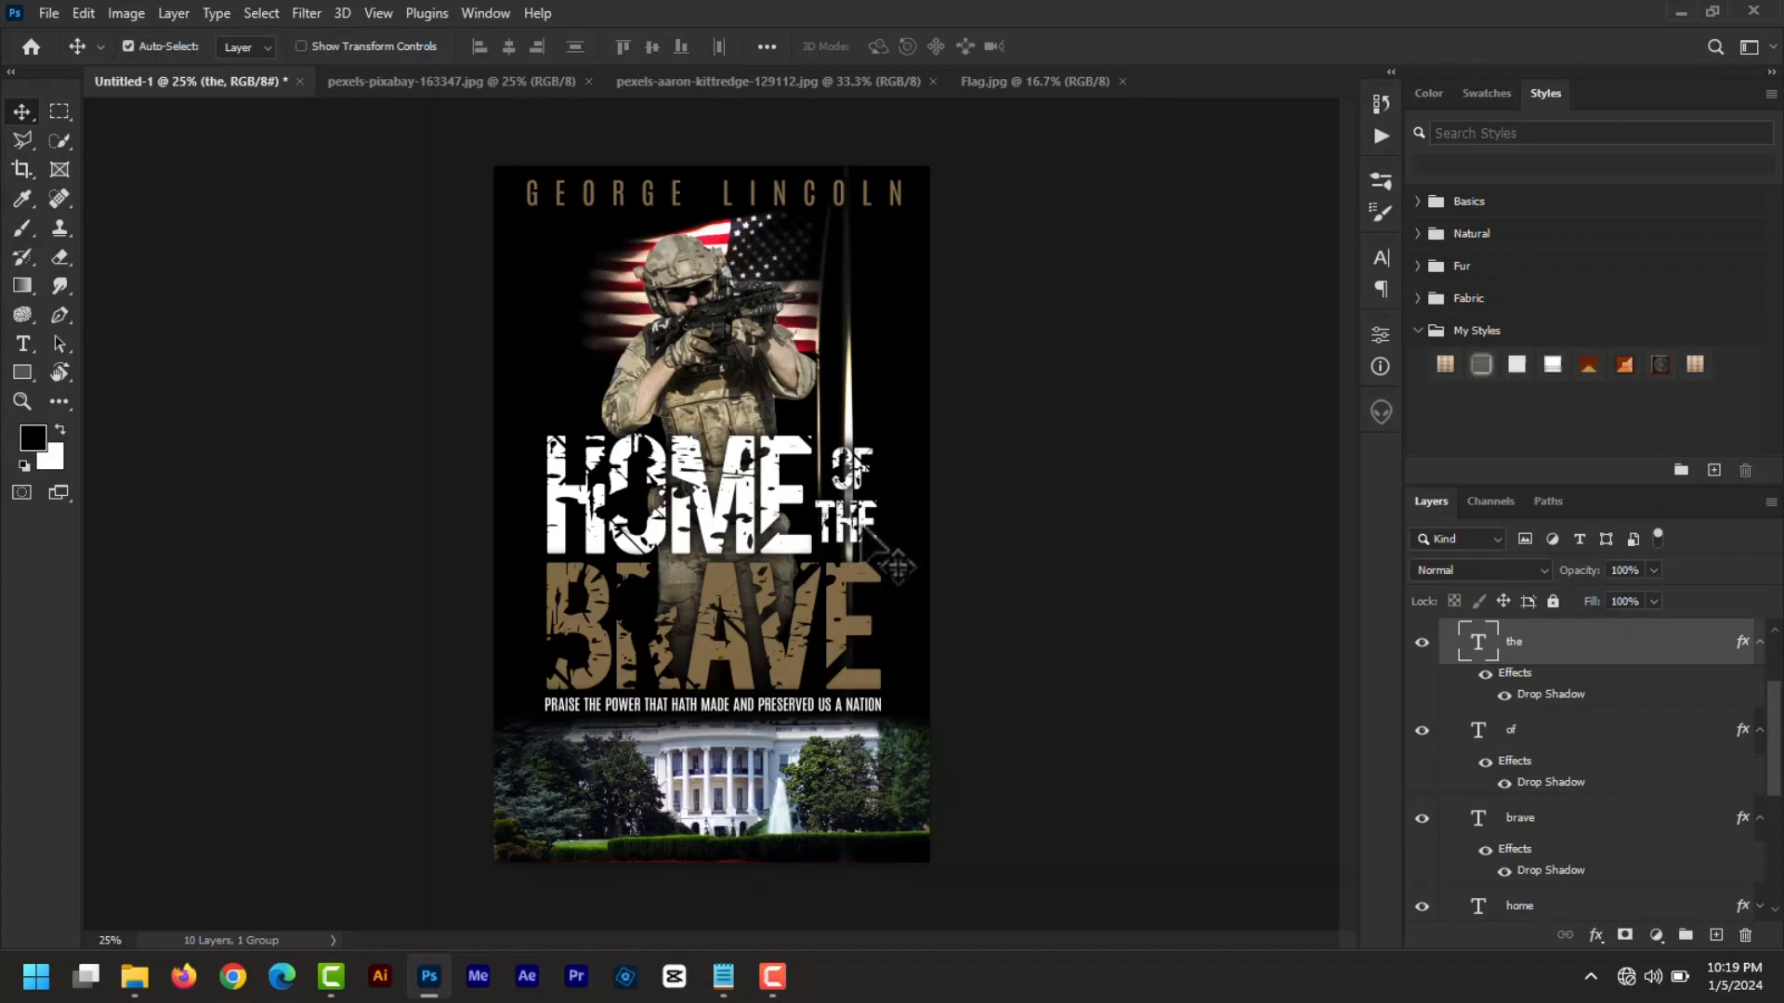
key(shift+Right)
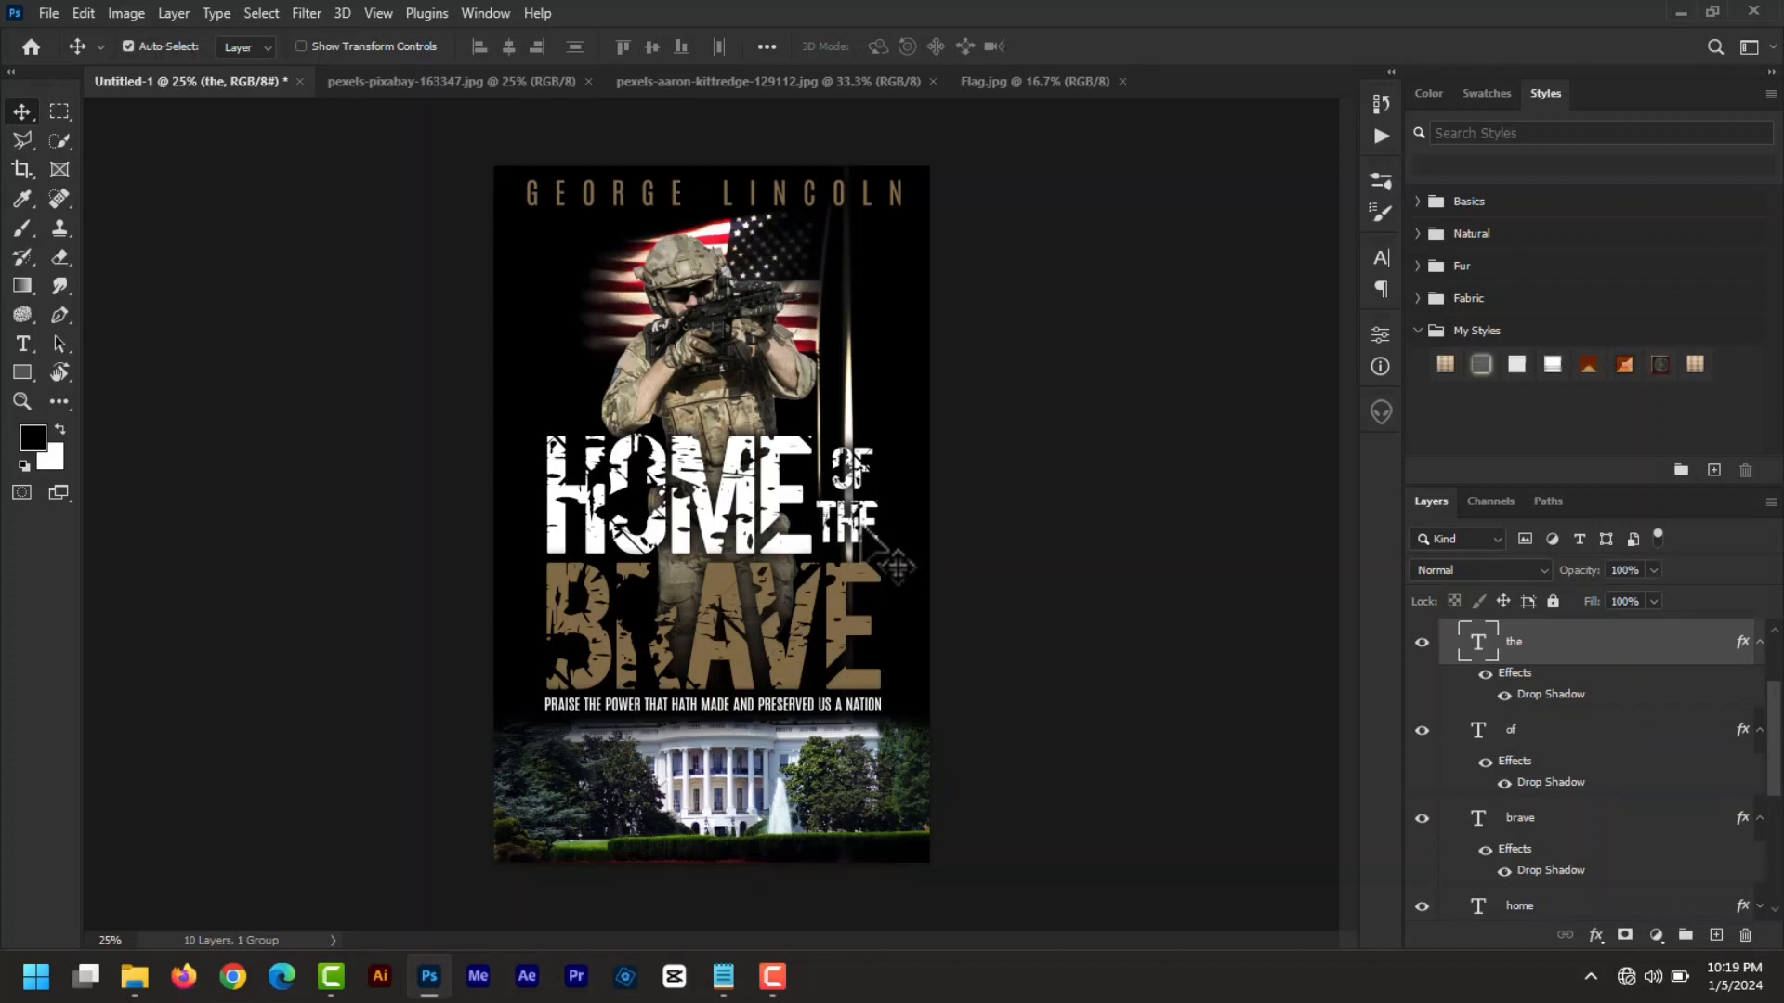
click(857, 474)
key(shift+Right)
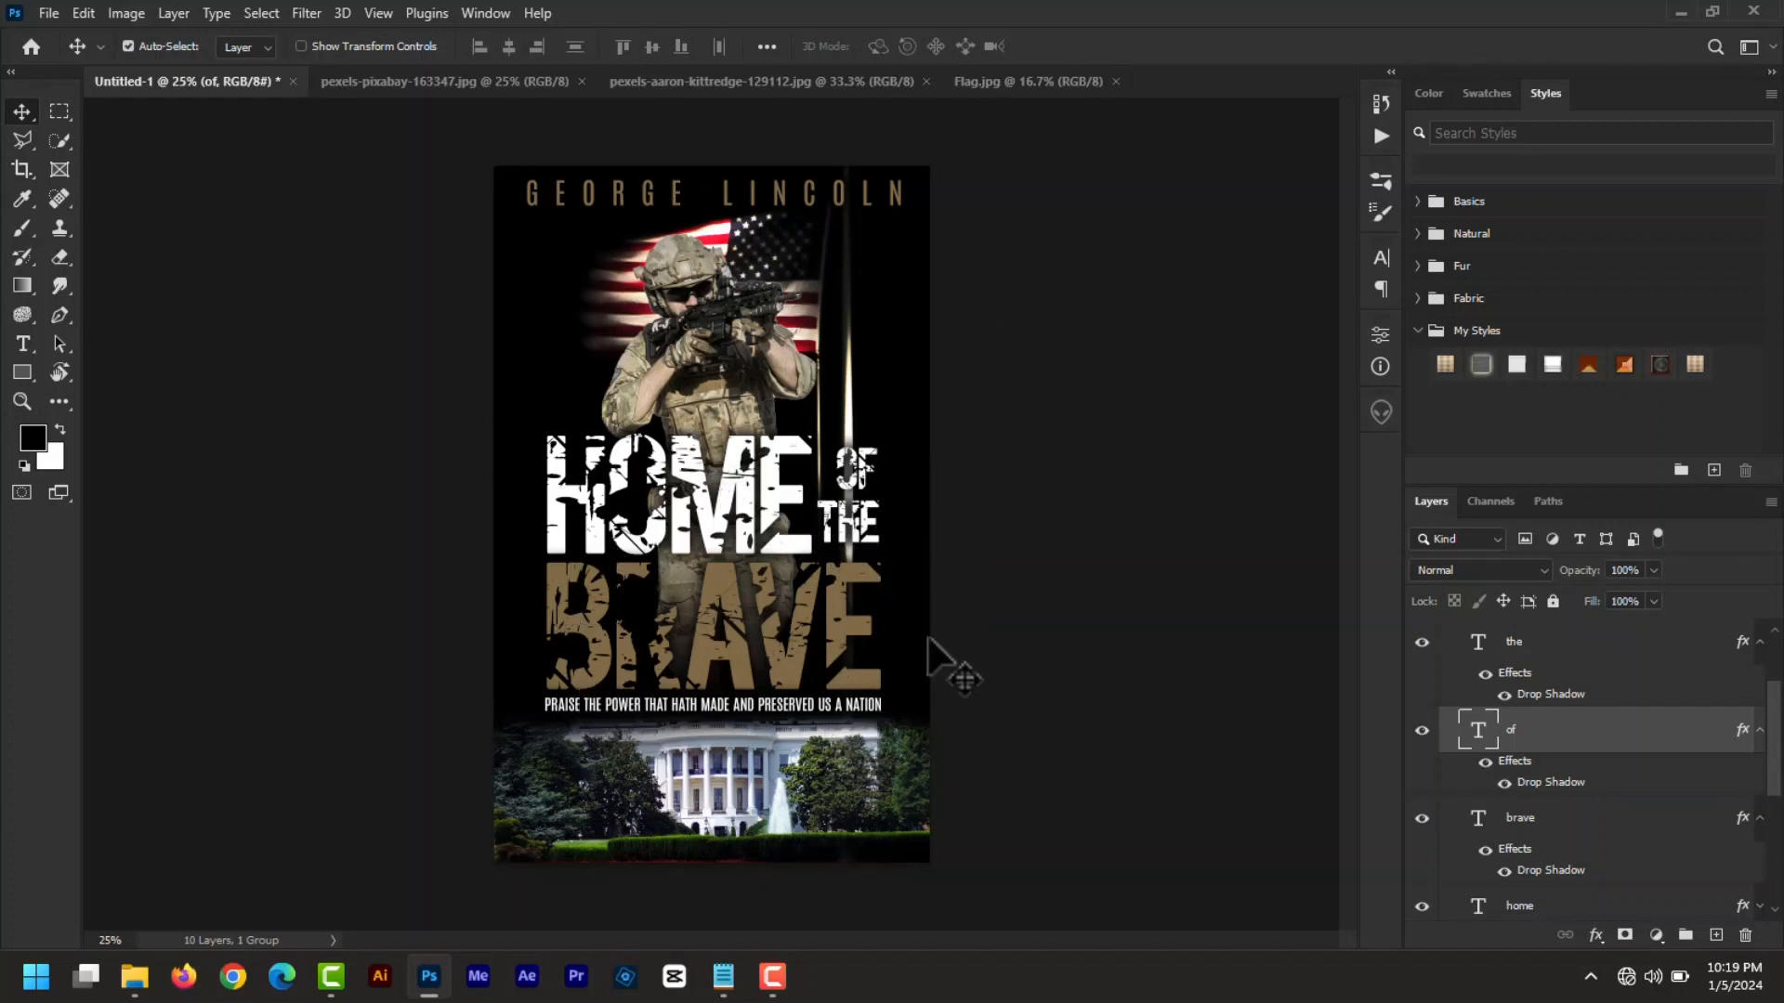
- Delete the White House layer's existing layer mask
click(741, 802)
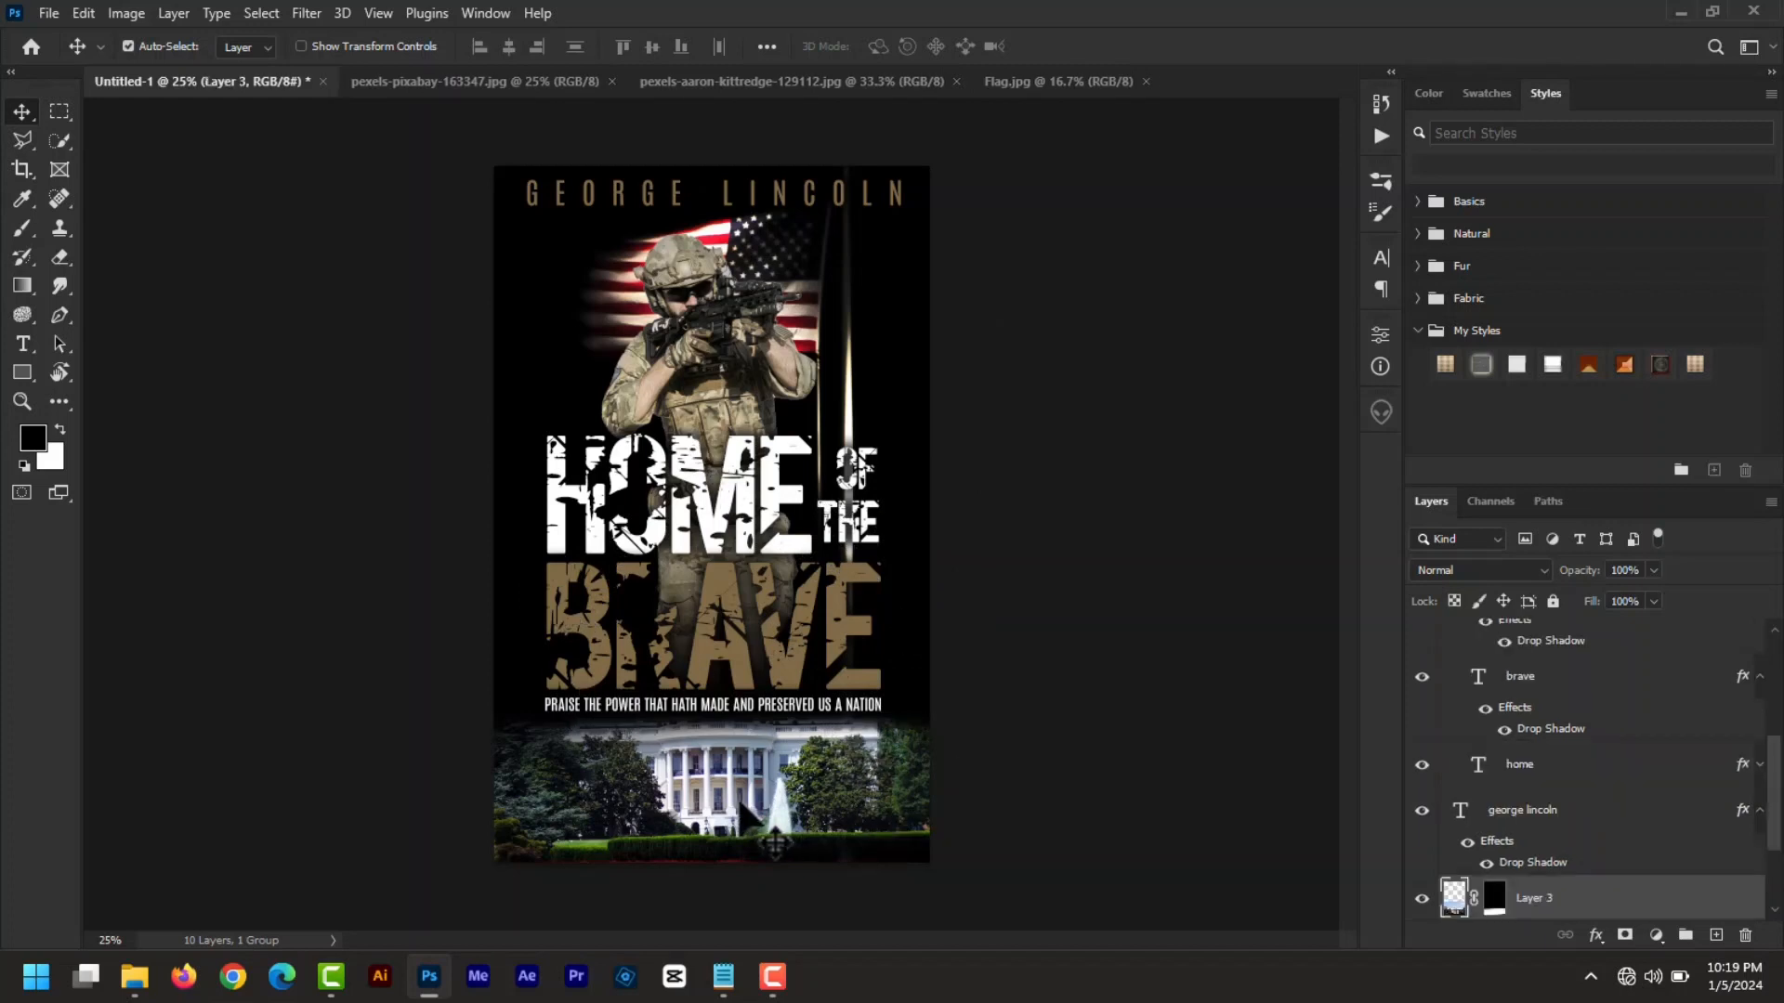
right_click(1494, 899)
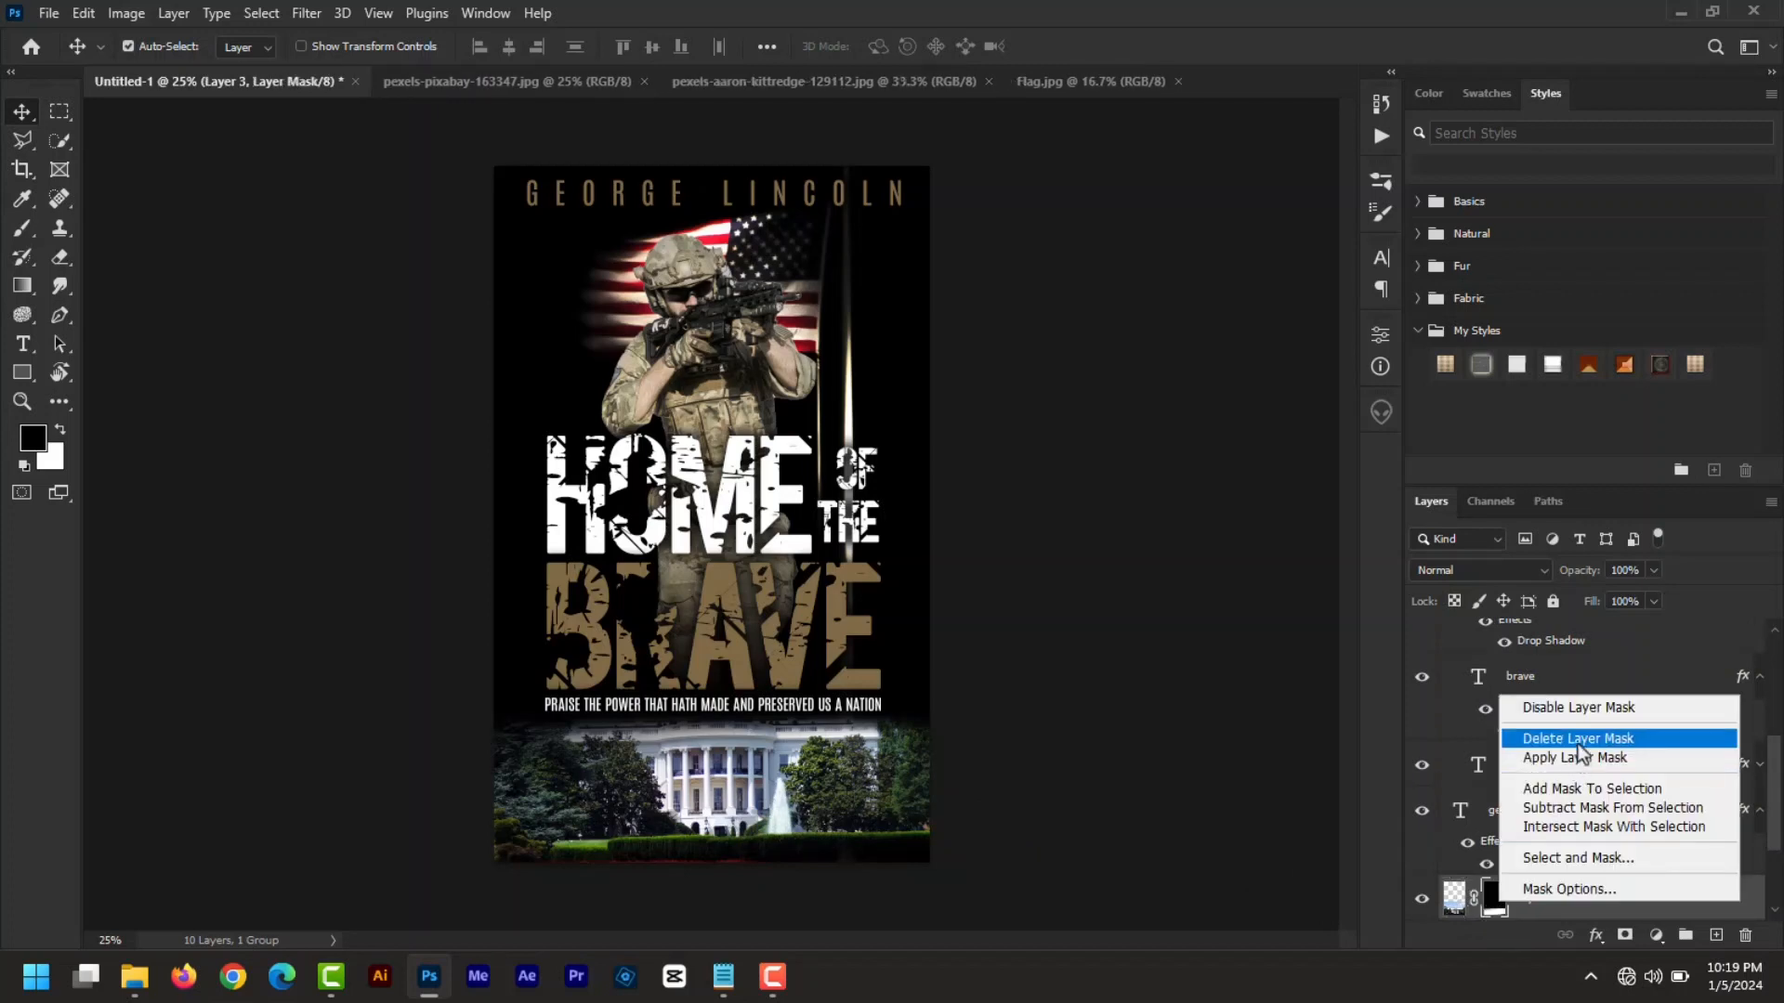
click(1576, 740)
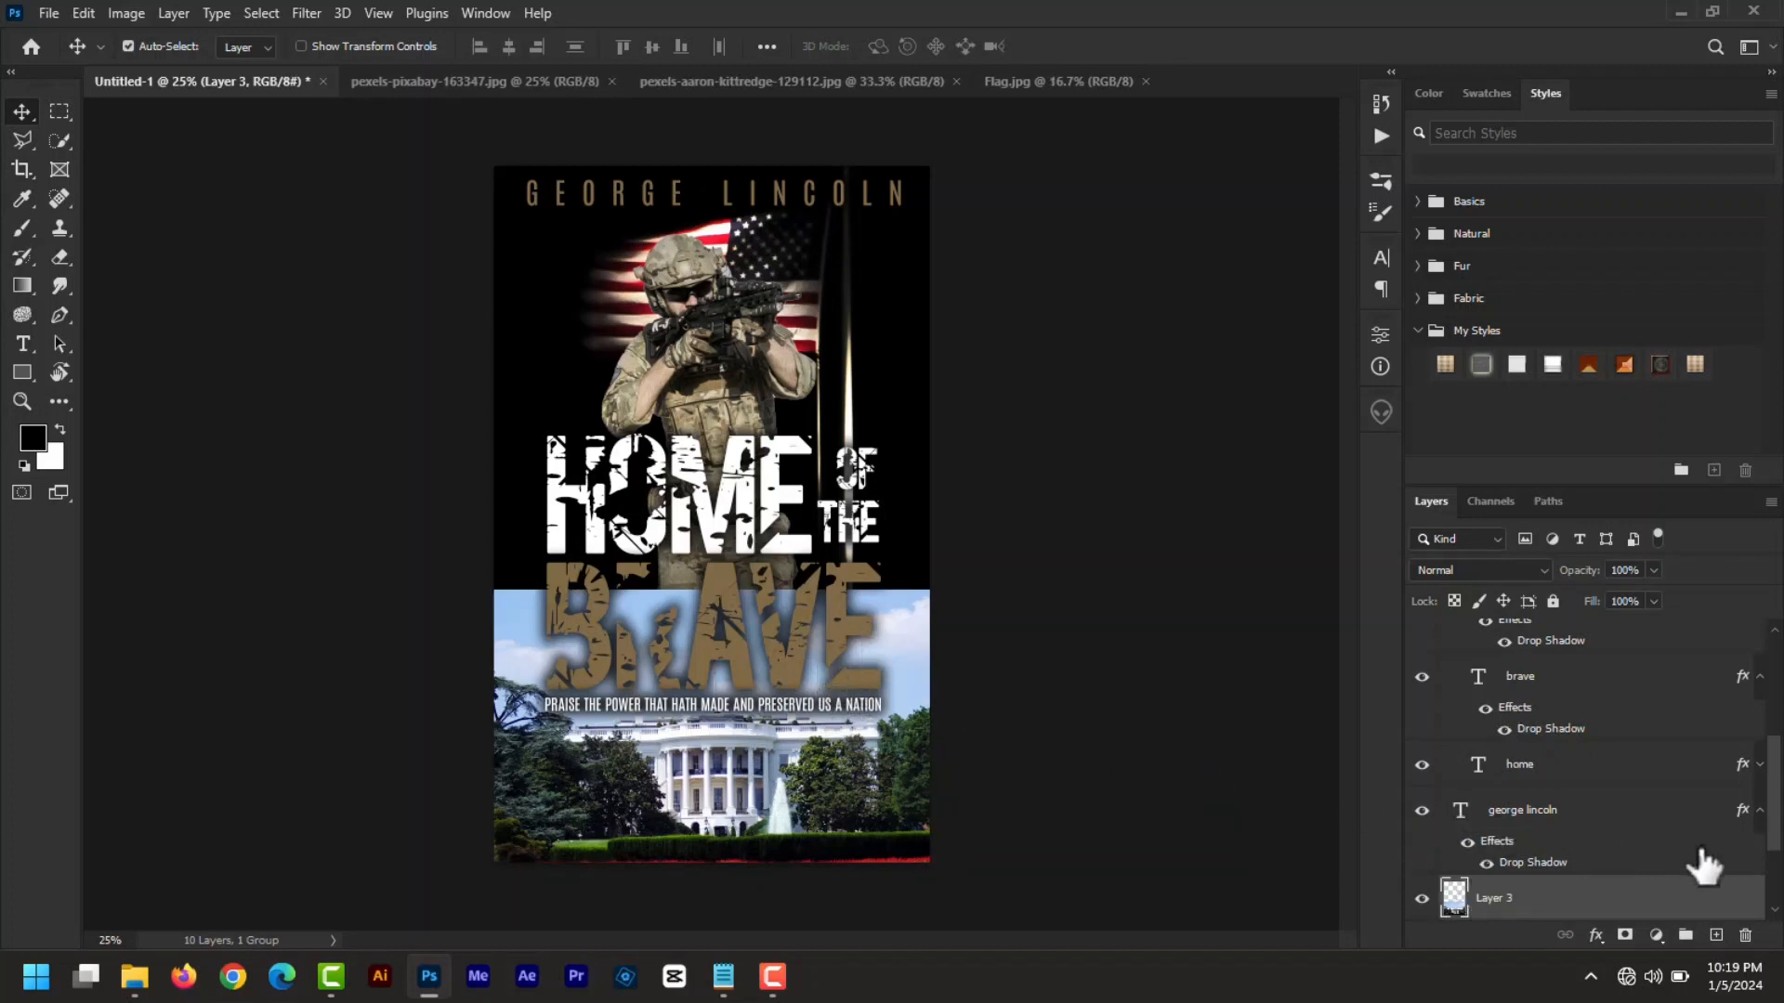
drag(1422, 811, 1410, 602)
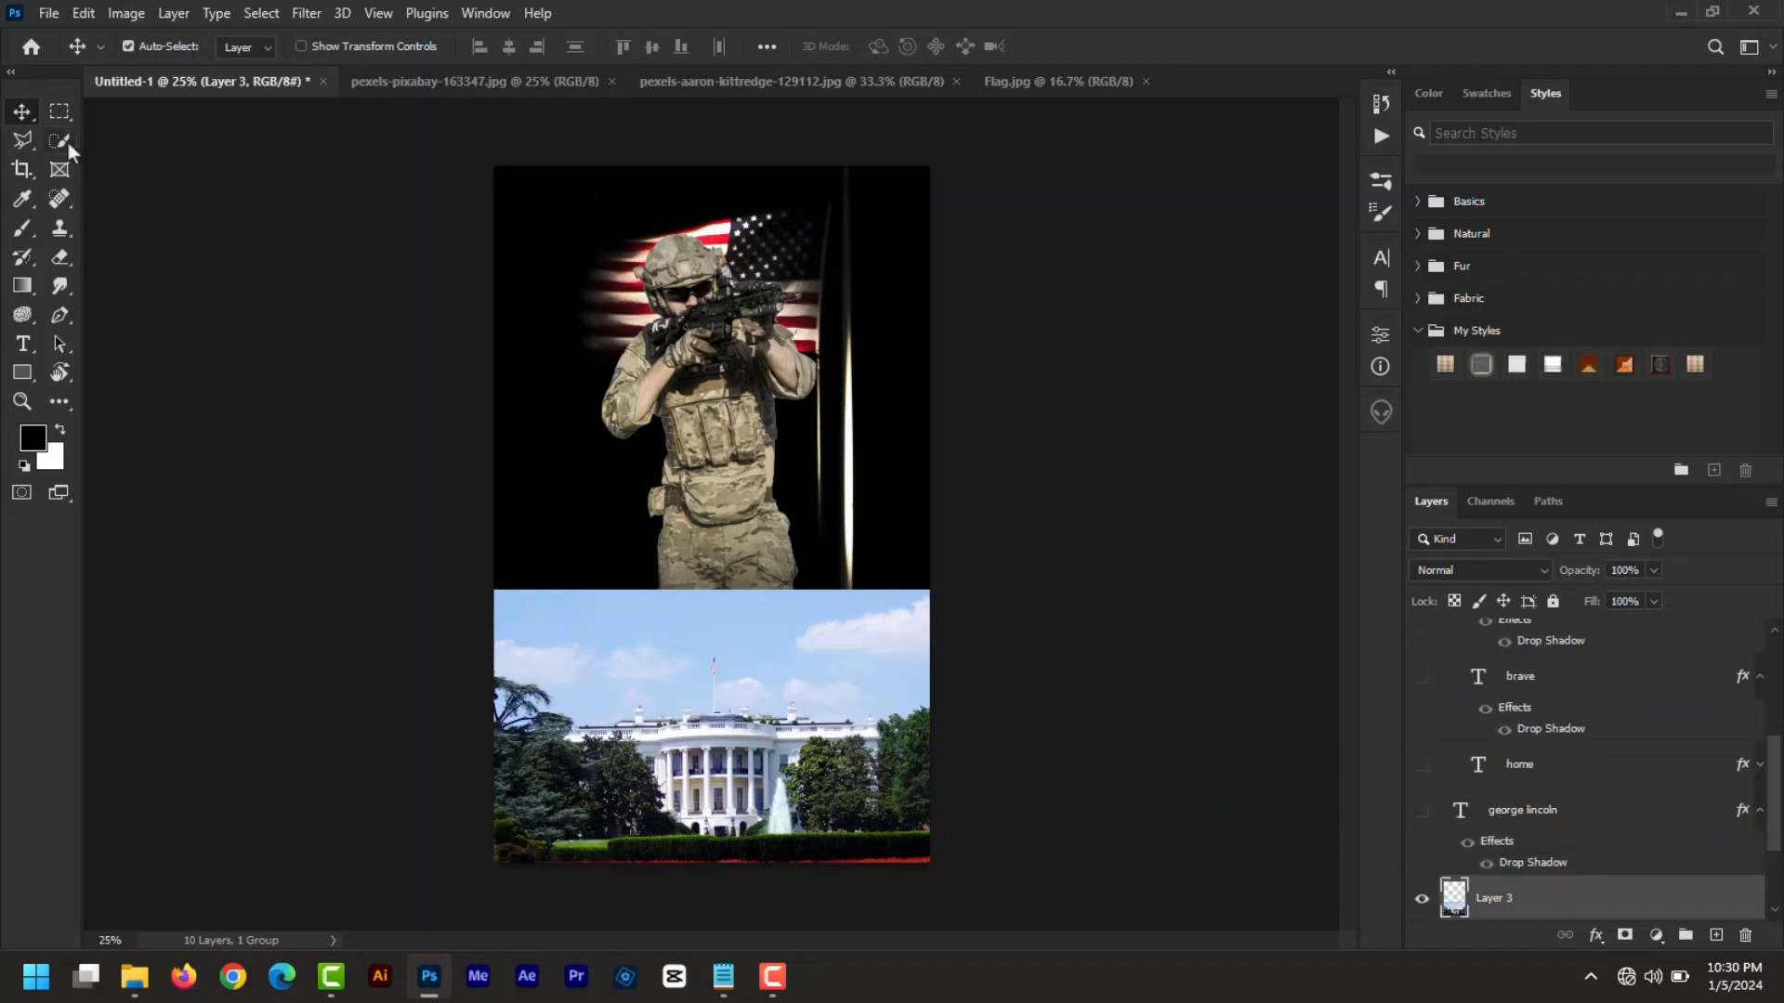
- Quick-select the White House, chimney and trees, refine the roof edge, and mask away the sky
drag(59, 141, 153, 171)
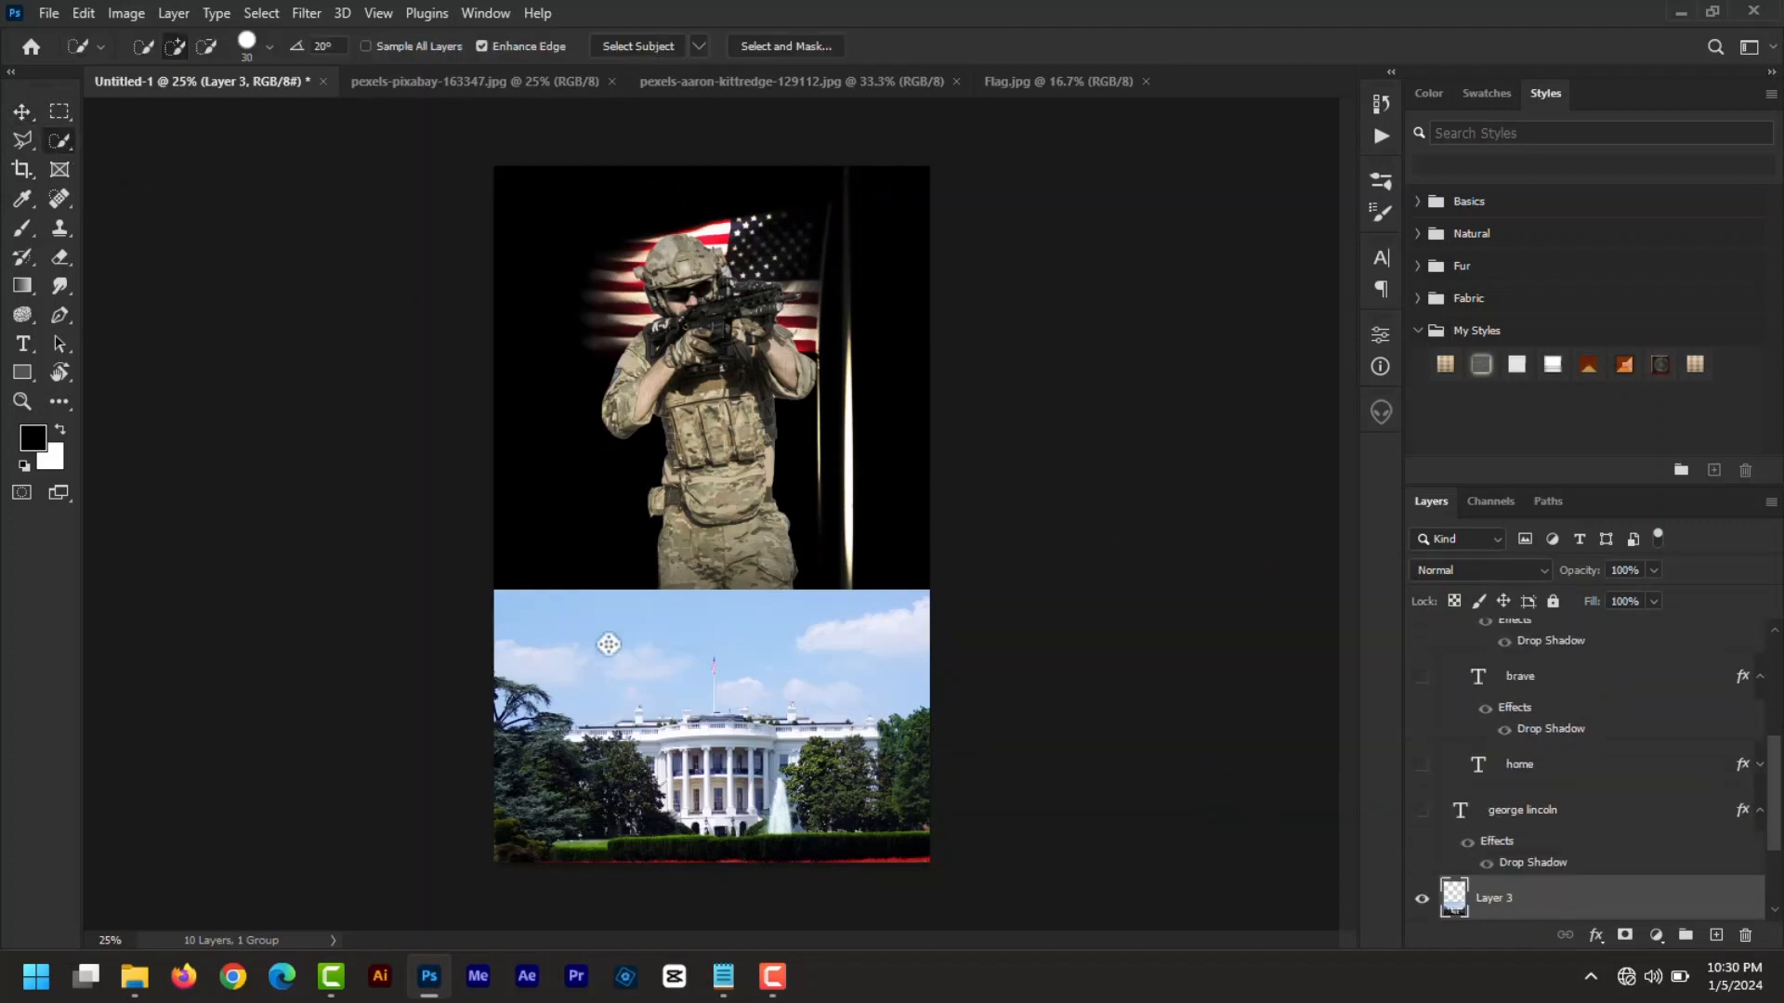
mouse_move(935, 721)
mouse_down()
mouse_move(888, 748)
mouse_move(825, 724)
mouse_up()
click(791, 710)
mouse_move(656, 735)
mouse_down()
mouse_move(532, 732)
mouse_move(501, 773)
mouse_move(534, 799)
mouse_move(601, 796)
mouse_move(933, 754)
mouse_move(937, 738)
mouse_move(914, 789)
mouse_move(750, 812)
mouse_move(769, 827)
mouse_move(927, 825)
mouse_move(923, 848)
mouse_move(508, 838)
mouse_up()
drag(654, 800, 721, 762)
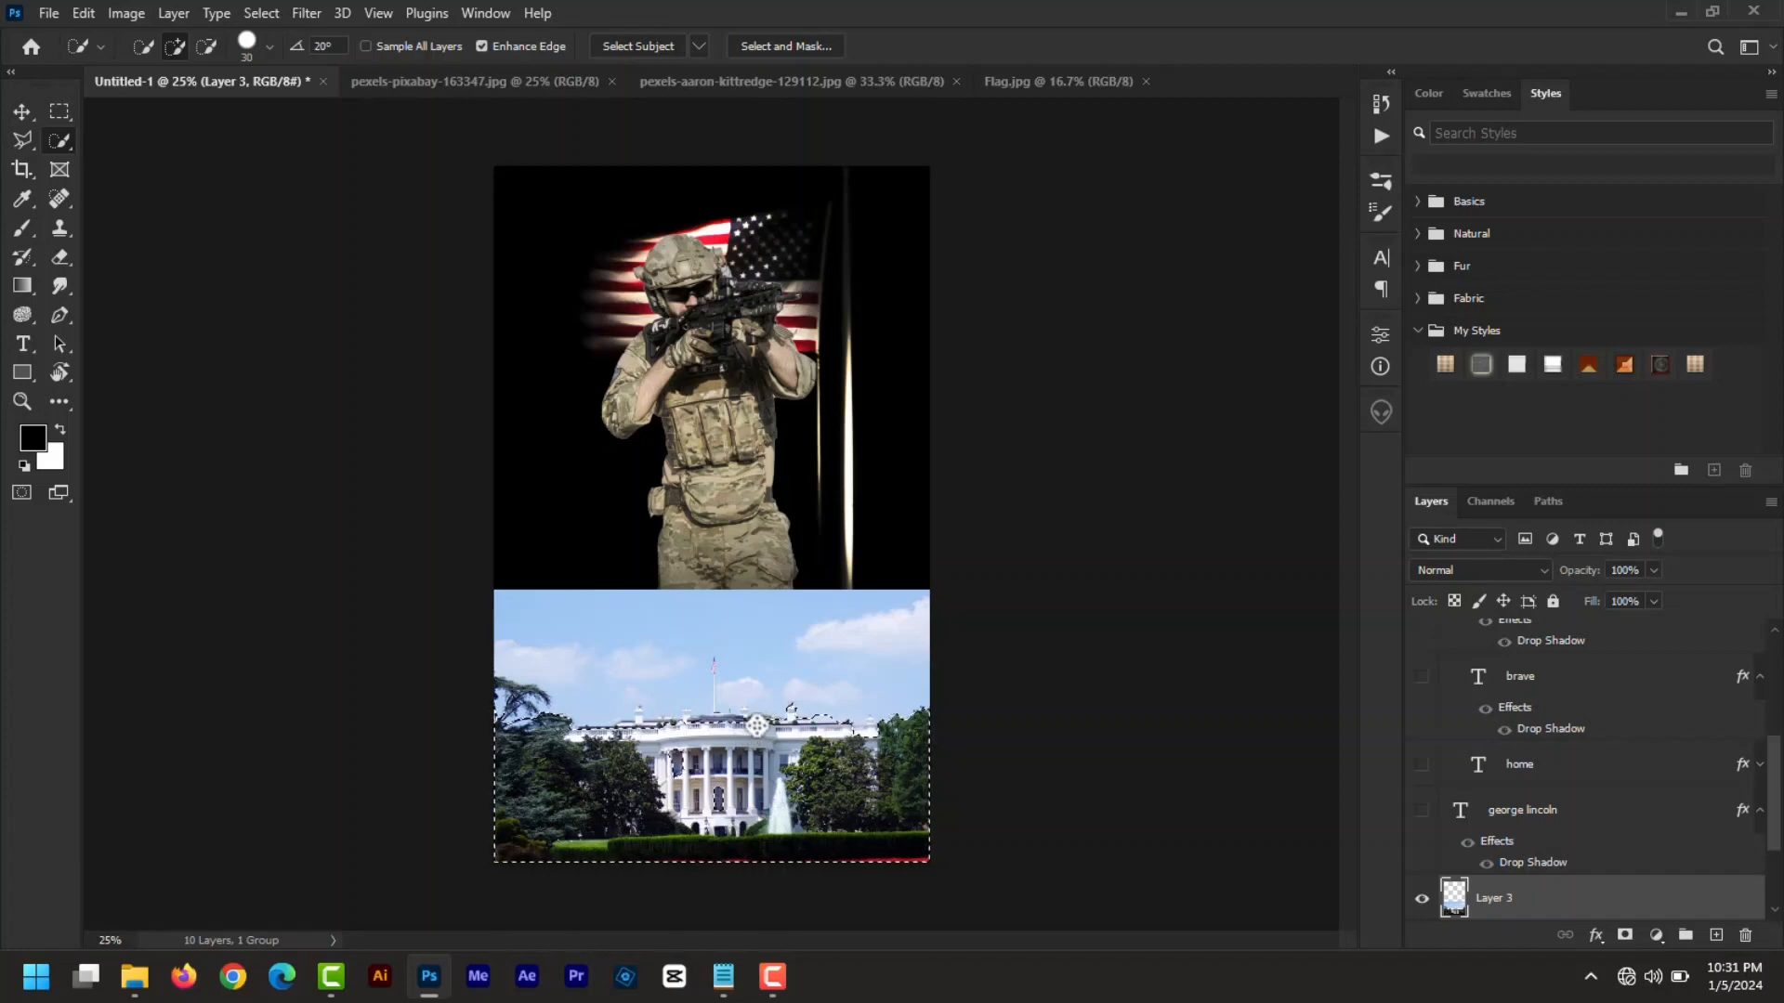
key(ctrl+plus)
key(ctrl+plus)
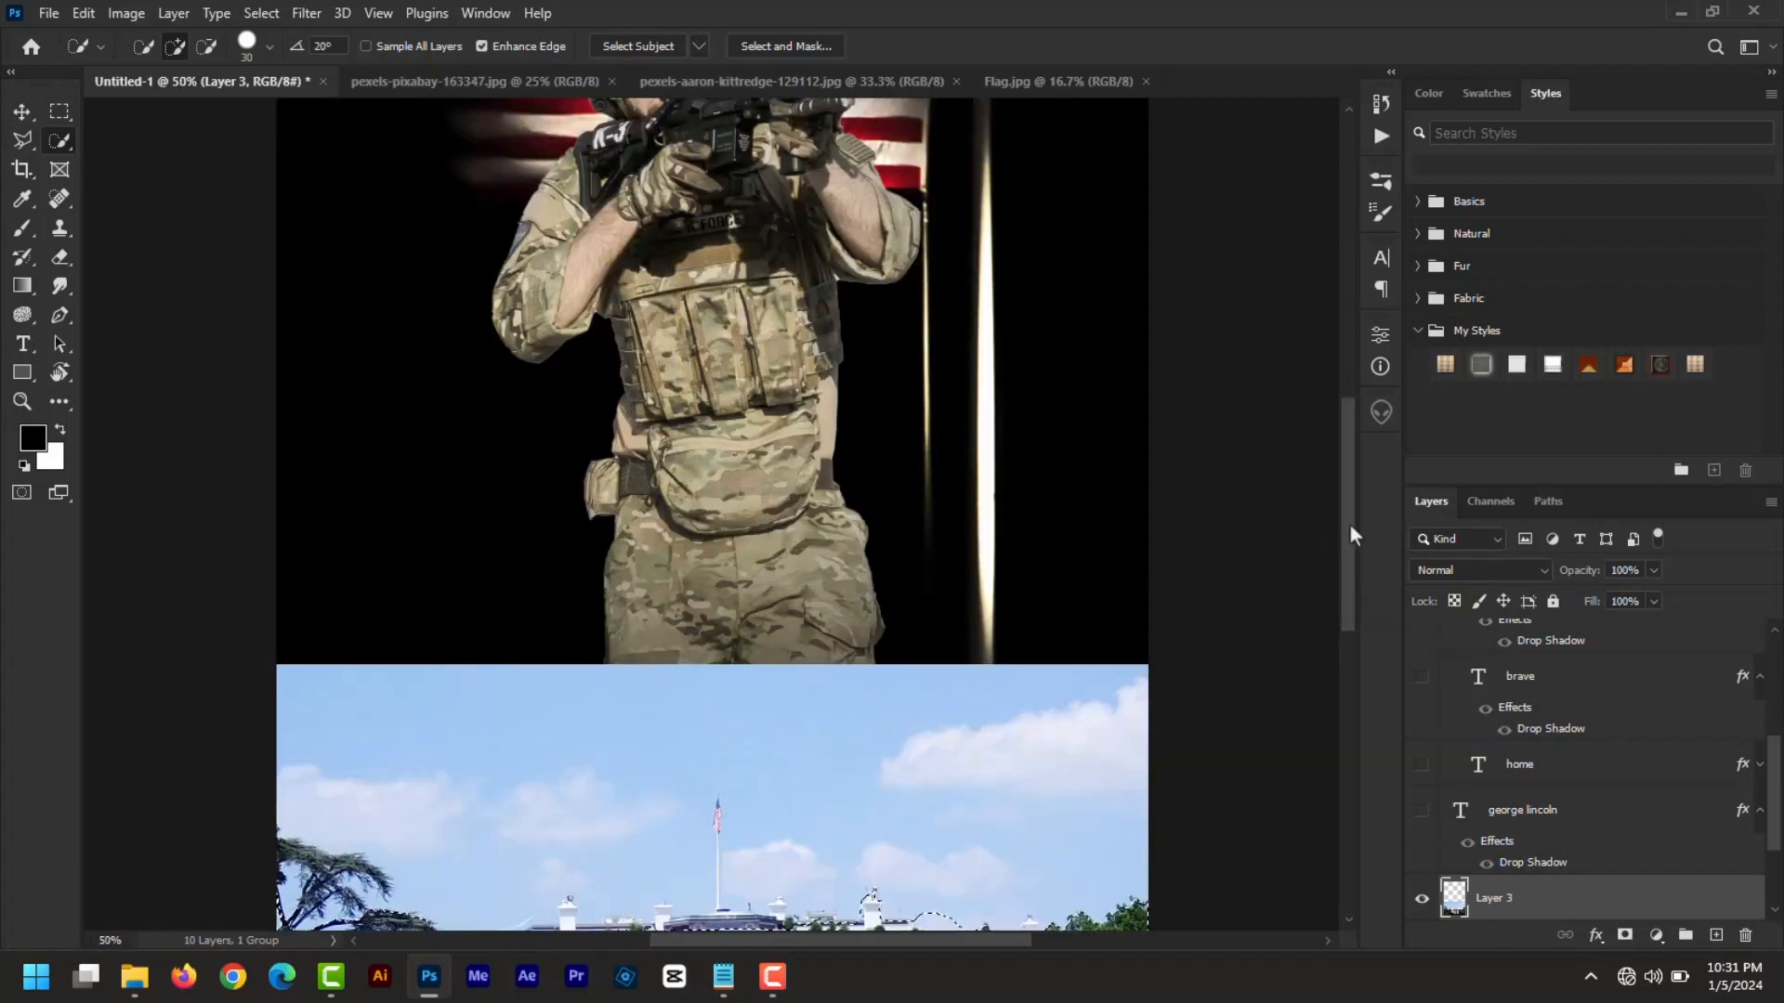
drag(1352, 520, 1351, 622)
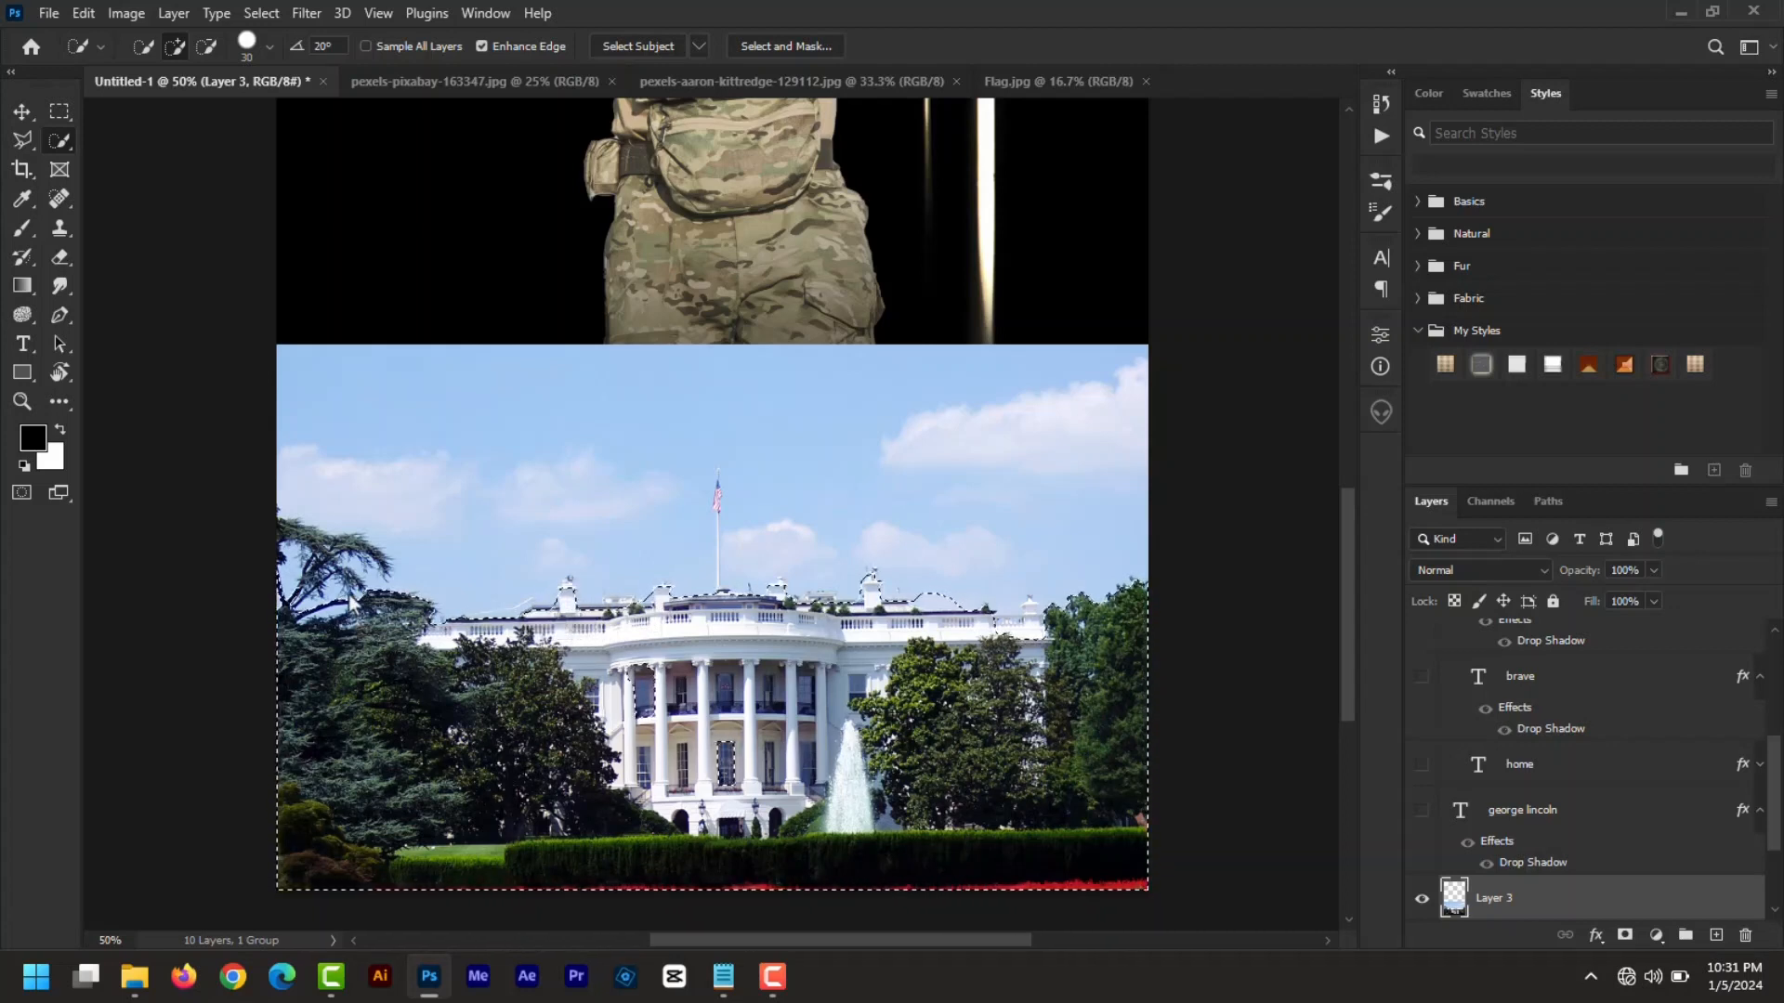
key(alt)
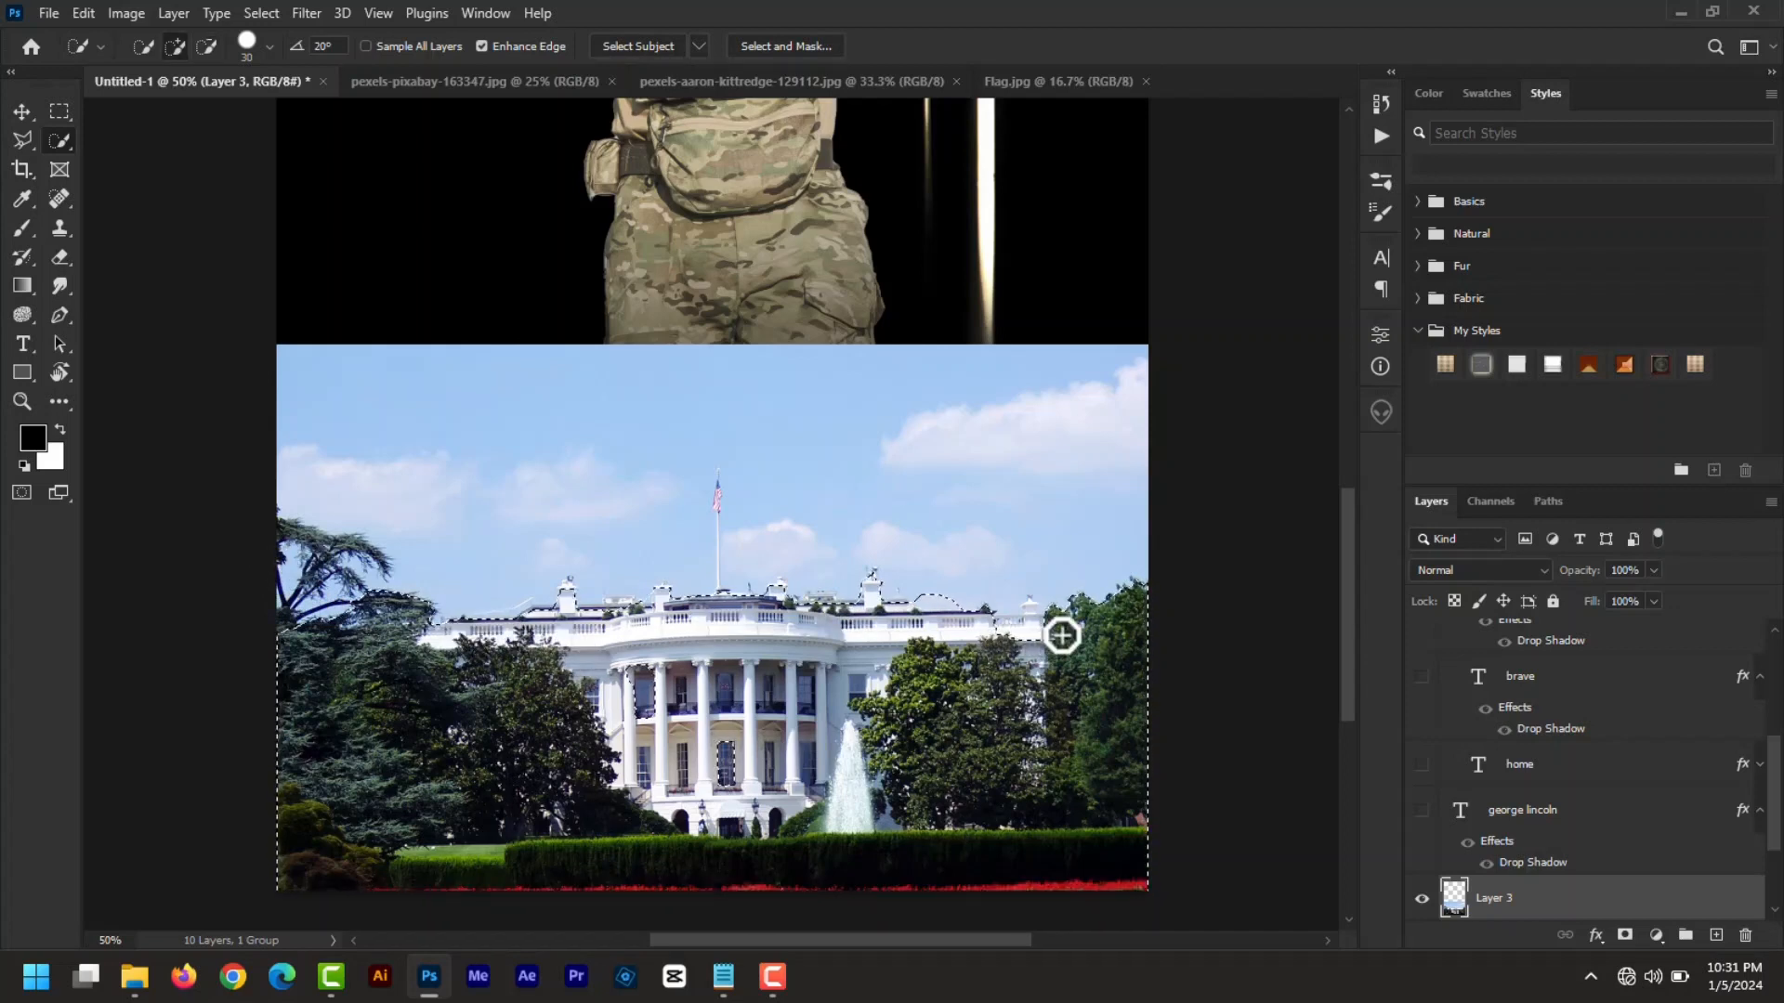
click(1033, 626)
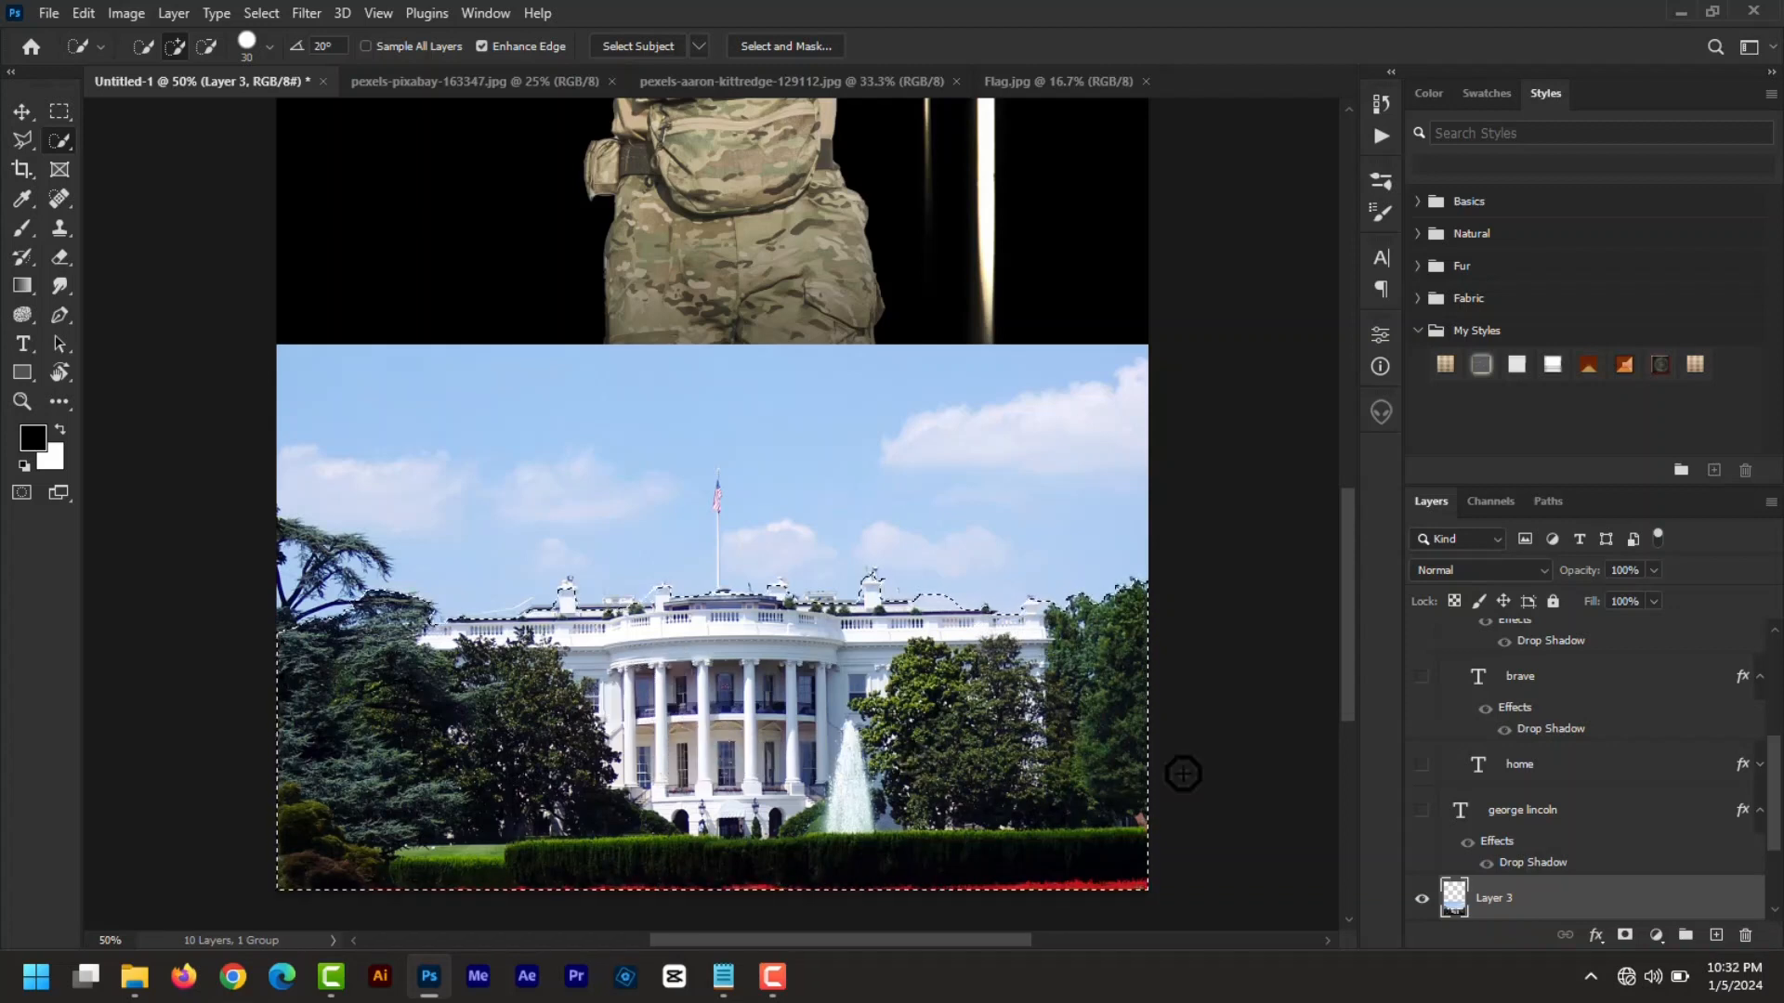
click(1625, 934)
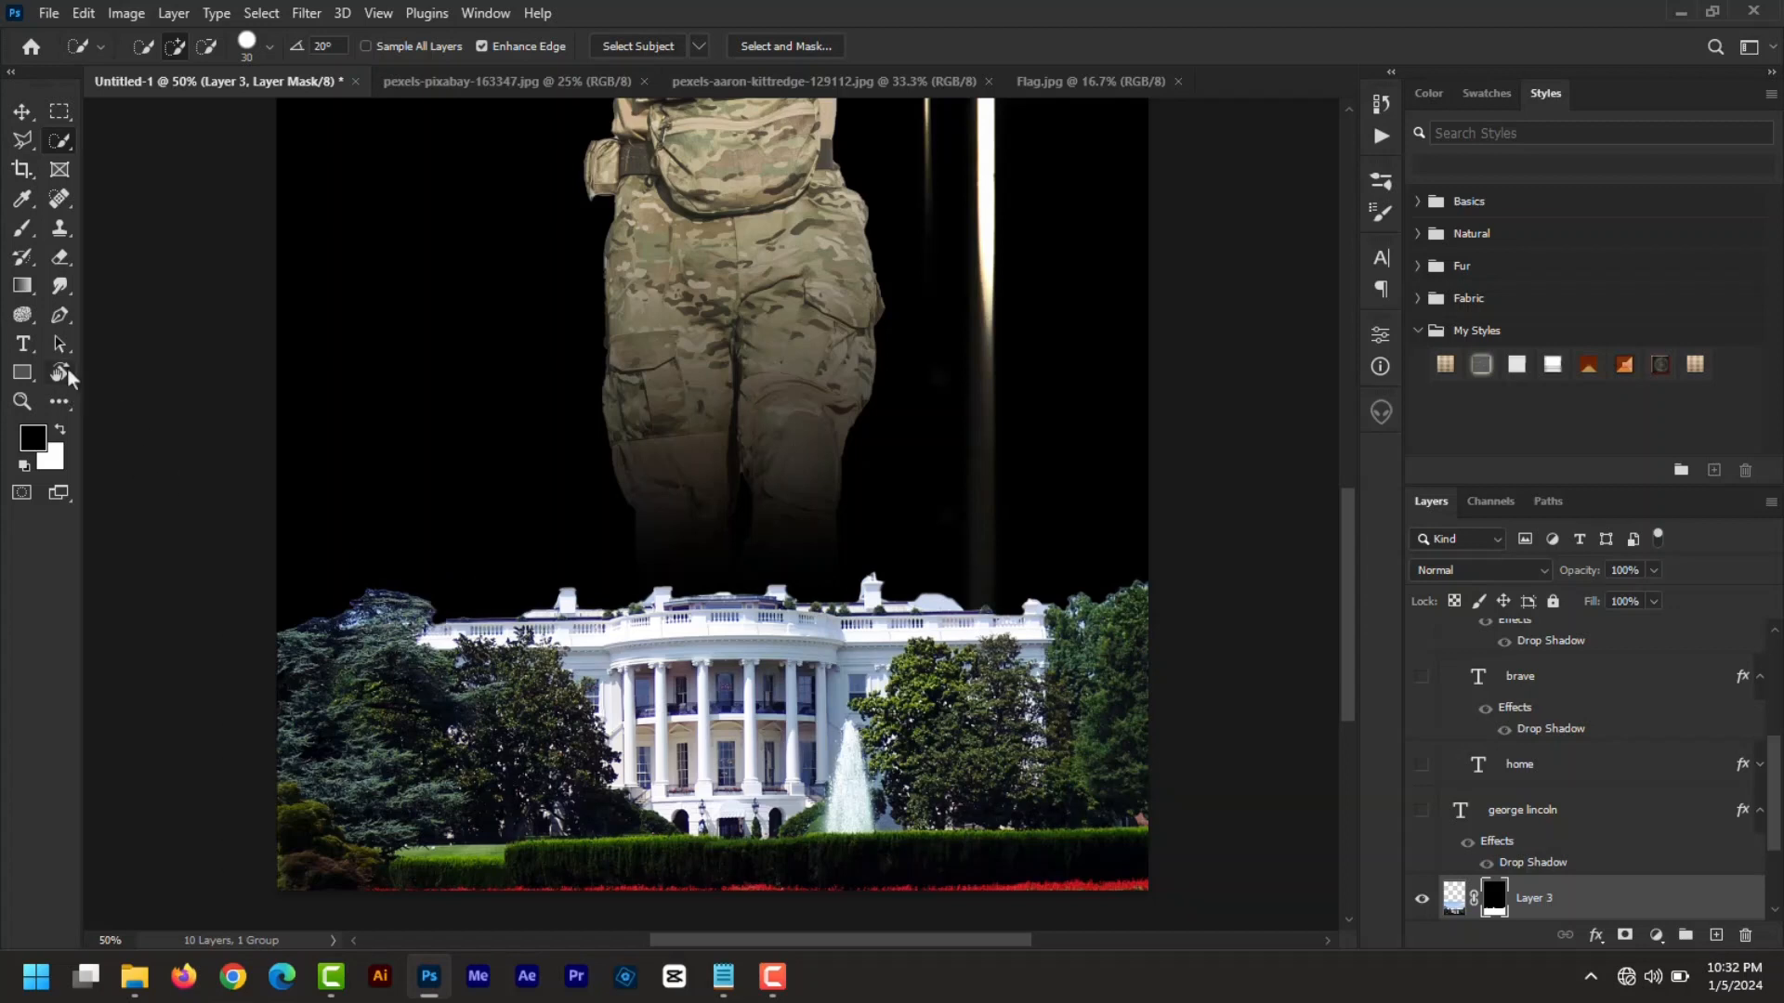
- Paint black on the White House mask over the left and right treetops, then zoom out to the whole cover
click(23, 230)
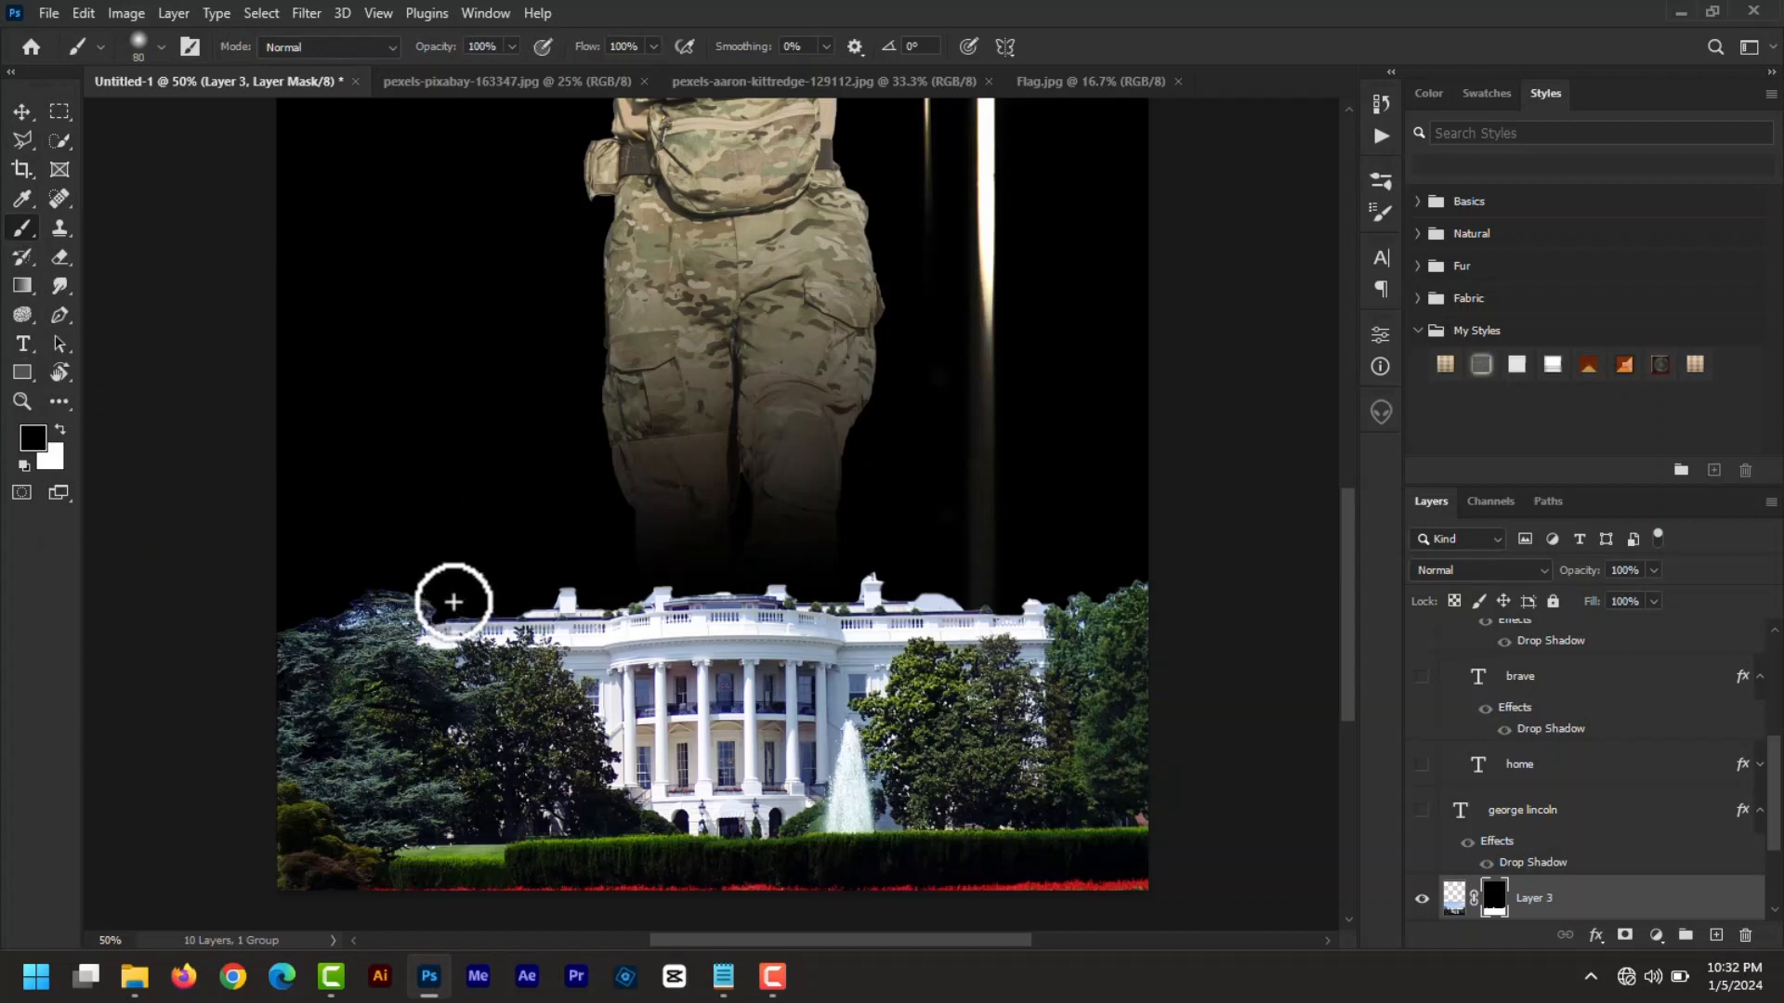
drag(413, 590, 298, 603)
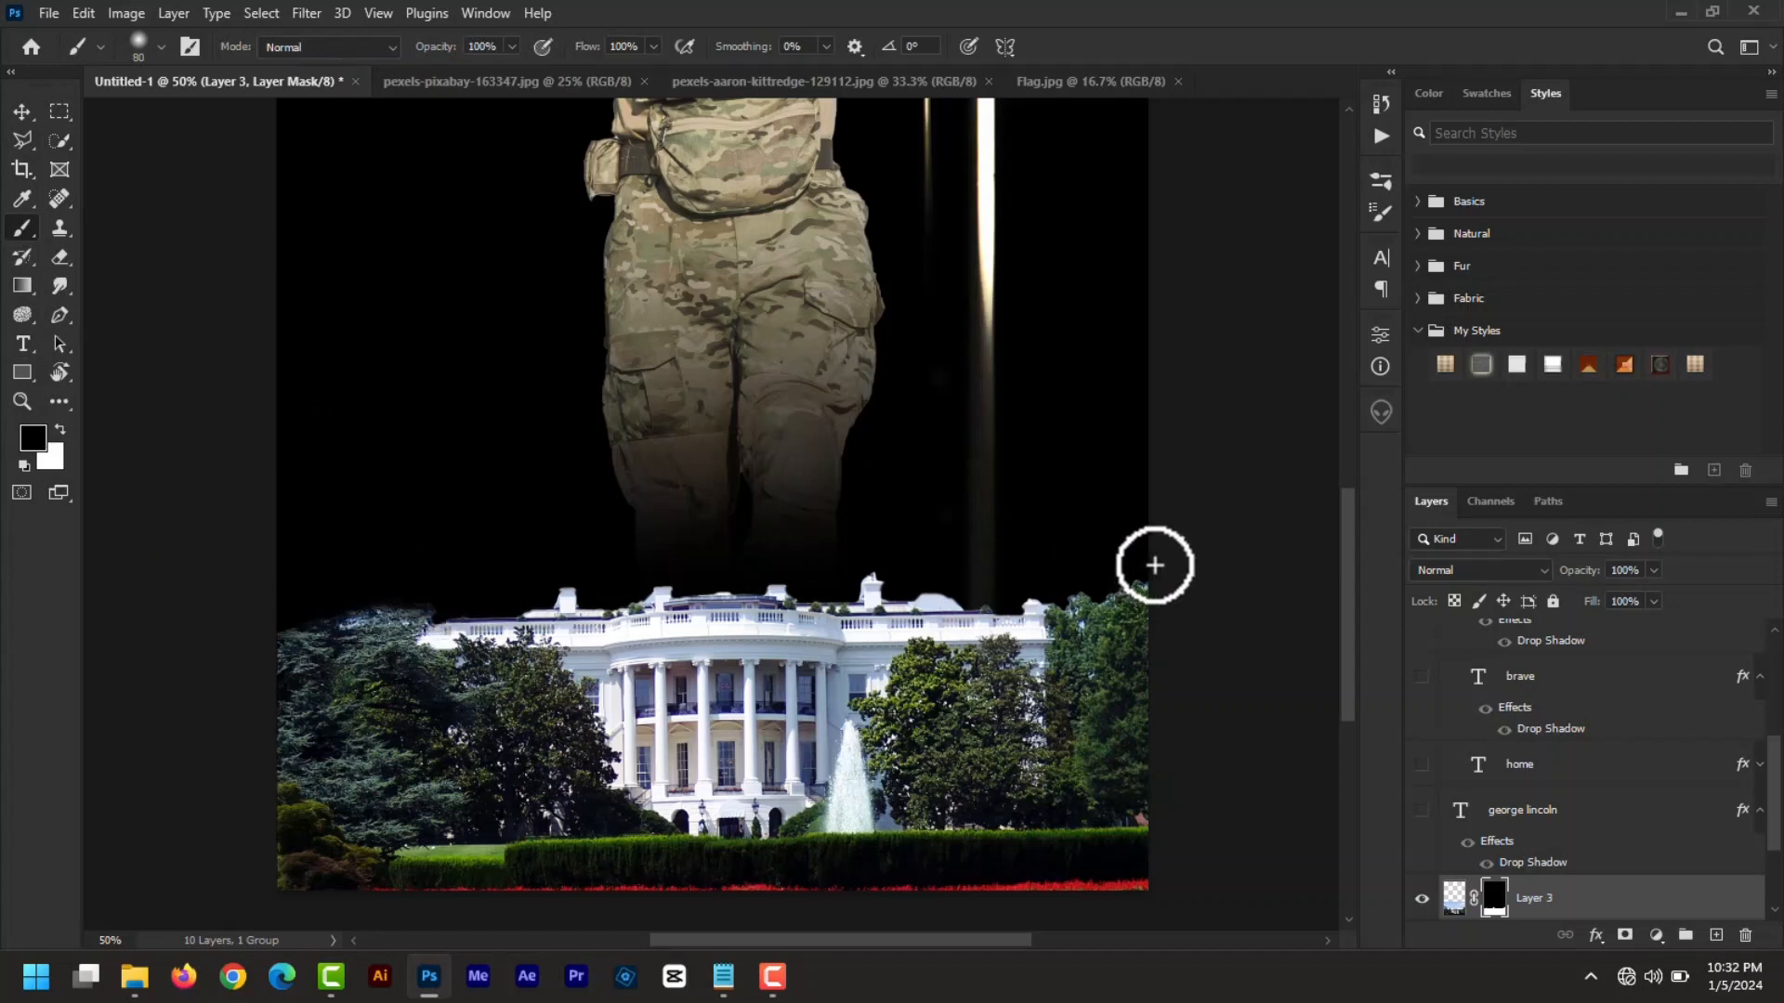
mouse_move(1163, 574)
mouse_down()
mouse_move(989, 592)
mouse_move(732, 571)
mouse_move(458, 603)
mouse_move(272, 601)
mouse_up()
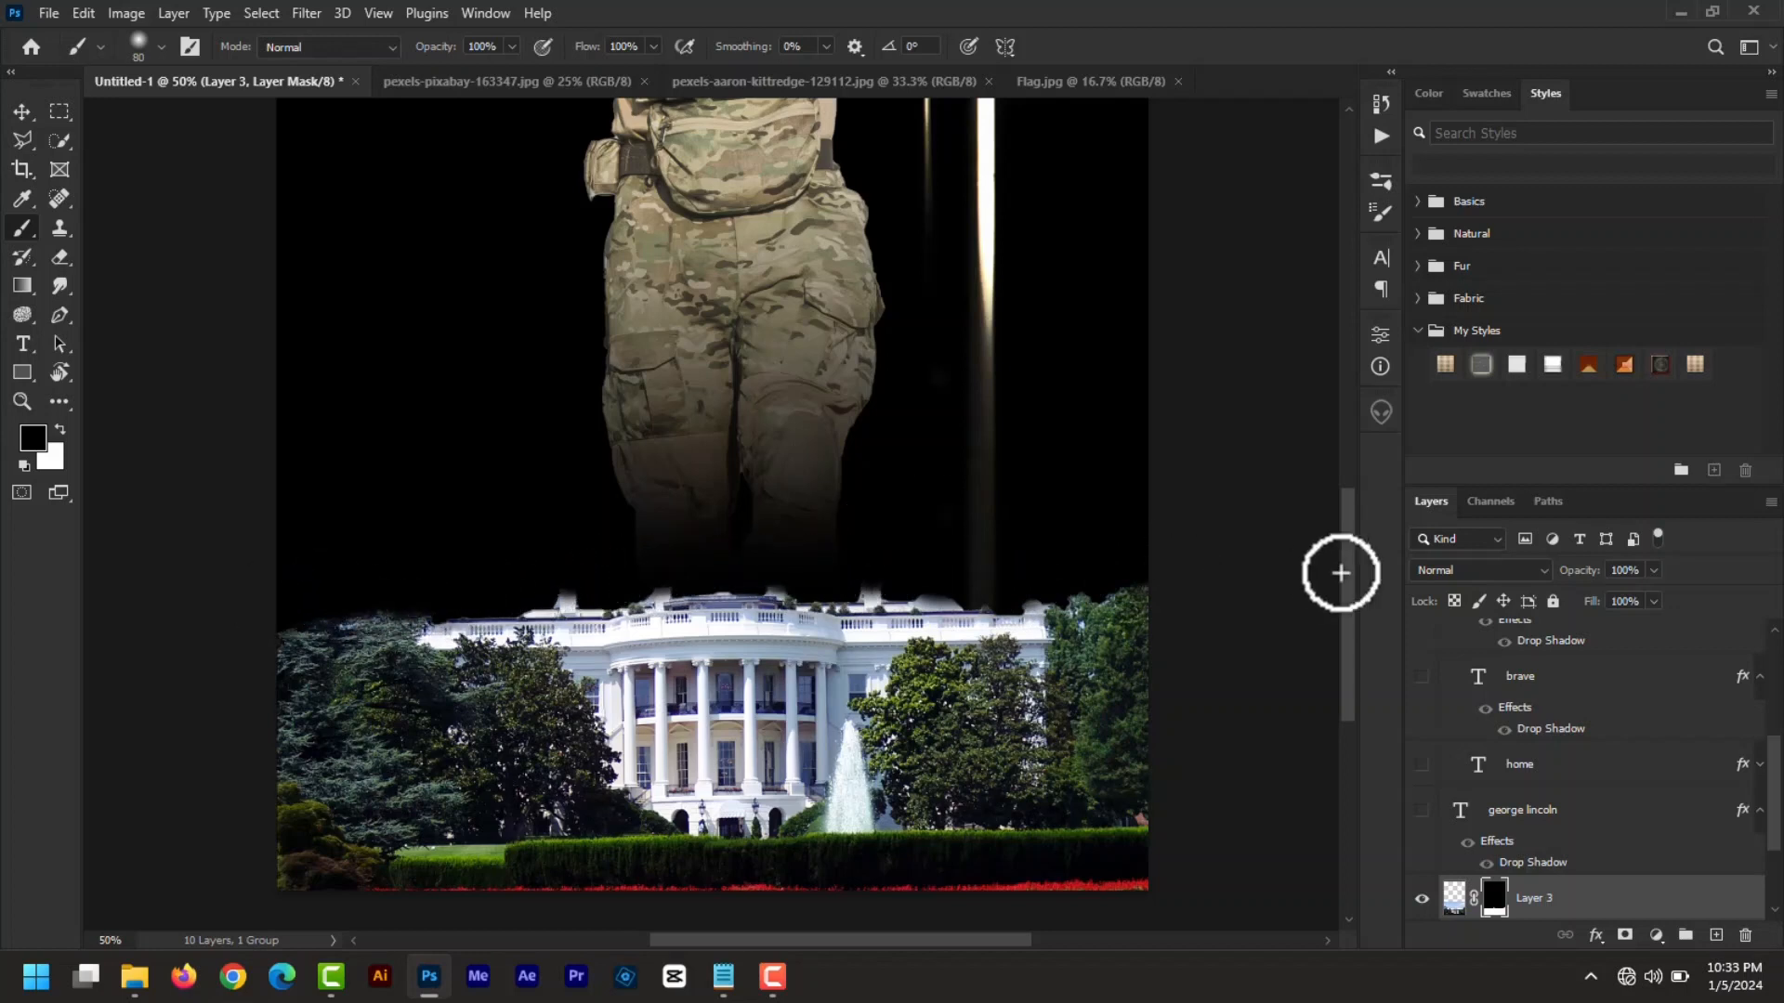
key(ctrl+minus)
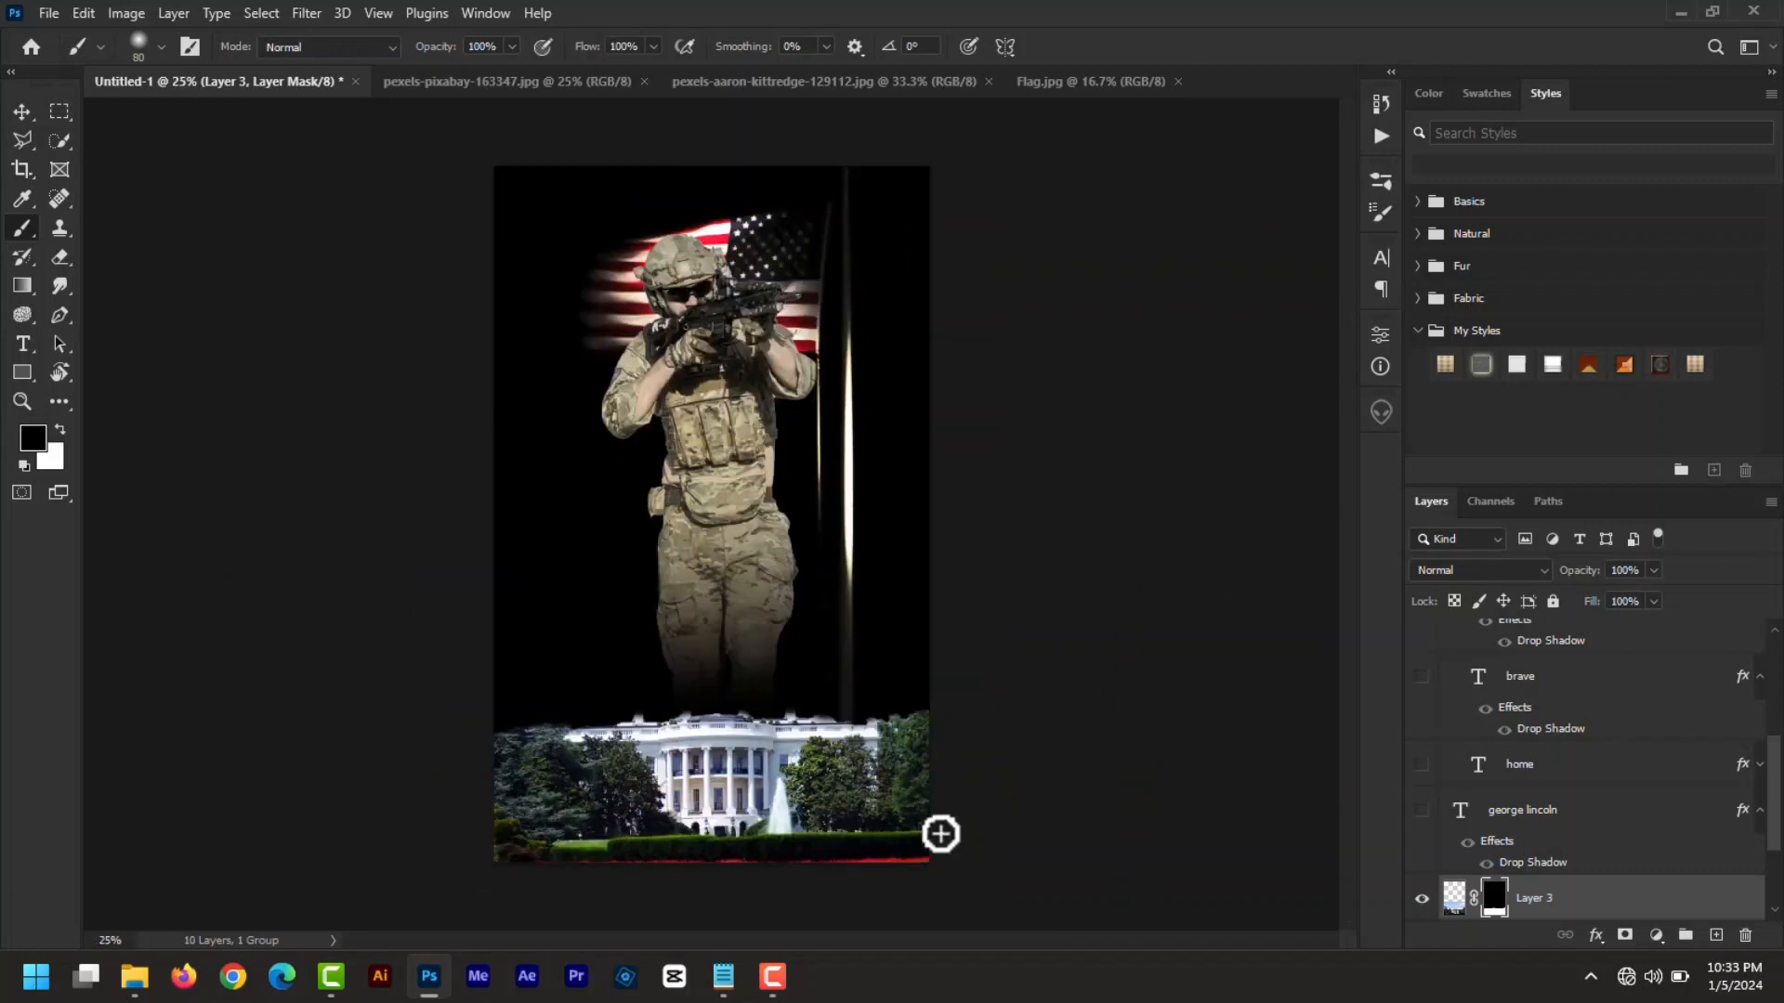
click(22, 117)
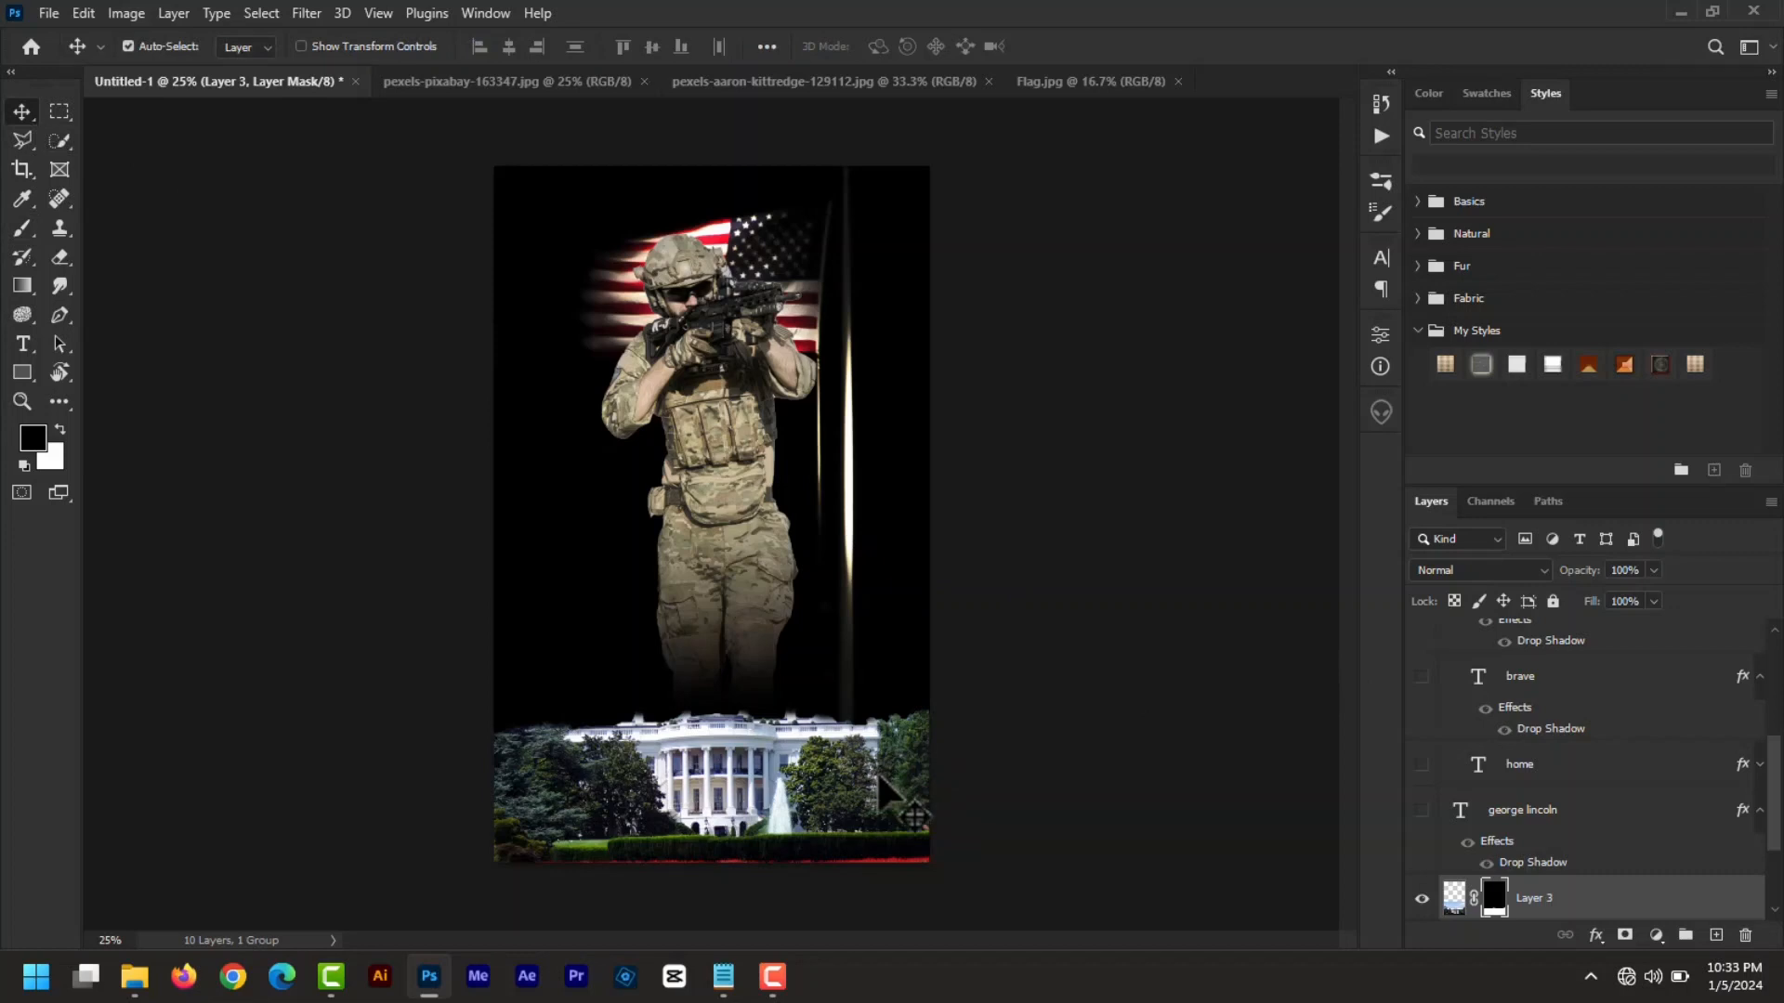
- Group the White House, soldier and flag layers into a group named images
drag(1421, 810, 1418, 507)
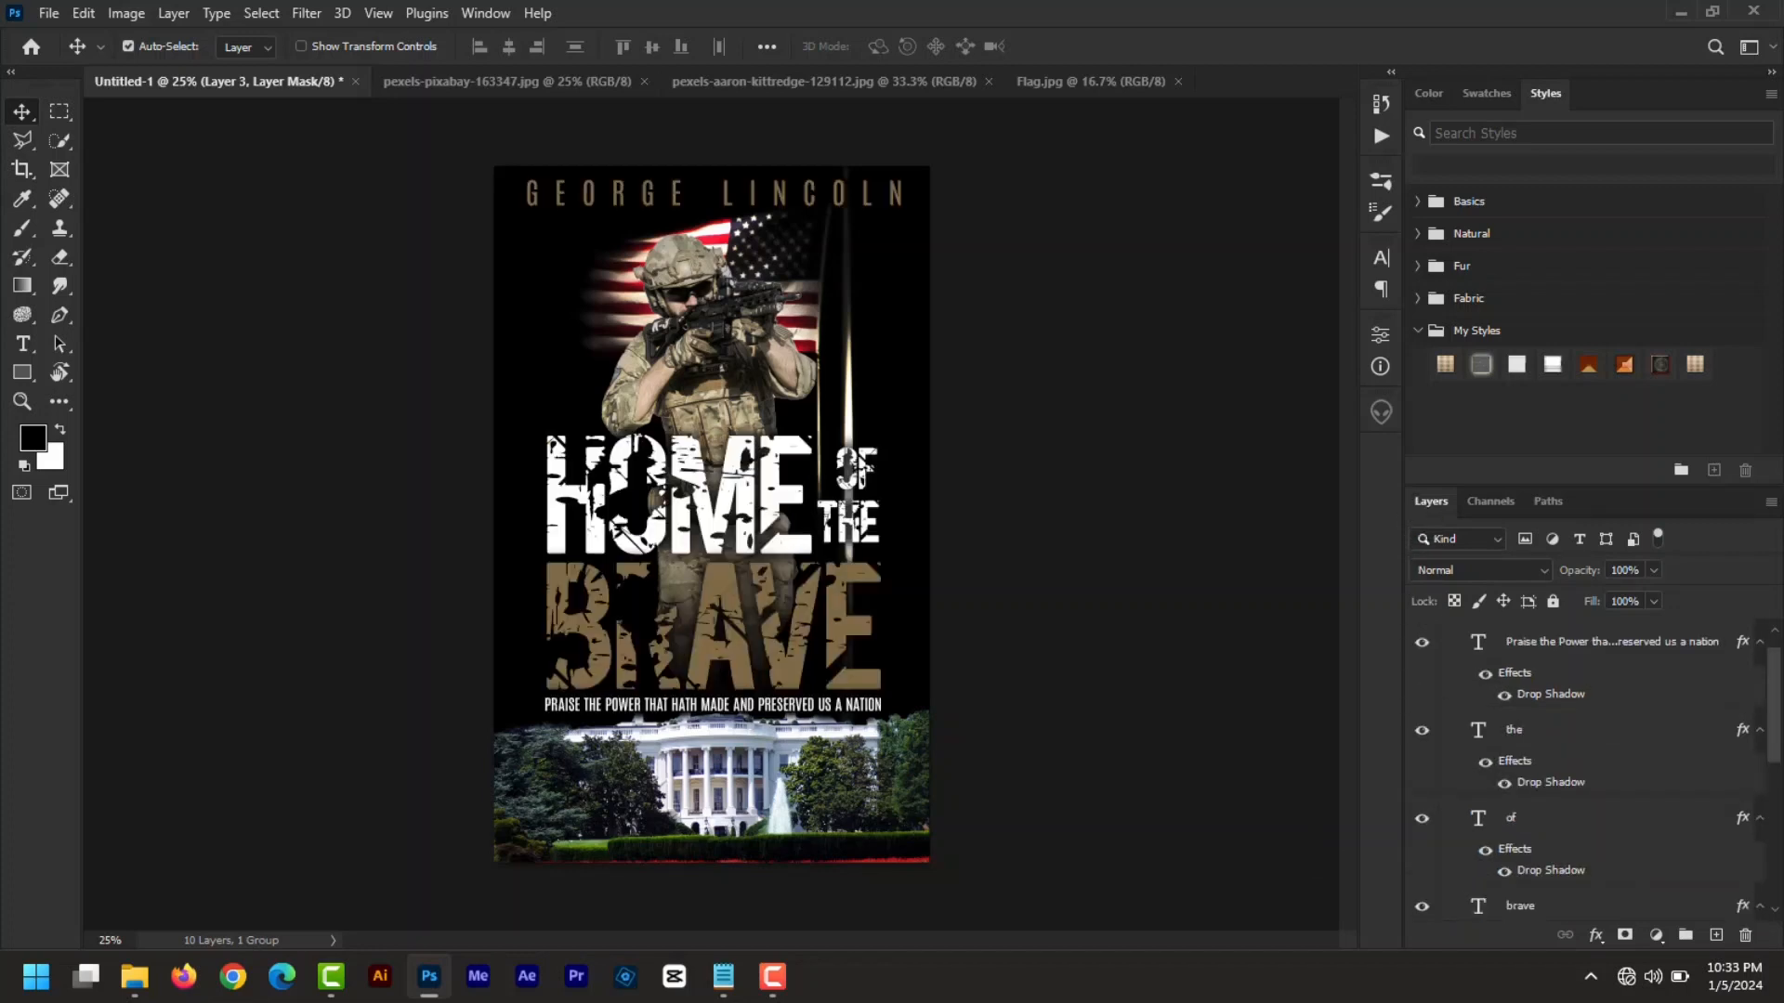
drag(1774, 753, 1767, 934)
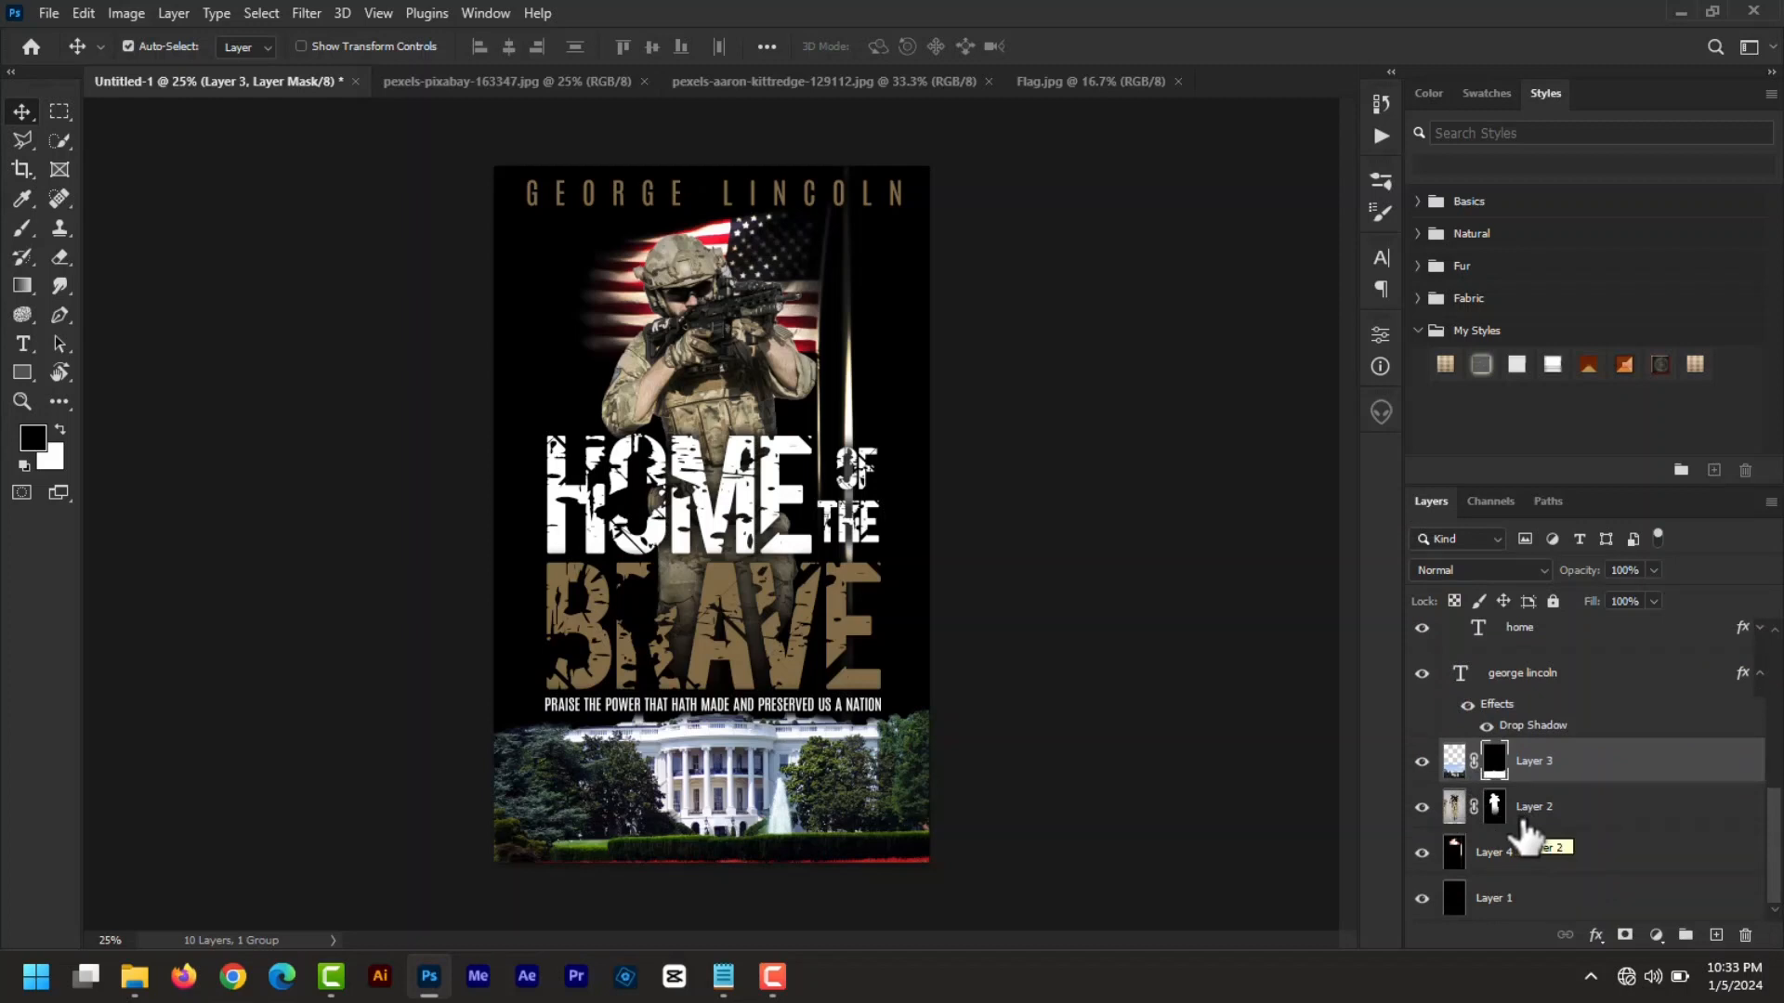
shift+click(1546, 859)
click(1685, 934)
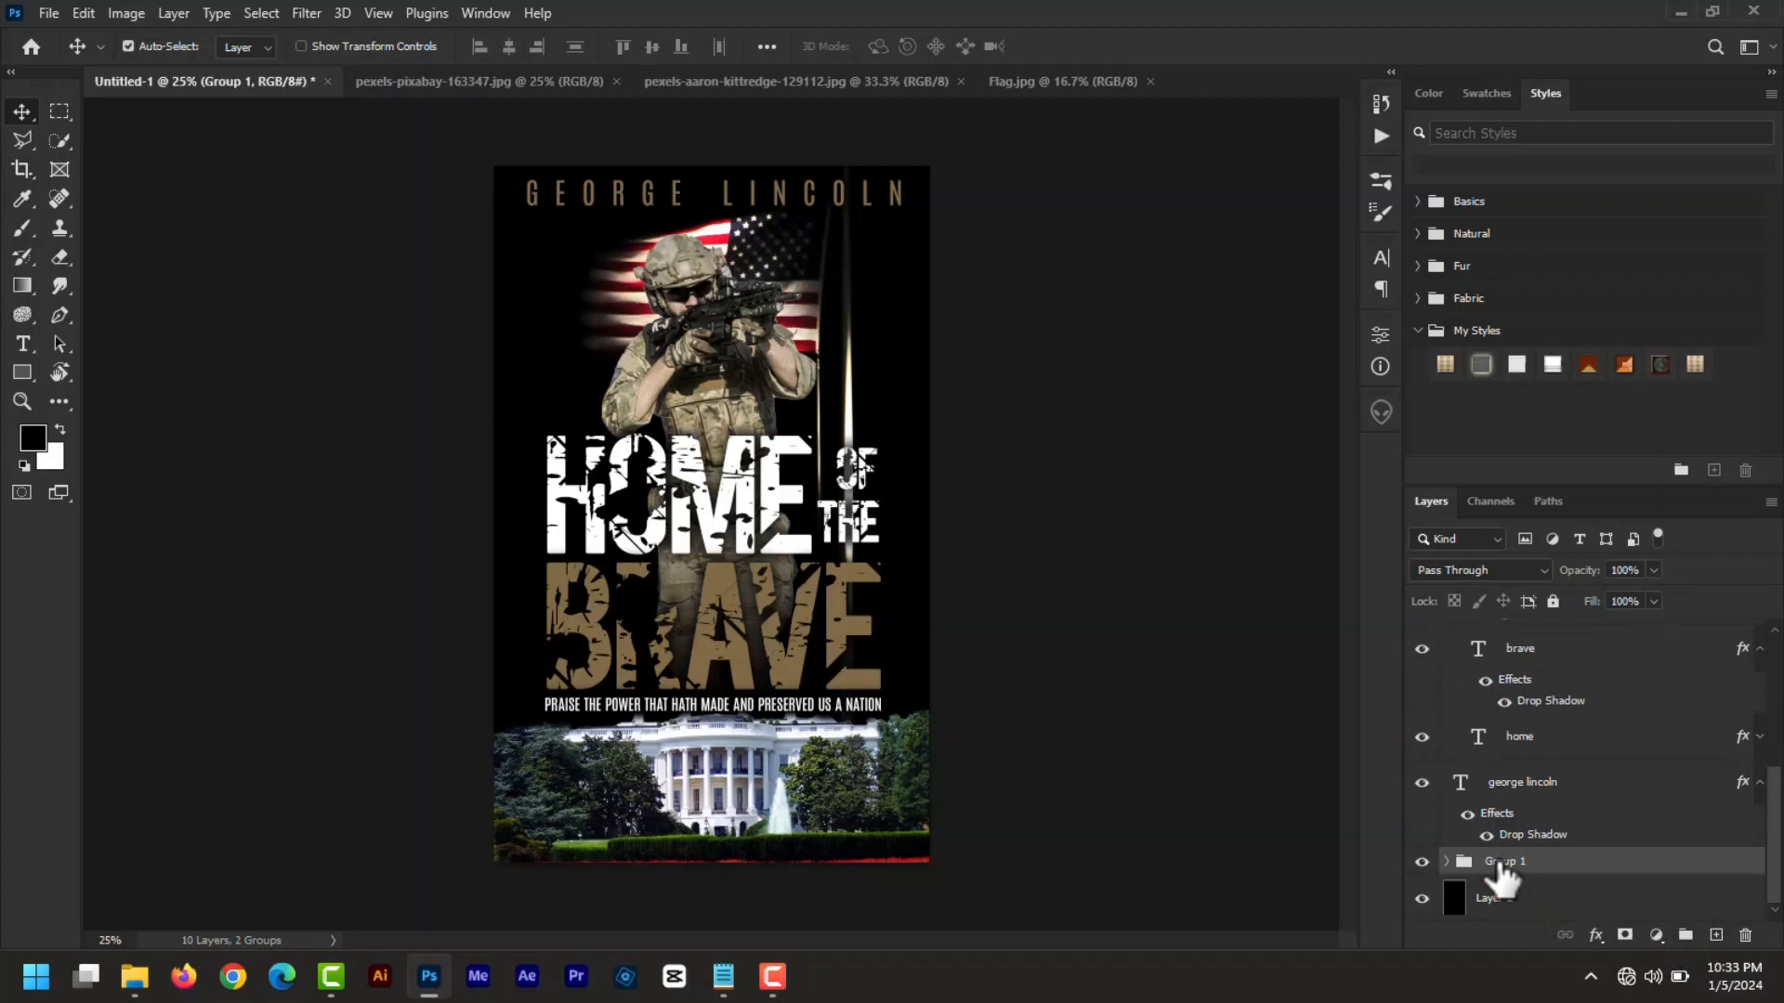
key(Return)
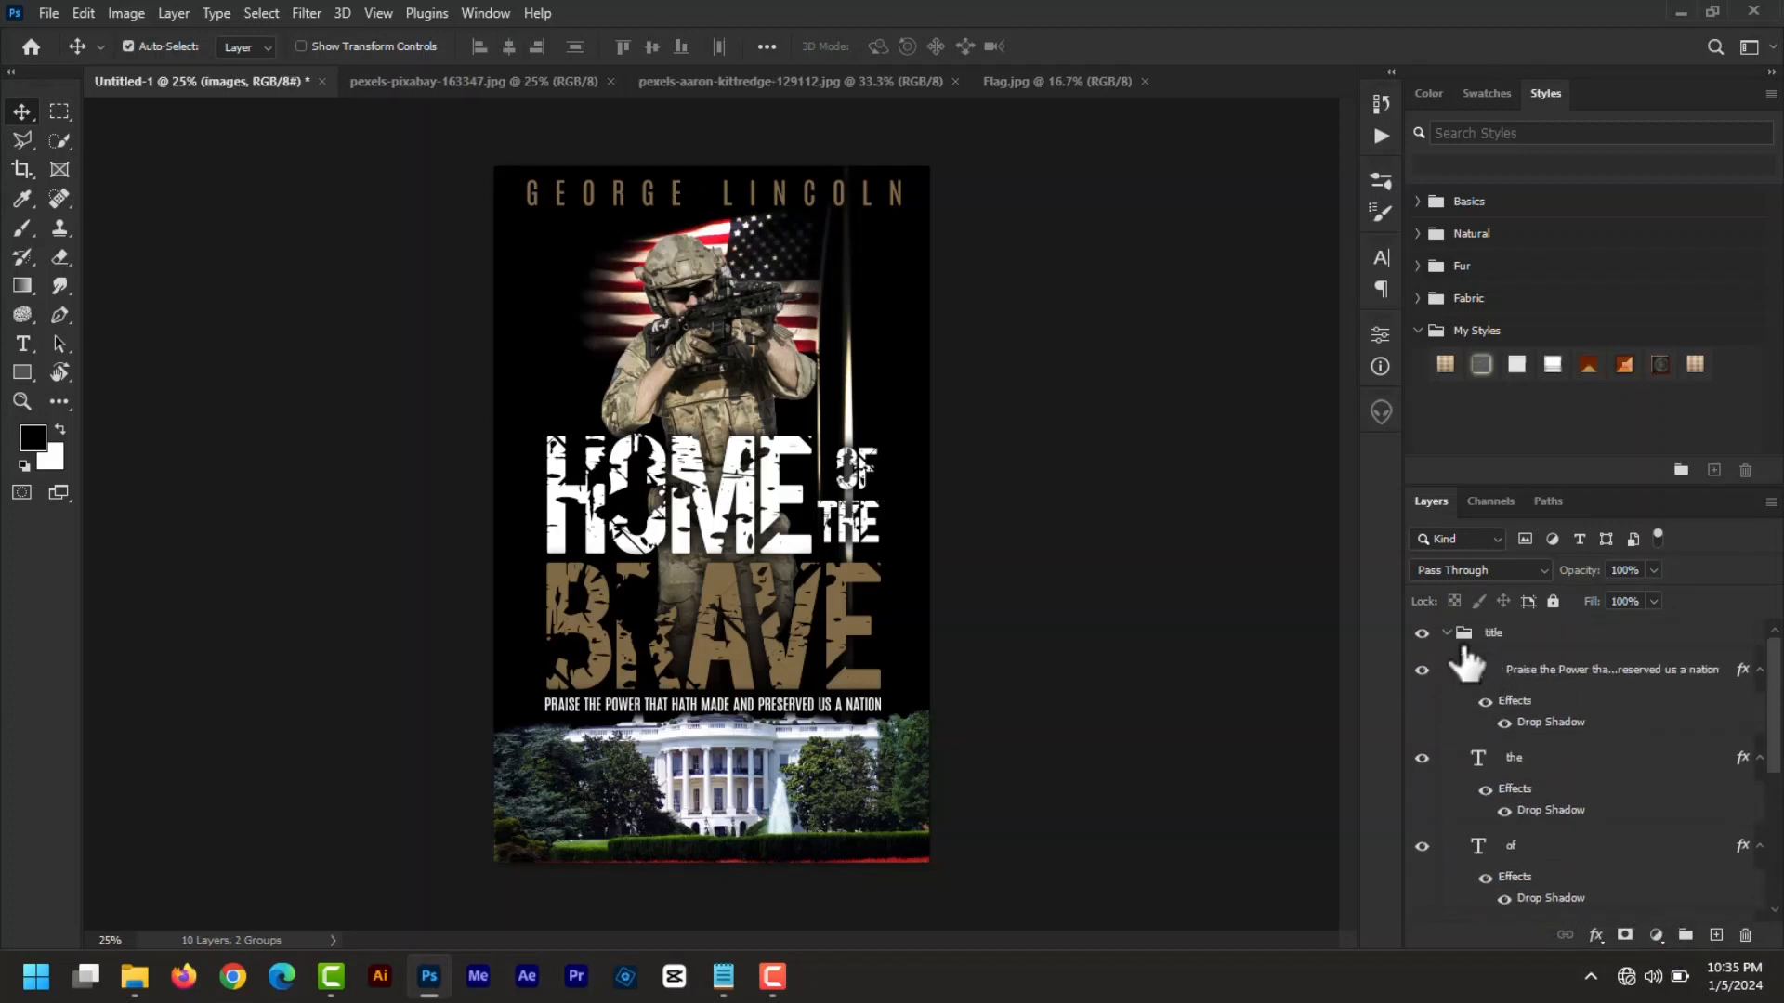
click(1447, 633)
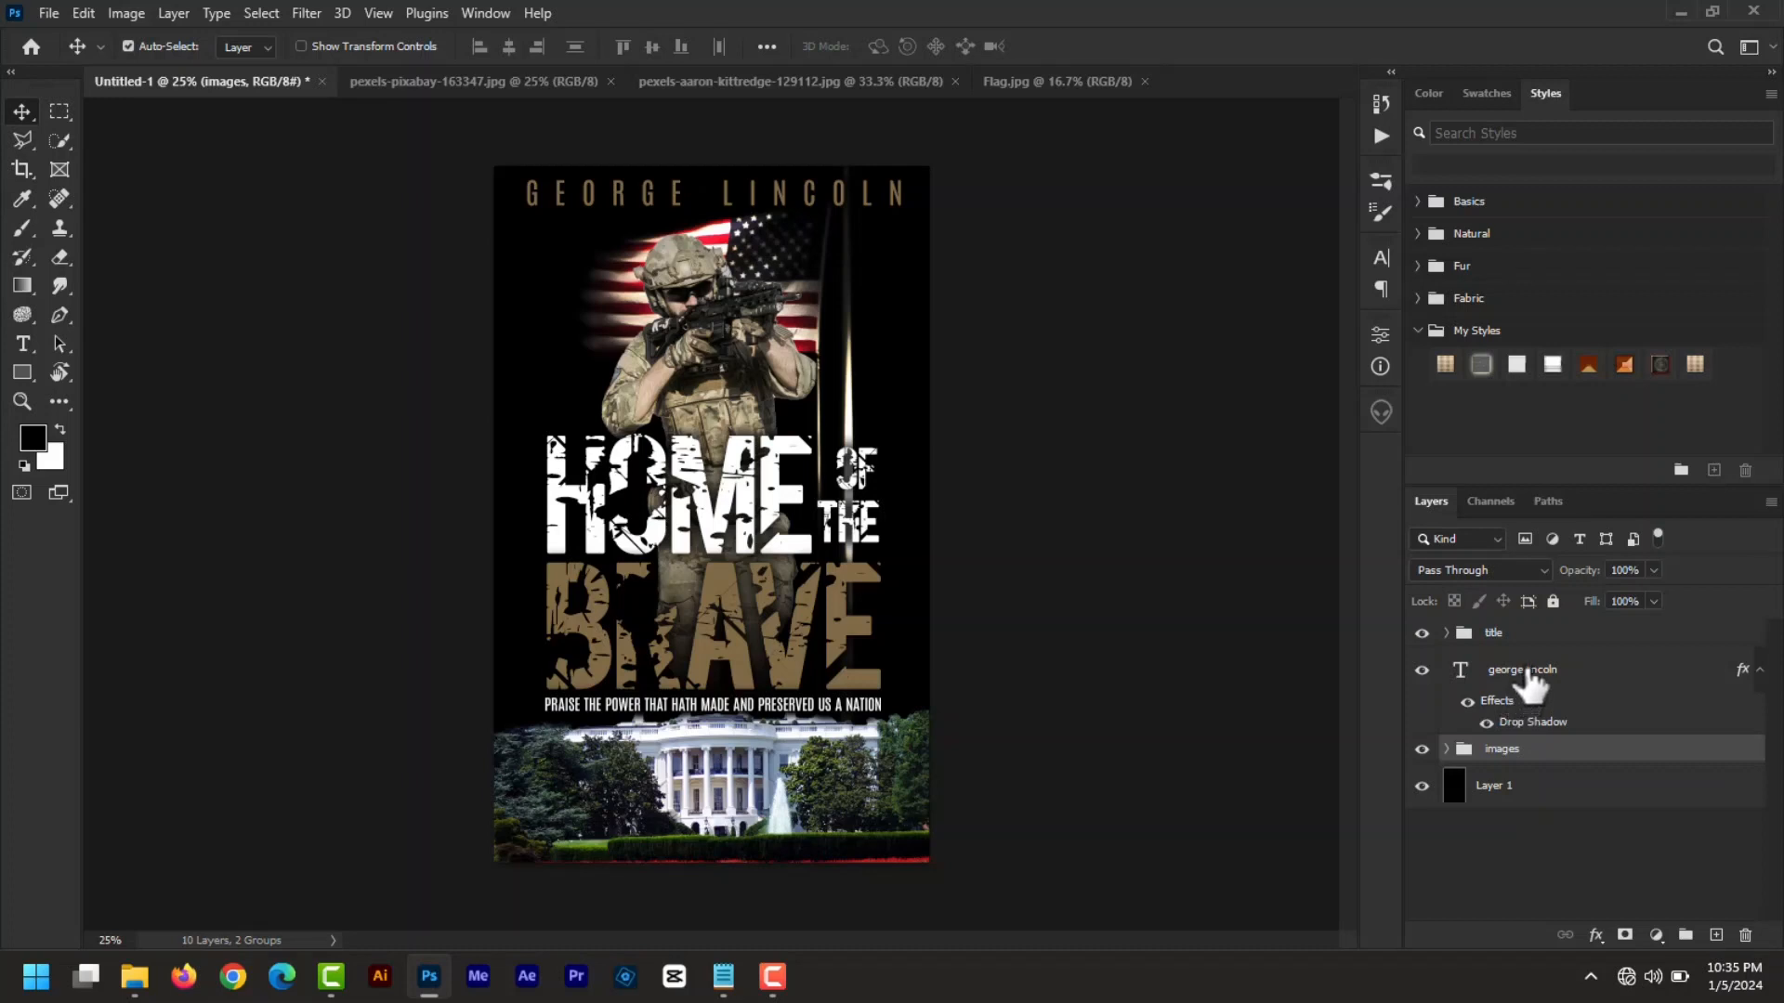
drag(1529, 686, 1493, 634)
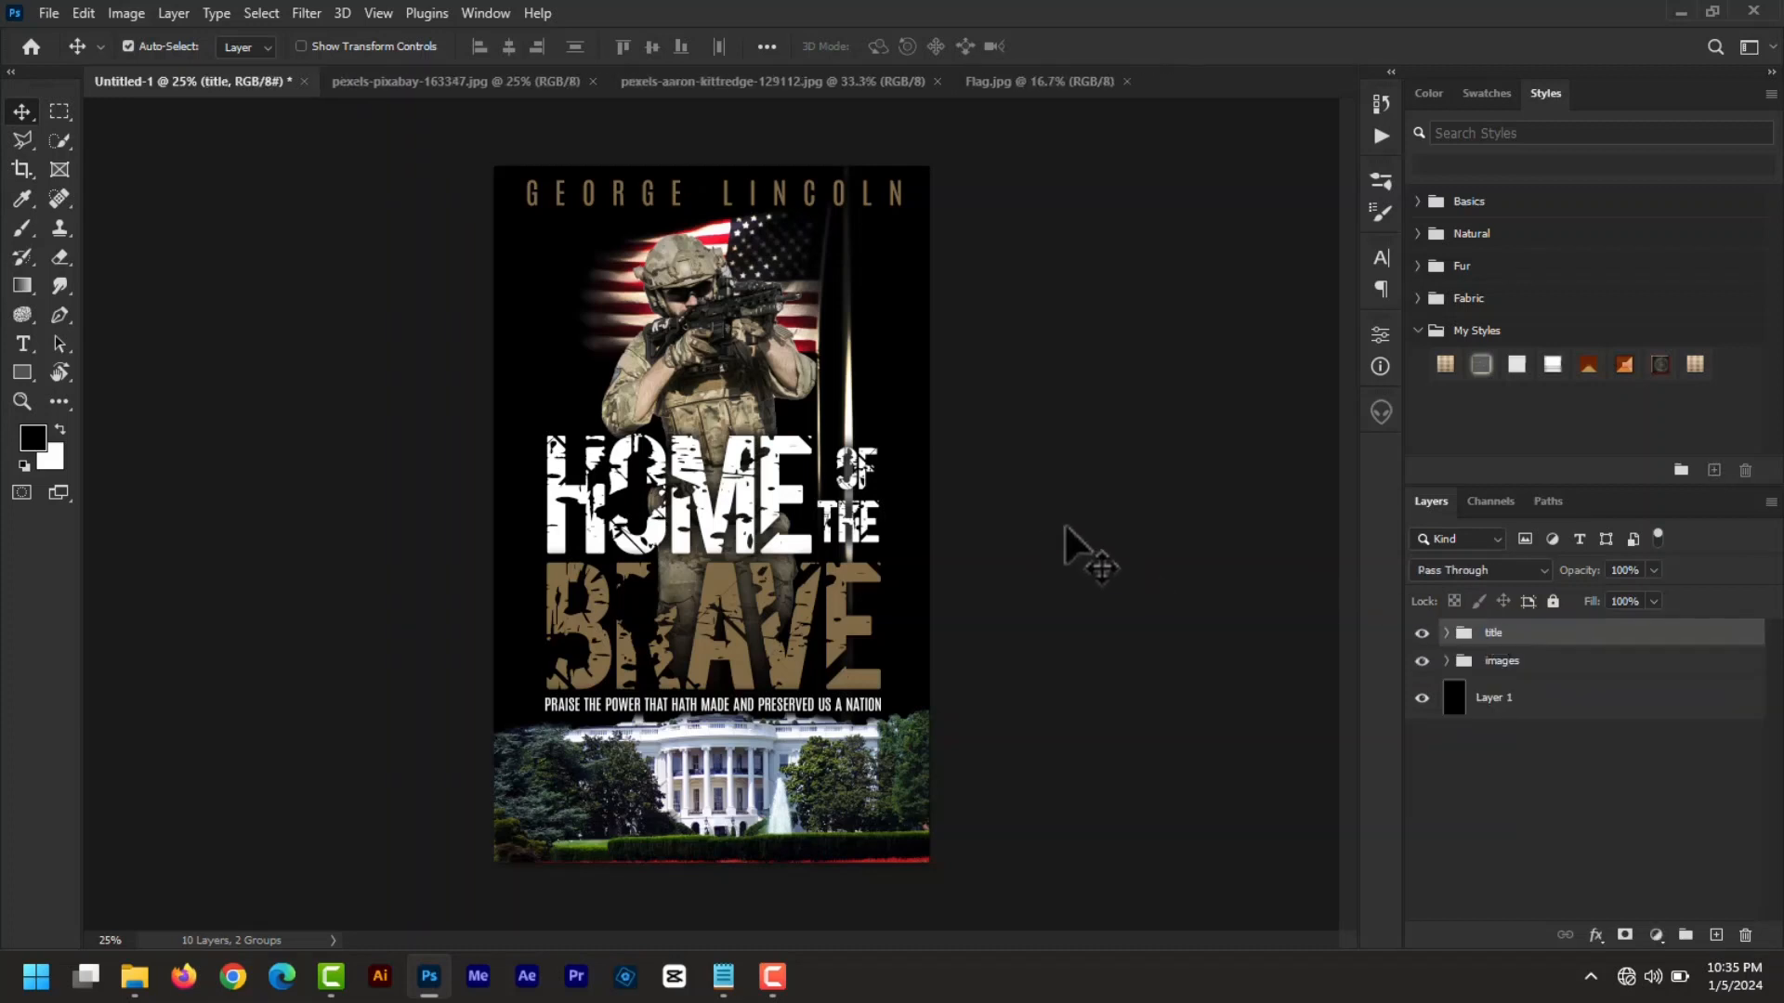
click(832, 743)
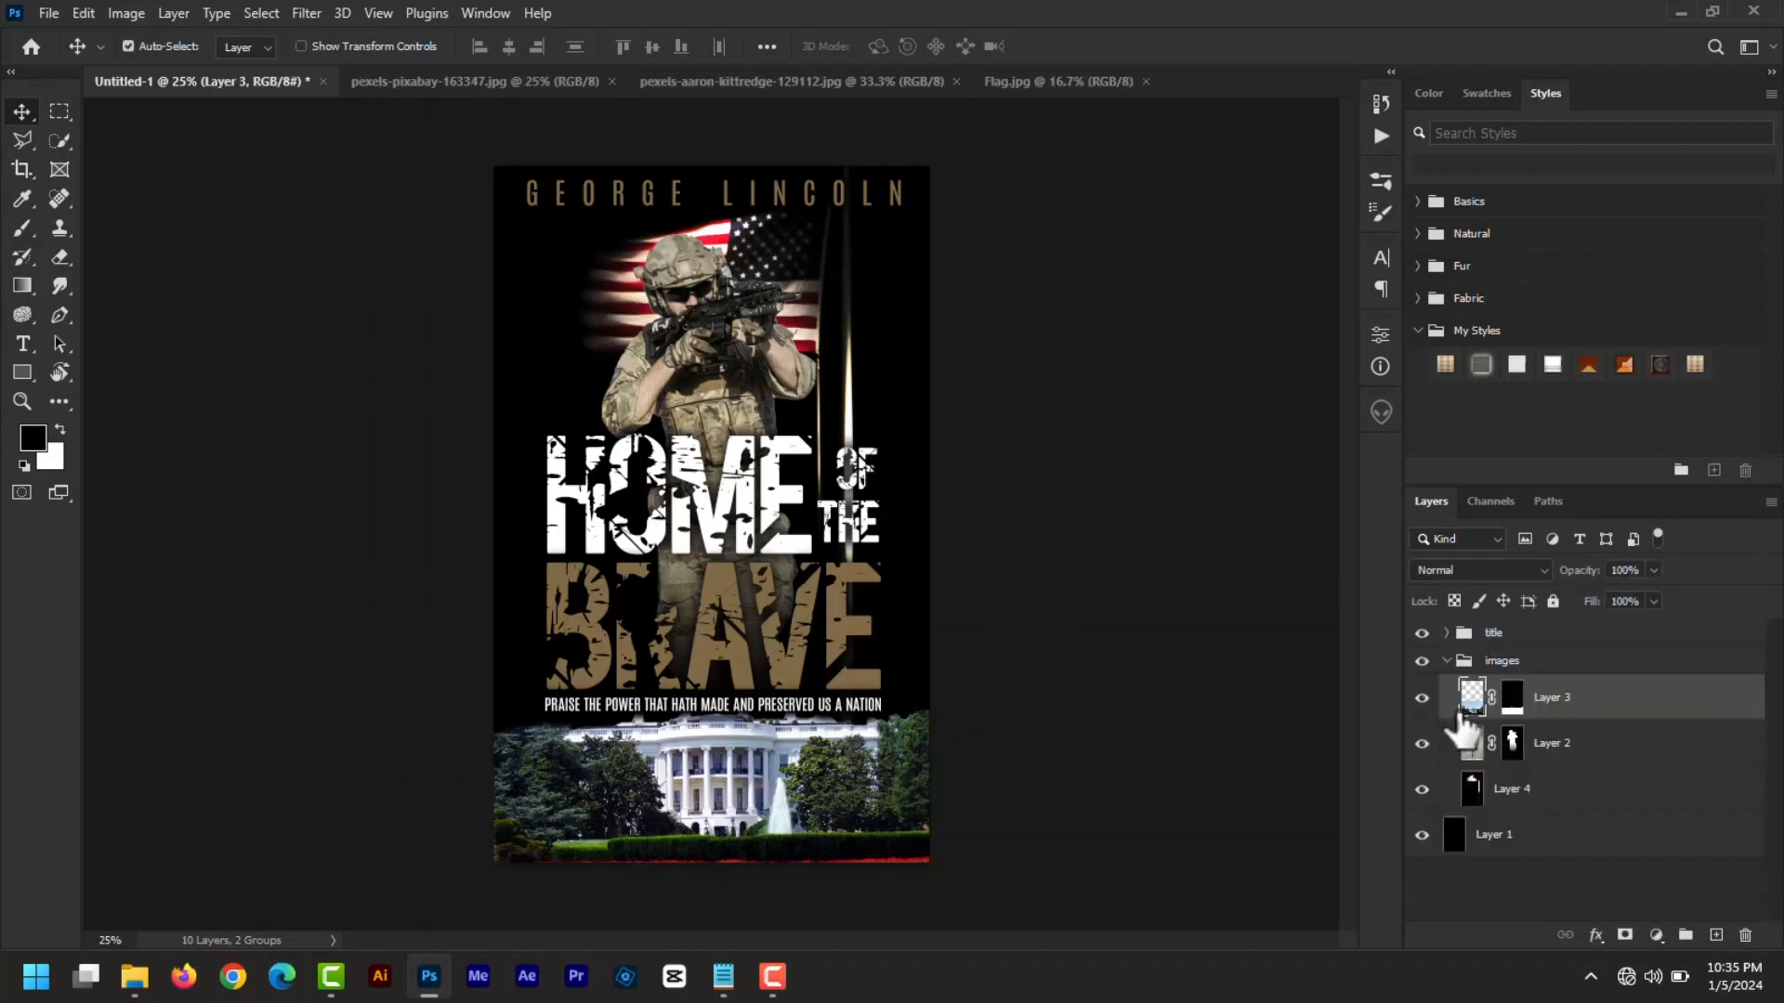
- With a 250 px black brush on the White House mask, paint out the bottom-edge red line
click(1512, 706)
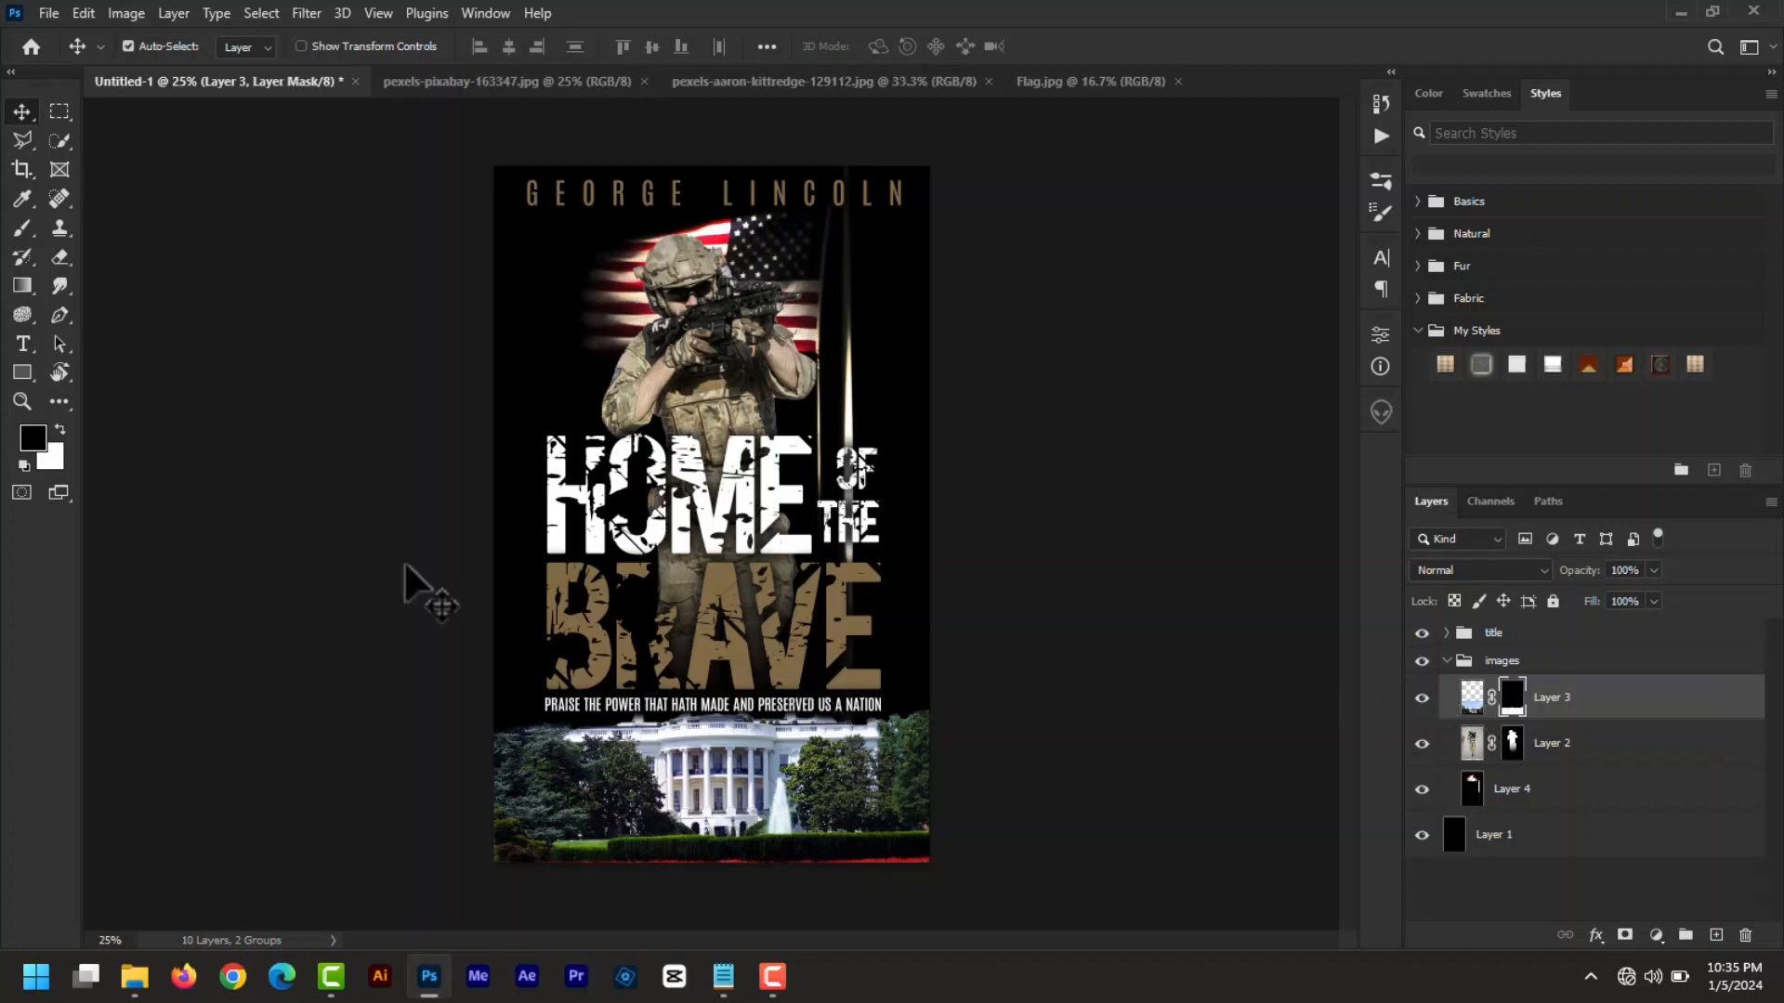
click(22, 235)
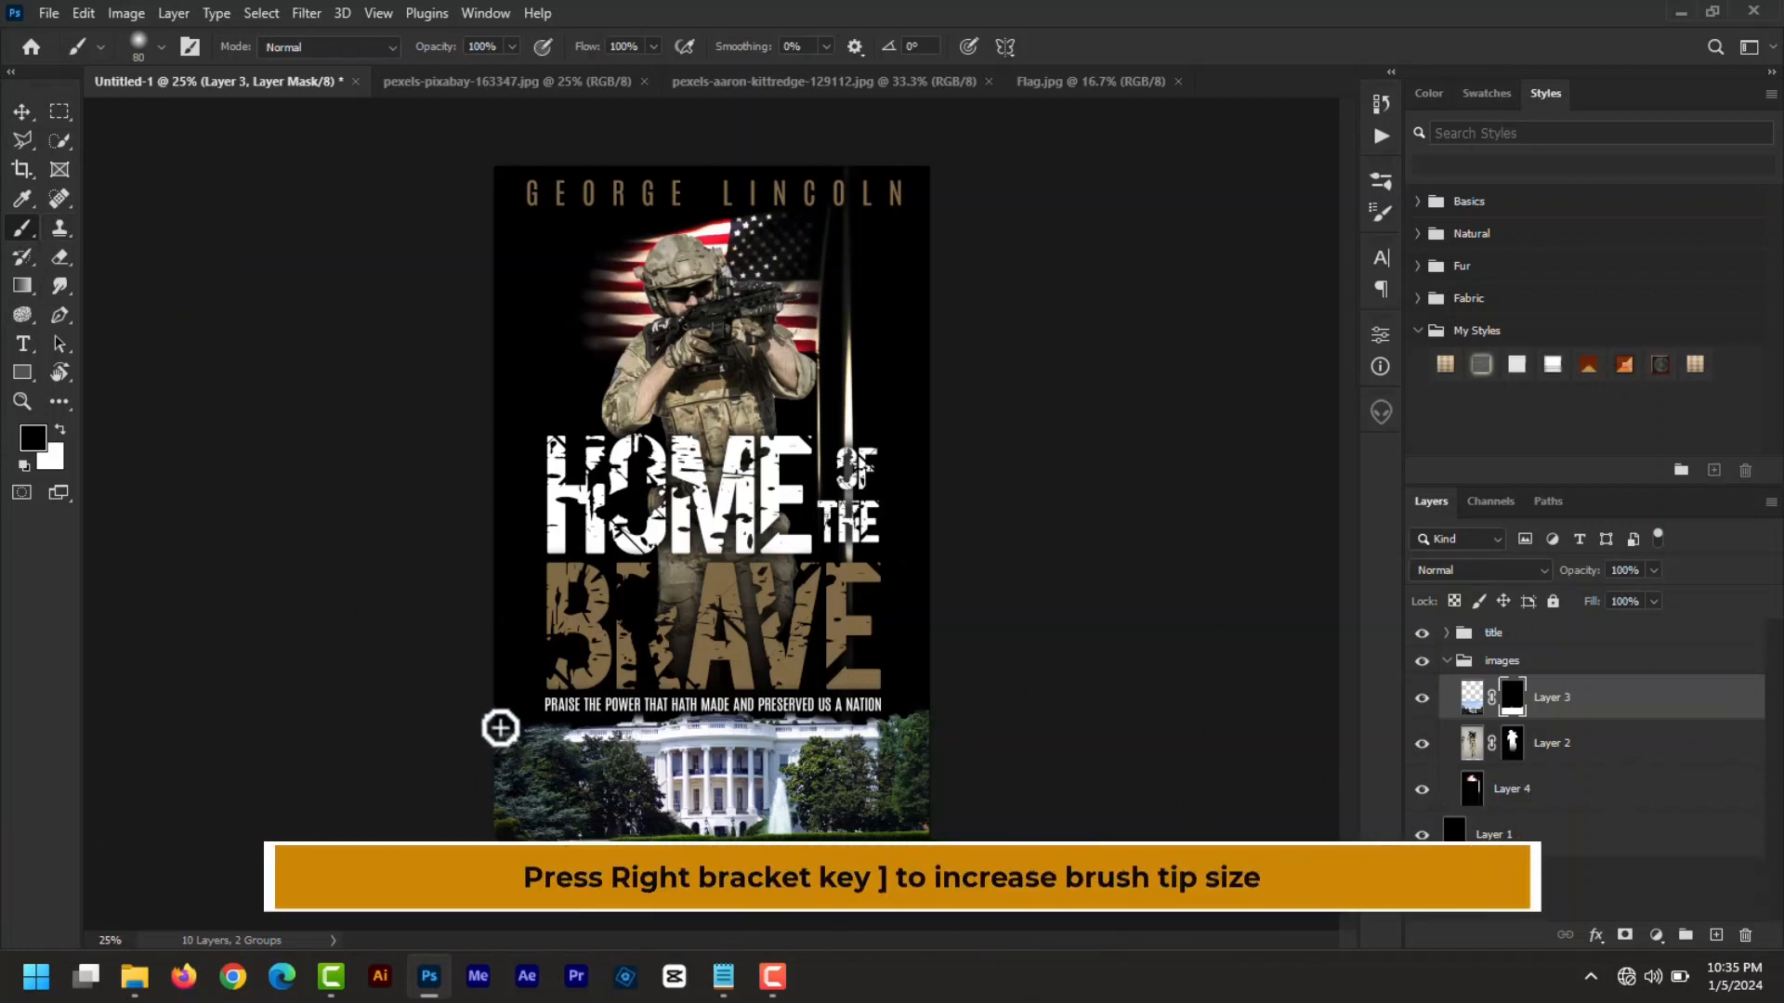
key(bracketright)
key(bracketright)
key(bracketright)
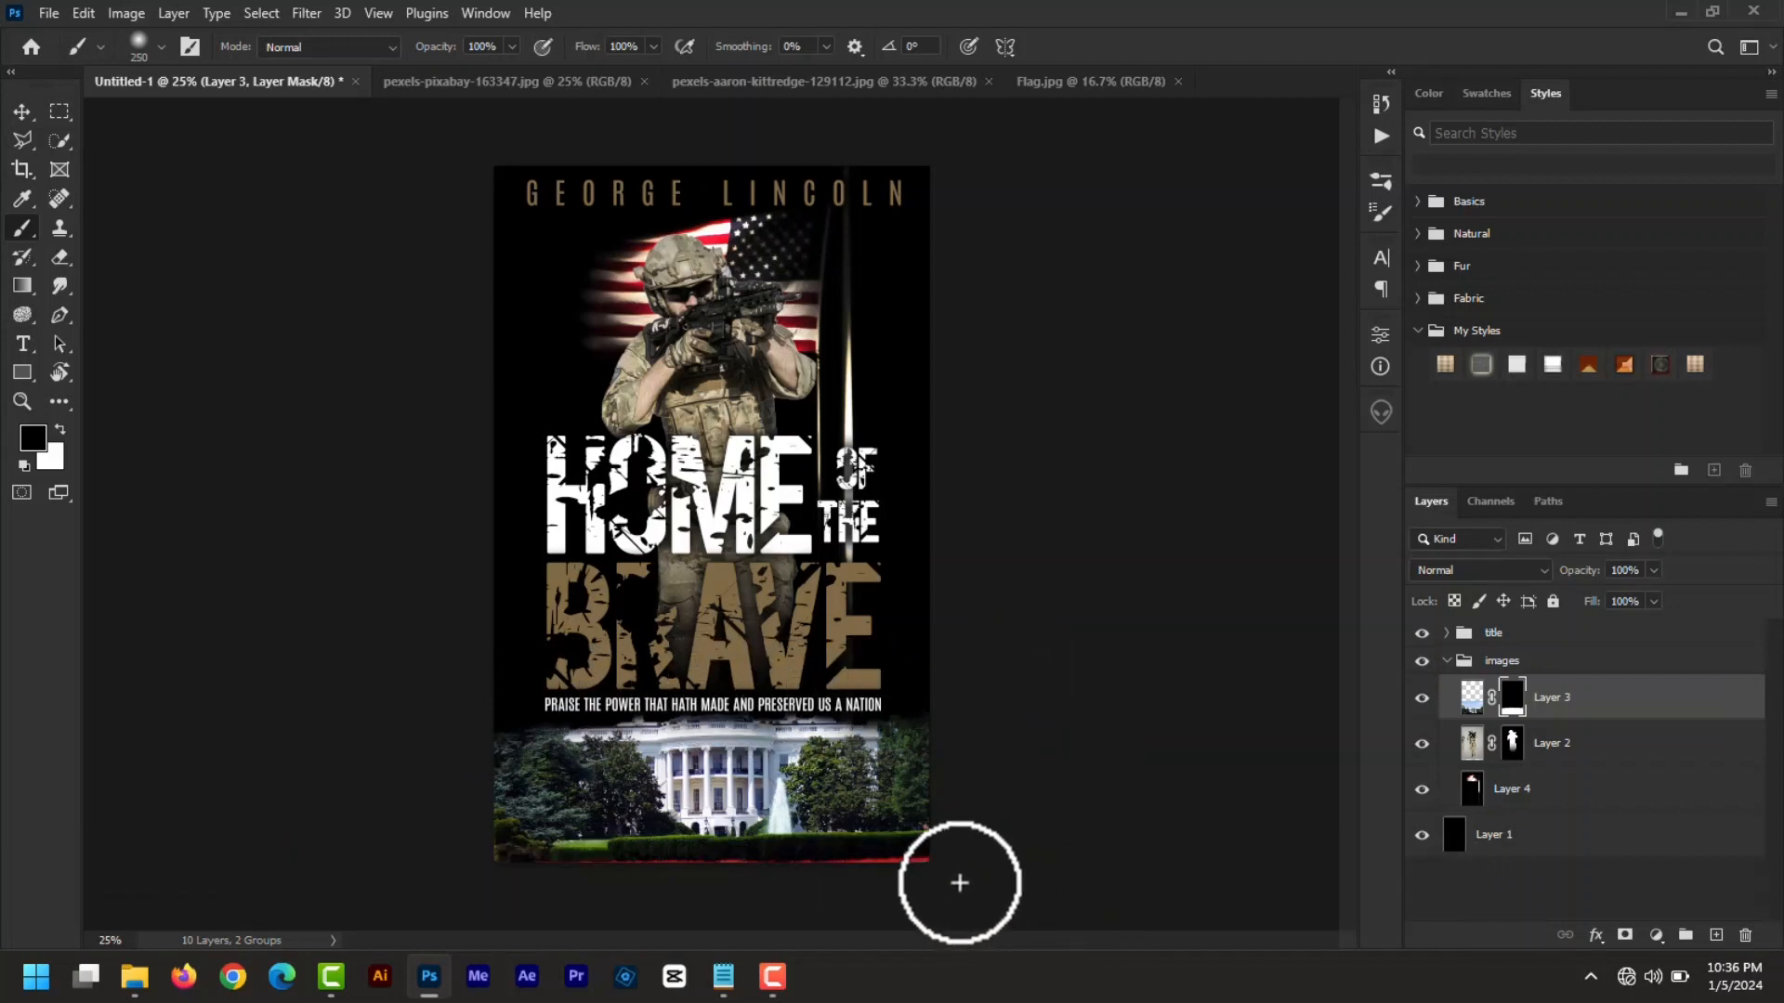
mouse_move(956, 864)
mouse_down()
mouse_move(768, 868)
mouse_move(498, 873)
mouse_up()
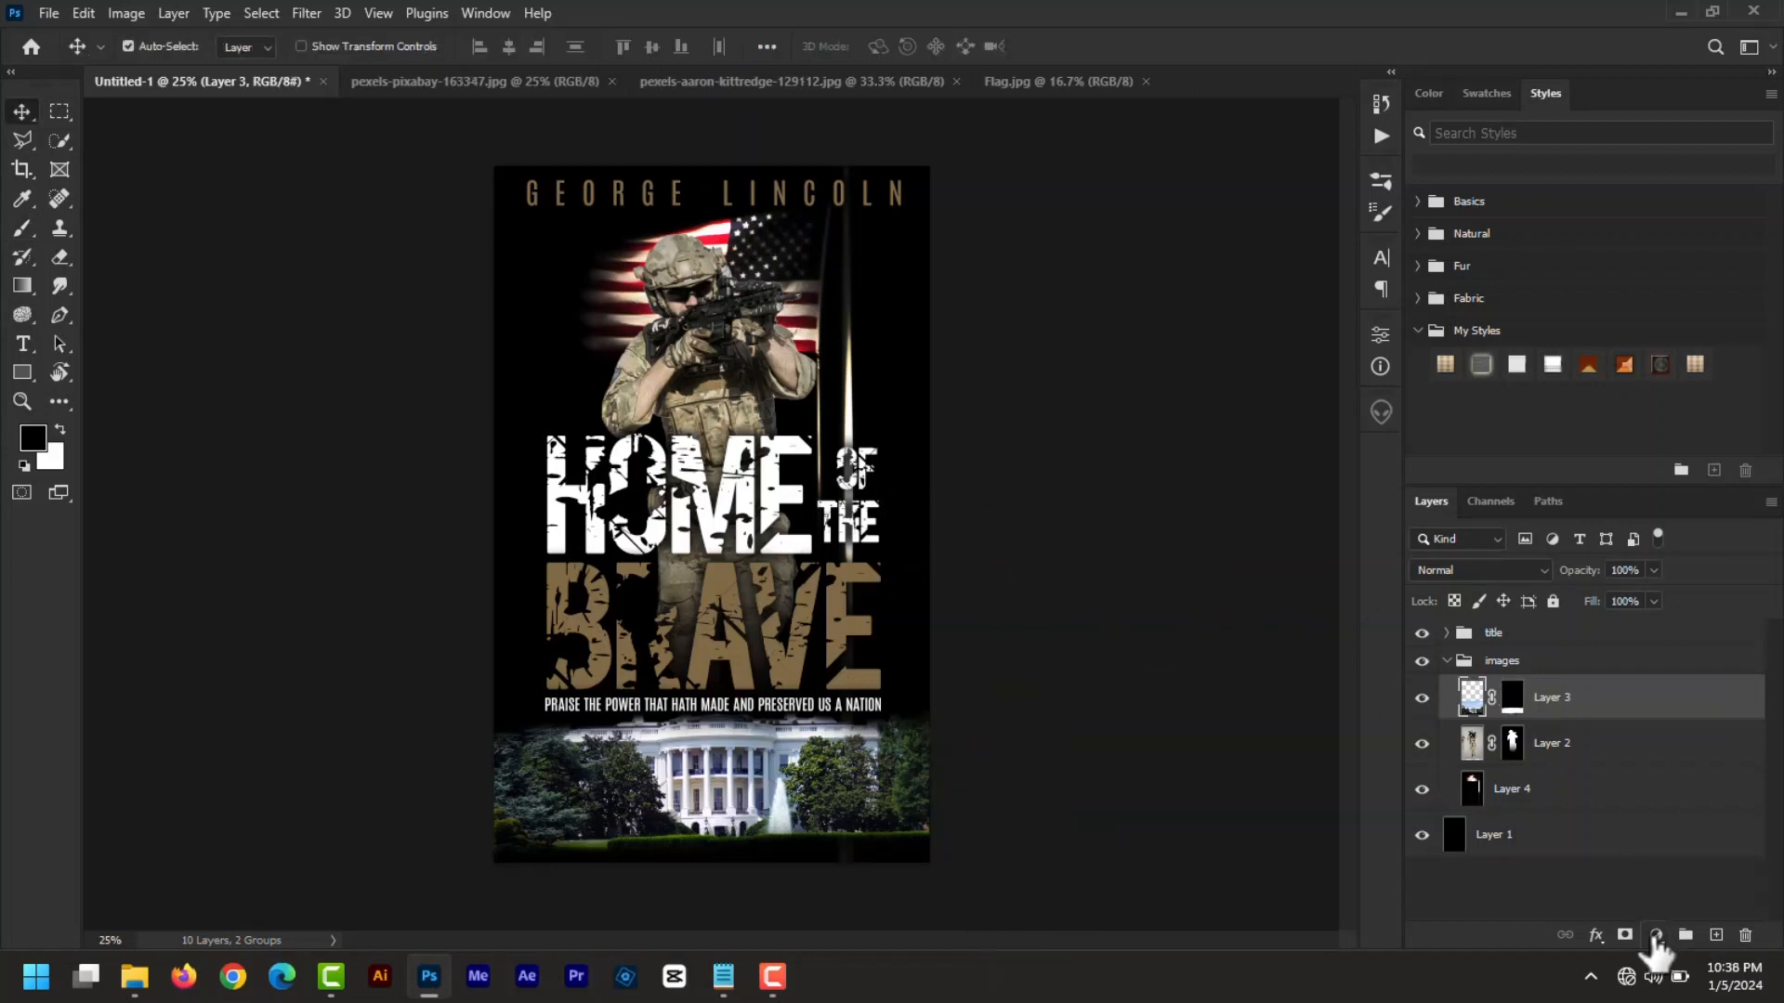
- Add a Curves adjustment layer with the curve pulled down to darken the images
click(1657, 936)
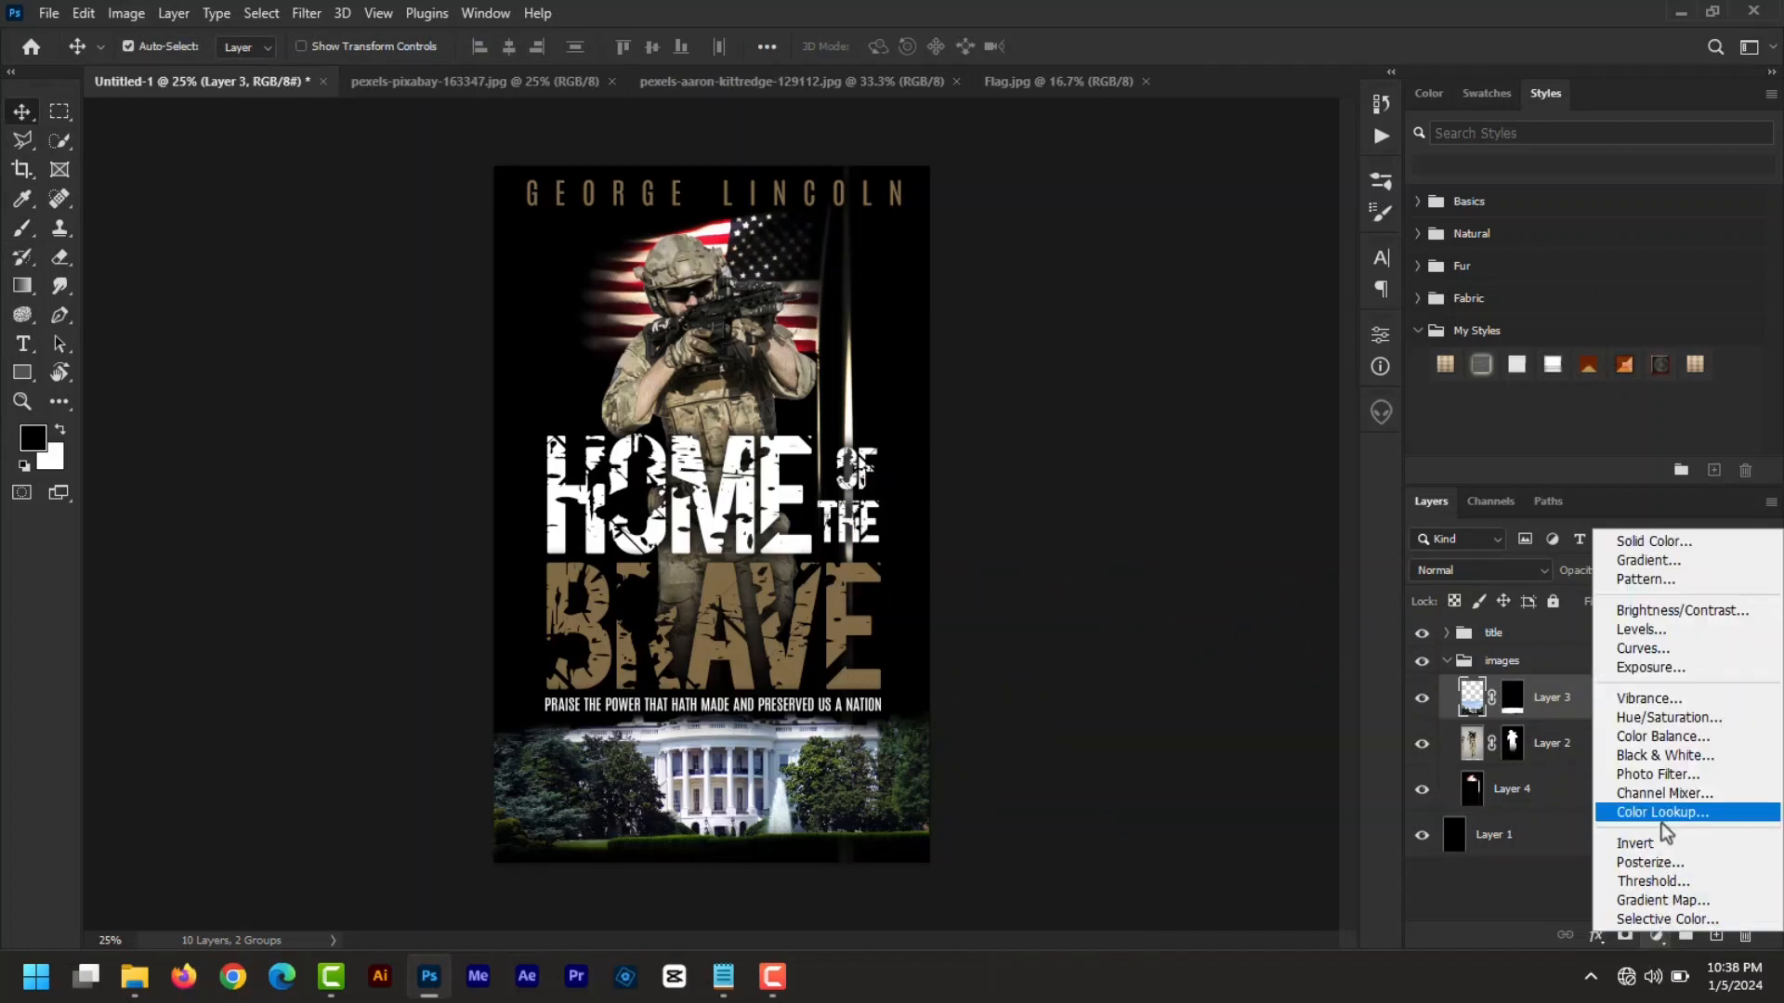
click(1668, 655)
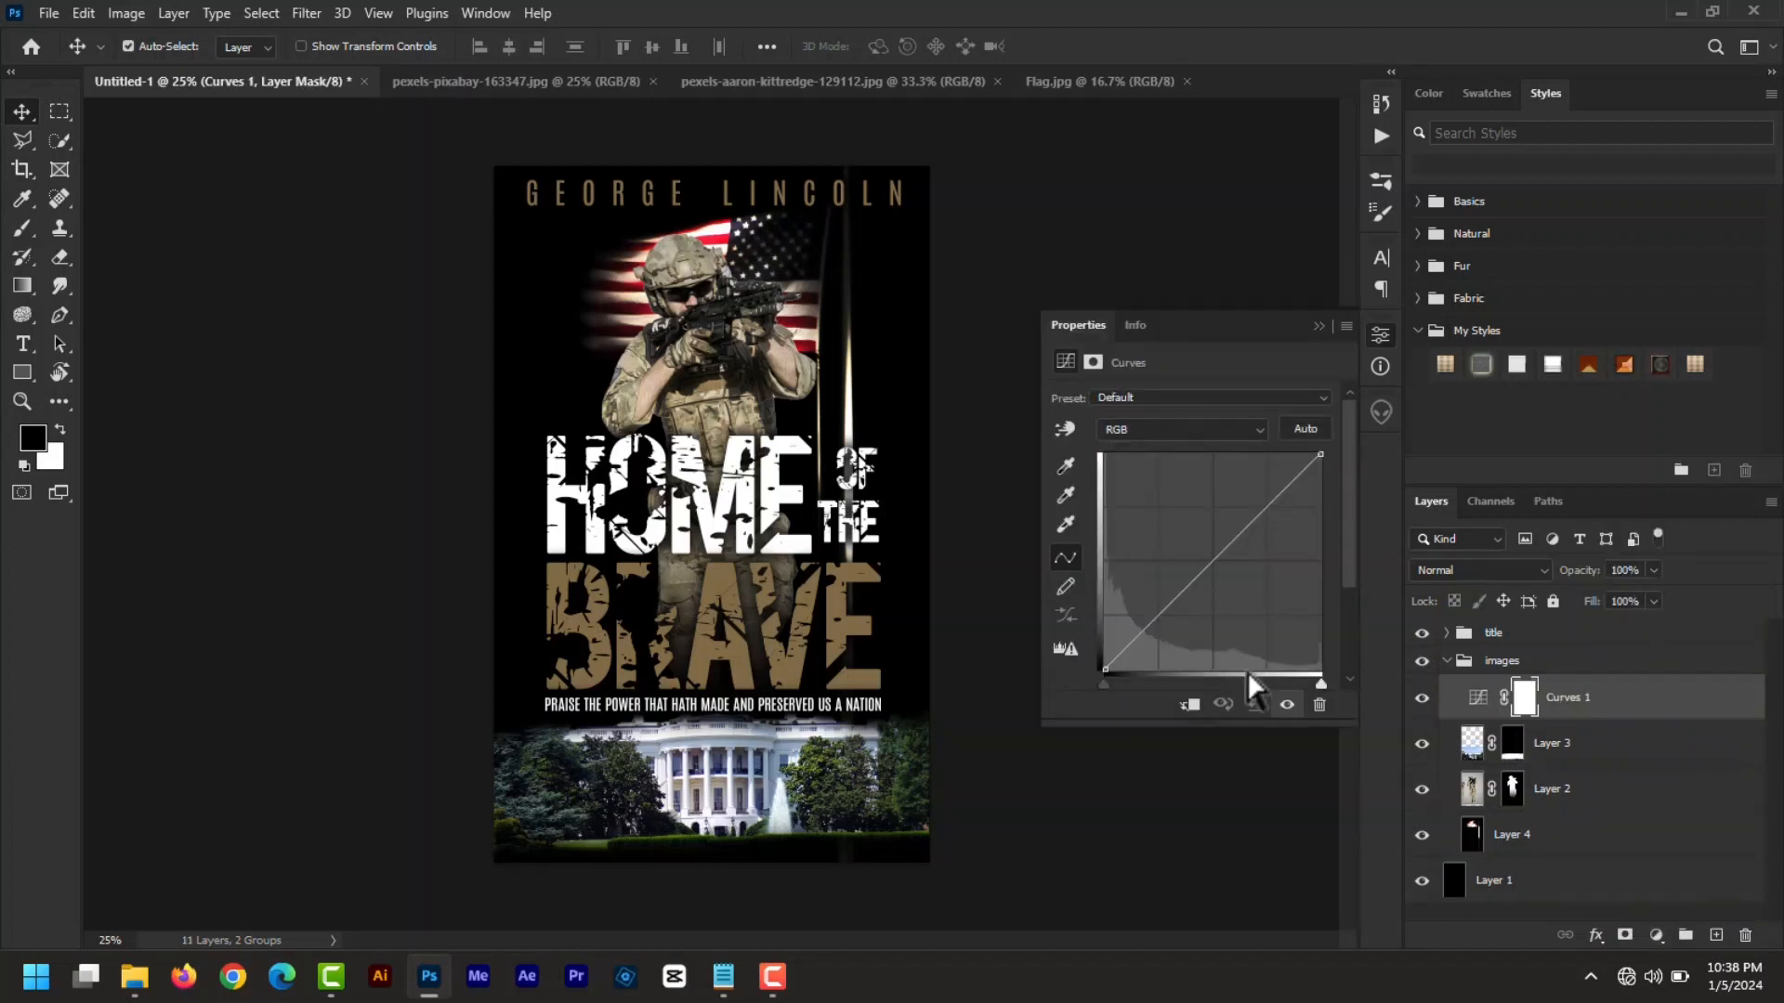
click(1181, 597)
drag(1181, 597, 1193, 609)
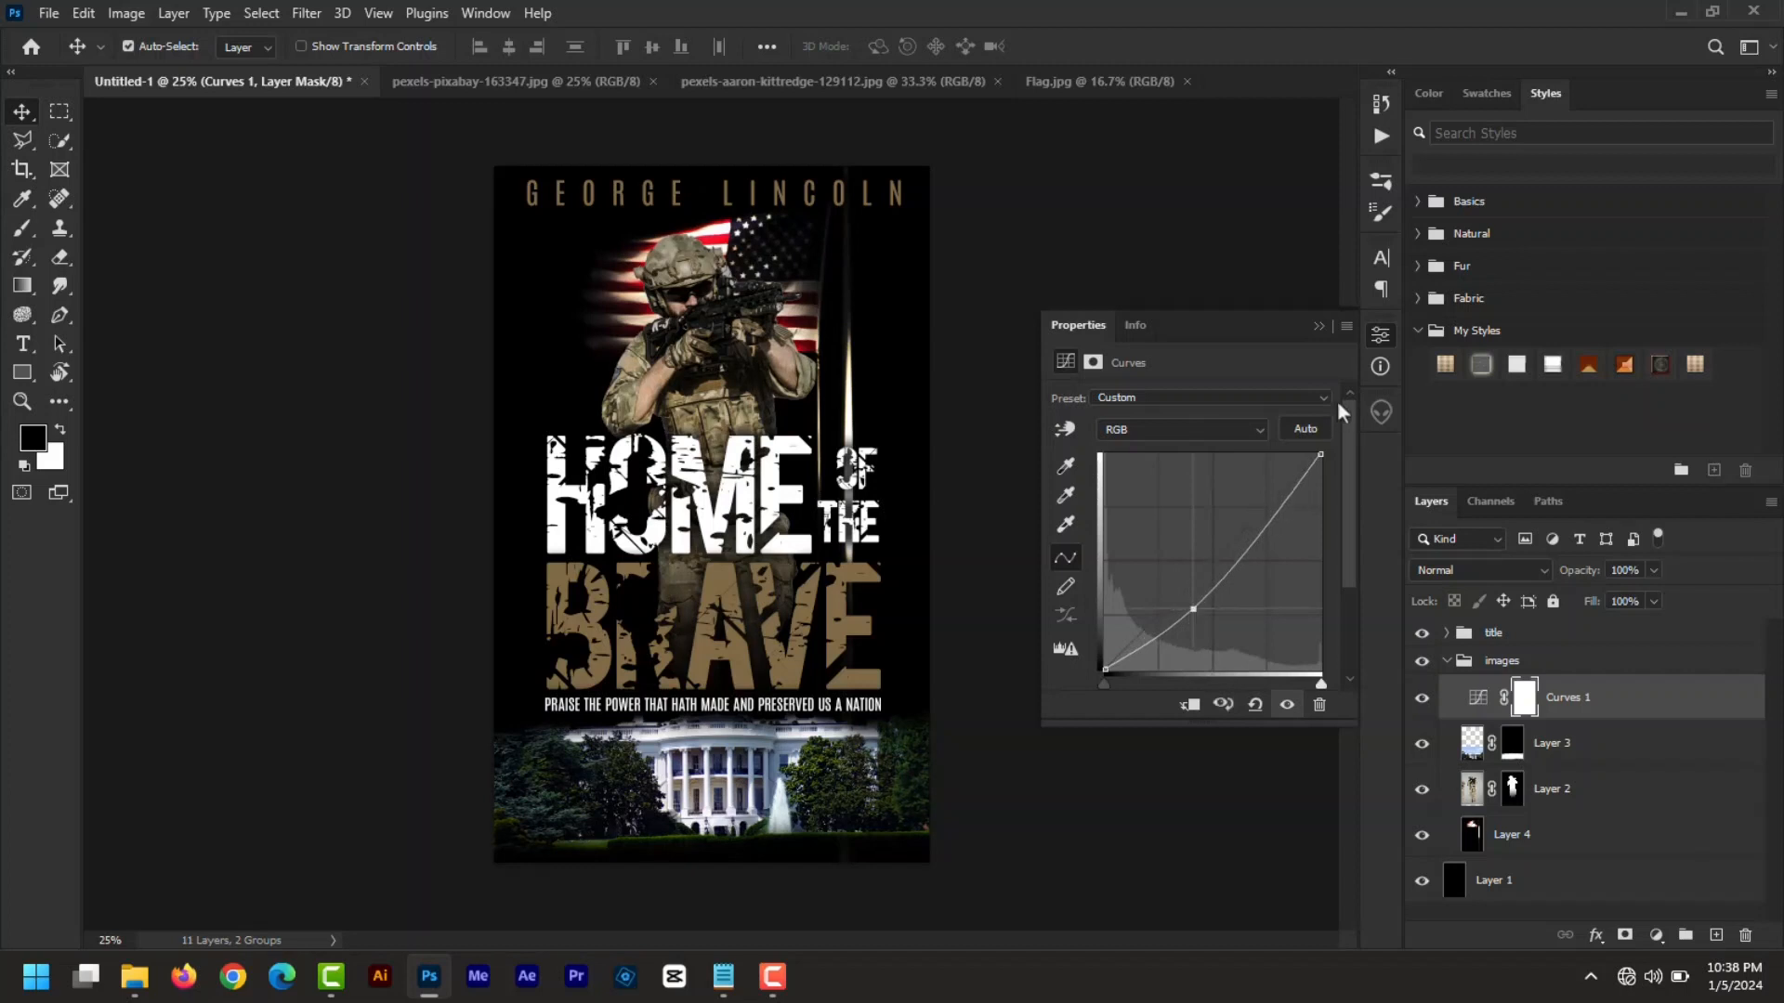
click(1314, 322)
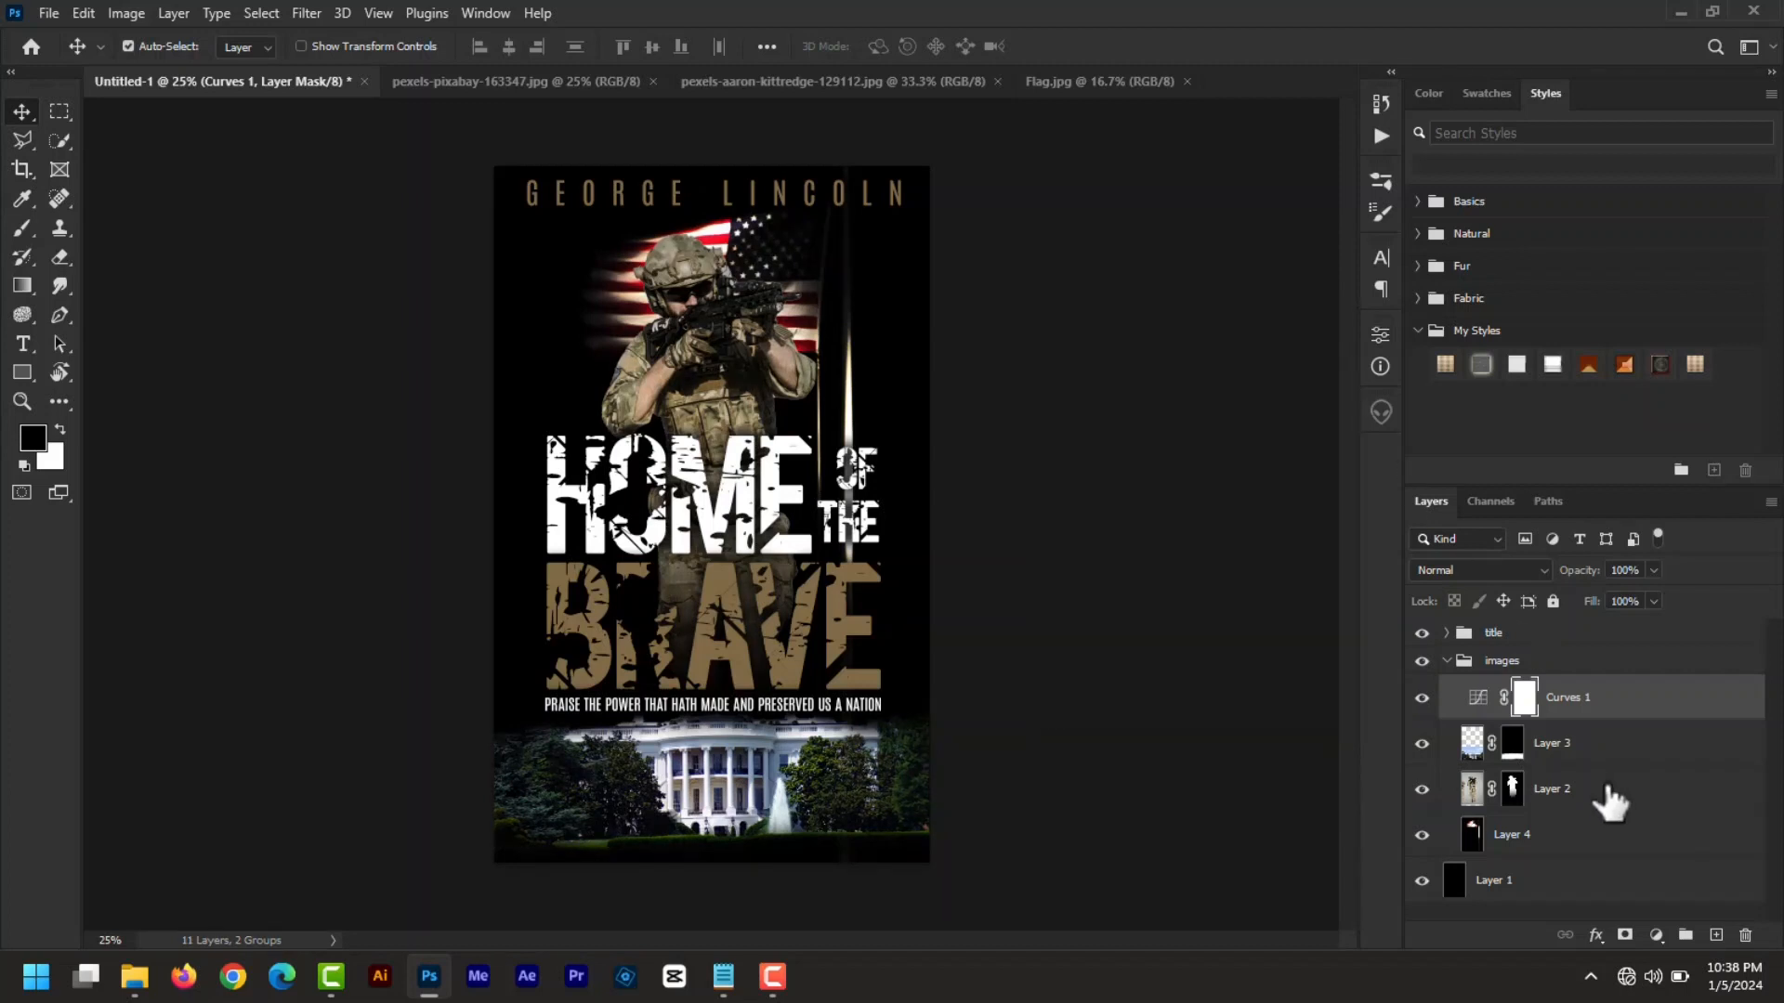
- Add a Levels adjustment layer with output white lowered to 222, comparing with Curves hidden
click(1657, 934)
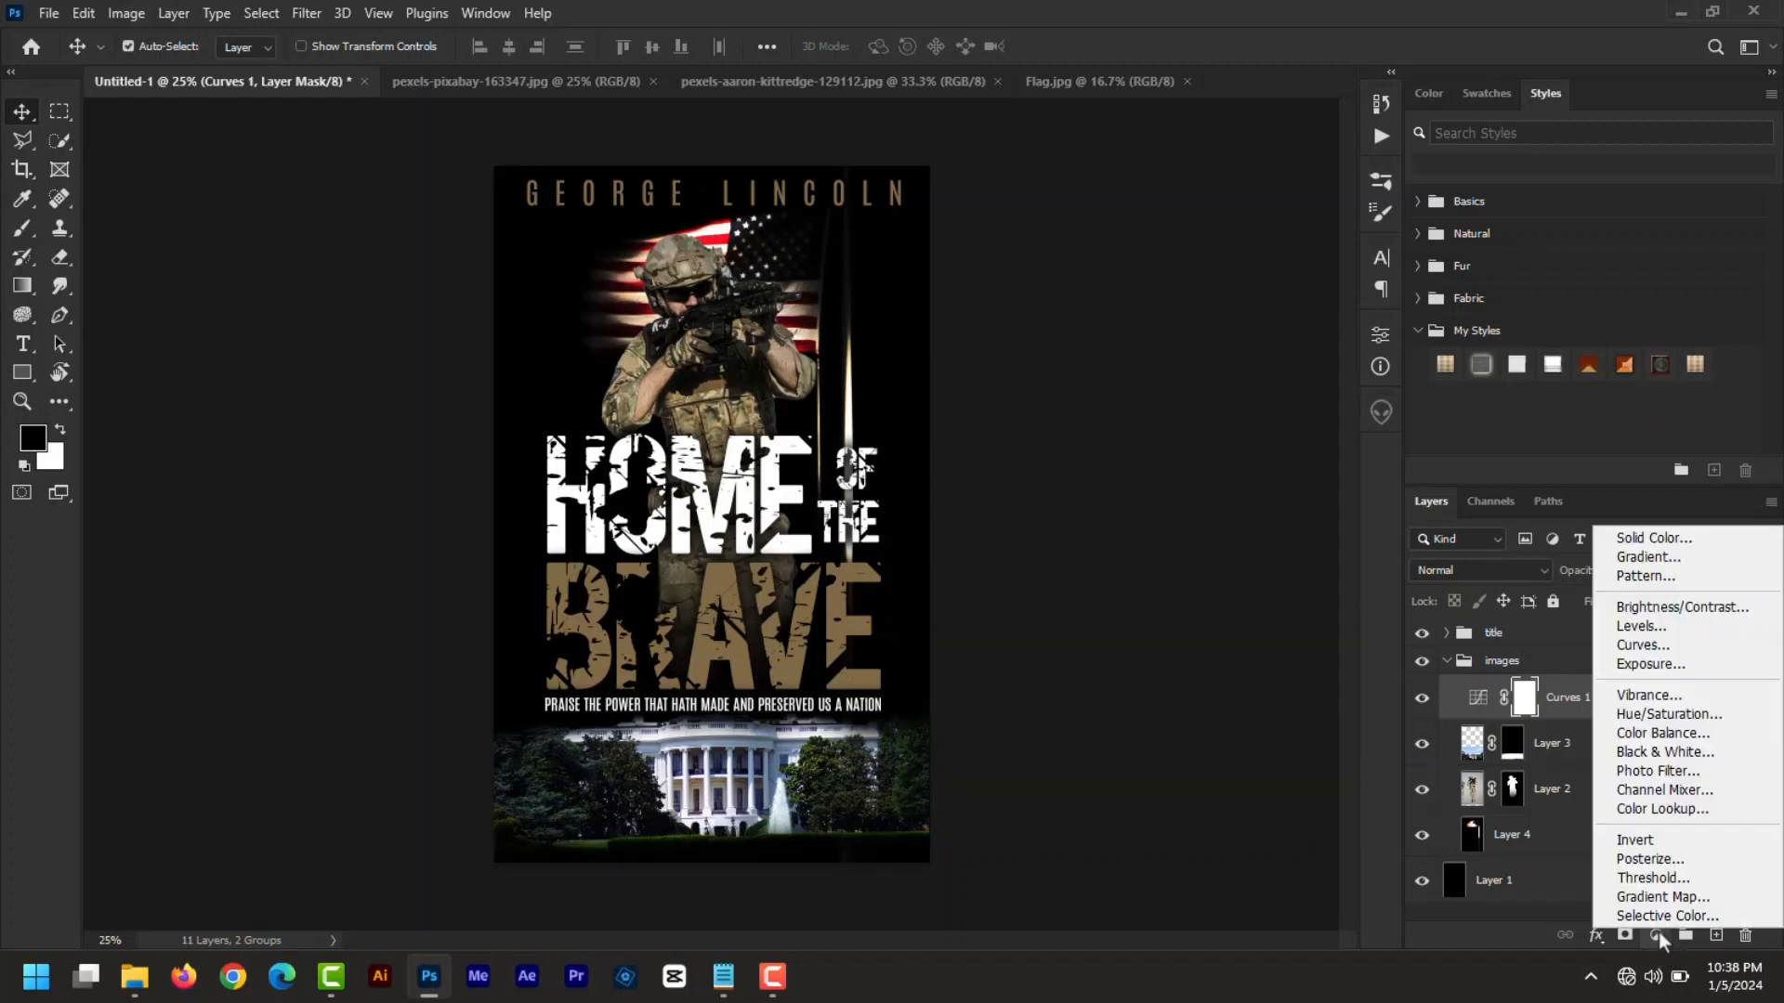
click(1647, 627)
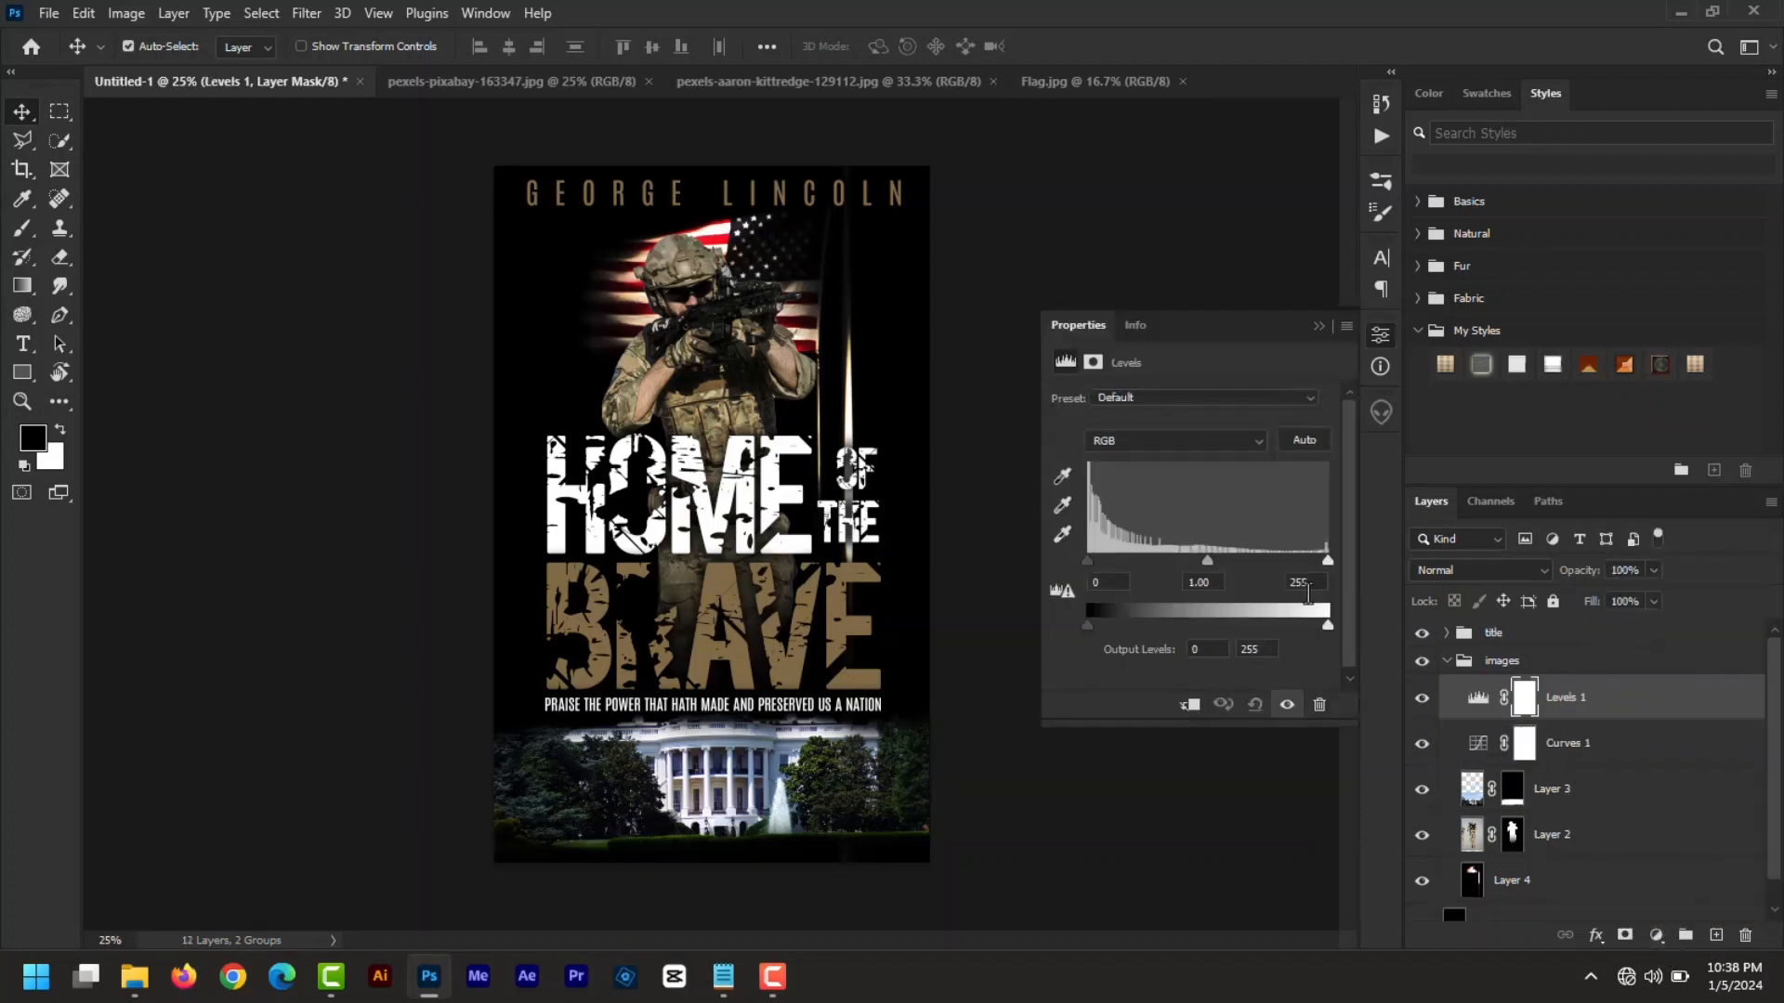
mouse_move(1327, 625)
mouse_down()
mouse_move(1298, 639)
mouse_move(1322, 643)
mouse_up()
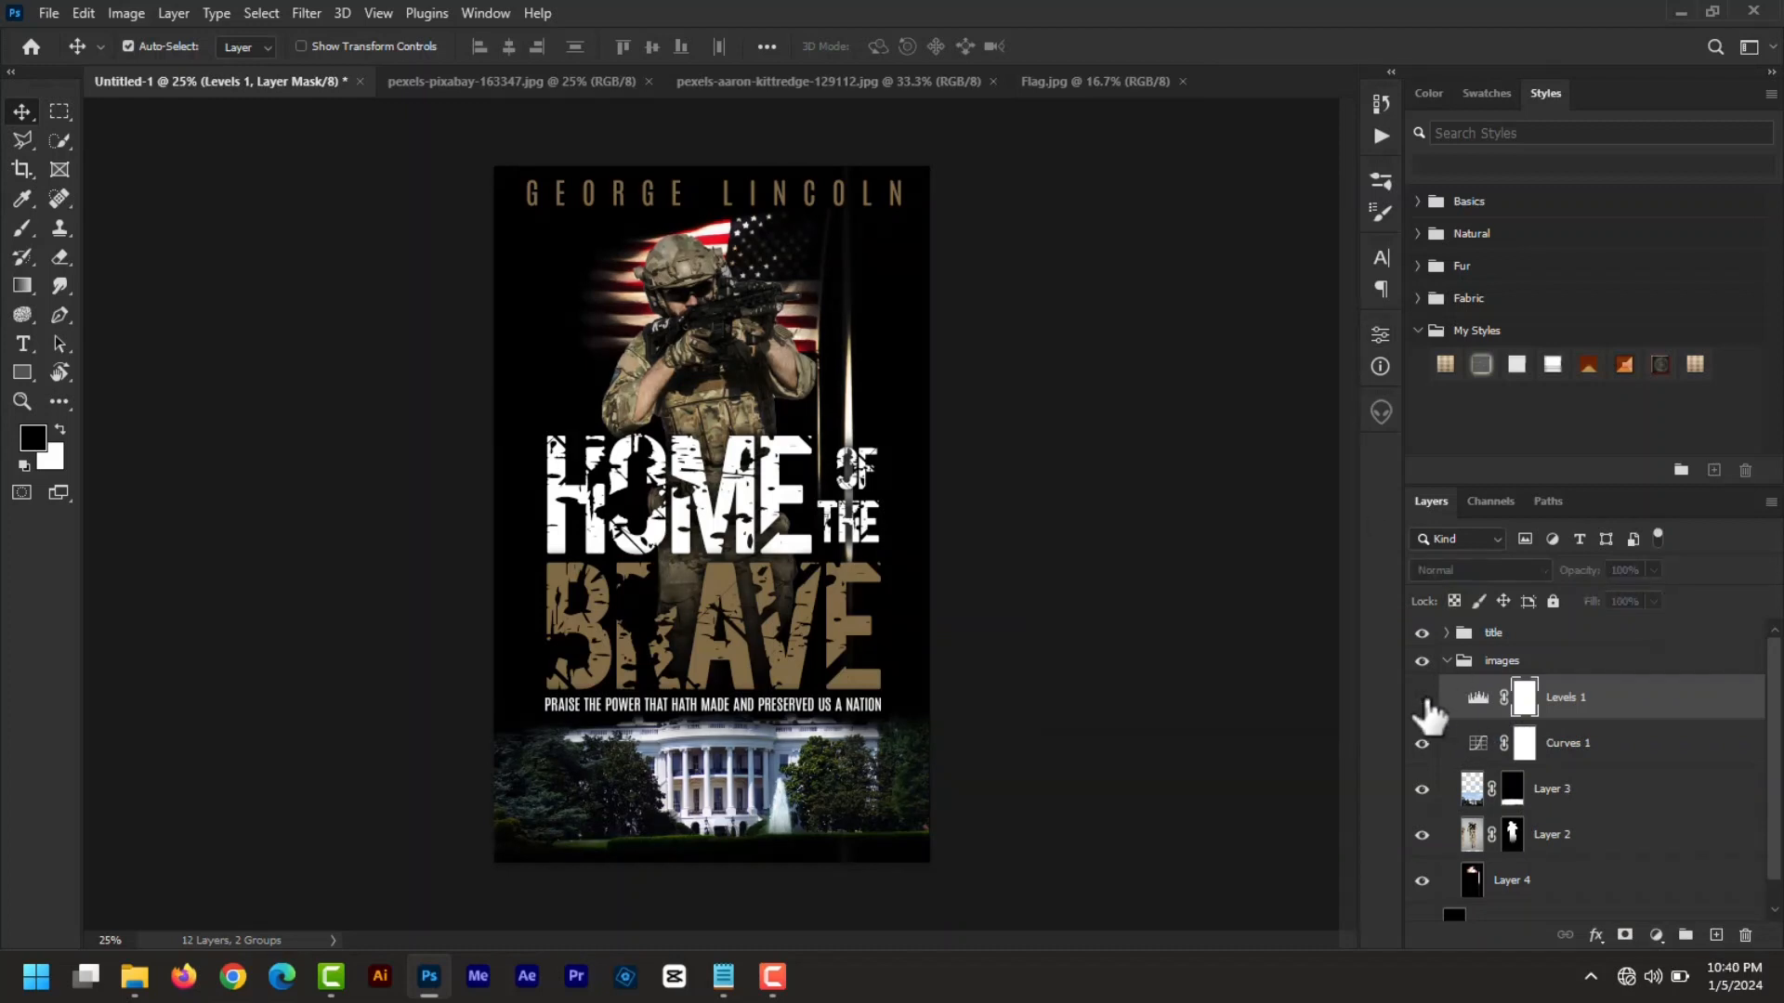
click(1422, 748)
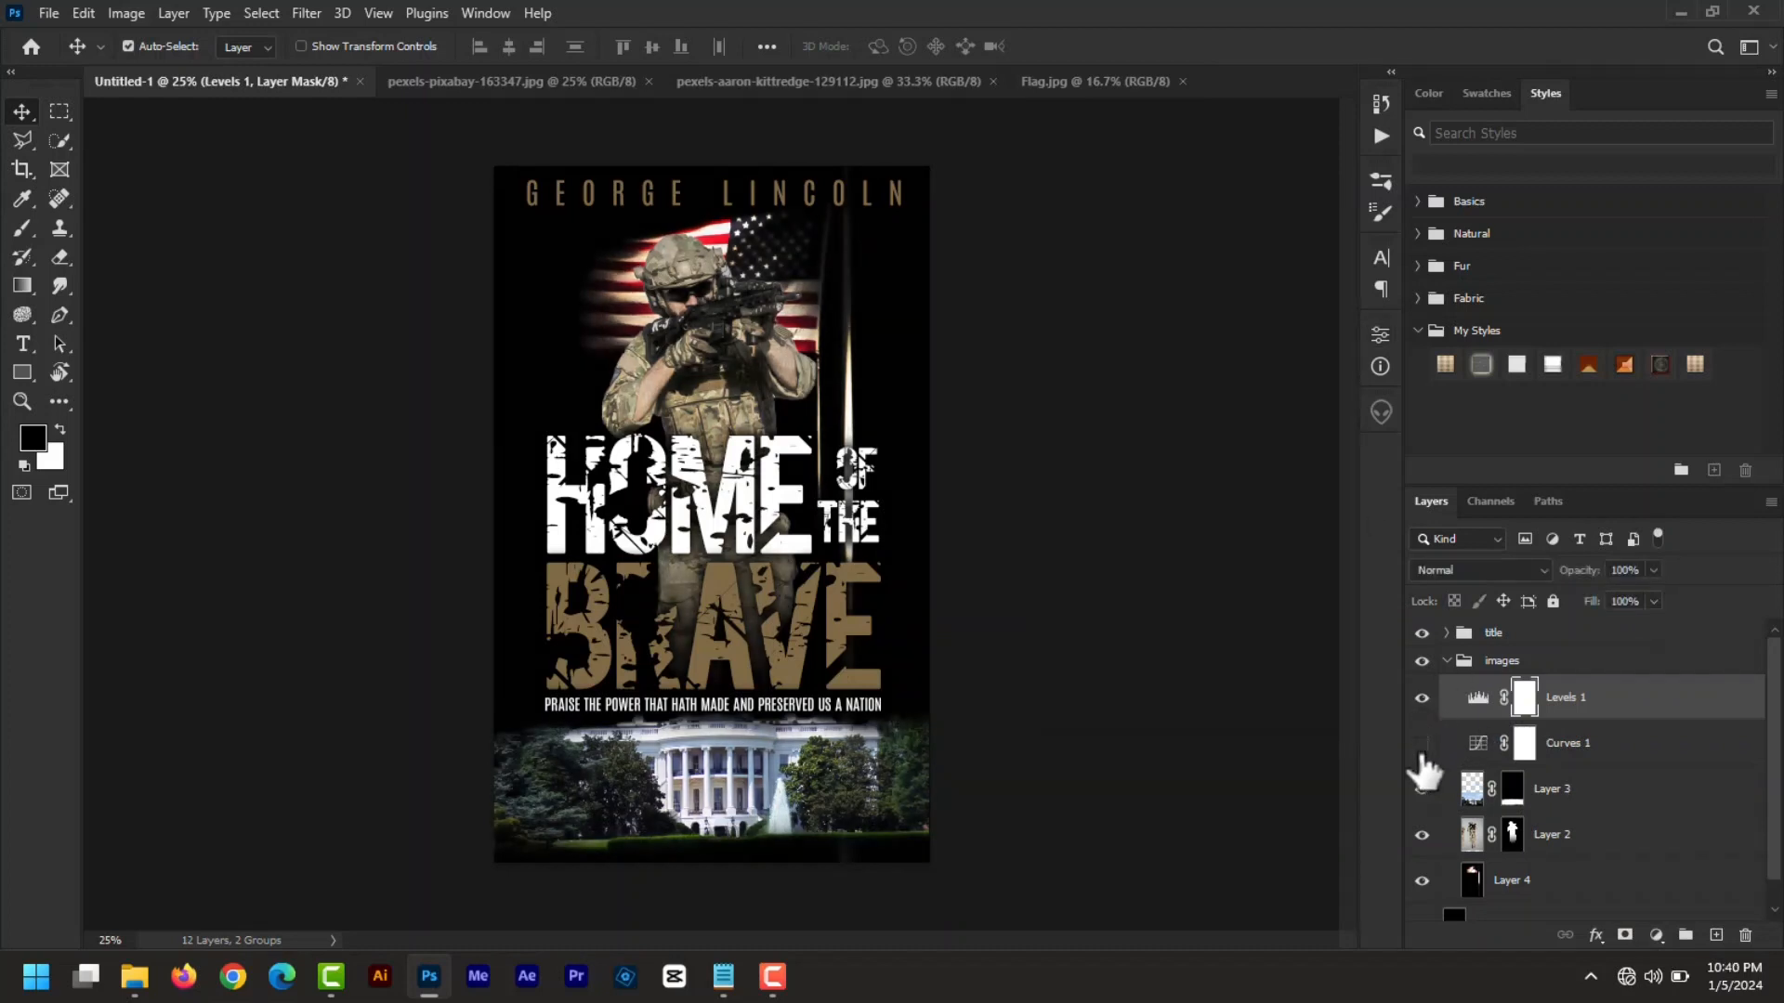
click(1422, 746)
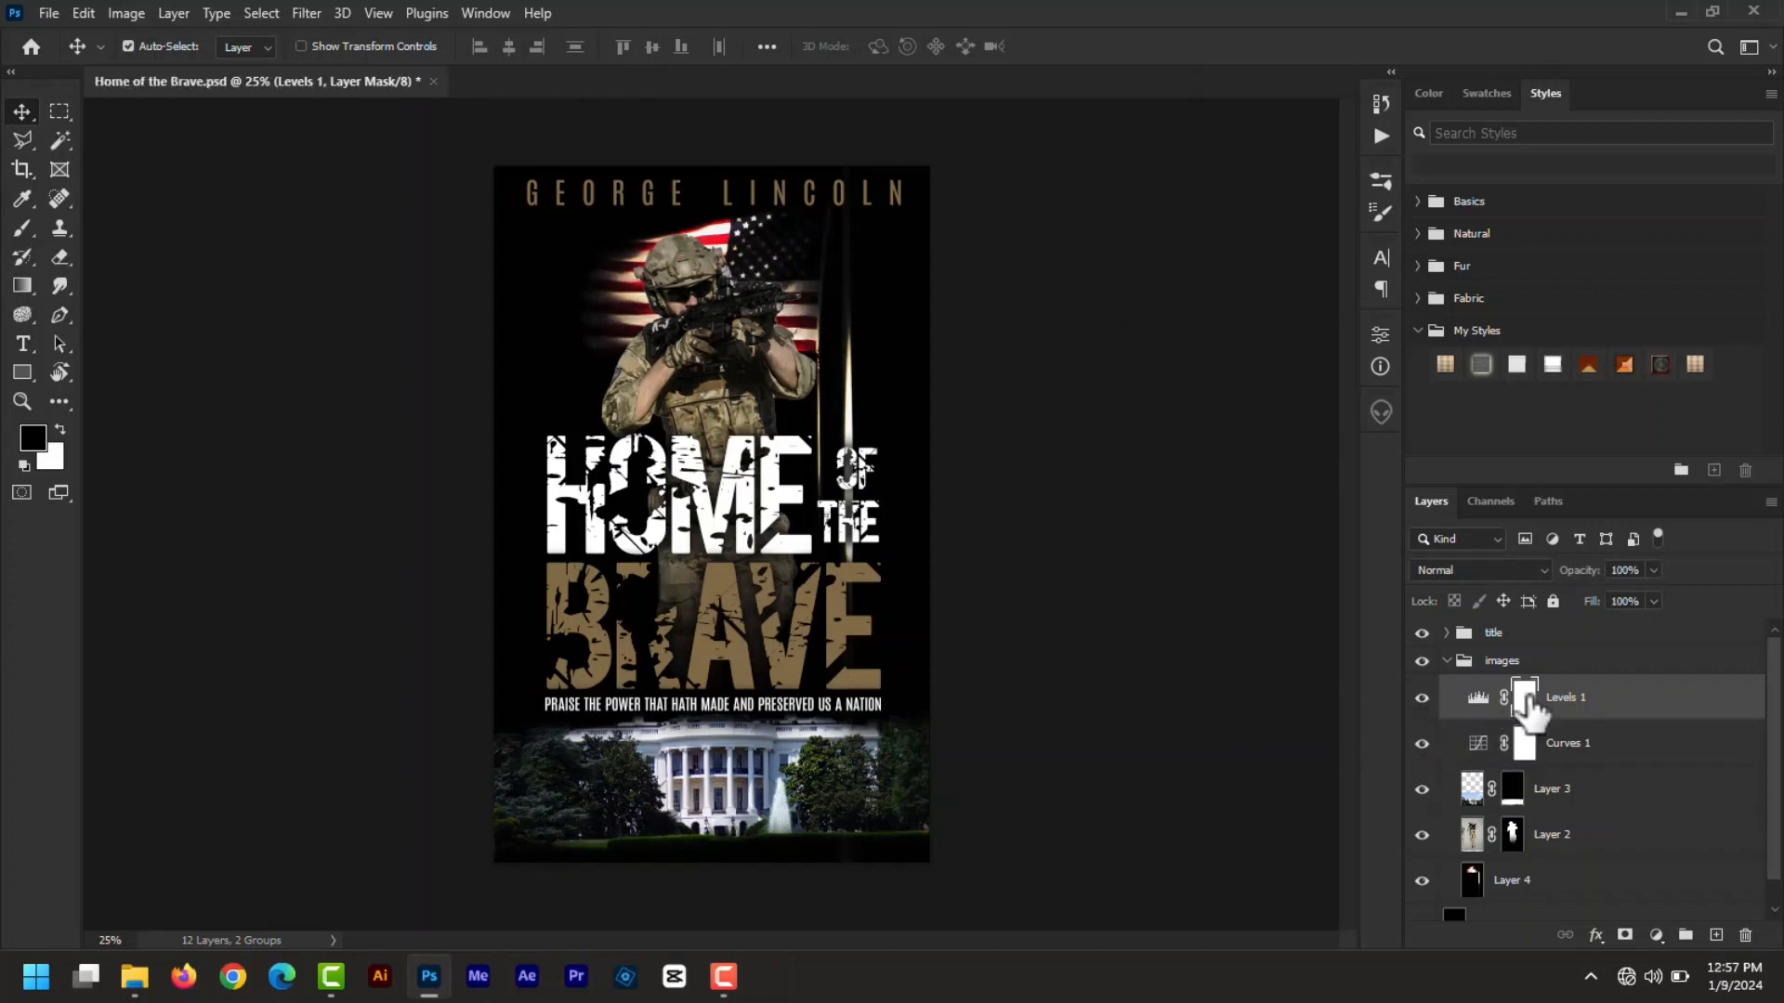
- Add a Vibrance adjustment layer at +100 and compare the colours before and after
click(1656, 936)
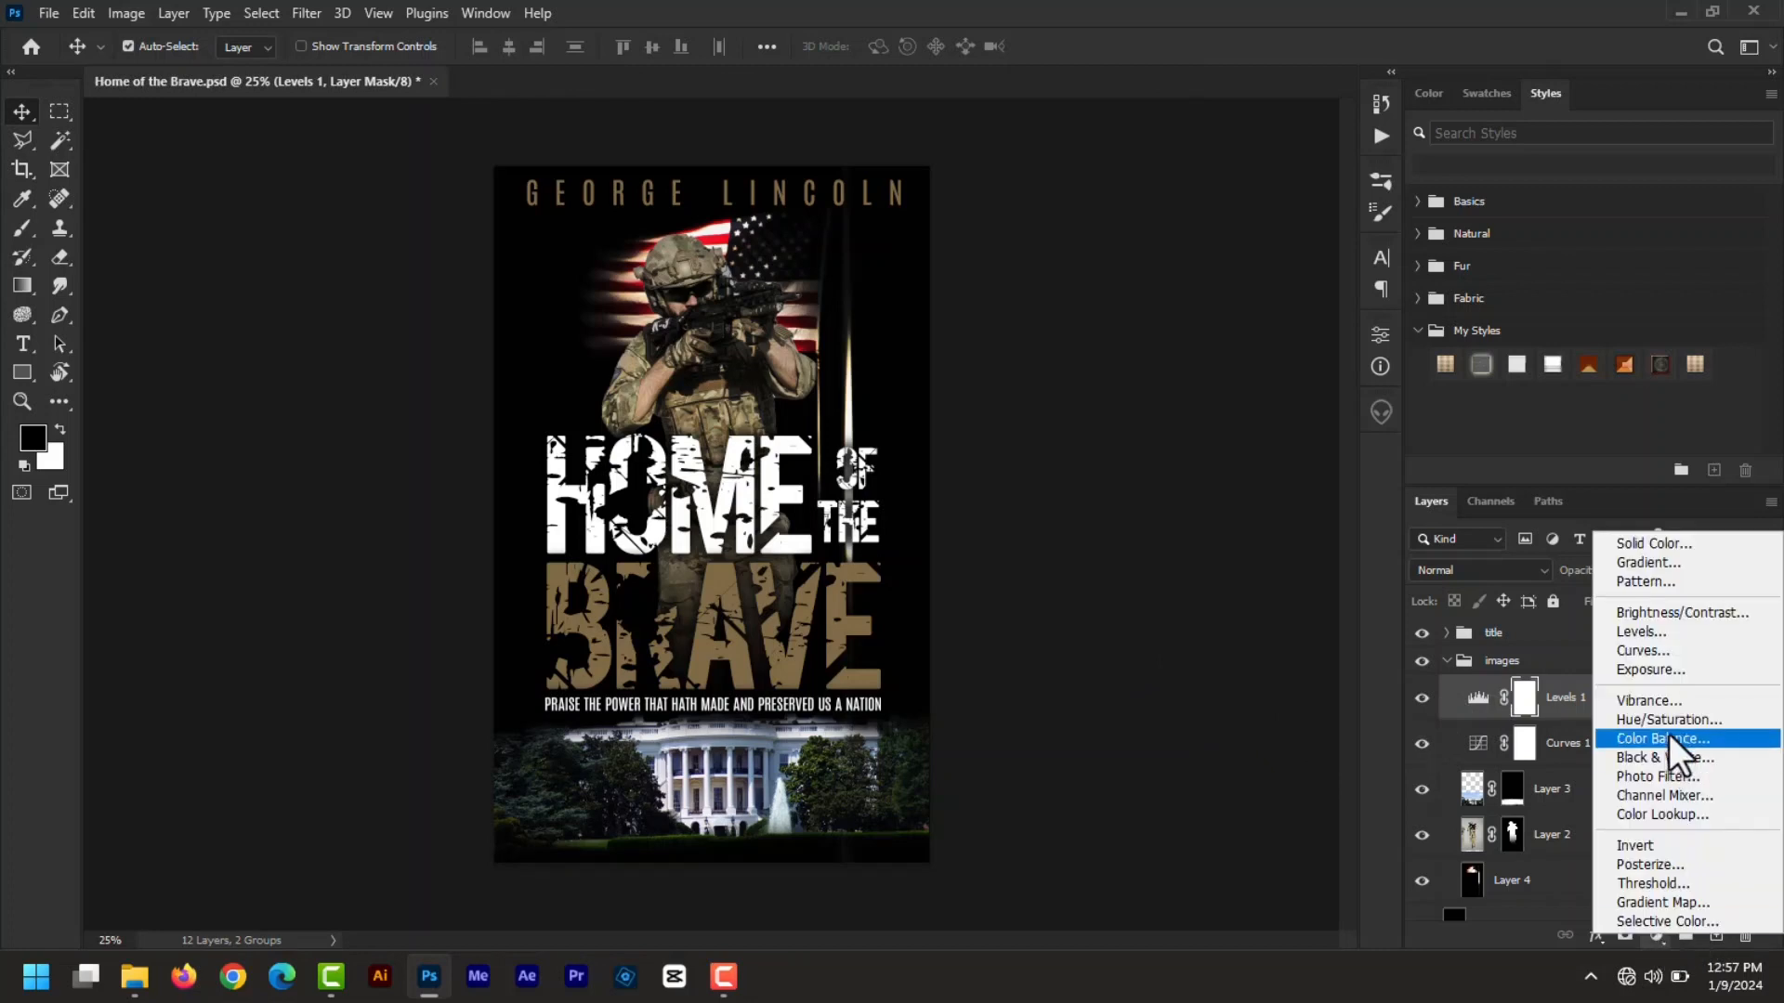
click(1669, 699)
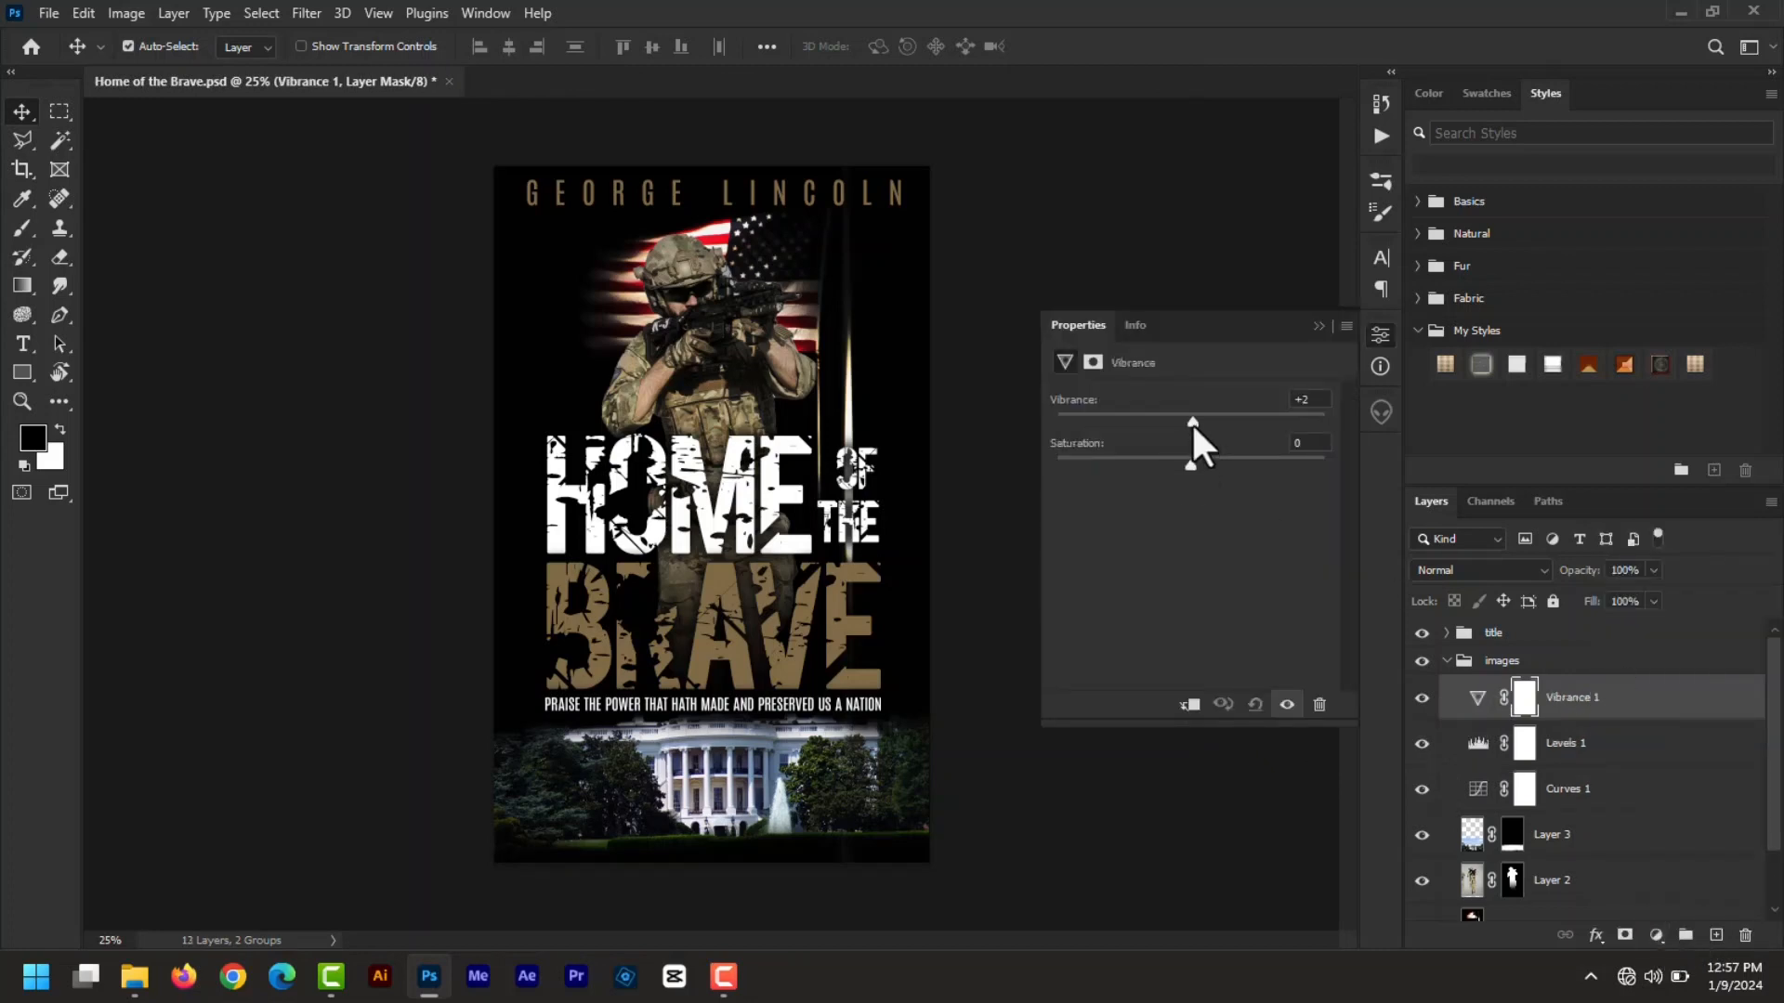
drag(1191, 421, 1289, 432)
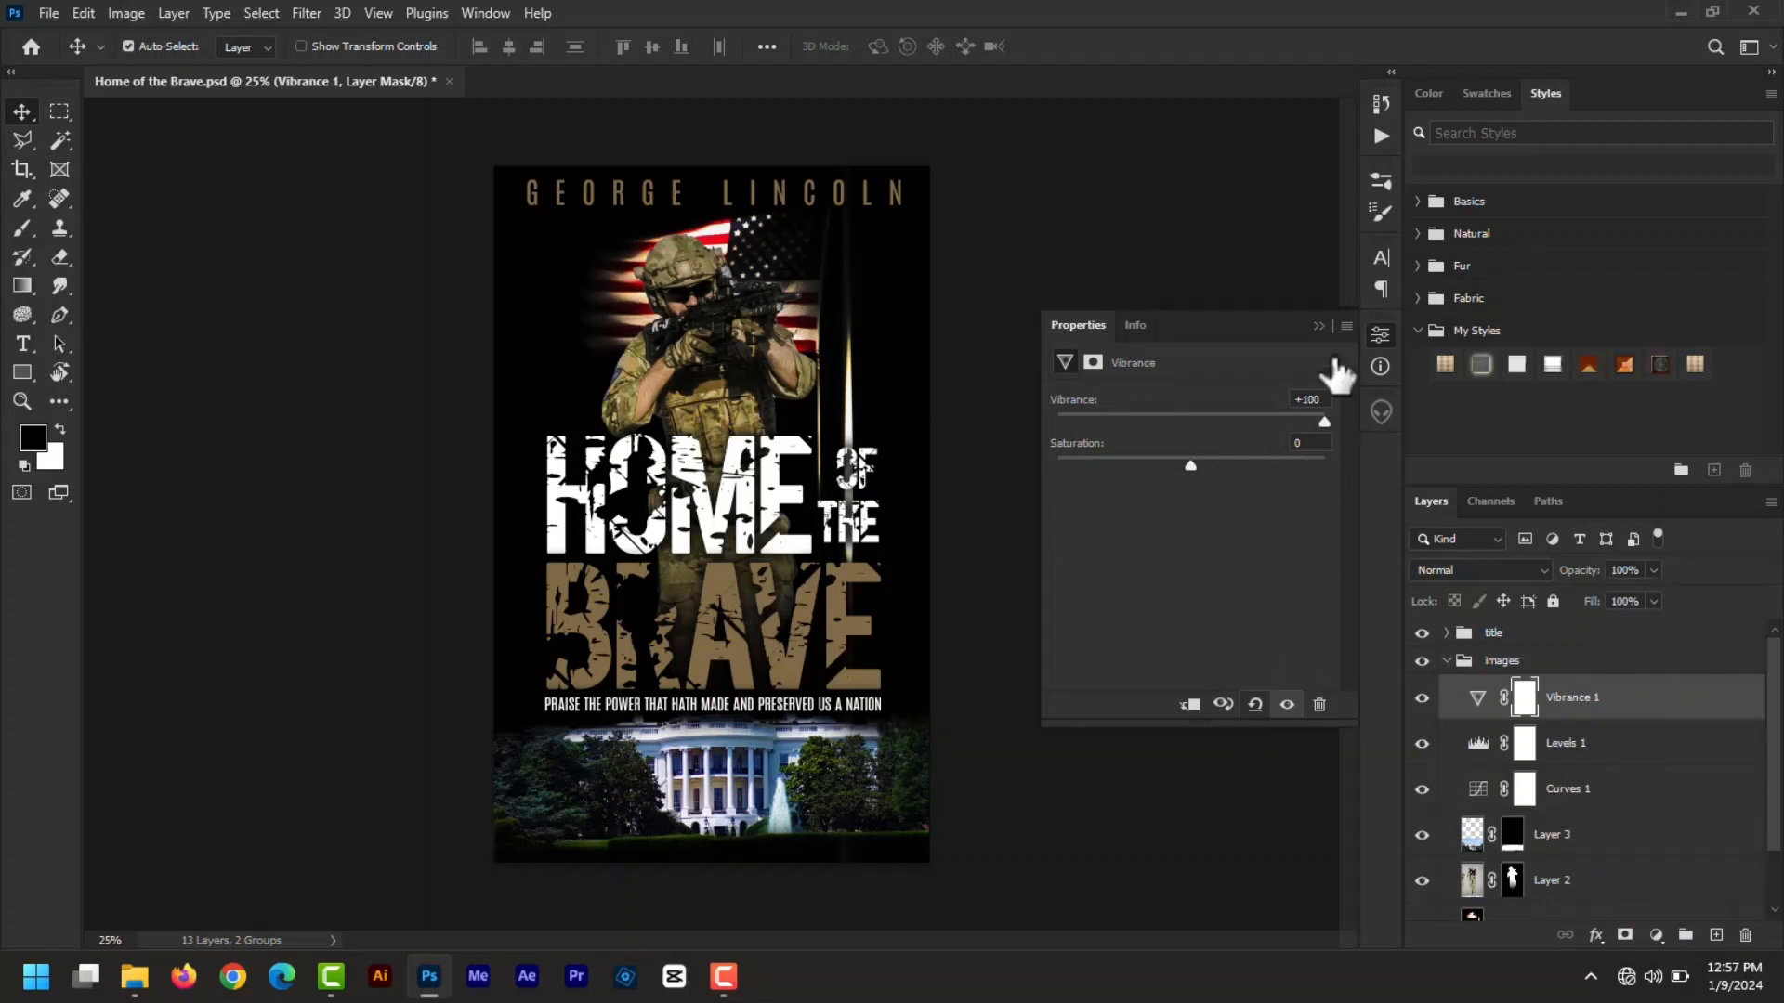
click(1318, 326)
click(1422, 698)
click(1421, 698)
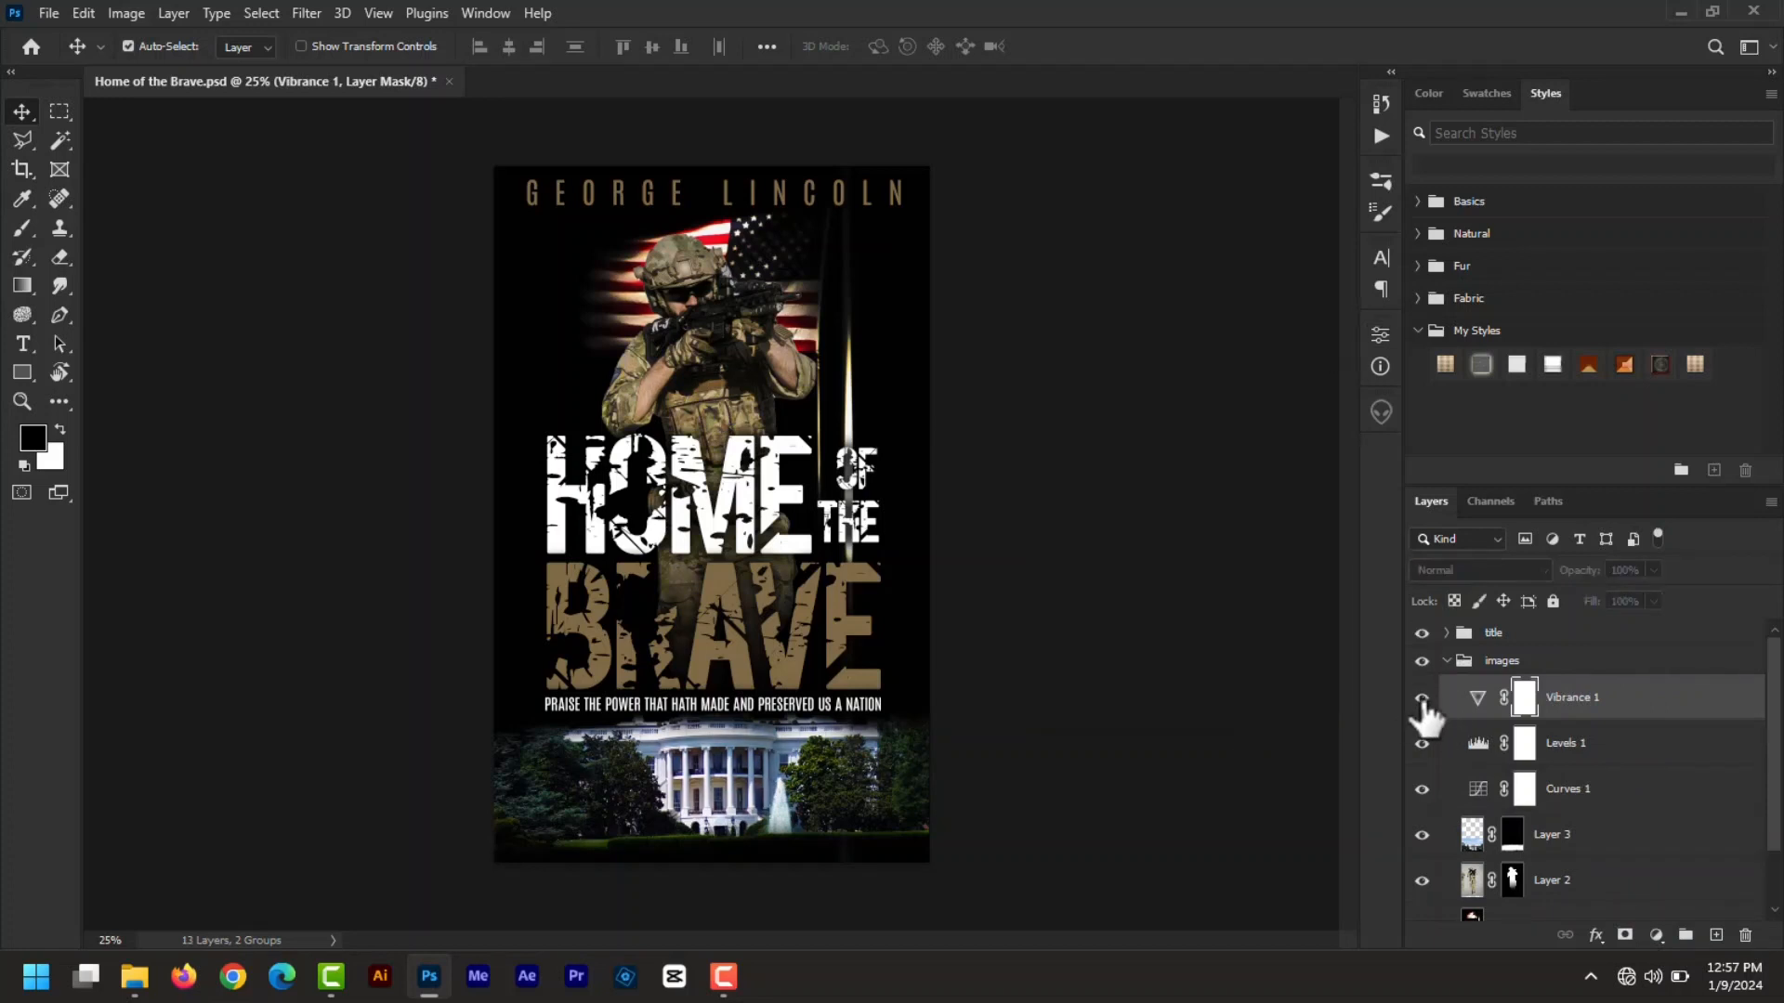
click(1422, 698)
click(1423, 699)
click(1422, 700)
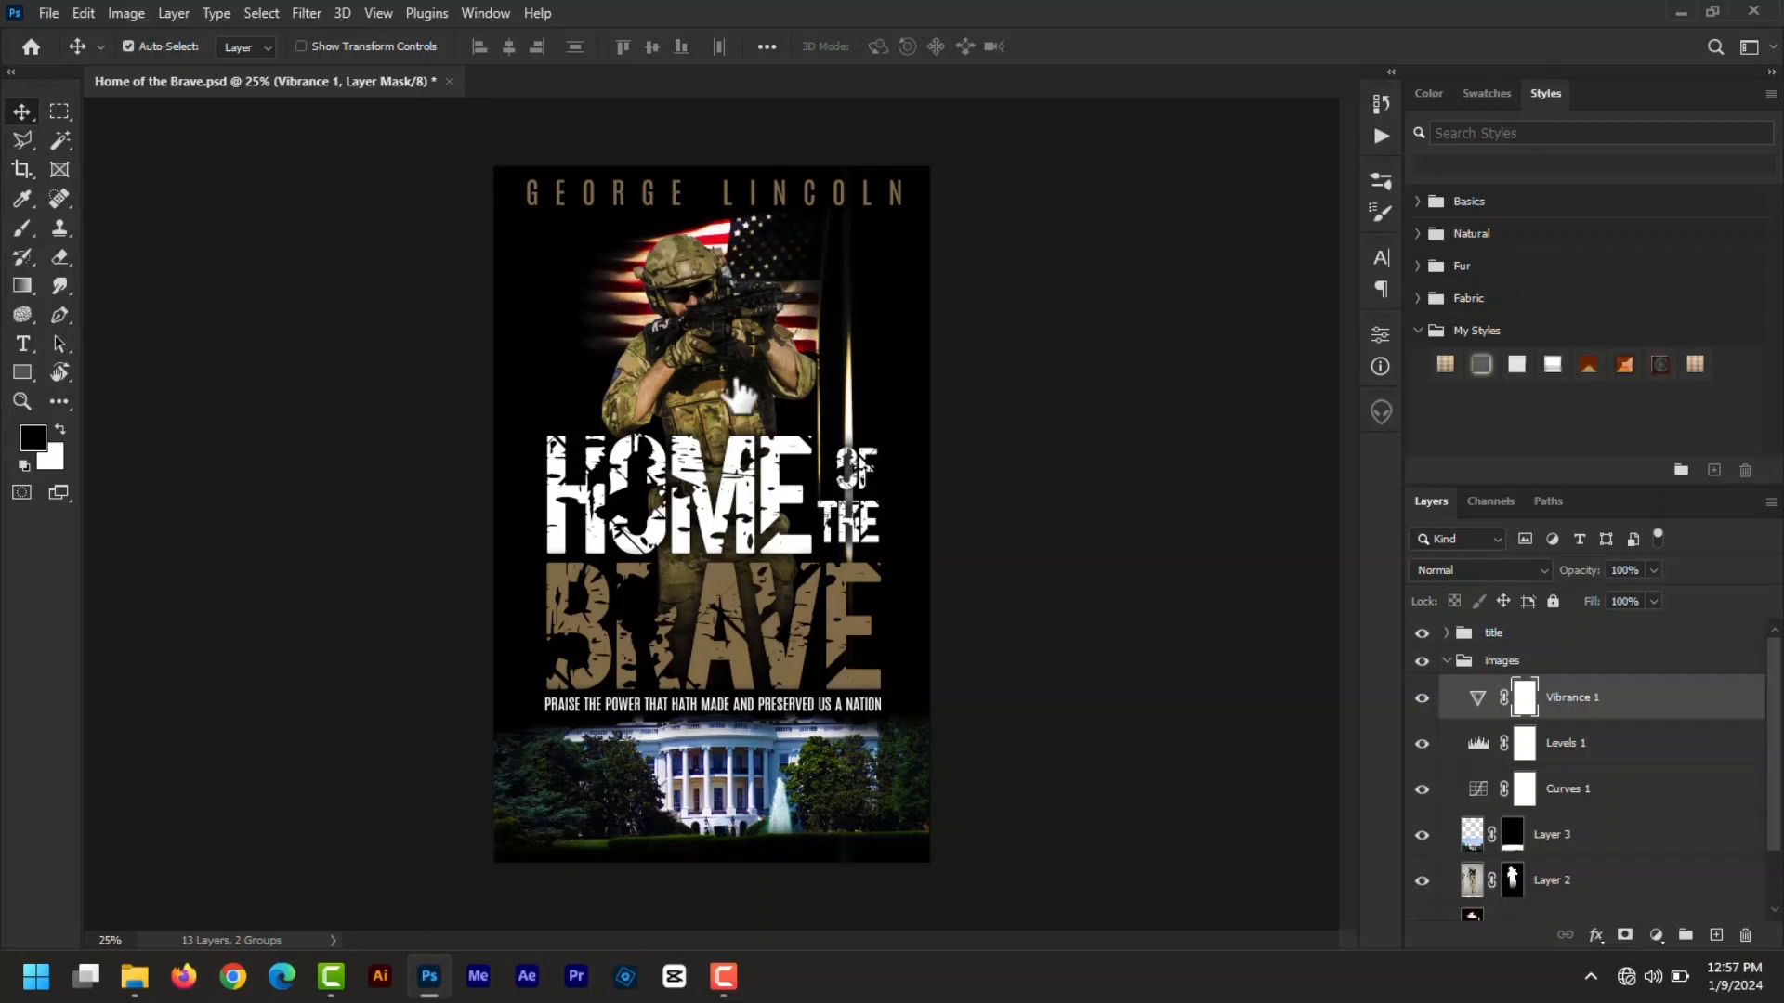
click(43, 13)
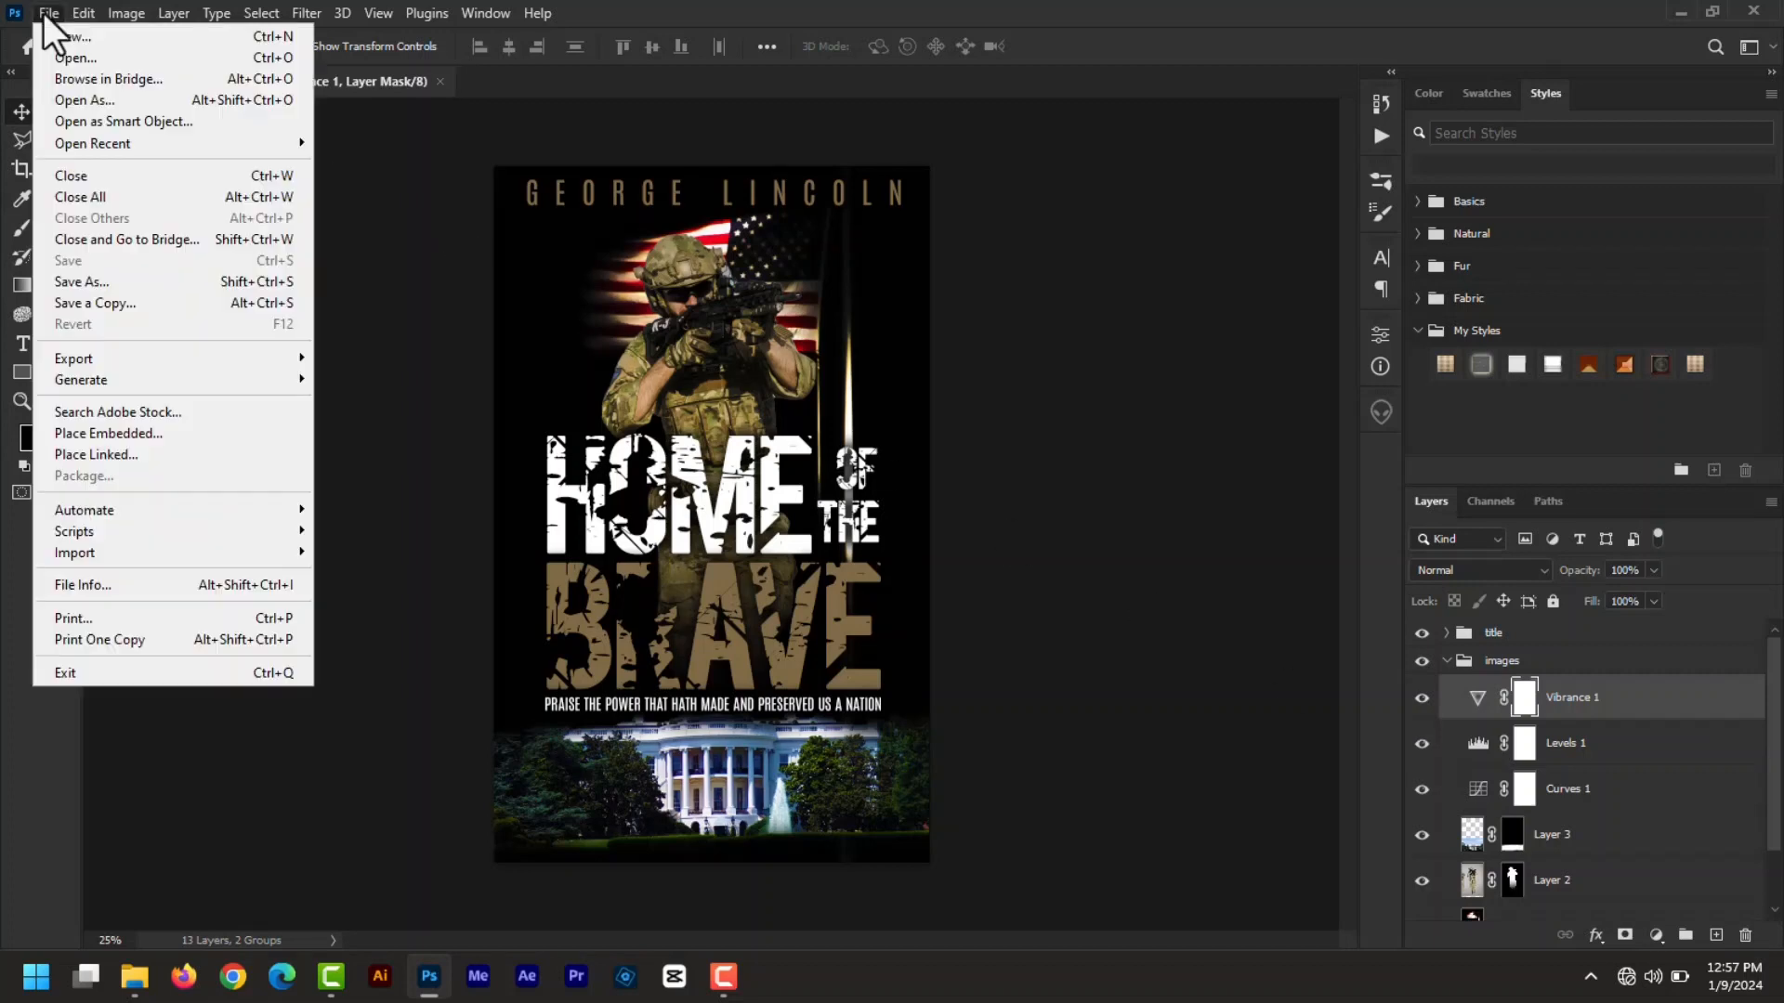
- Save the cover as the JPEG 'Home of the Brave cover.jpg', accepting the default quality options
click(111, 280)
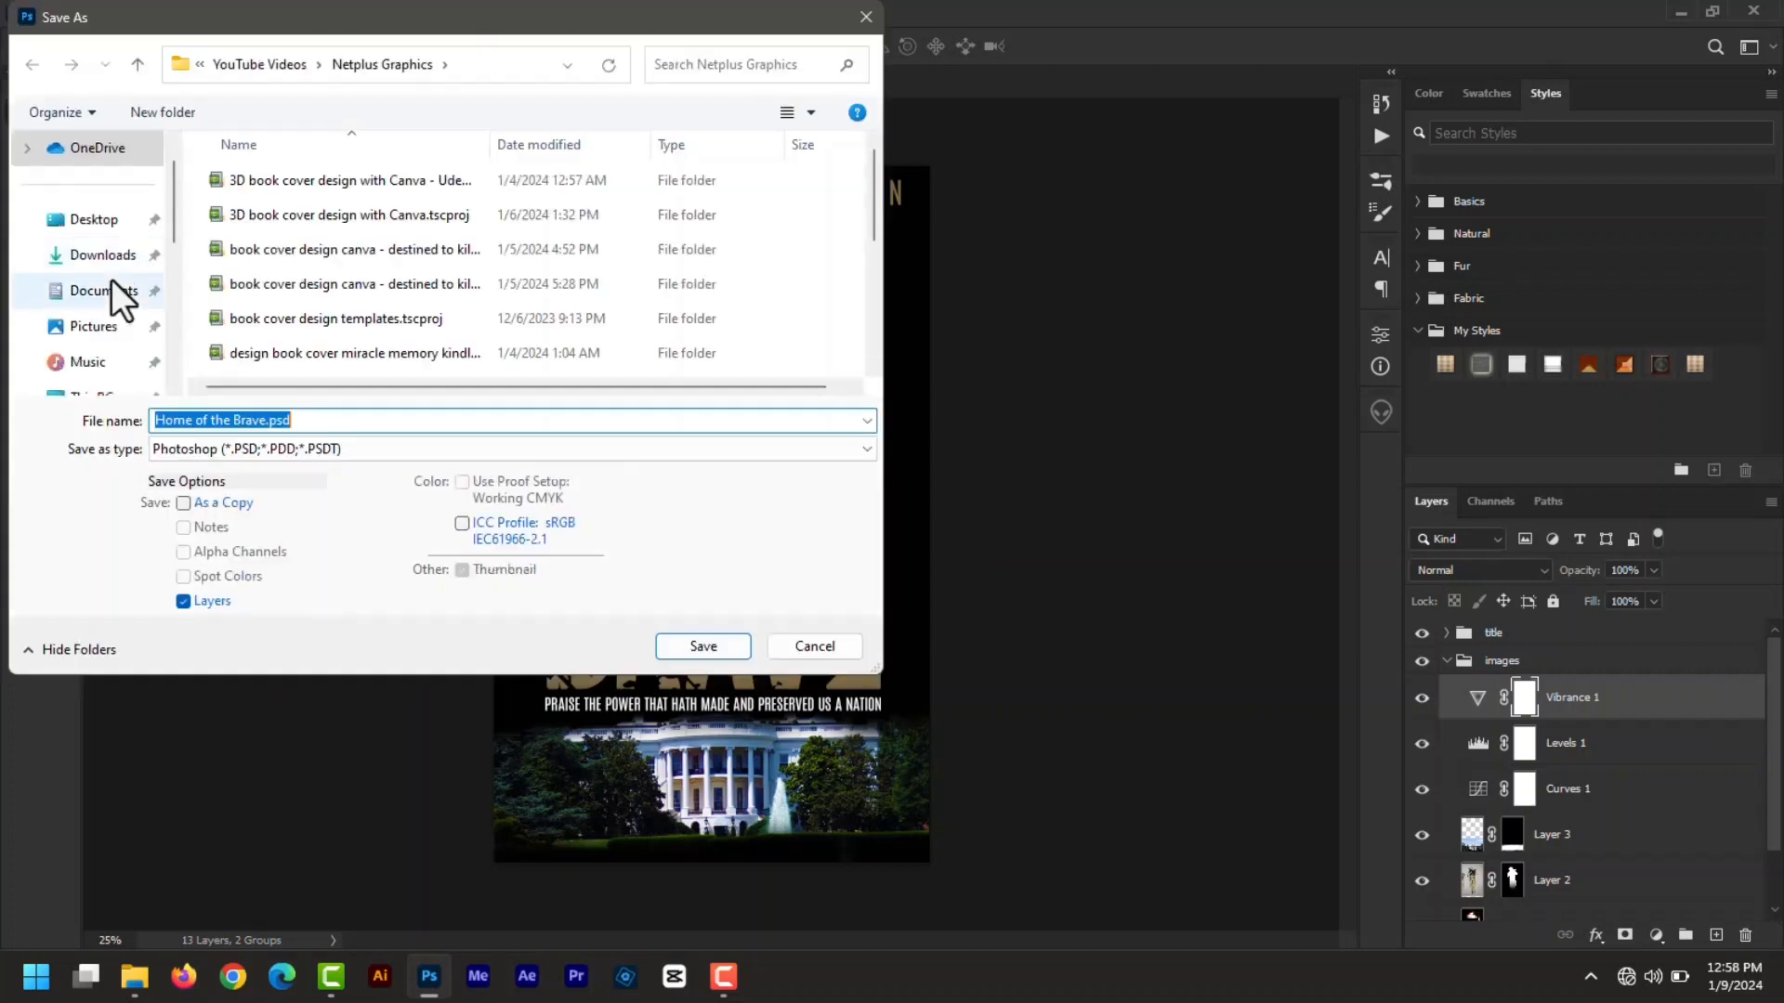
click(268, 420)
text(cover)
click(351, 448)
click(321, 622)
click(699, 645)
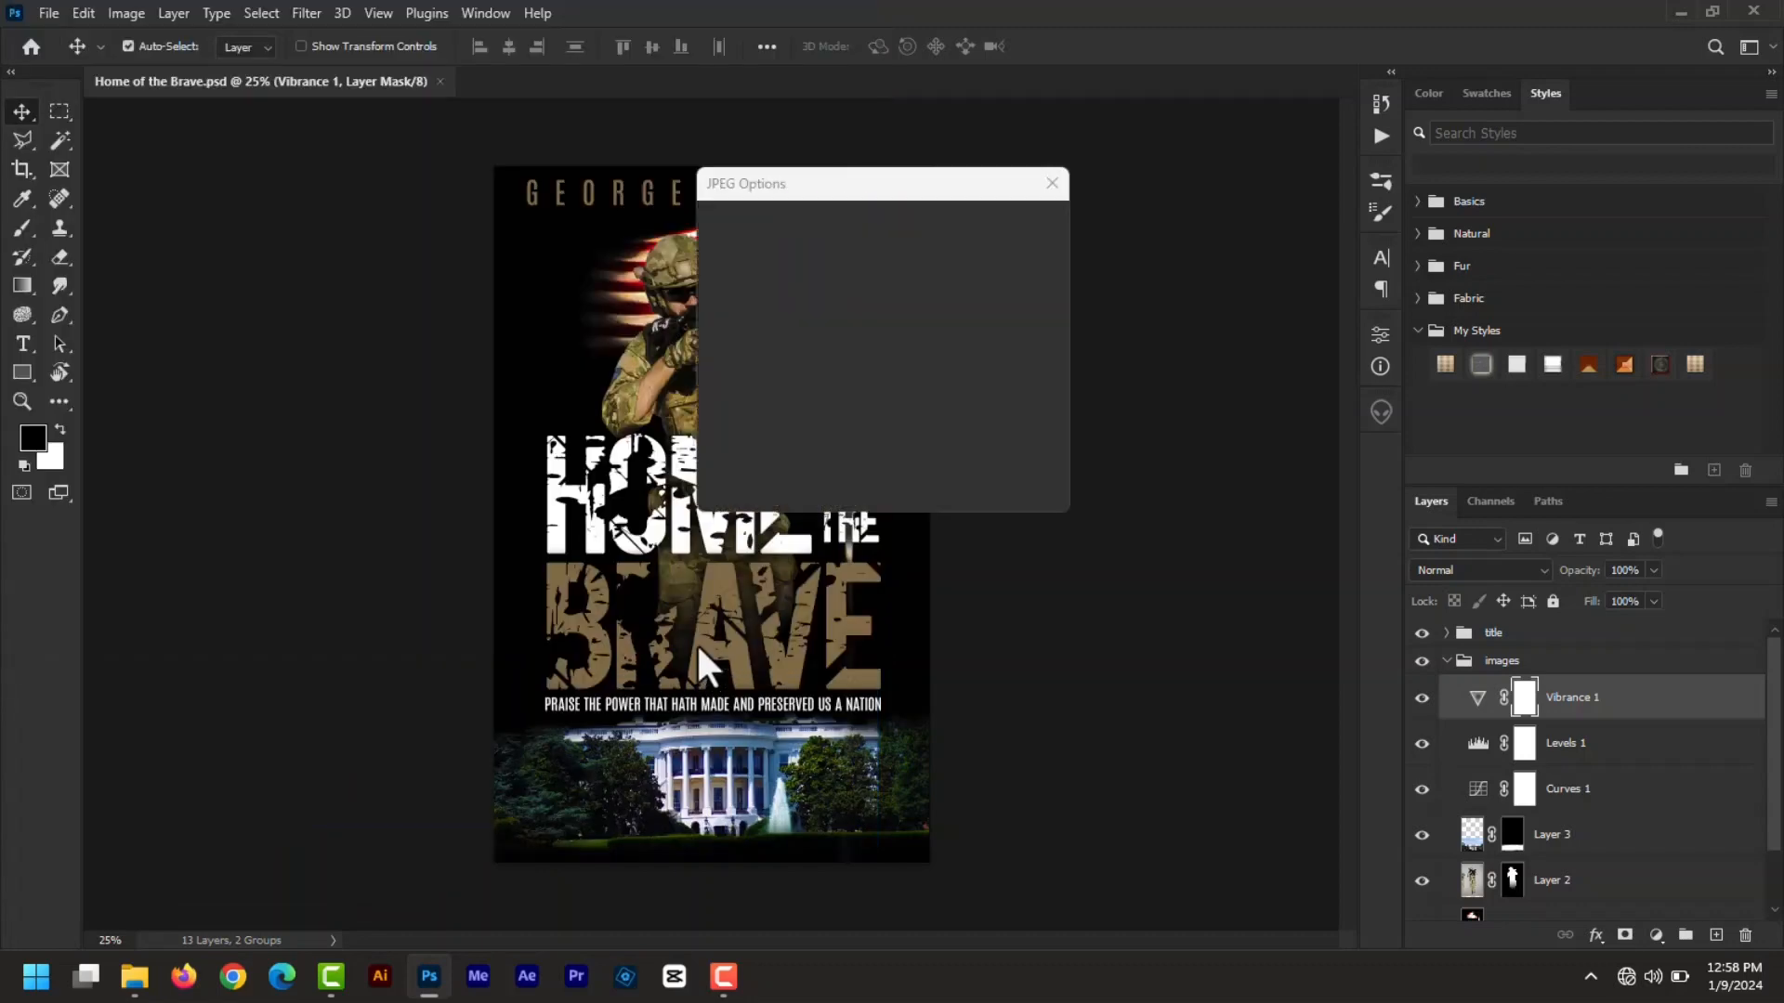
click(999, 227)
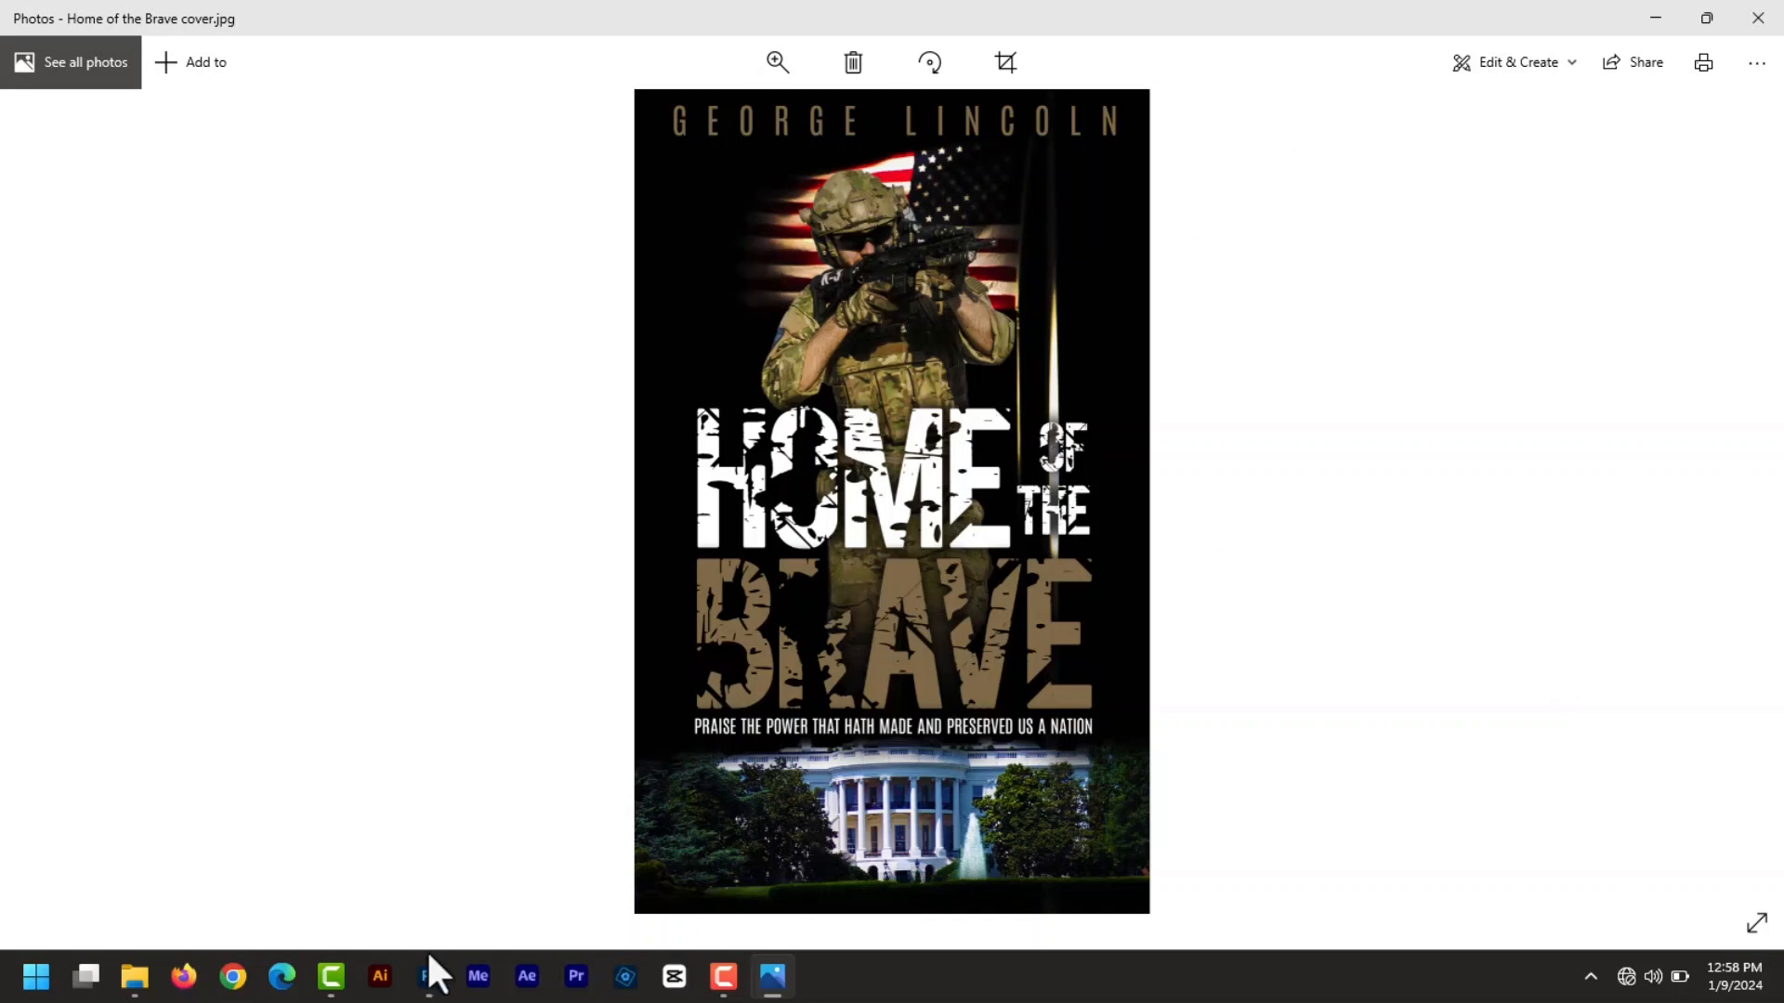
- Bring Photoshop back to the front and collapse the images group
click(431, 975)
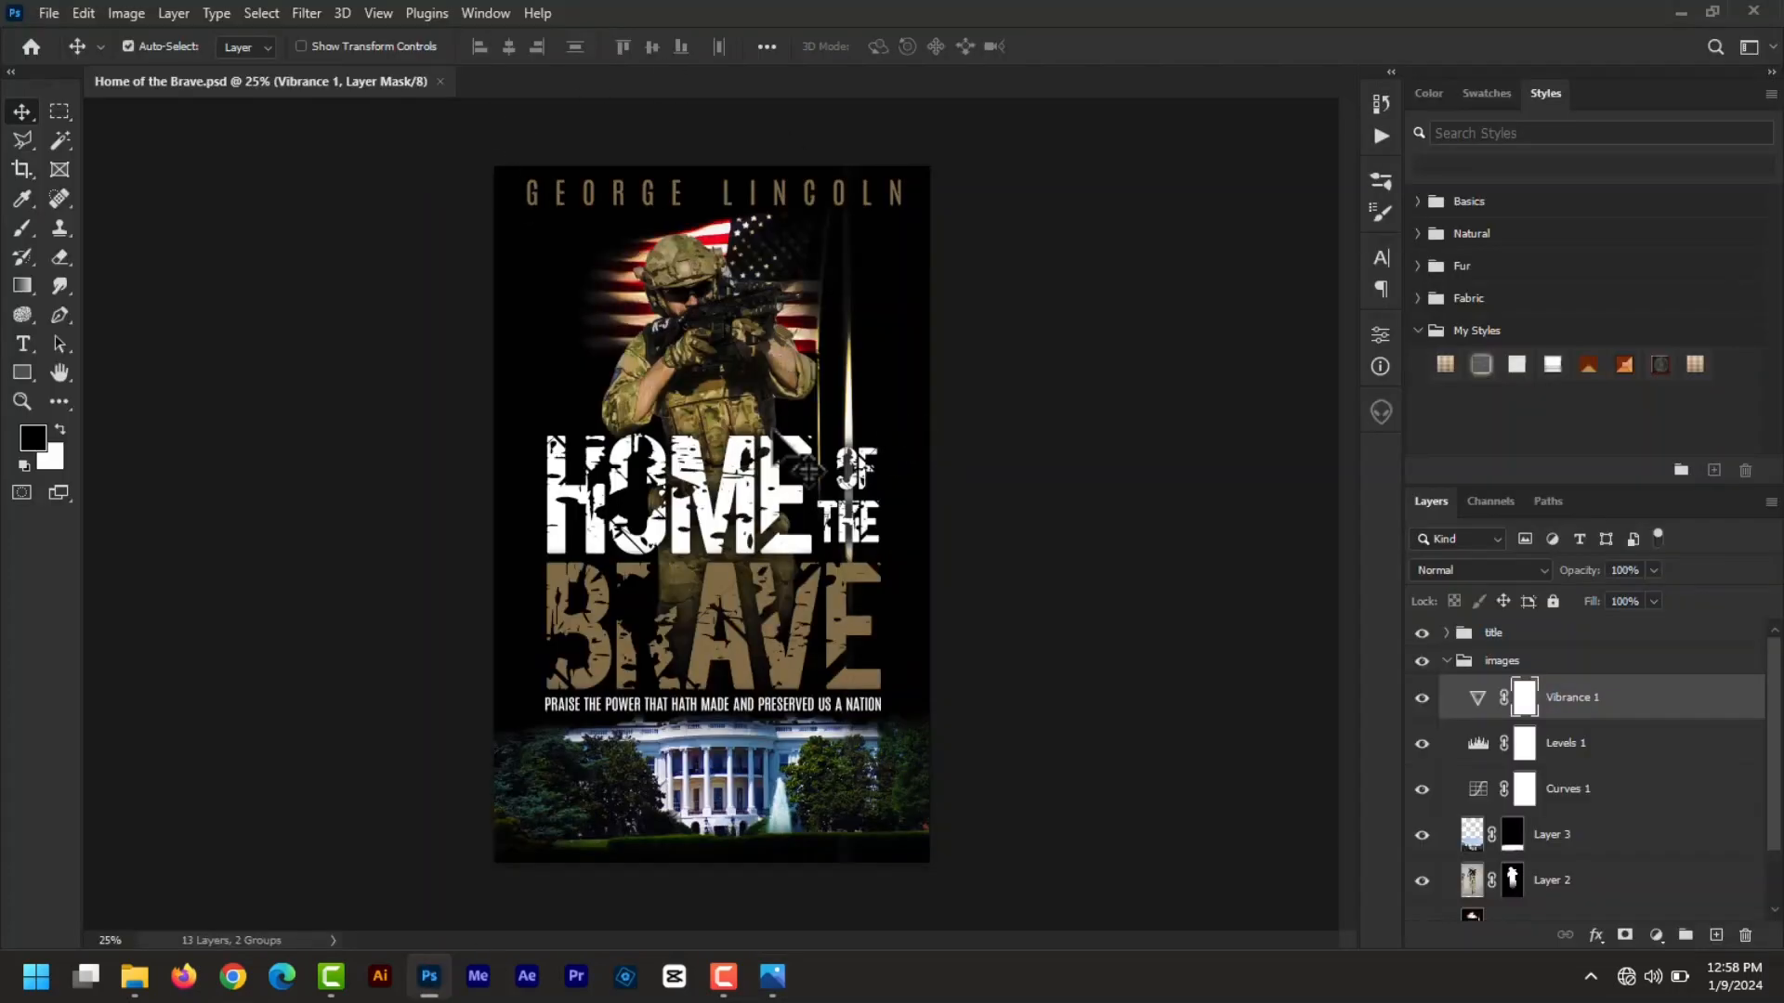
click(1447, 661)
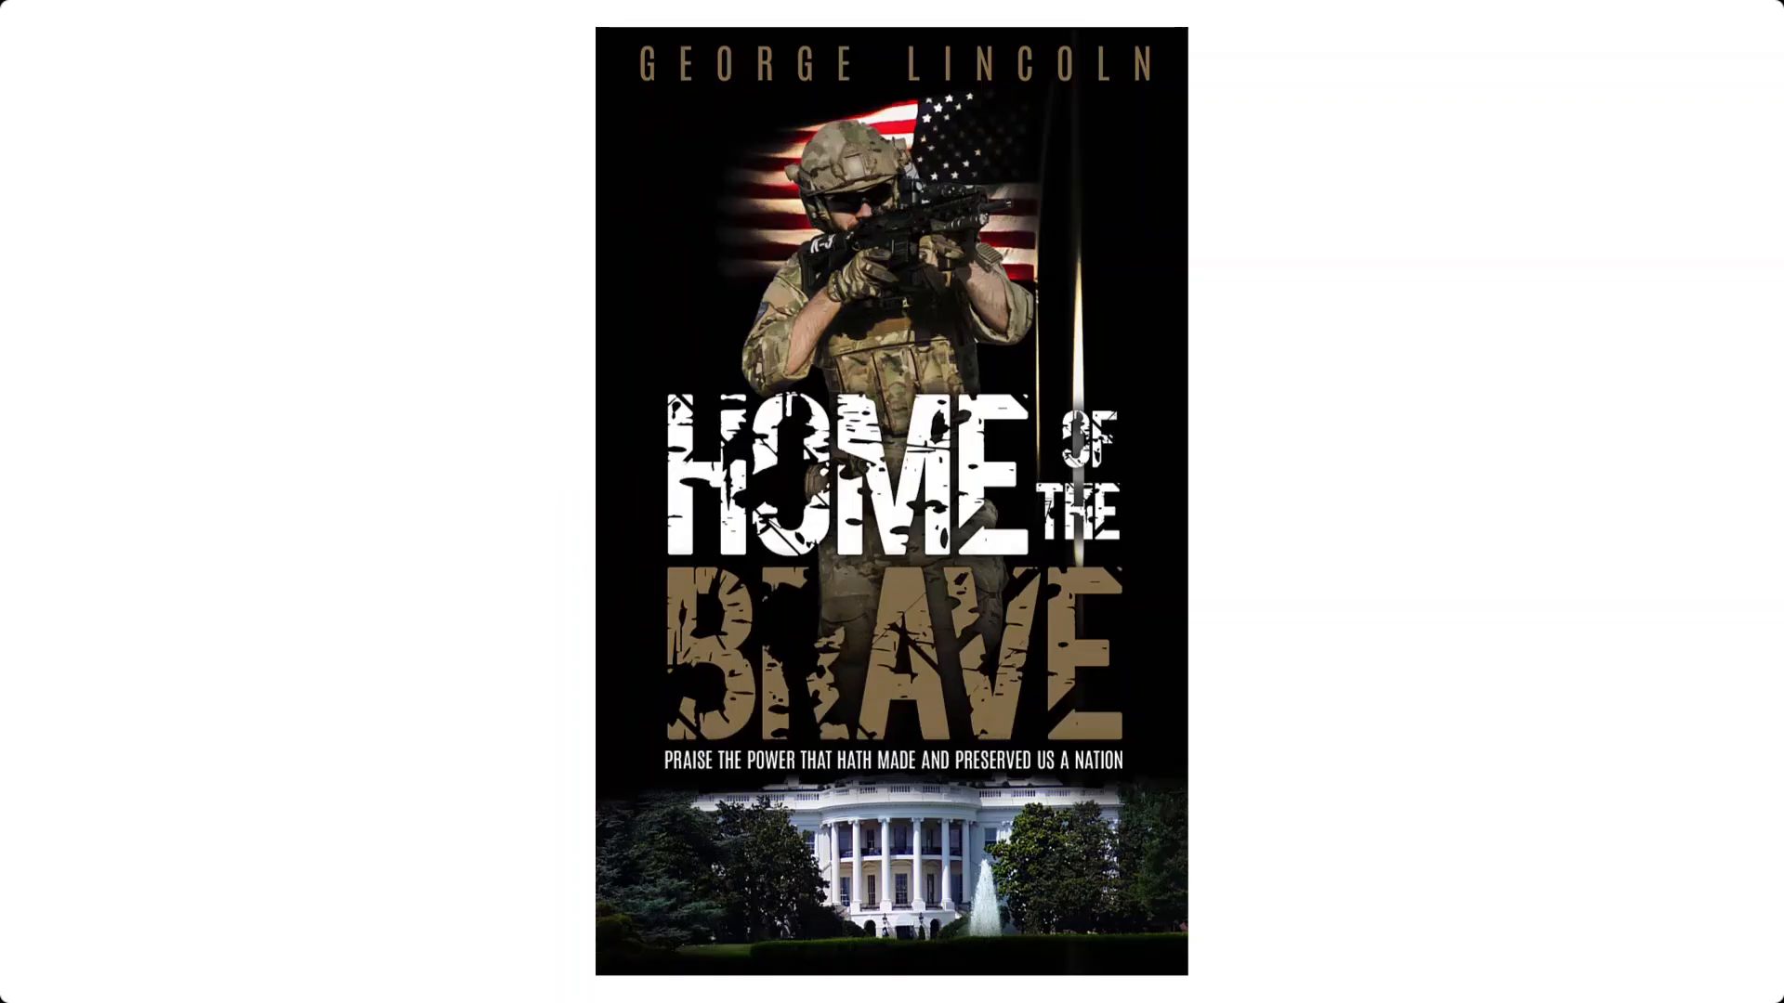